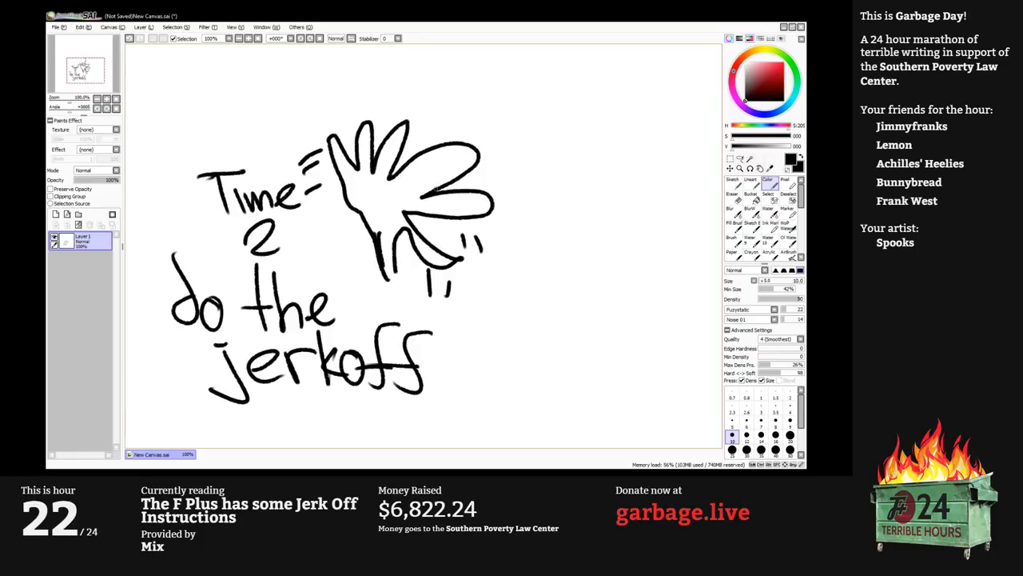
Finish the handwritten note beside the hand drawing so it reads "I got fucked-up hands, sorry...".
drag(714, 145, 727, 145)
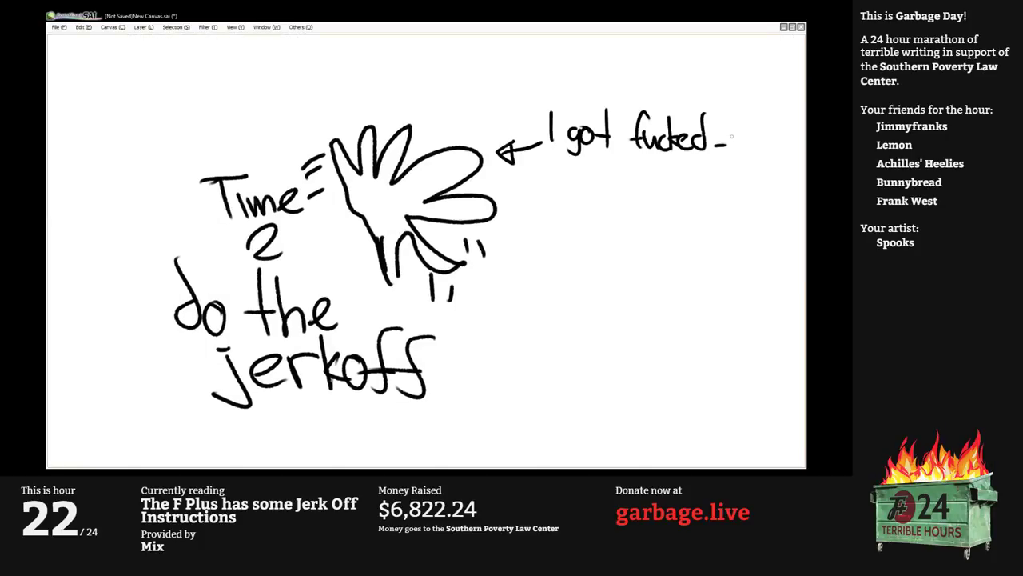
drag(729, 136, 766, 145)
mouse_move(555, 166)
mouse_down()
mouse_move(595, 196)
mouse_move(606, 184)
mouse_move(609, 199)
mouse_up()
drag(620, 186, 612, 200)
drag(628, 203, 632, 211)
drag(648, 186, 638, 200)
drag(661, 187, 662, 189)
drag(667, 186, 669, 199)
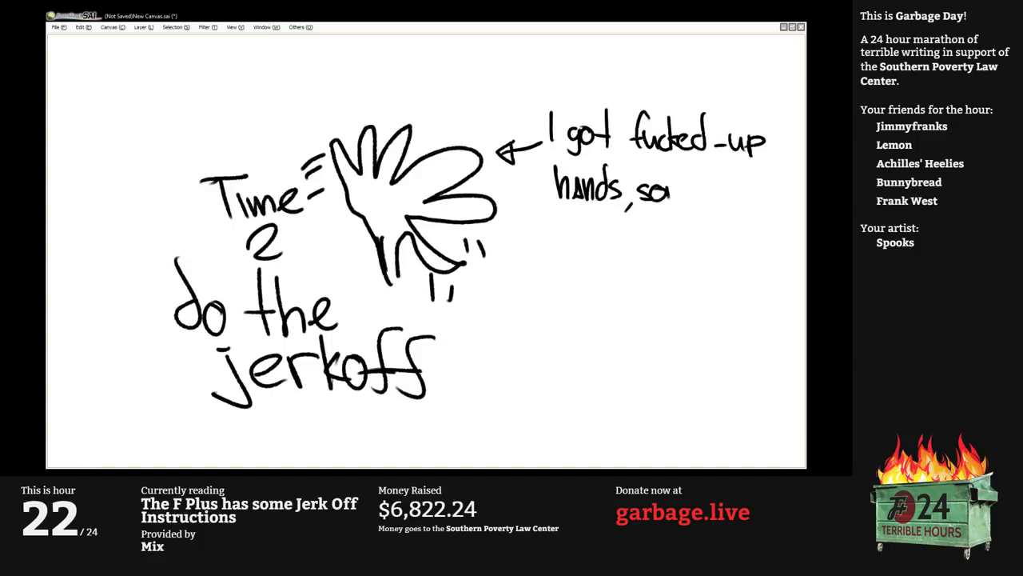
drag(670, 187, 694, 201)
click(711, 200)
click(723, 202)
click(733, 201)
Add short detail strokes to the fingers of the drawn hand.
drag(382, 154, 390, 163)
drag(391, 182, 404, 194)
drag(423, 161, 440, 214)
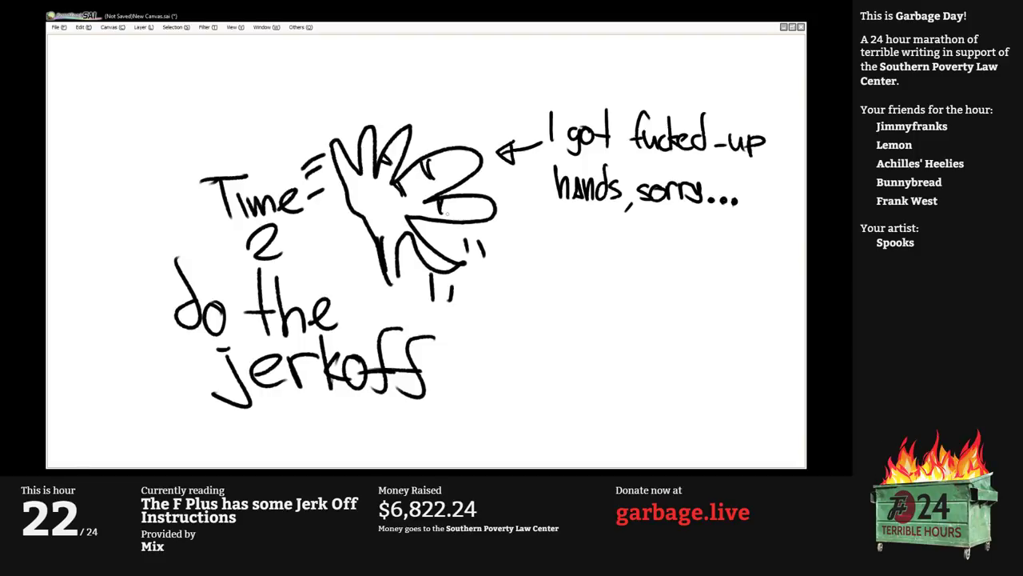
Outline the "Time 2 do the jerkoff" lettering as a speech bubble and sketch the phallic character above it.
mouse_move(299, 176)
mouse_down()
mouse_move(310, 162)
mouse_move(166, 225)
mouse_up()
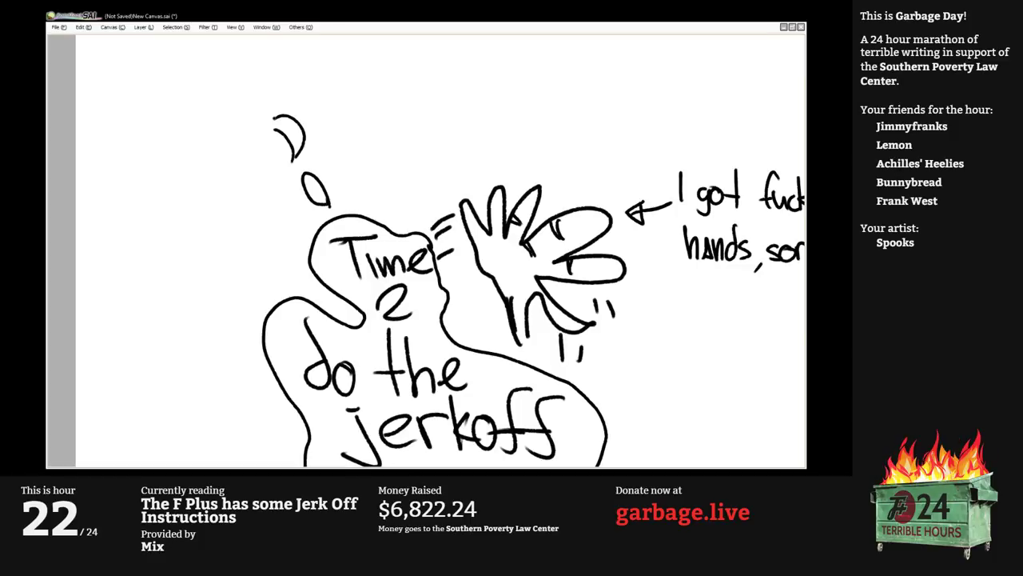
drag(244, 135, 302, 154)
drag(284, 112, 222, 79)
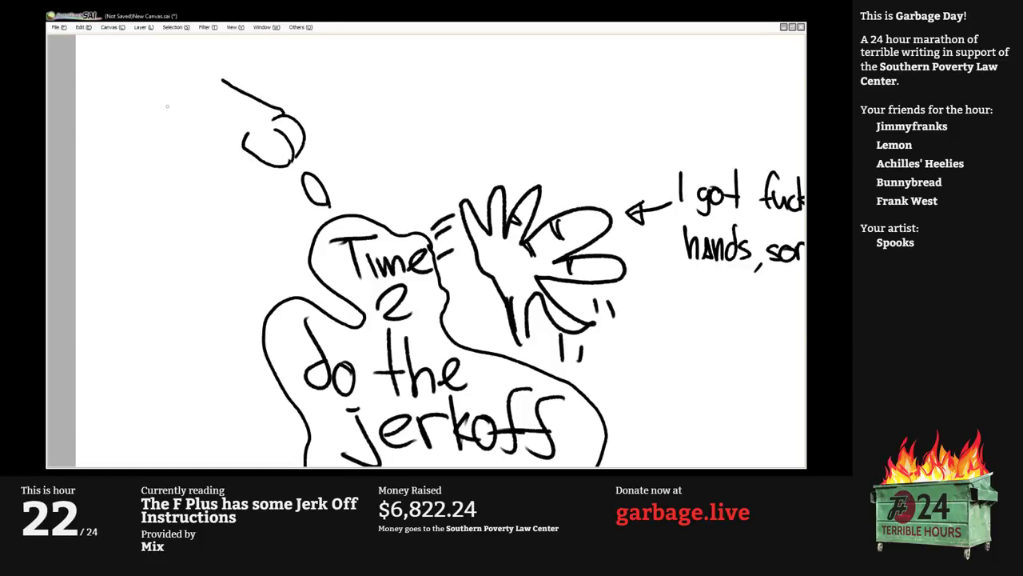
drag(157, 94, 246, 142)
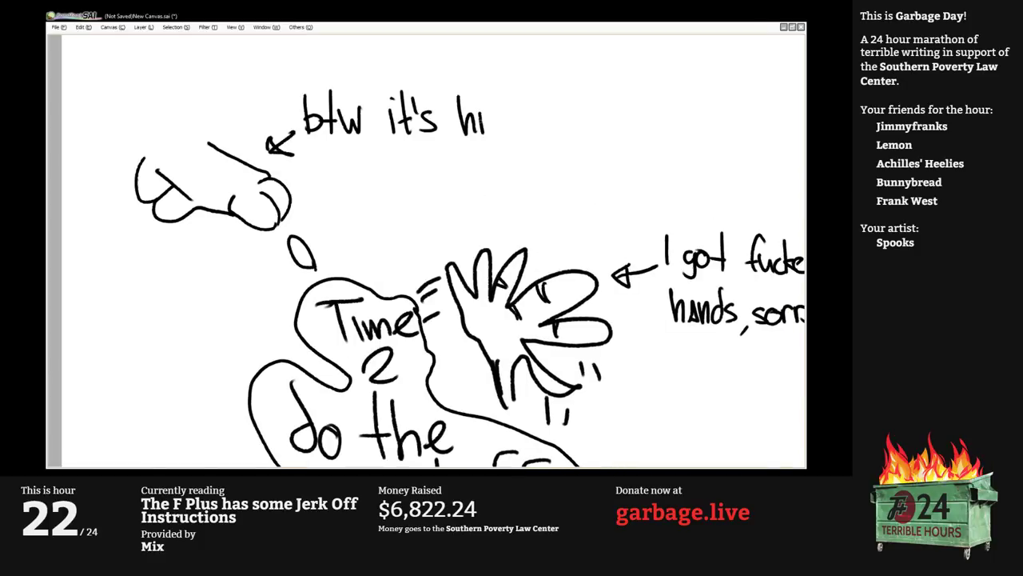
Complete the handwritten note beside the character so it reads "btw it's hr 22, I think we've earned sum dik".
drag(480, 122, 494, 117)
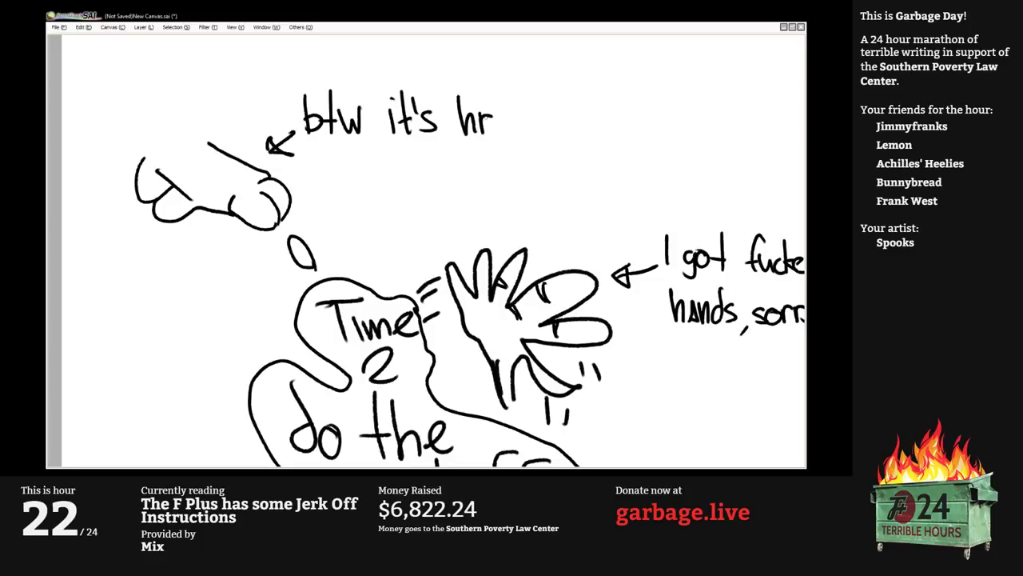
drag(509, 100, 536, 128)
drag(538, 97, 569, 126)
drag(584, 124, 576, 148)
drag(339, 163, 342, 192)
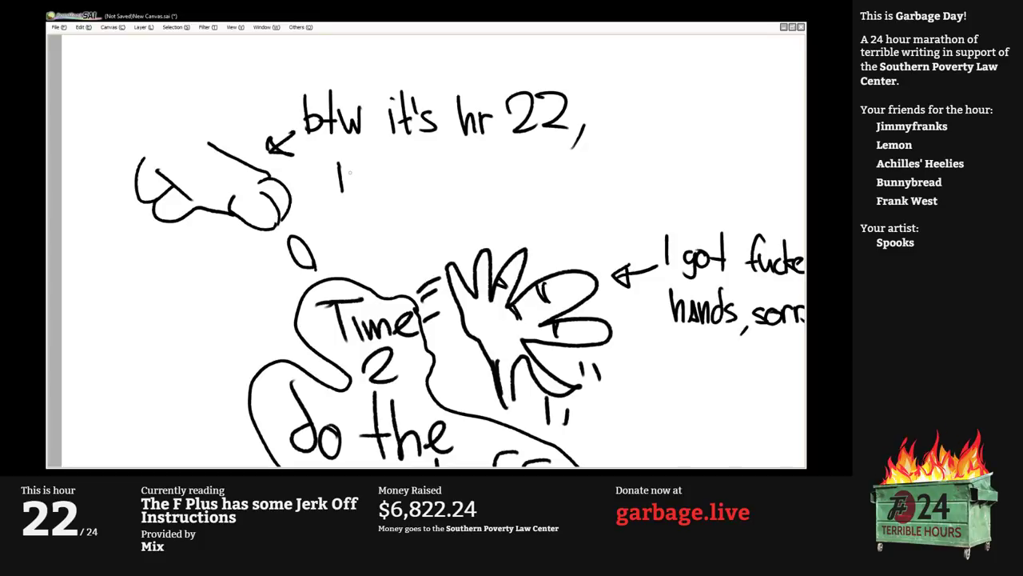
drag(361, 146, 360, 190)
drag(356, 171, 372, 168)
drag(380, 166, 381, 193)
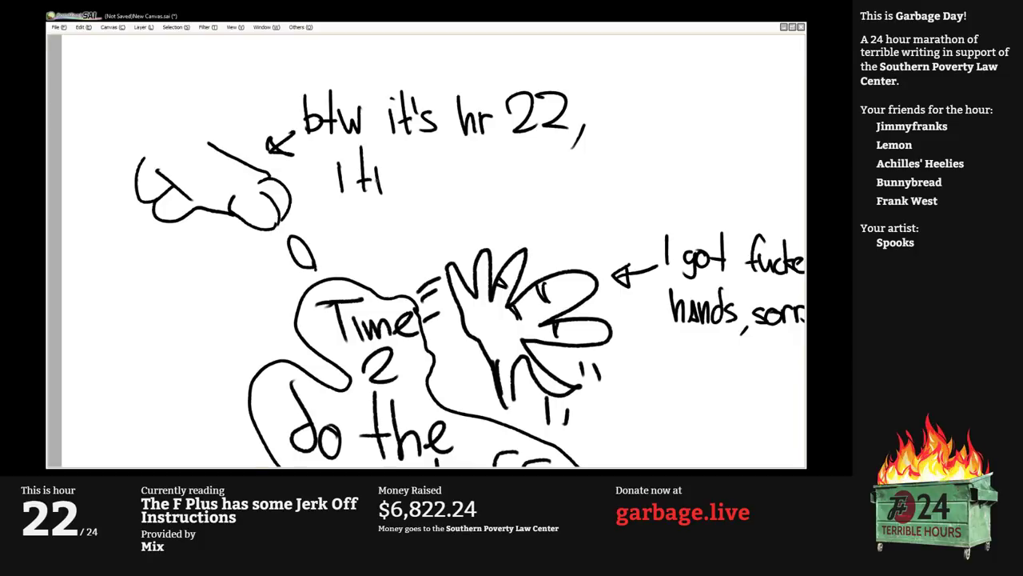
drag(614, 171, 627, 192)
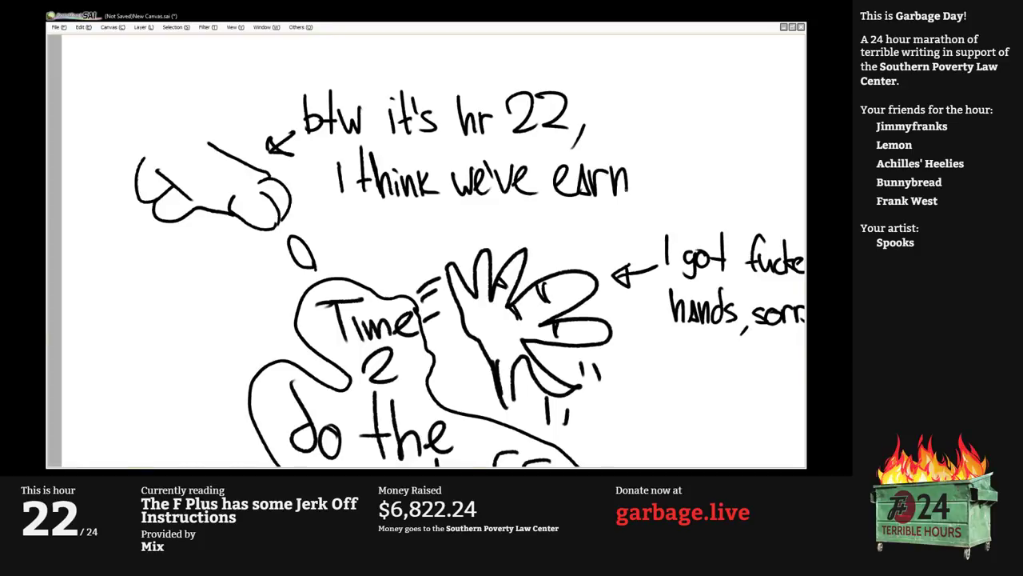
mouse_move(631, 176)
mouse_down()
mouse_move(414, 249)
mouse_move(478, 217)
mouse_up()
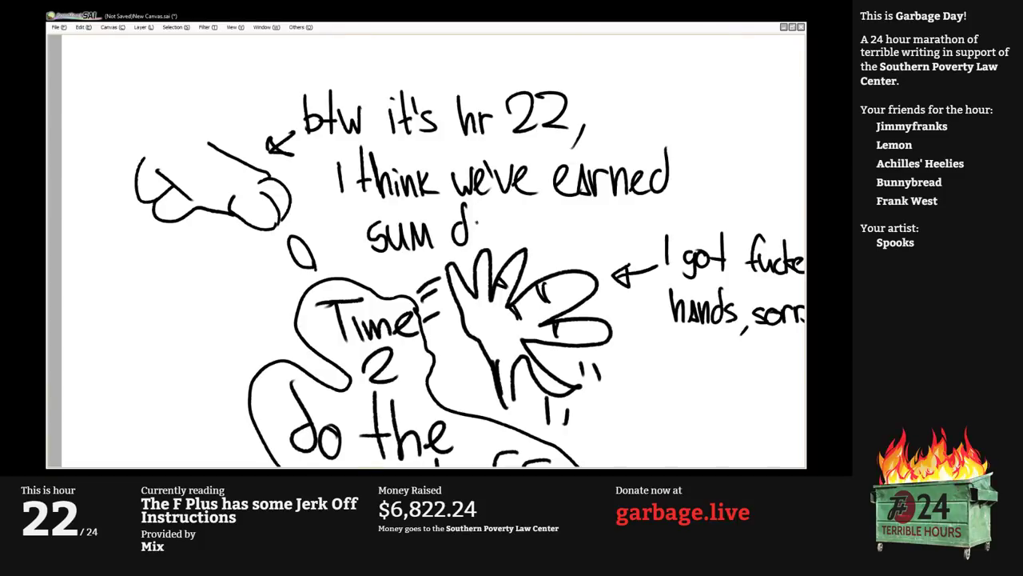
Erase the inner line on the character's rounded tip and give it two dot eyes and a small mouth.
drag(313, 194, 312, 208)
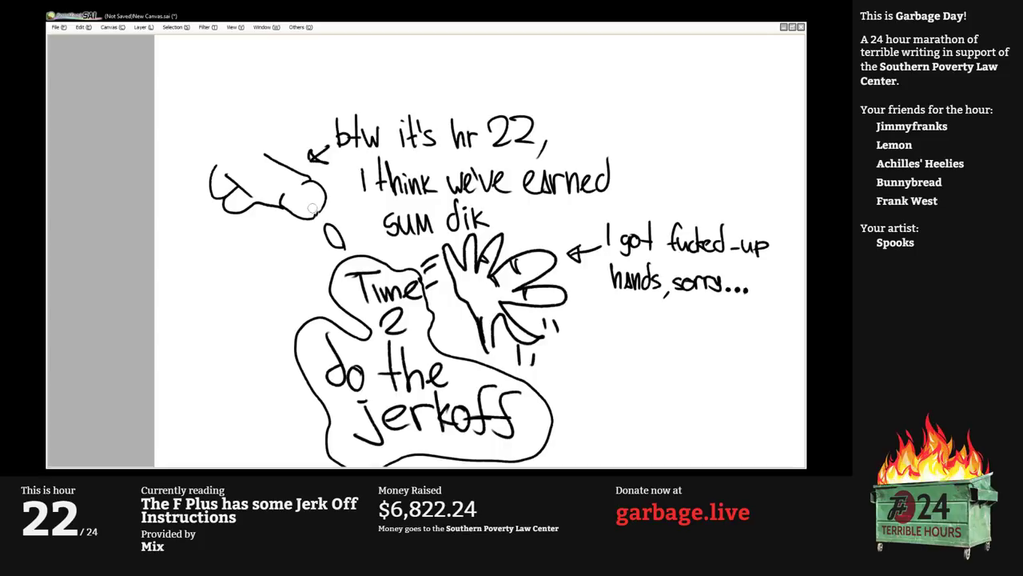
click(292, 195)
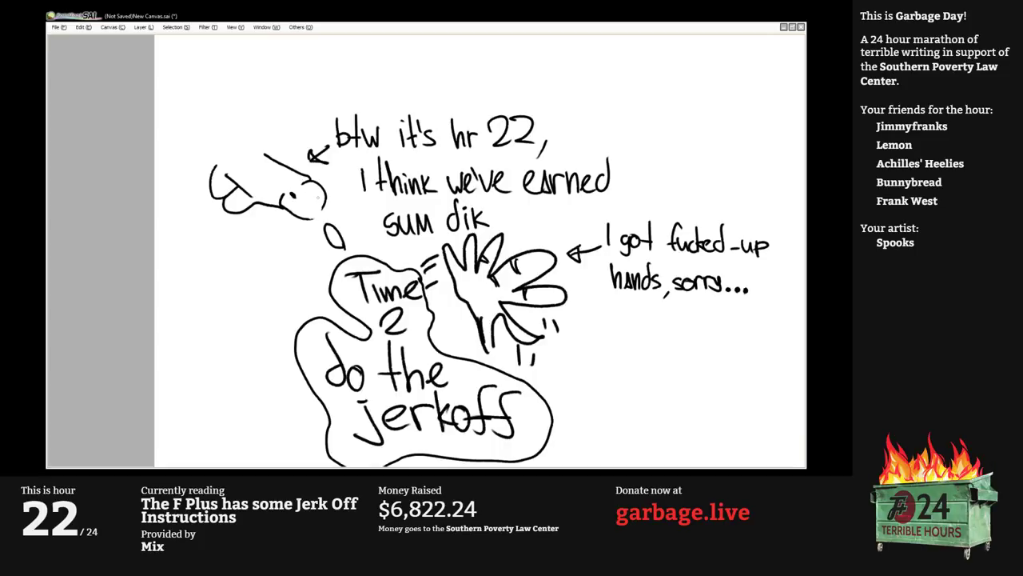
click(317, 195)
drag(318, 206, 326, 221)
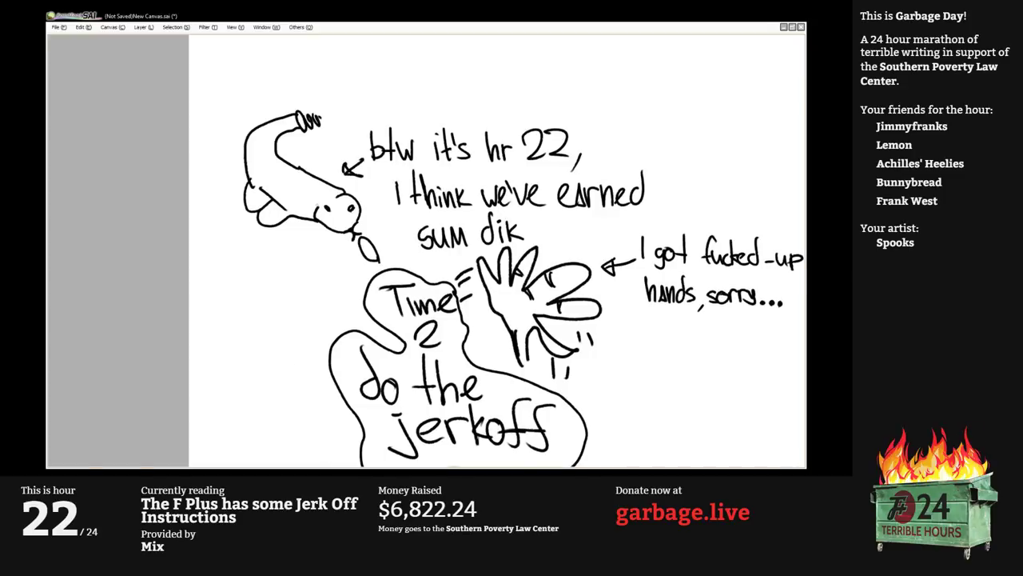
Create a new layer set, move Layer1 into it and clear the layer's drawing.
key(Tab)
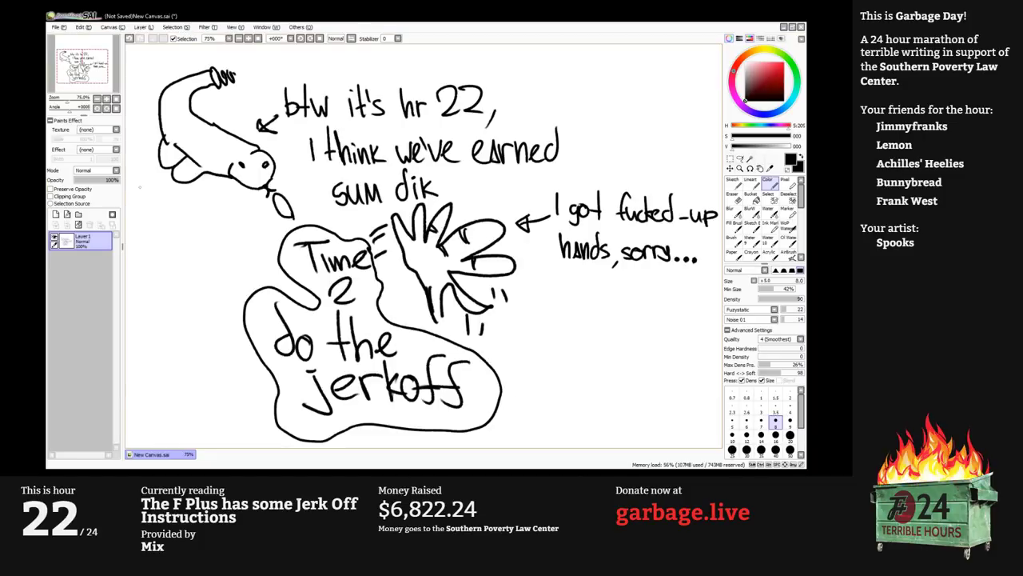
click(78, 214)
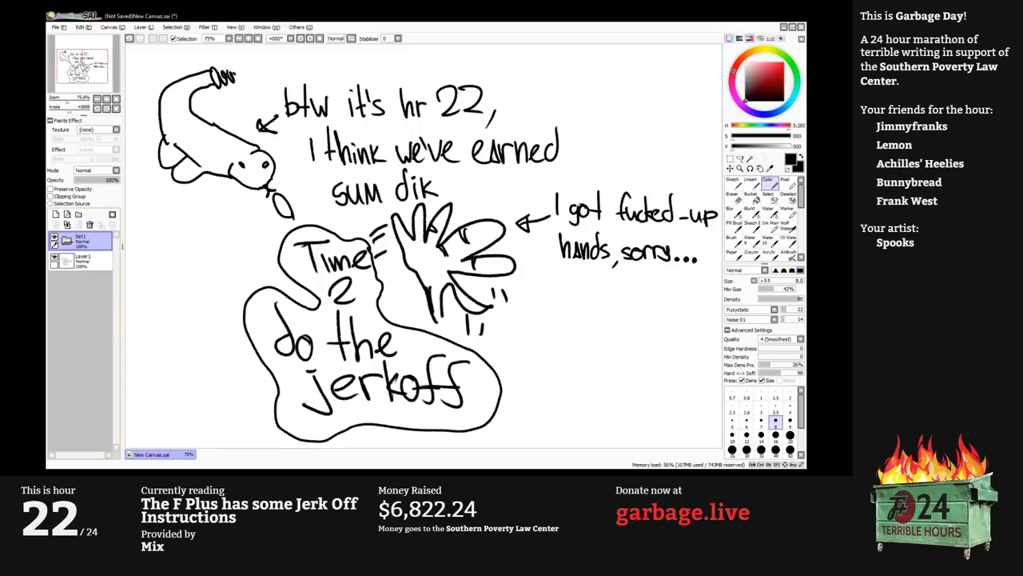
drag(89, 261, 89, 241)
key(d)
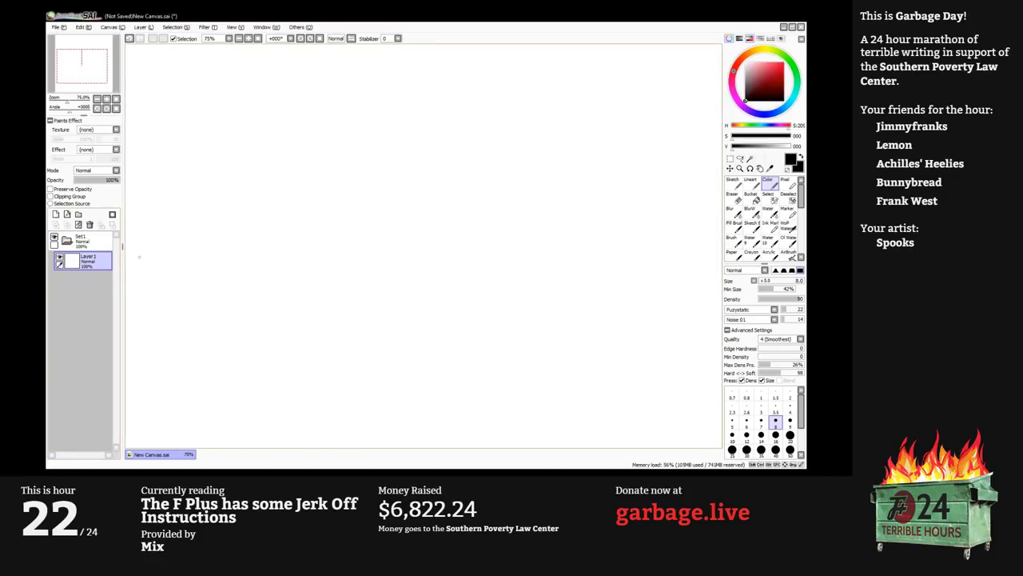
Choose a dark greyish purple as the drawing colour and set the brush size to 12.
click(745, 107)
click(751, 86)
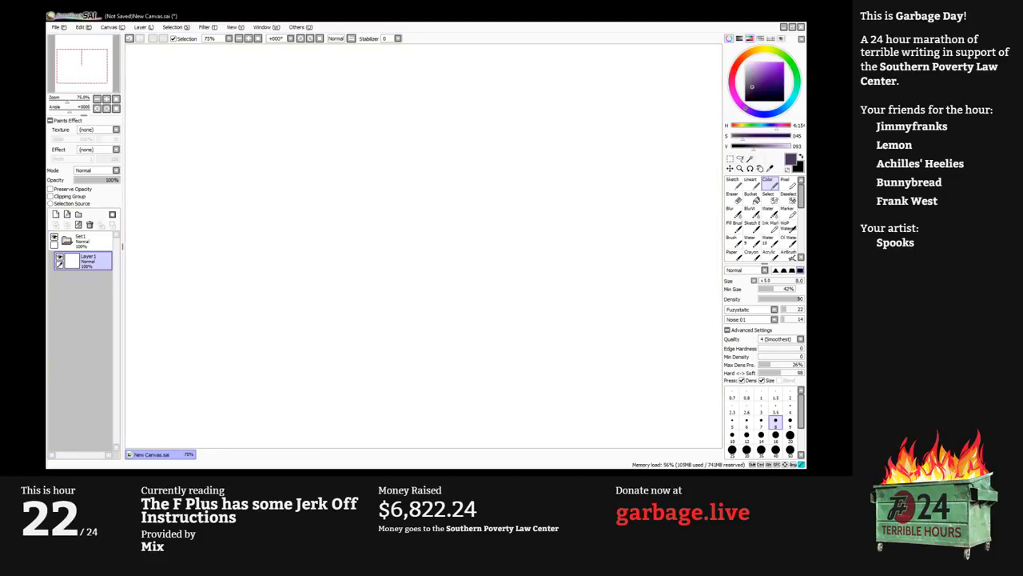
click(747, 437)
drag(323, 227, 385, 189)
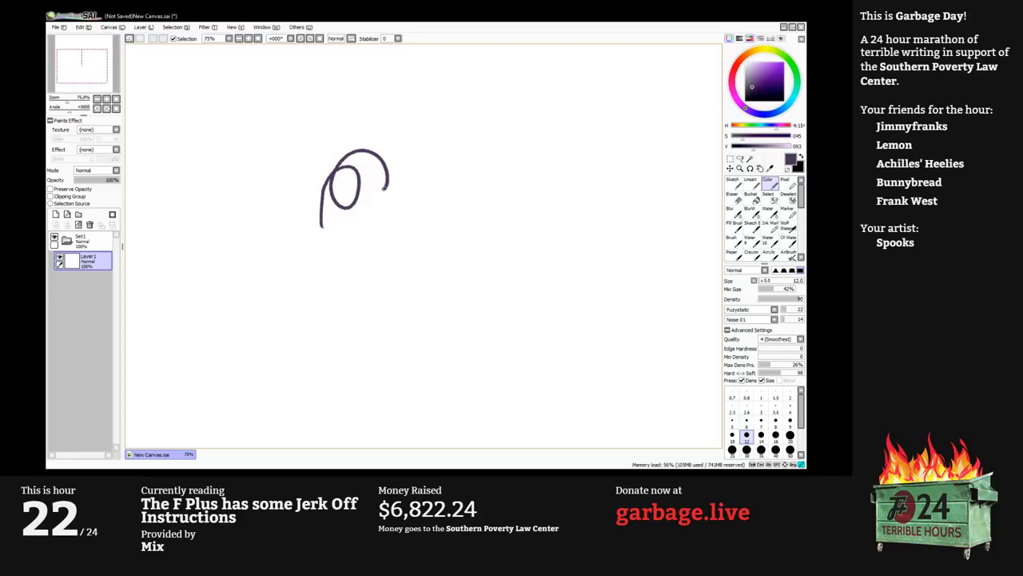
drag(384, 188, 367, 169)
drag(374, 181, 382, 230)
click(790, 437)
drag(322, 227, 345, 251)
drag(345, 251, 379, 232)
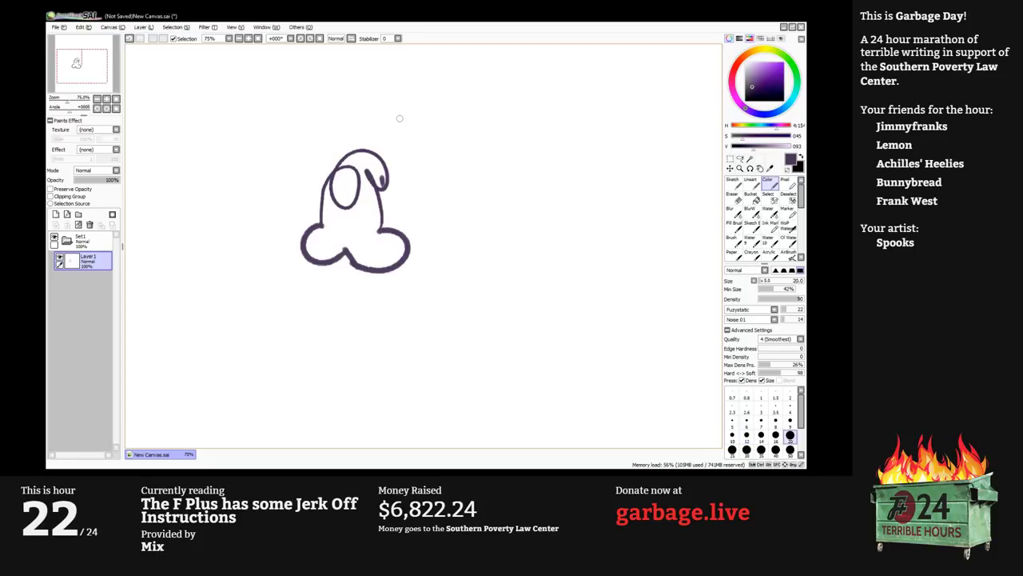
key(d)
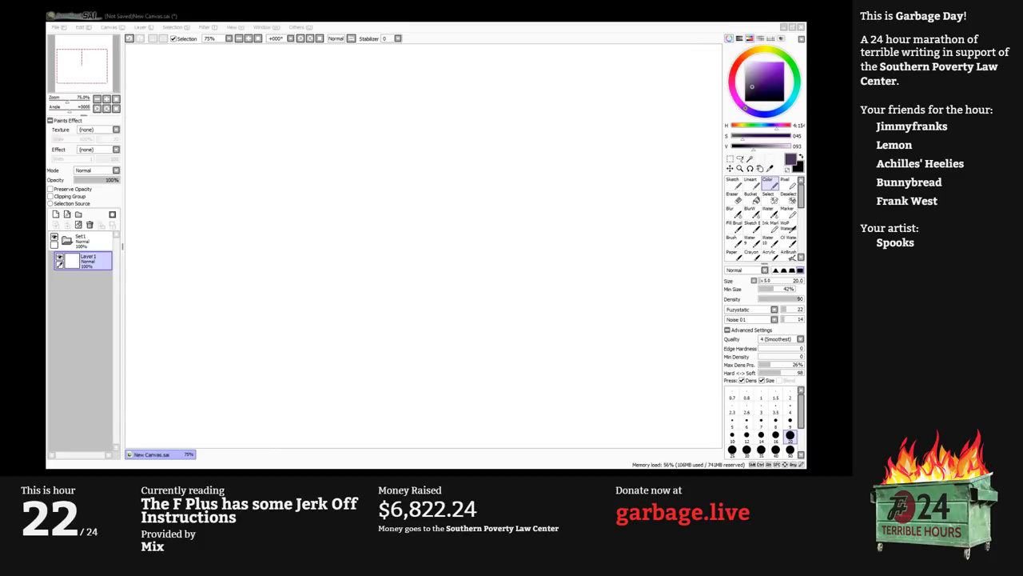
key(alt+Tab)
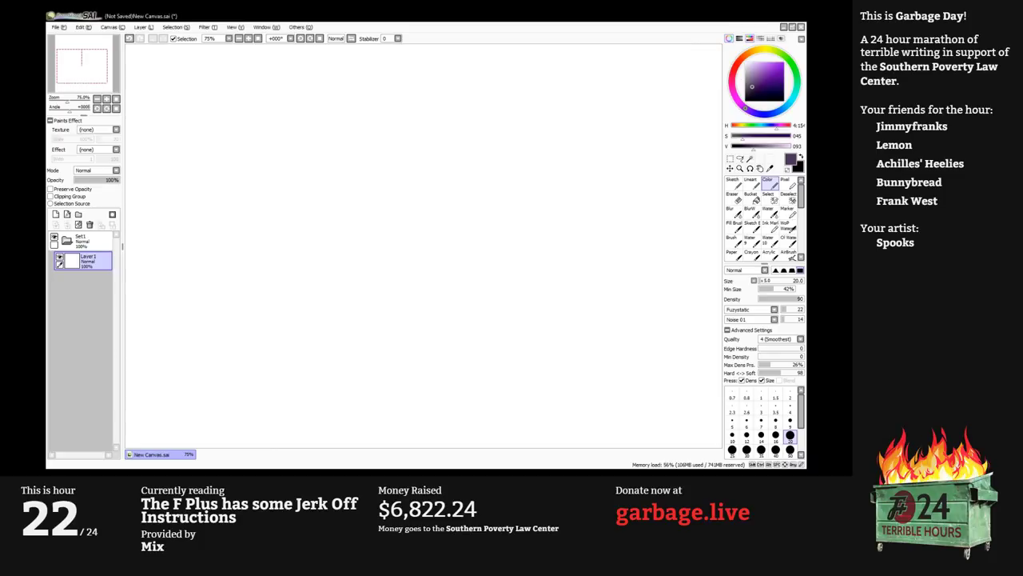
key(alt+Tab)
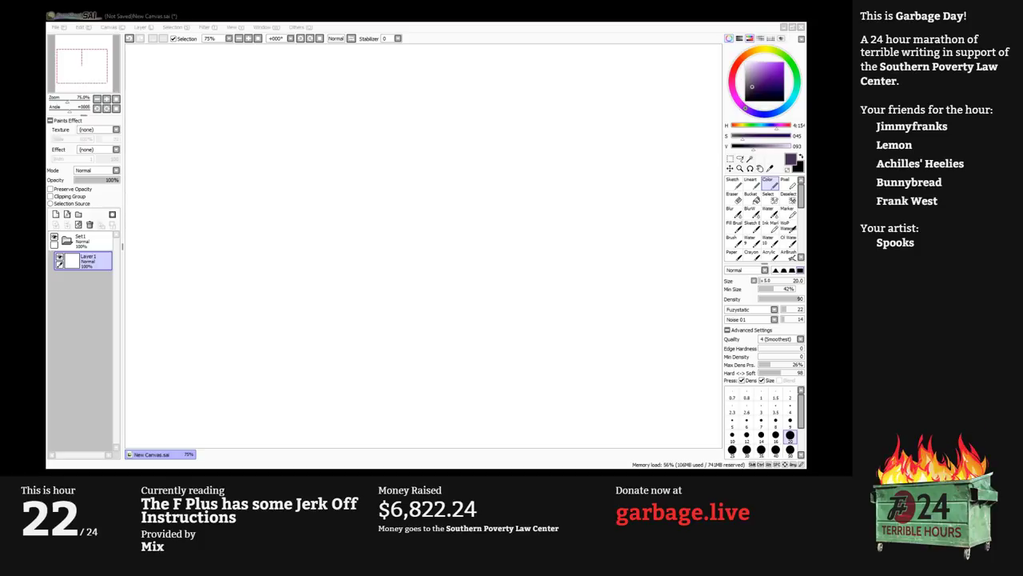
Set the brush size to 16 and draw the curved outline of a large creature's head, back and rounded rear.
click(775, 436)
drag(357, 313, 333, 271)
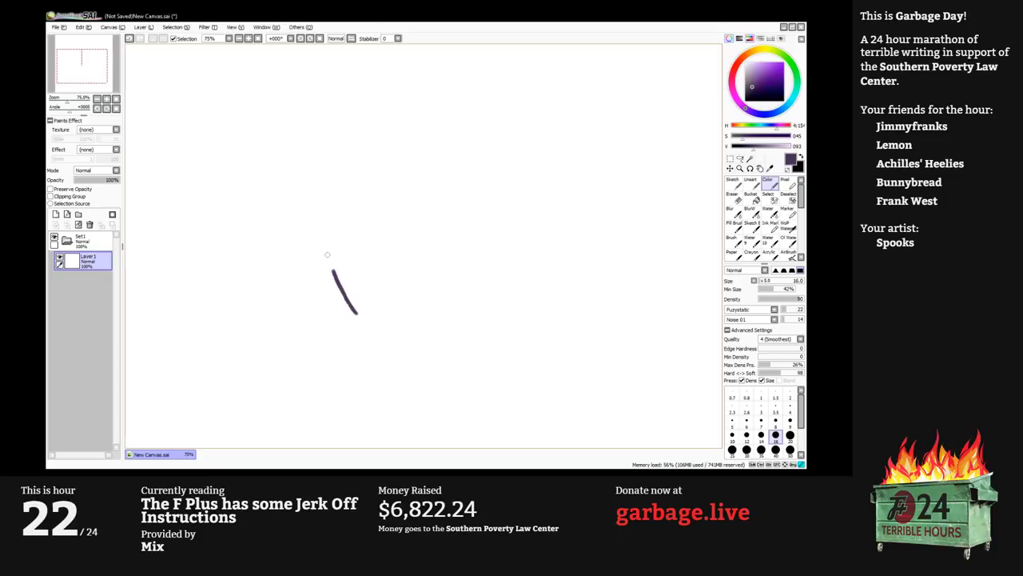
mouse_move(327, 254)
mouse_down()
mouse_move(321, 110)
mouse_move(453, 103)
mouse_up()
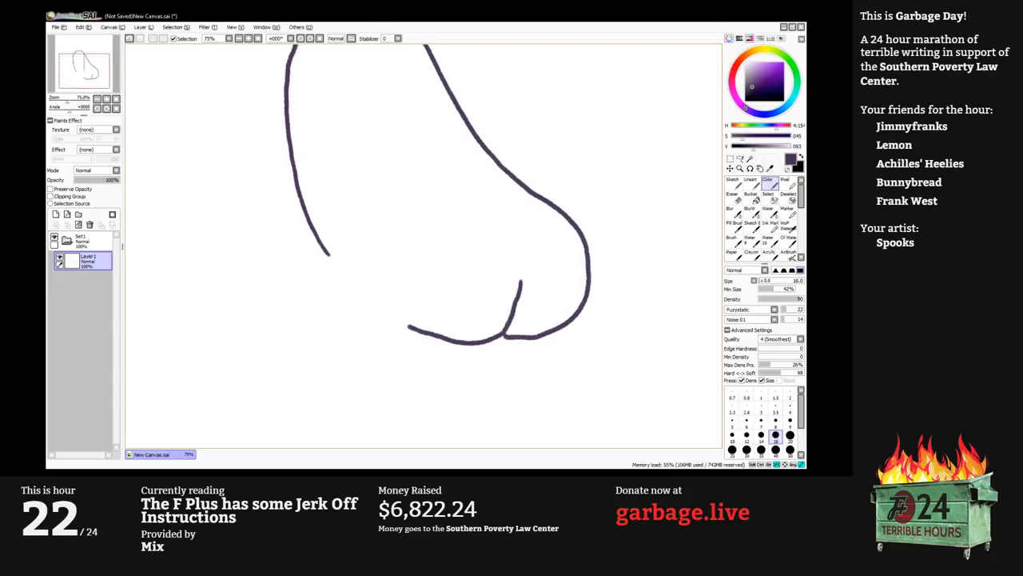
Draw the creature's two legs with flat feet beneath its belly and rear.
mouse_move(537, 302)
mouse_down()
mouse_move(528, 410)
mouse_move(465, 420)
mouse_up()
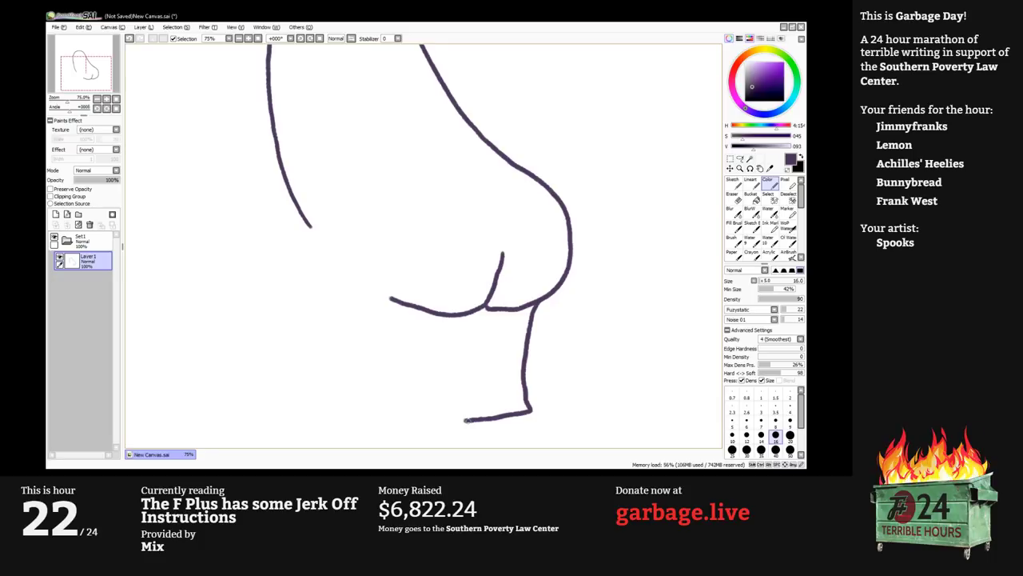
drag(468, 421, 461, 316)
mouse_move(310, 226)
mouse_down()
mouse_move(387, 401)
mouse_move(387, 390)
mouse_up()
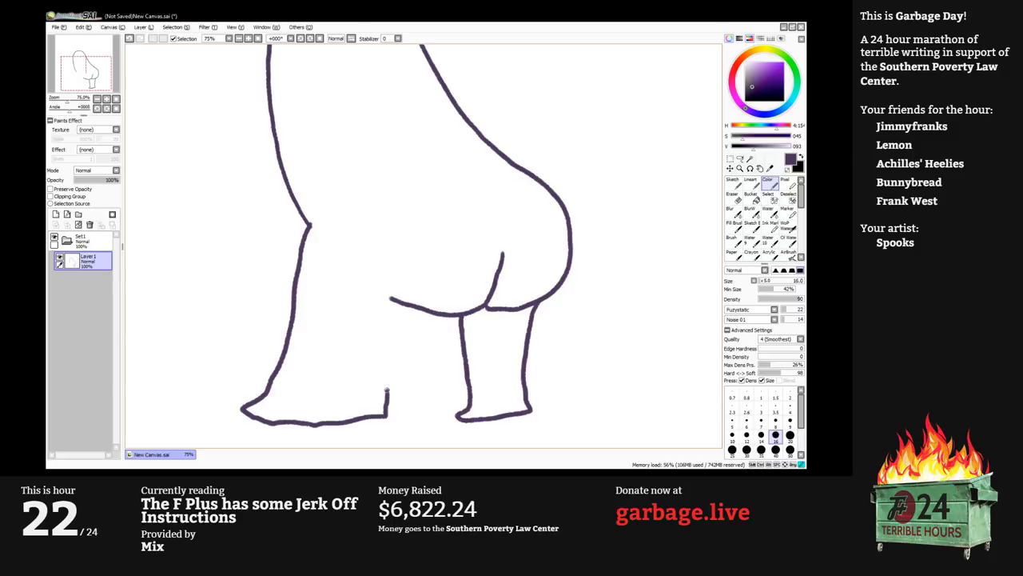
drag(387, 390, 391, 298)
scroll(391, 298, down, 1)
key(alt+Tab)
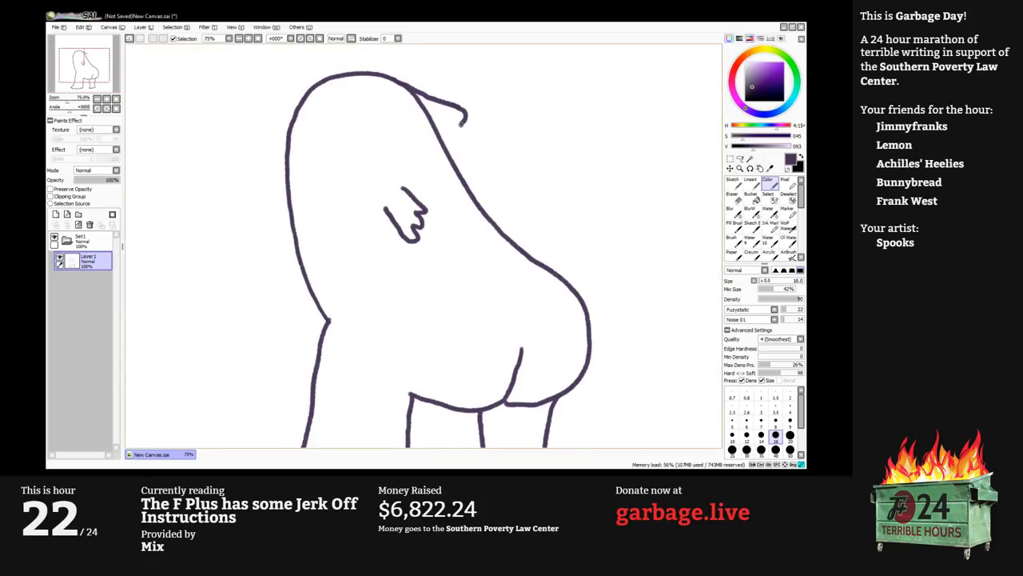
Finish the outline of the creature's muzzle and erase the body line crossing through it.
mouse_move(464, 120)
mouse_down()
mouse_move(412, 168)
mouse_move(457, 155)
mouse_up()
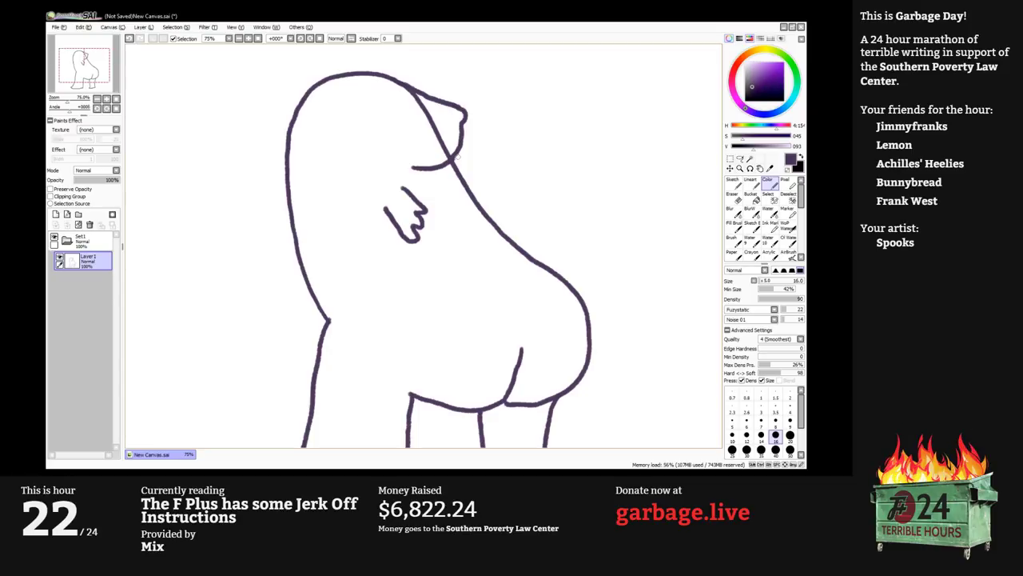
key(e)
drag(447, 152, 415, 94)
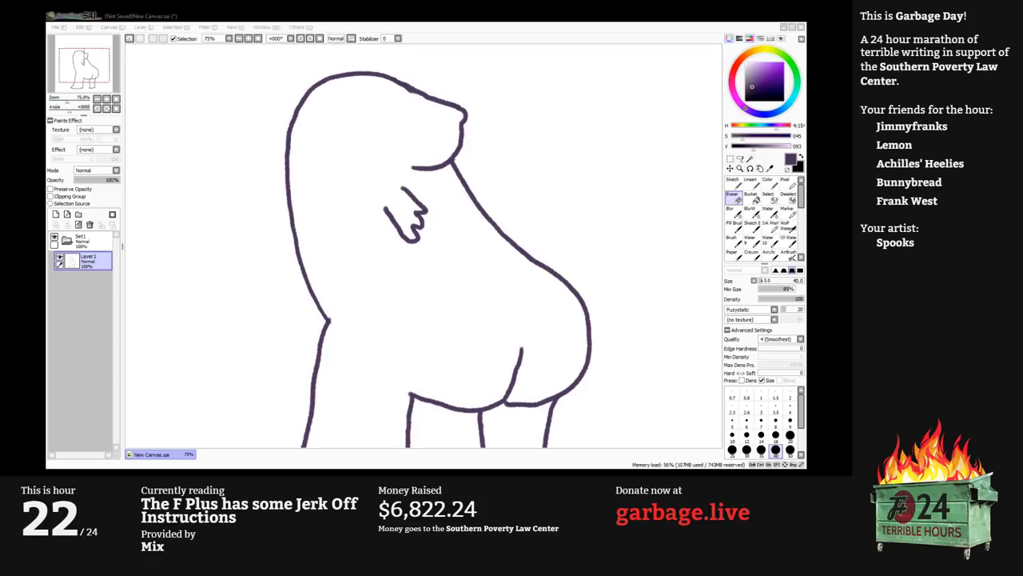
Draw a bulging cheek at the side of the creature's head opposite the muzzle and erase the overlapped body line.
key(alt+Tab)
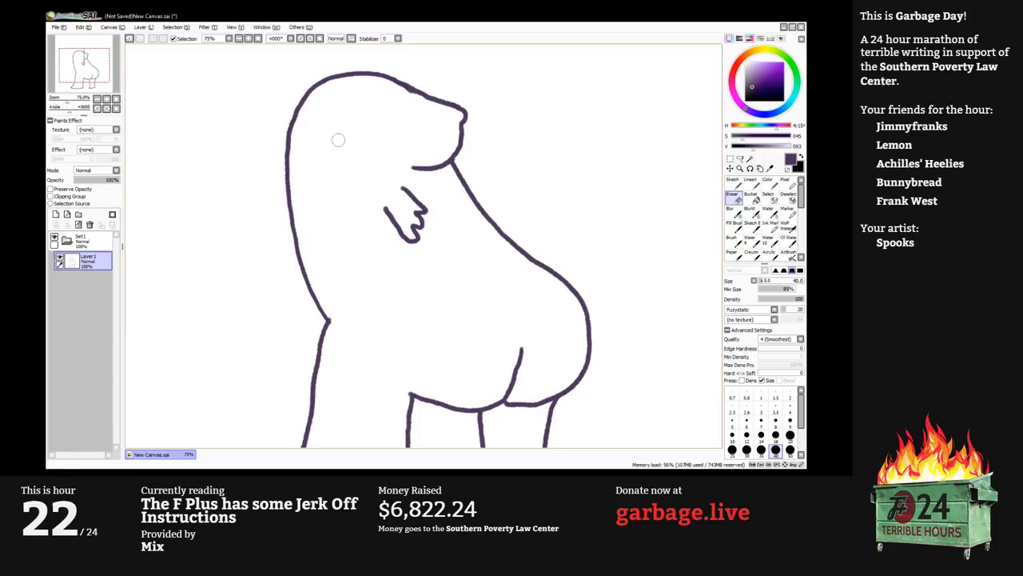
drag(285, 179, 299, 107)
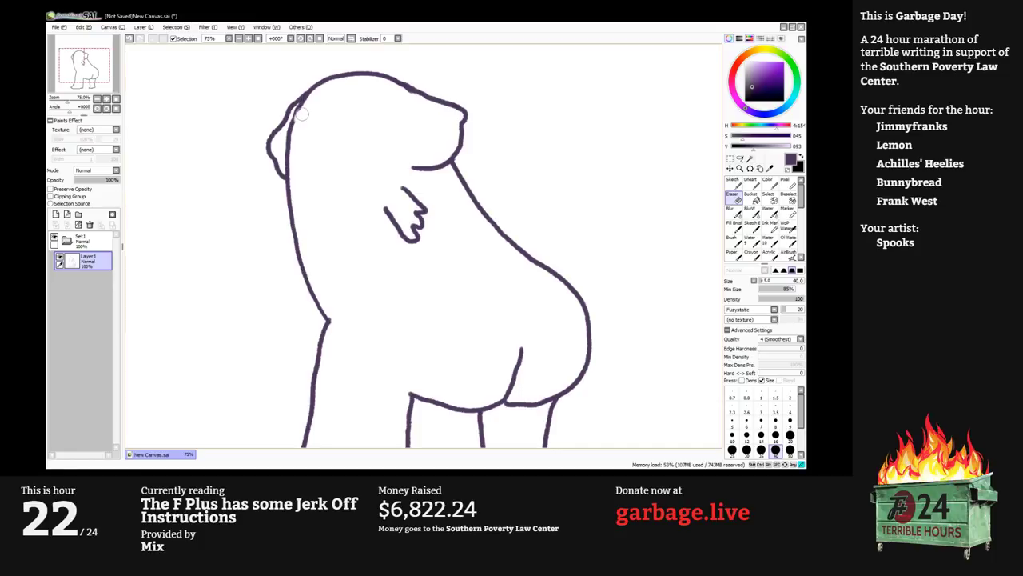
drag(302, 114, 315, 111)
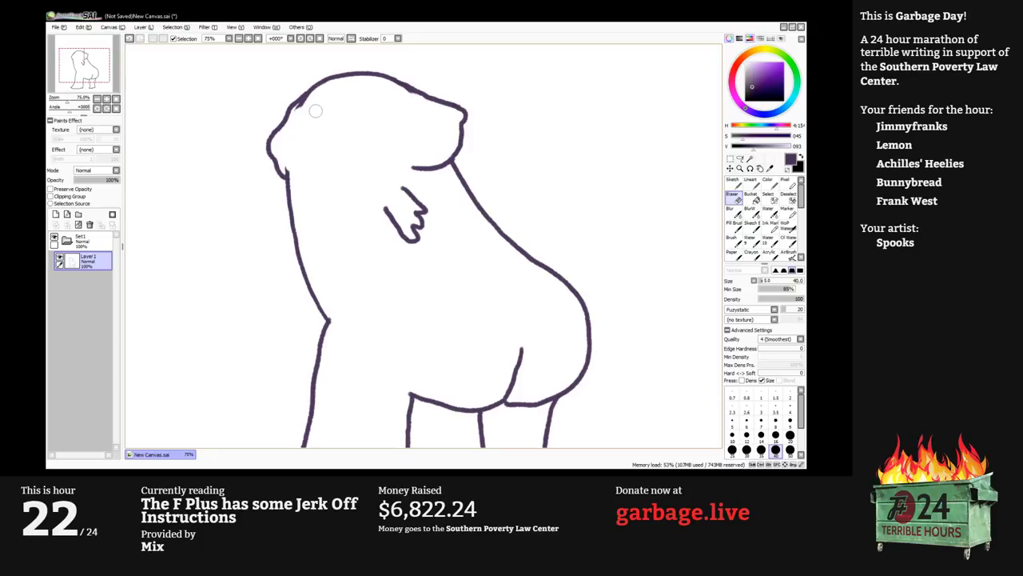
Paint two short, narrow eyes on the creature's head with a size 20 brush, and reduce the brush size to 14.
key(n)
drag(347, 115, 368, 109)
drag(325, 115, 313, 114)
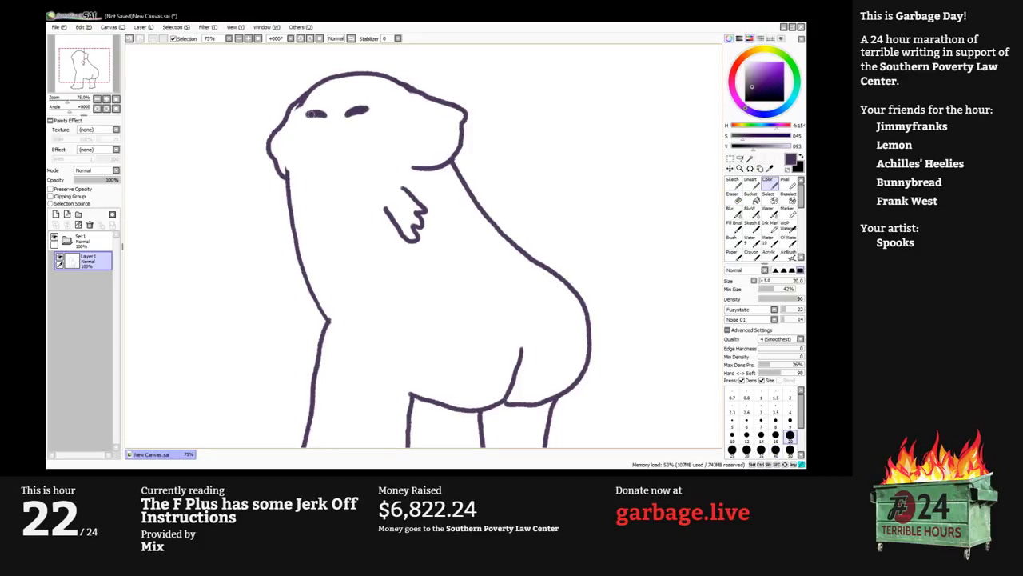
scroll(312, 113, up, 1)
key(bracketleft)
key(bracketleft)
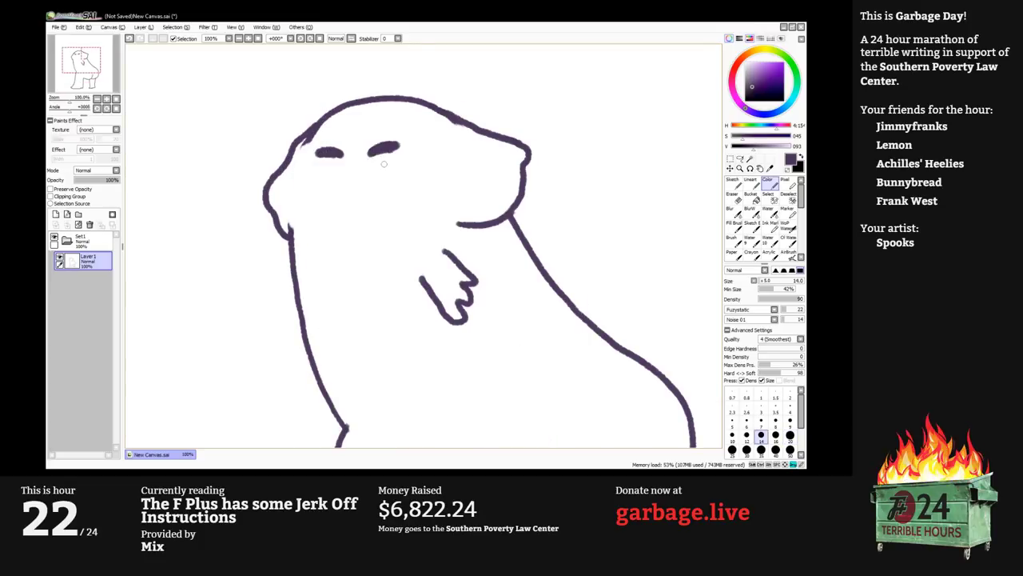
Draw two half-lidded eyes with small pupils beneath the creature's thick brows, using a size 12 brush.
key(bracketleft)
drag(370, 172, 403, 170)
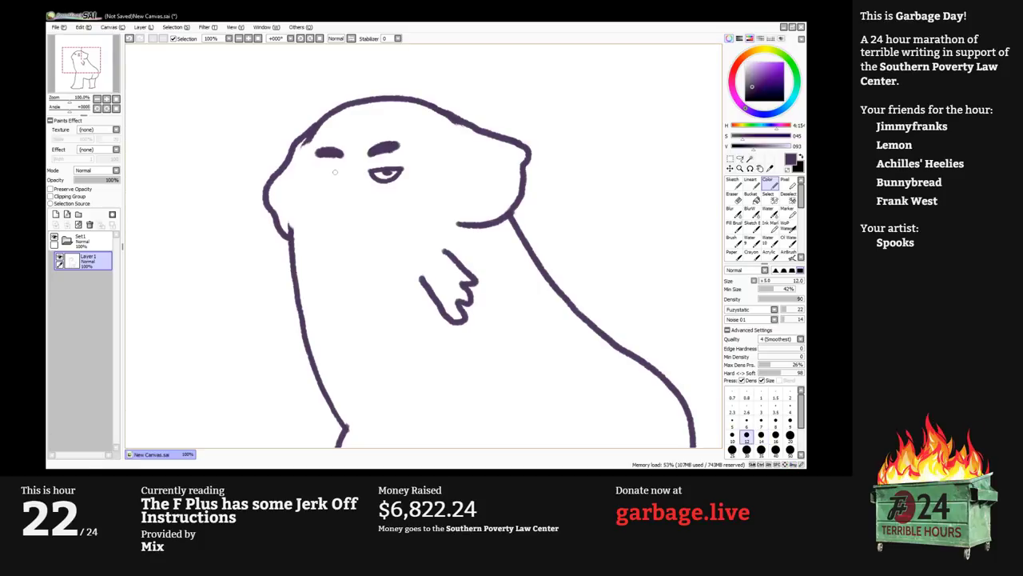
drag(316, 174, 323, 188)
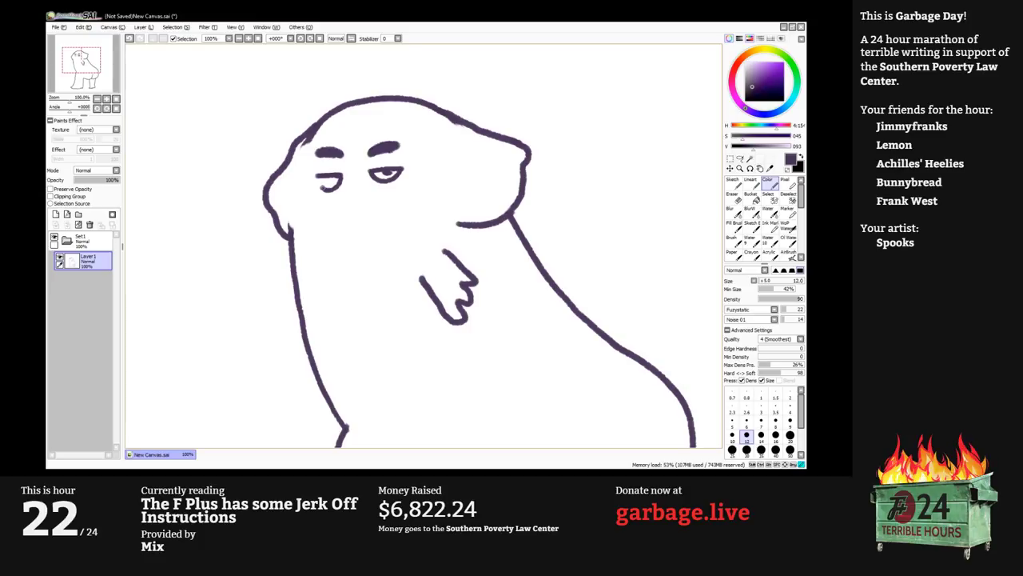
drag(318, 179, 324, 187)
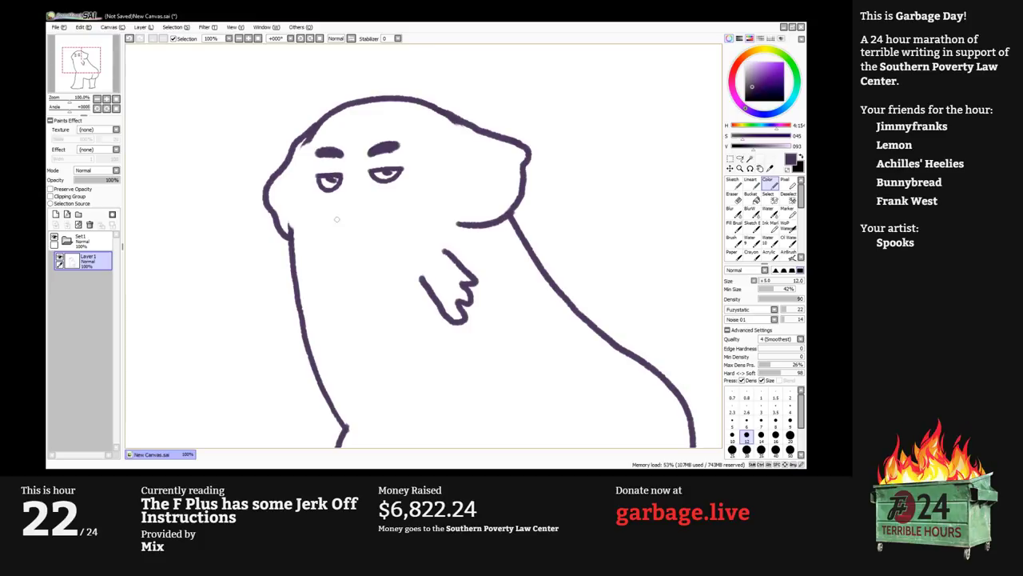
Draw an open, slanted mouth below the eyes, with crease lines on both sides and a short chin line.
drag(326, 228, 382, 214)
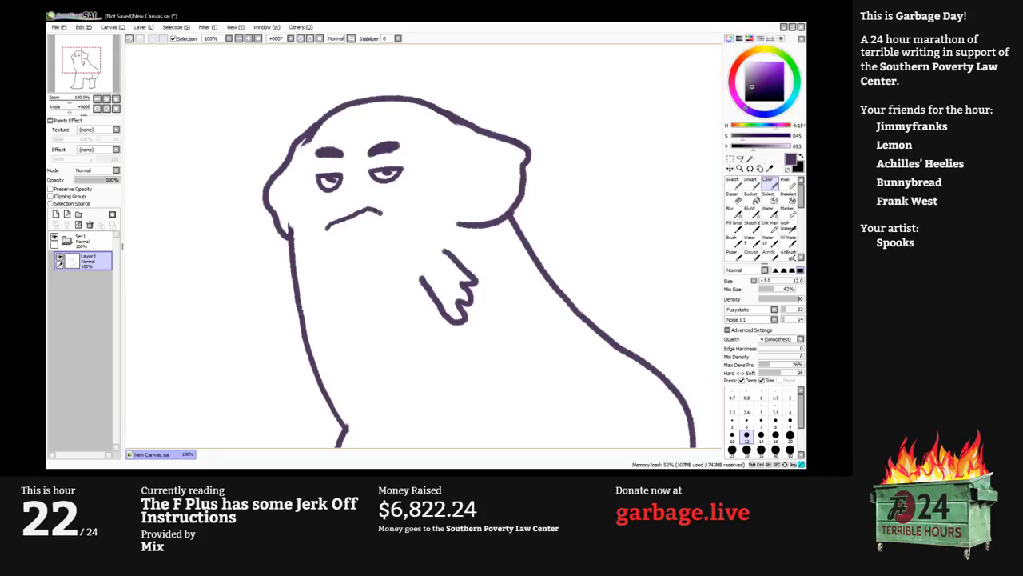
drag(372, 197, 403, 216)
drag(320, 211, 312, 240)
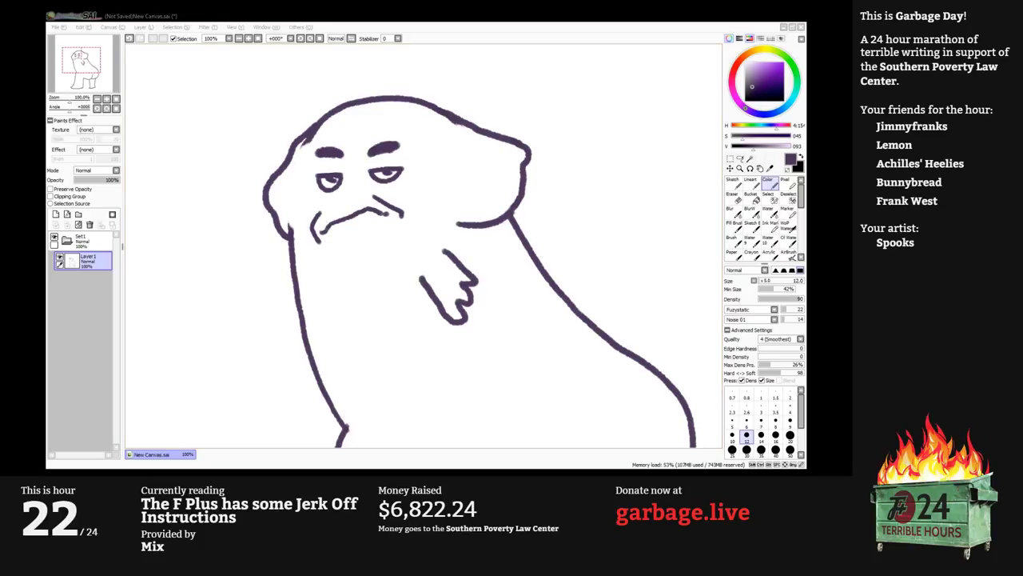
drag(324, 232, 346, 242)
mouse_move(379, 214)
mouse_down()
mouse_move(359, 244)
mouse_move(378, 238)
mouse_up()
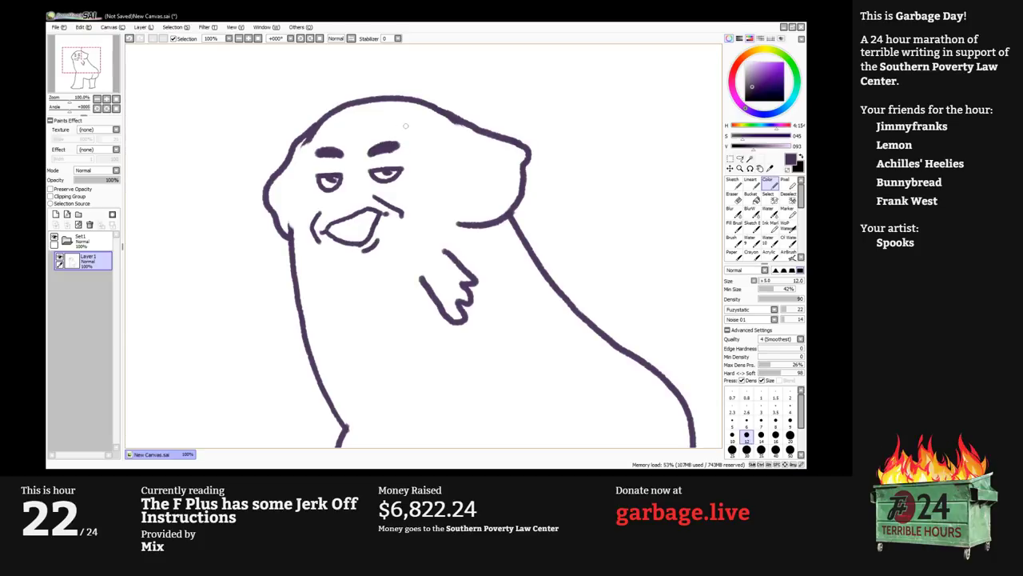
Select the brow nearer the muzzle and transform it so its outer end slopes downward above the eye.
key(bracketright)
key(bracketright)
drag(371, 148, 398, 145)
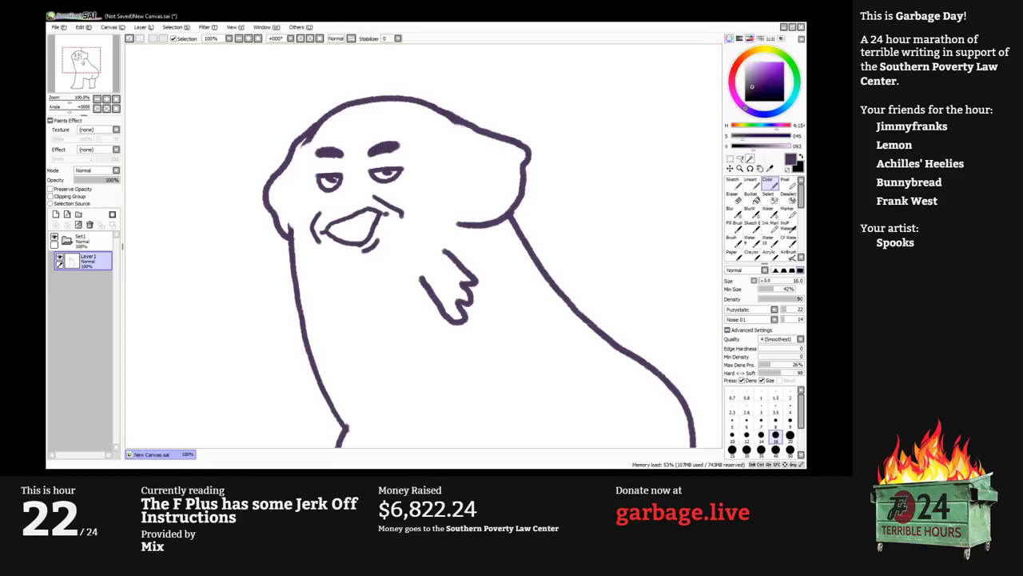
key(ctrl+t)
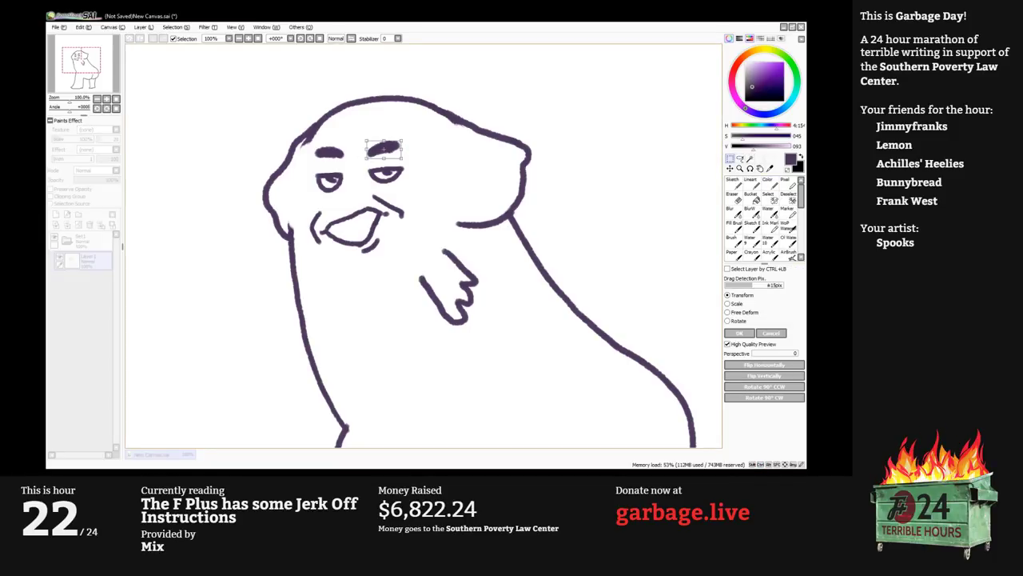
drag(383, 149, 390, 150)
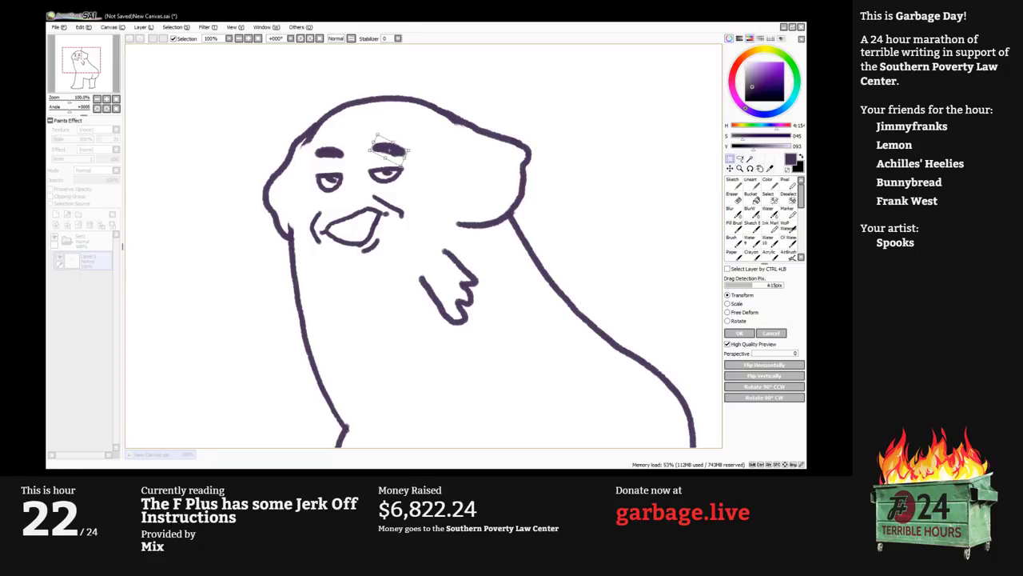
key(Return)
Rotate the brow on the cheek side so its outer end slopes downward, clear the selection and return to the brush.
mouse_move(336, 139)
mouse_down()
mouse_move(350, 155)
mouse_move(349, 146)
mouse_move(324, 152)
mouse_up()
key(ctrl+t)
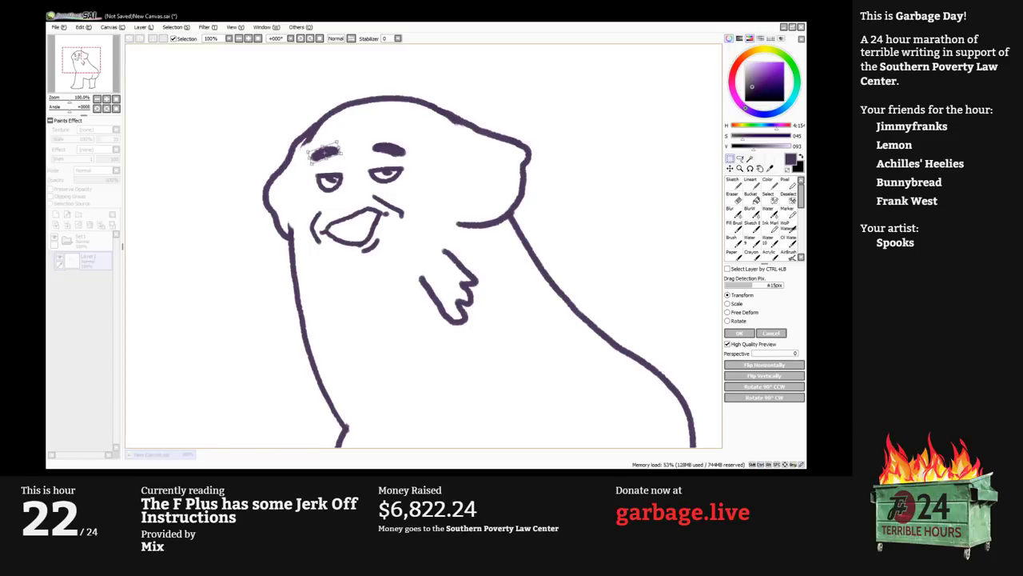
key(Return)
key(ctrl+d)
key(n)
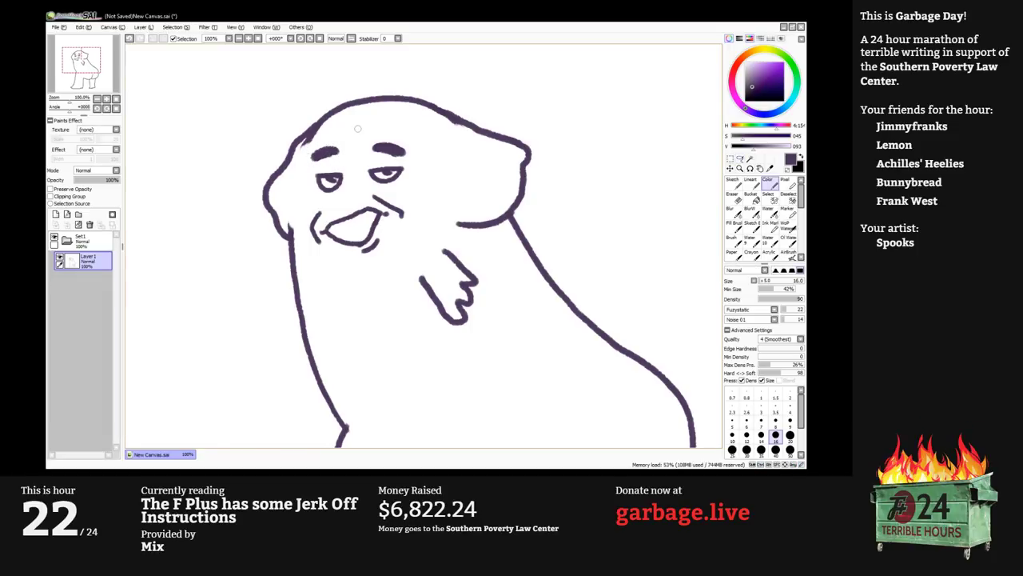
Add a layer beneath the line art and paint the mouth light orange with a dark orange-red interior, using a size 30 brush.
click(745, 56)
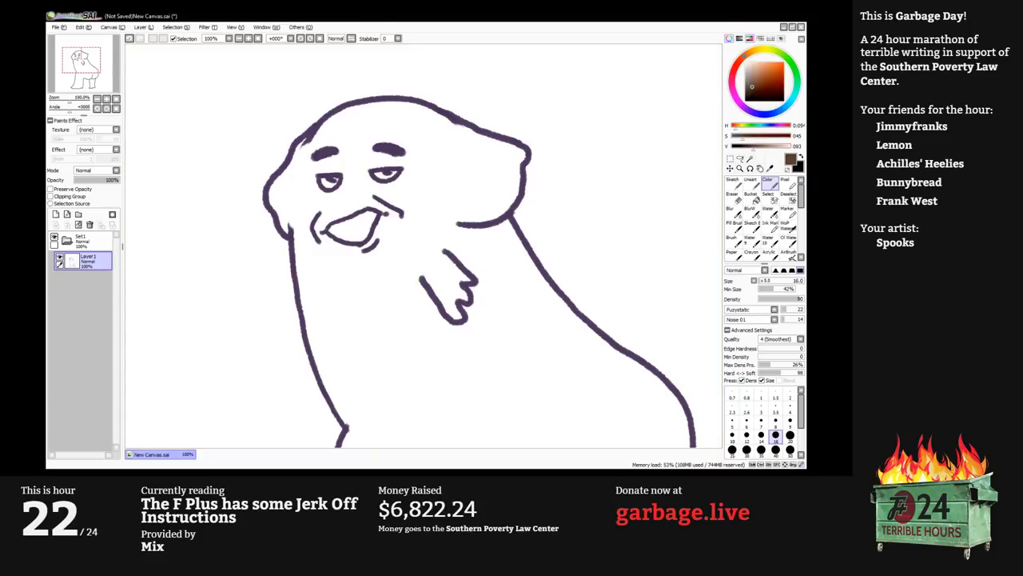
click(769, 62)
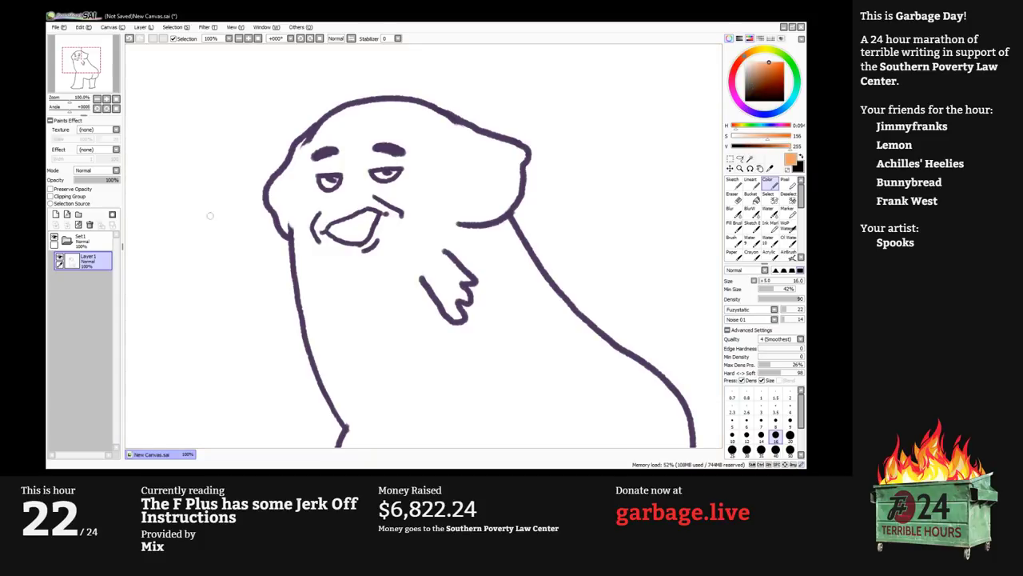
click(56, 214)
drag(90, 260, 90, 287)
key(bracketright)
key(bracketright)
key(bracketright)
mouse_move(335, 234)
mouse_down()
mouse_move(375, 213)
mouse_move(352, 240)
mouse_move(330, 229)
mouse_move(364, 212)
mouse_move(352, 233)
mouse_up()
click(784, 78)
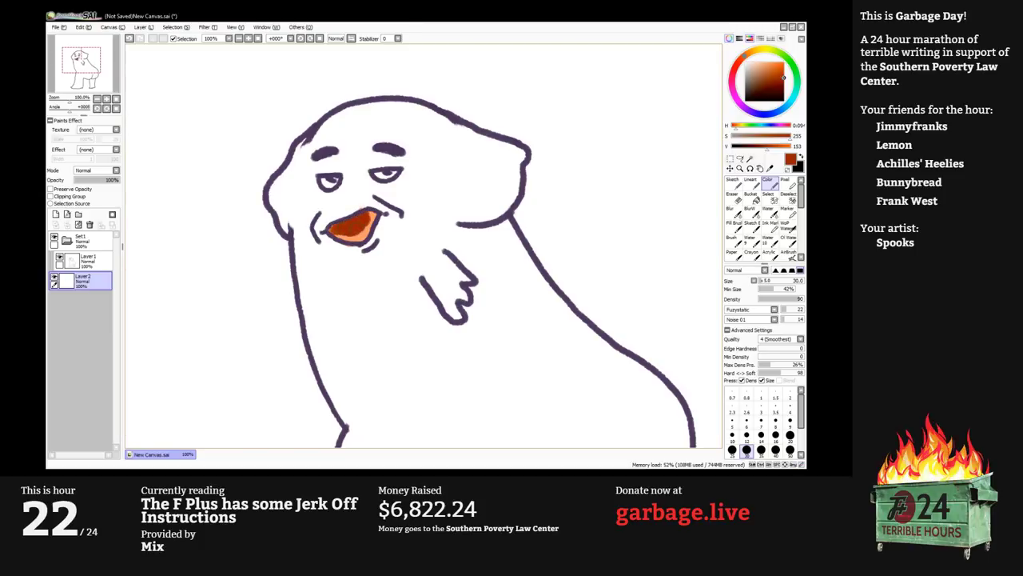
Add another layer beneath the mouth colours and paint the creature's head light yellow with a large brush.
click(55, 214)
drag(89, 281, 90, 307)
click(777, 51)
drag(777, 66, 766, 62)
click(766, 49)
key(bracketright)
key(bracketright)
key(bracketright)
key(bracketright)
key(bracketright)
key(bracketright)
key(bracketright)
key(bracketright)
mouse_move(369, 240)
mouse_down()
mouse_move(381, 182)
mouse_move(358, 200)
mouse_move(336, 246)
mouse_up()
mouse_move(448, 203)
mouse_down()
mouse_move(416, 190)
mouse_move(482, 168)
mouse_move(492, 181)
mouse_move(481, 197)
mouse_move(492, 164)
mouse_move(369, 139)
mouse_move(512, 160)
mouse_move(411, 116)
mouse_move(340, 126)
mouse_move(362, 138)
mouse_move(349, 129)
mouse_move(325, 151)
mouse_move(336, 164)
mouse_move(330, 144)
mouse_move(315, 152)
mouse_move(279, 204)
mouse_move(294, 212)
mouse_move(307, 189)
mouse_move(320, 222)
mouse_move(312, 248)
mouse_move(286, 170)
mouse_up()
Extend the light yellow from the head down past the hand onto the torso with a size 160 brush.
key(bracketright)
key(bracketleft)
key(bracketleft)
key(bracketleft)
key(bracketright)
key(bracketright)
key(bracketright)
mouse_move(489, 357)
mouse_down()
mouse_move(414, 227)
mouse_move(481, 305)
mouse_move(455, 256)
mouse_up()
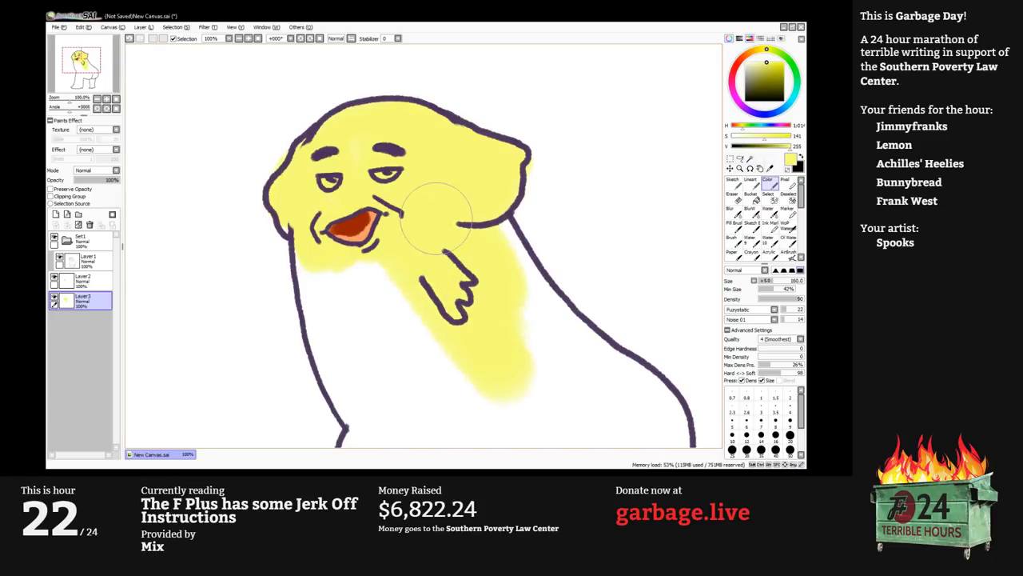
Draw a second small fingered hand on the creature's front edge in dark purple on Layer1, using a size 14 brush.
alt+click(315, 226)
click(84, 260)
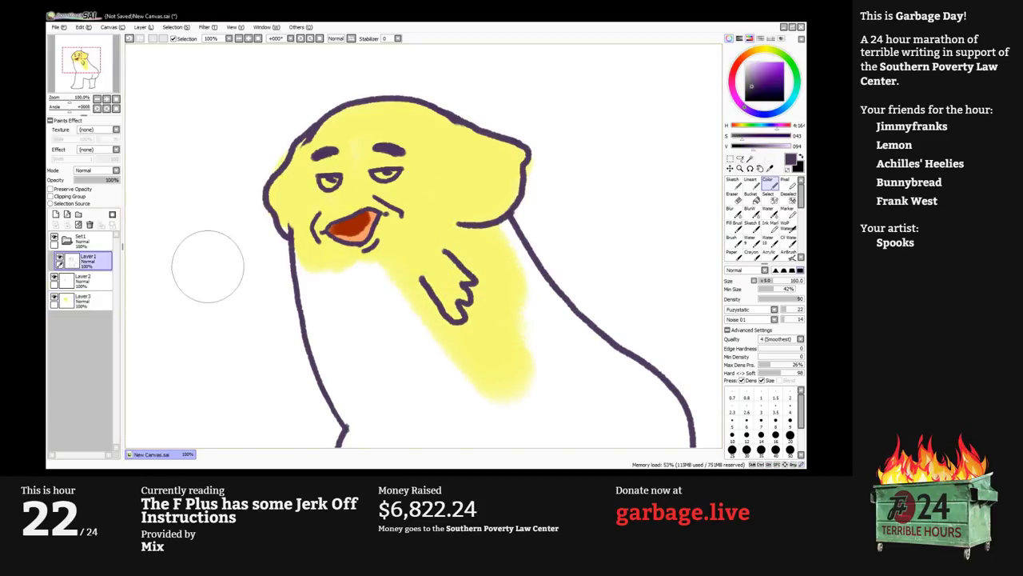
click(789, 436)
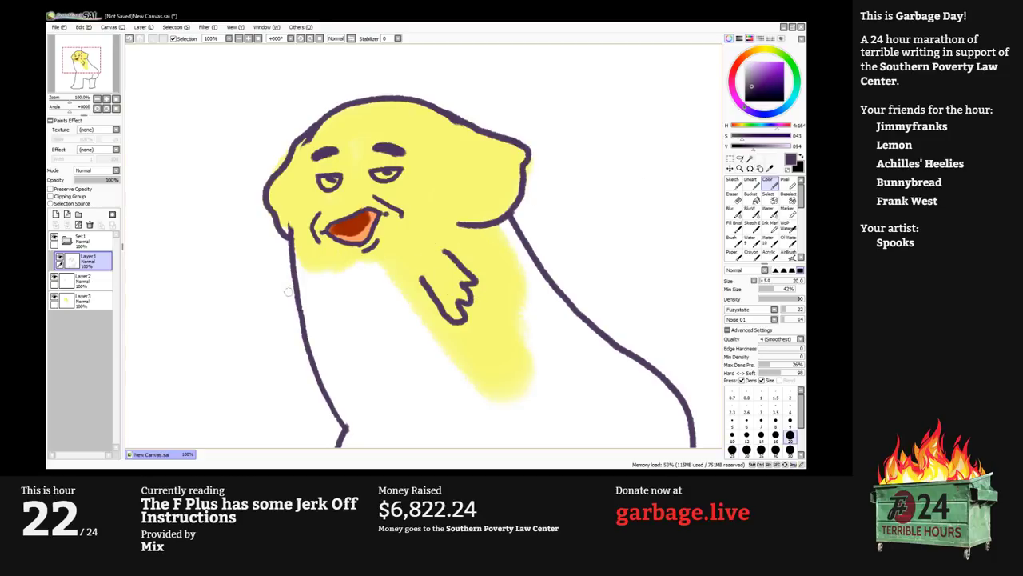
drag(295, 286, 270, 322)
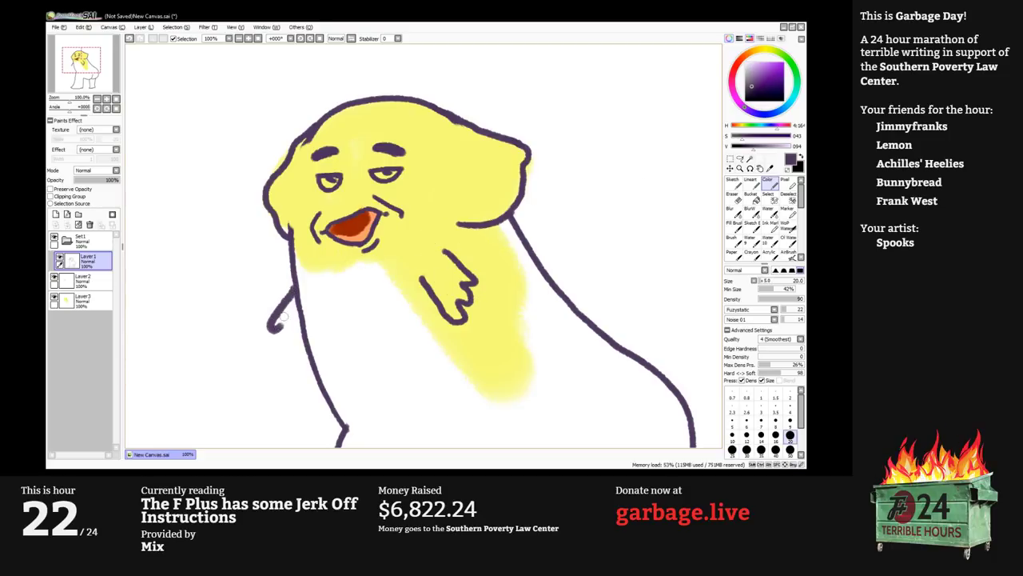
key(ctrl+z)
key(bracketleft)
key(bracketleft)
mouse_move(296, 286)
mouse_down()
mouse_move(270, 335)
mouse_move(282, 333)
mouse_move(277, 347)
mouse_move(290, 347)
mouse_move(294, 367)
mouse_move(308, 344)
mouse_up()
Brush light yellow down the chest between the two hands on Layer3 with a size 160 brush.
alt+click(432, 159)
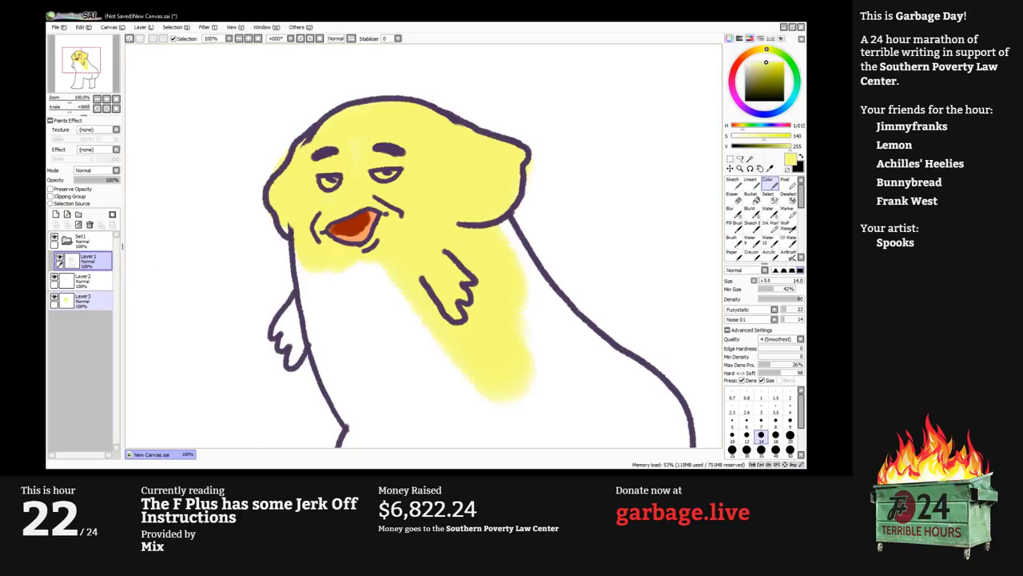
click(85, 301)
key(bracketright)
key(bracketright)
key(bracketright)
key(bracketright)
key(bracketright)
key(bracketright)
key(bracketright)
key(bracketright)
key(bracketright)
key(bracketright)
key(bracketright)
key(bracketright)
key(bracketright)
drag(341, 254, 416, 347)
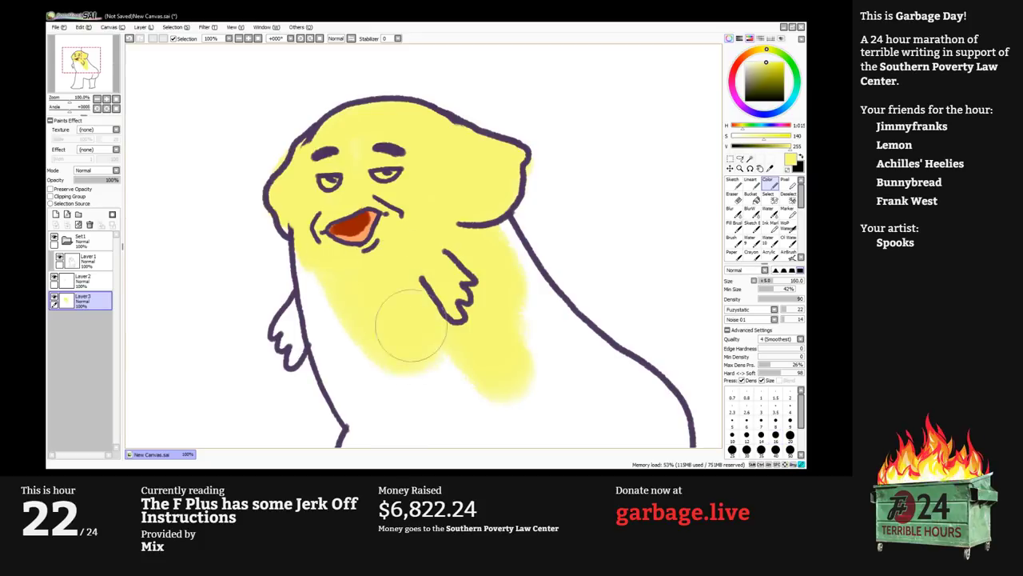
Repaint the mouth on Layer2 with a light orange upper gum and a dark orange-red interior, using a size 16 brush.
alt+click(345, 227)
click(82, 279)
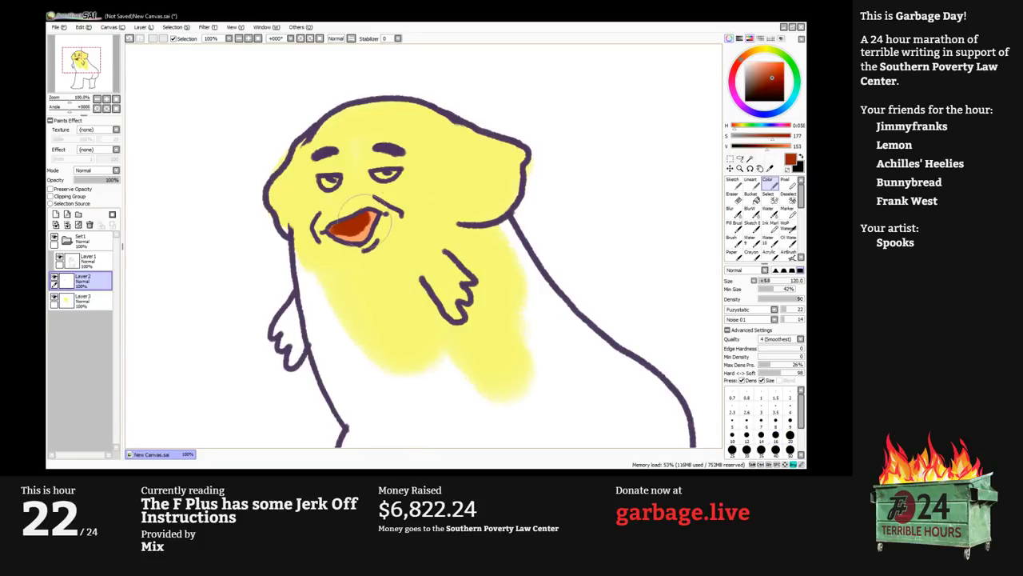
click(746, 449)
alt+click(371, 229)
key(bracketleft)
key(bracketleft)
key(bracketleft)
mouse_move(327, 230)
mouse_down()
mouse_move(372, 213)
mouse_move(349, 239)
mouse_move(368, 234)
mouse_up()
alt+click(359, 226)
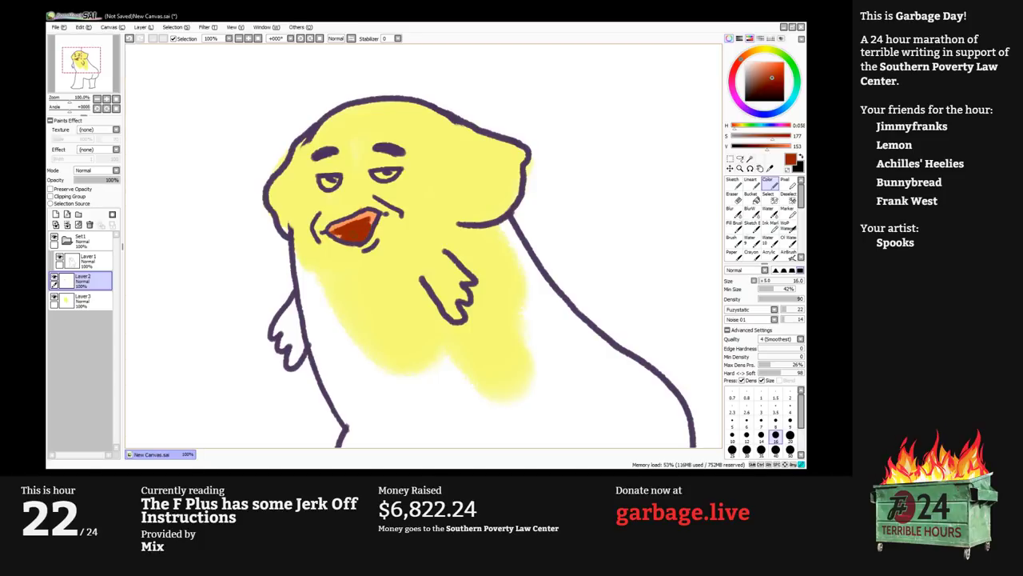
Paint a row of small white teeth along the upper gum and whiten the eyes on Layer2.
alt+click(276, 259)
key(bracketleft)
key(bracketleft)
key(bracketleft)
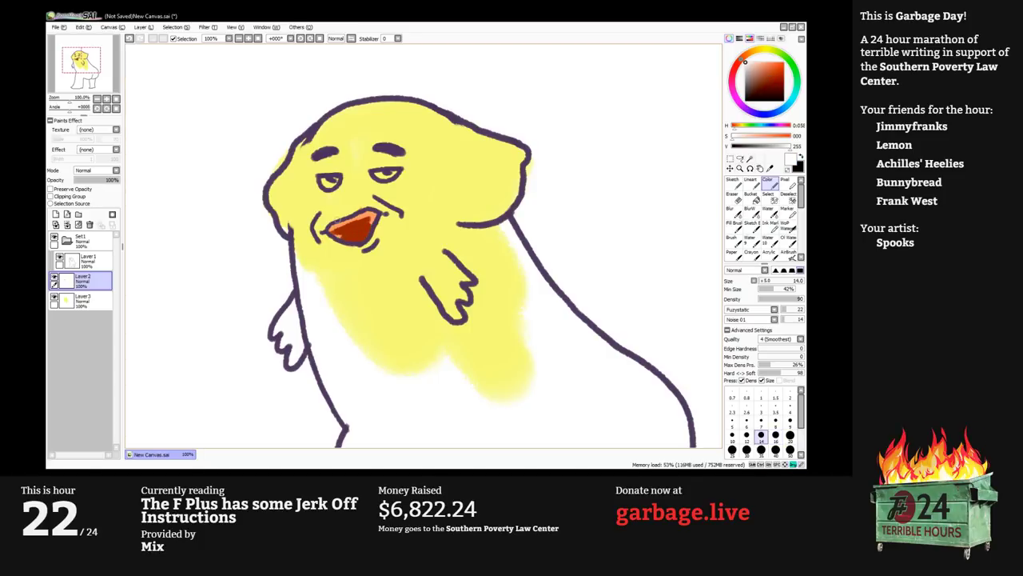
mouse_move(359, 221)
mouse_down()
mouse_move(341, 228)
mouse_move(369, 218)
mouse_move(344, 226)
mouse_up()
key(bracketright)
key(bracketright)
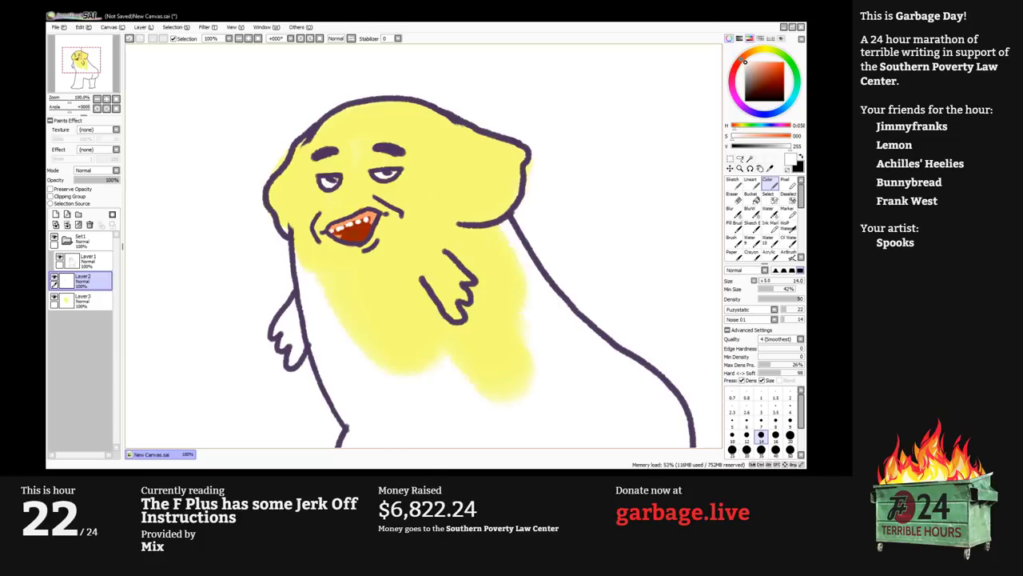
Paint light yellow along the inside of the creature's front outline below the cheek on Layer3.
click(91, 299)
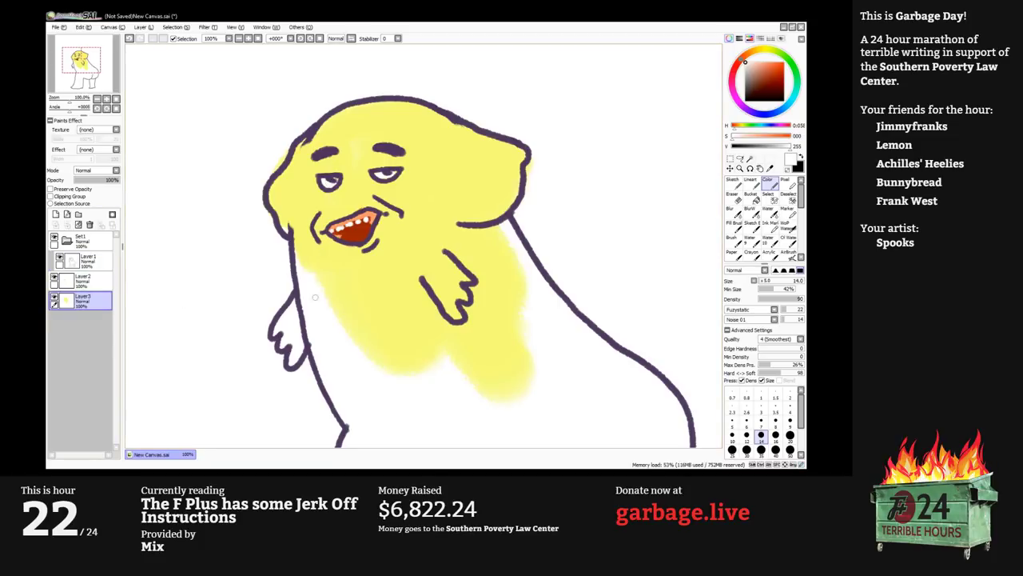
alt+click(321, 264)
key(bracketright)
key(bracketright)
key(bracketright)
key(bracketright)
key(bracketright)
key(bracketright)
key(bracketright)
key(bracketright)
key(bracketright)
key(bracketleft)
key(bracketleft)
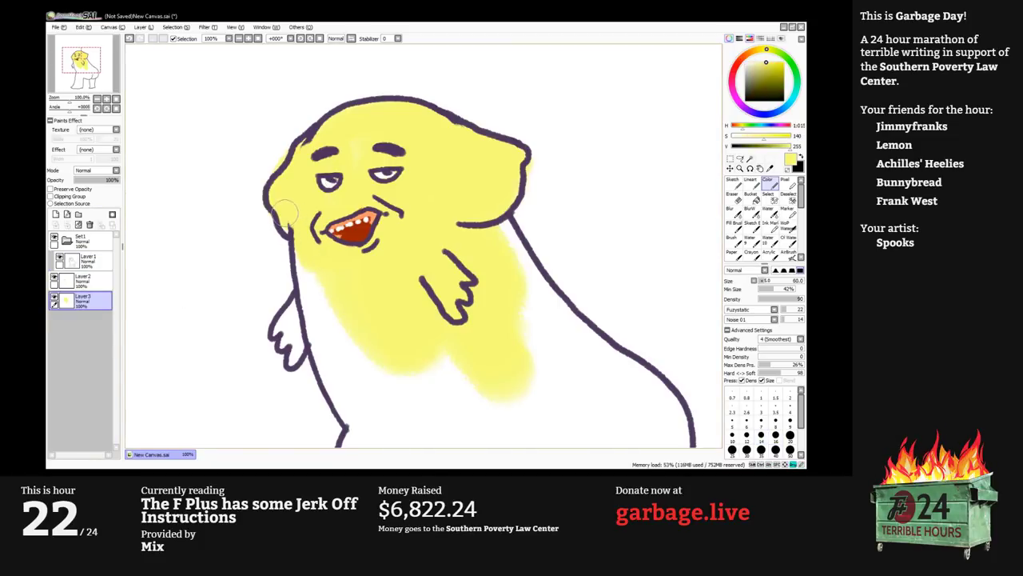
mouse_move(298, 243)
mouse_down()
mouse_move(316, 311)
mouse_move(340, 324)
mouse_up()
Shorten the inner end of the muzzle's lower line on Layer1 with a size 16 eraser, and make Layer3 active.
scroll(340, 324, down, 2)
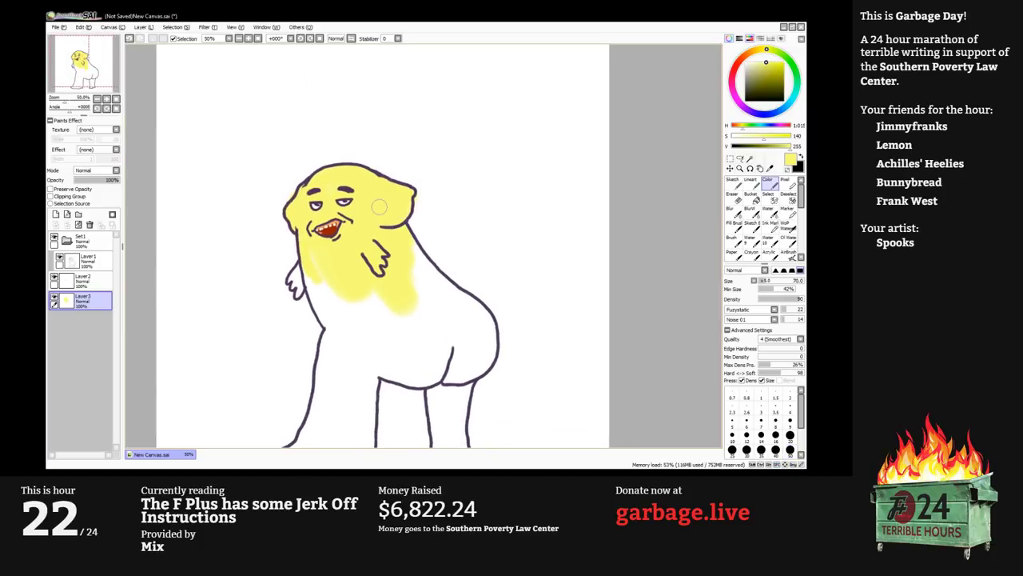
key(e)
click(84, 260)
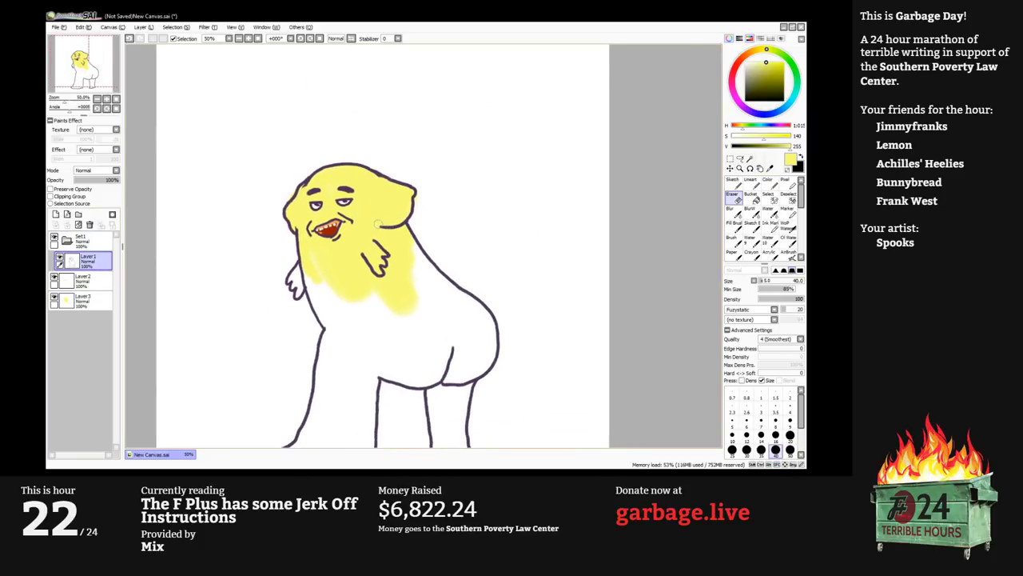
key(bracketleft)
key(bracketleft)
key(bracketleft)
key(bracketleft)
key(bracketleft)
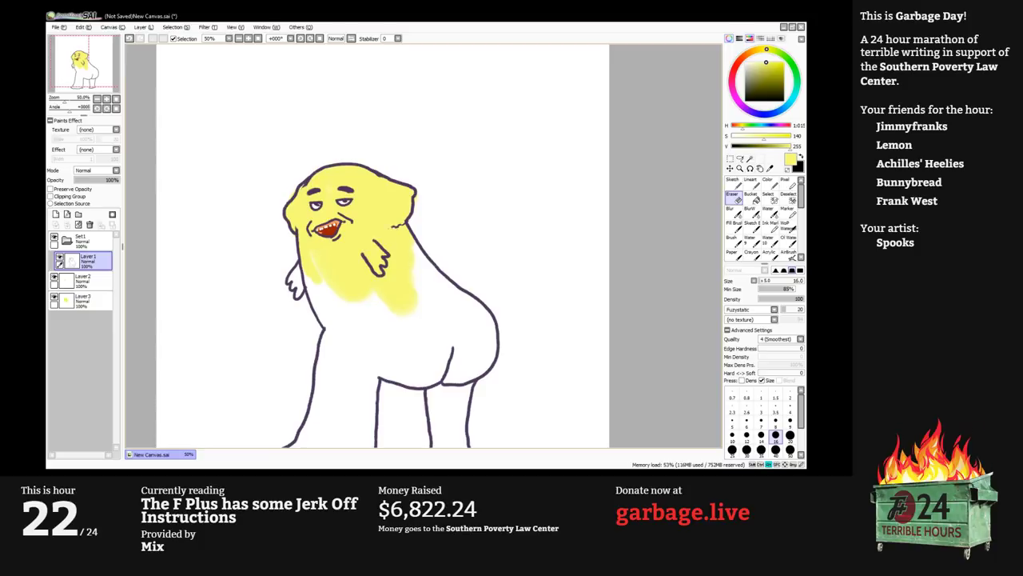
click(89, 301)
key(bracketright)
key(bracketright)
key(bracketright)
key(bracketright)
key(bracketright)
key(bracketright)
key(bracketright)
key(bracketright)
key(bracketright)
key(bracketright)
key(bracketright)
mouse_move(366, 281)
mouse_down()
mouse_move(388, 306)
mouse_move(380, 237)
mouse_move(399, 284)
mouse_move(418, 342)
mouse_up()
key(ctrl+z)
Paint light yellow down the torso toward the rump and along the upper back with a size 250 brush.
key(b)
key(bracketright)
key(bracketright)
key(bracketright)
key(bracketright)
key(bracketright)
key(bracketright)
drag(386, 307, 394, 314)
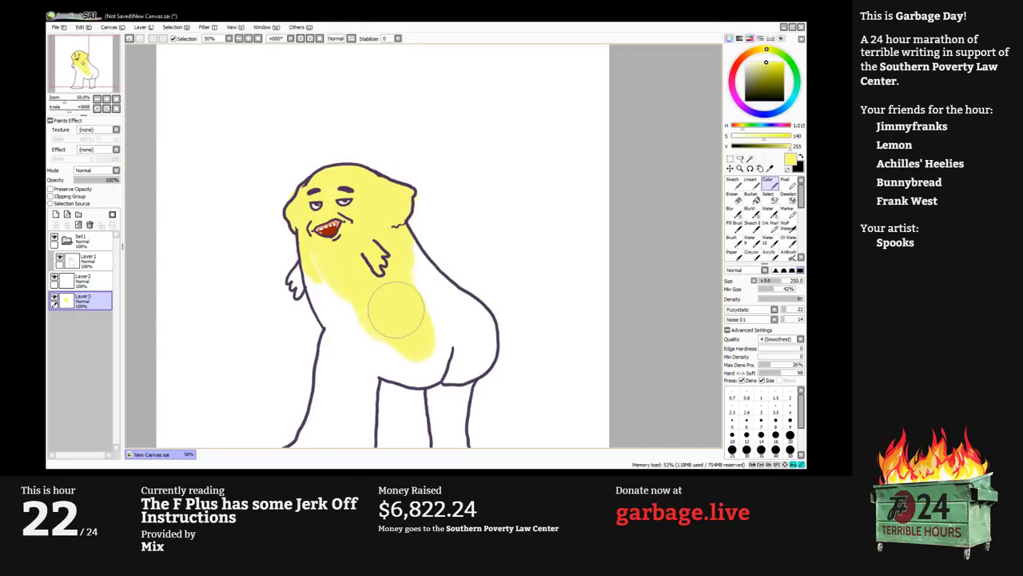
mouse_move(392, 264)
mouse_down()
mouse_move(436, 316)
mouse_move(399, 299)
mouse_move(433, 264)
mouse_up()
Extend the light yellow across the belly and upper rump on Layer3, reducing the brush to size 80.
key(bracketleft)
key(bracketleft)
key(bracketleft)
mouse_move(357, 245)
mouse_down()
mouse_move(330, 245)
mouse_move(396, 306)
mouse_up()
key(bracketleft)
key(bracketleft)
key(bracketleft)
key(bracketleft)
key(bracketleft)
key(bracketright)
key(bracketright)
key(bracketright)
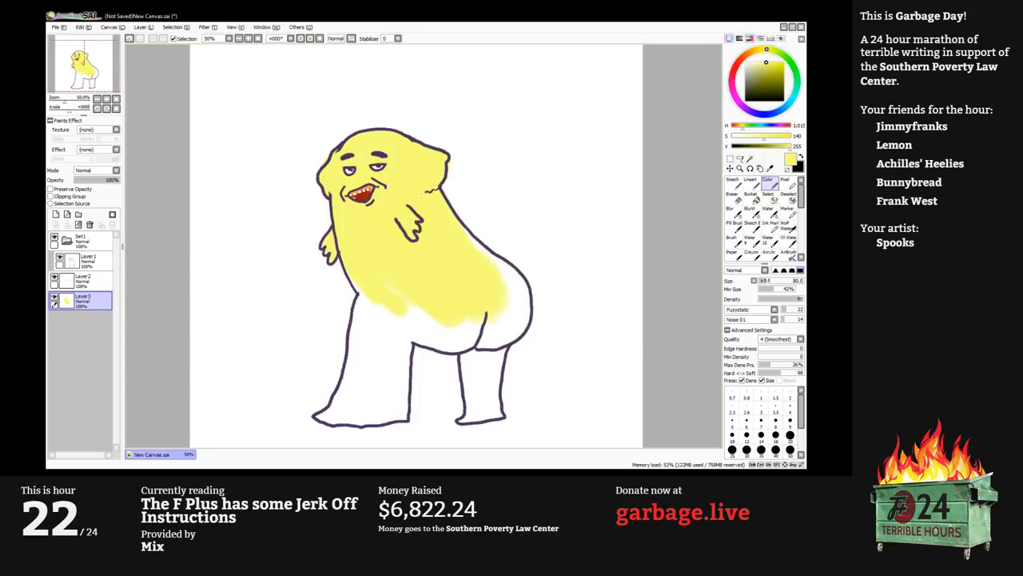
Blend a soft reddish tint over the lower torso and rump with the brush density at 20, and resample the yellow.
click(737, 62)
key(bracketright)
key(bracketright)
key(2)
key(bracketright)
key(bracketright)
key(bracketright)
mouse_move(392, 312)
mouse_down()
mouse_move(376, 274)
mouse_move(425, 312)
mouse_move(448, 296)
mouse_move(458, 304)
mouse_move(462, 256)
mouse_move(472, 258)
mouse_move(459, 247)
mouse_move(500, 286)
mouse_move(479, 297)
mouse_move(487, 308)
mouse_move(436, 275)
mouse_up()
alt+click(407, 260)
key(bracketleft)
key(bracketleft)
key(])
key(bracketleft)
key(bracketleft)
key(bracketleft)
key(bracketleft)
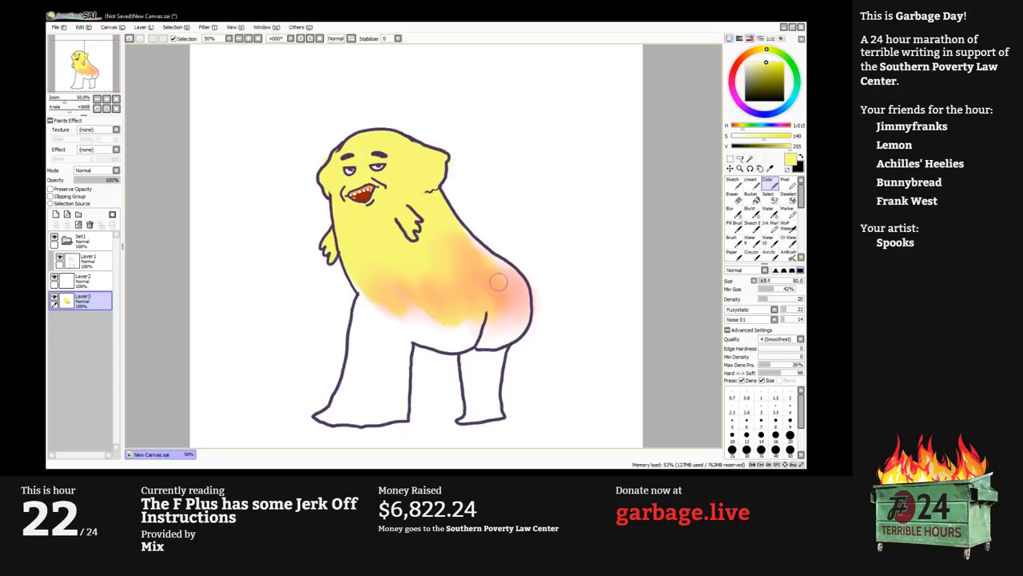
Paint purple along the underside of the rump on Layer3.
click(740, 103)
click(743, 106)
click(763, 71)
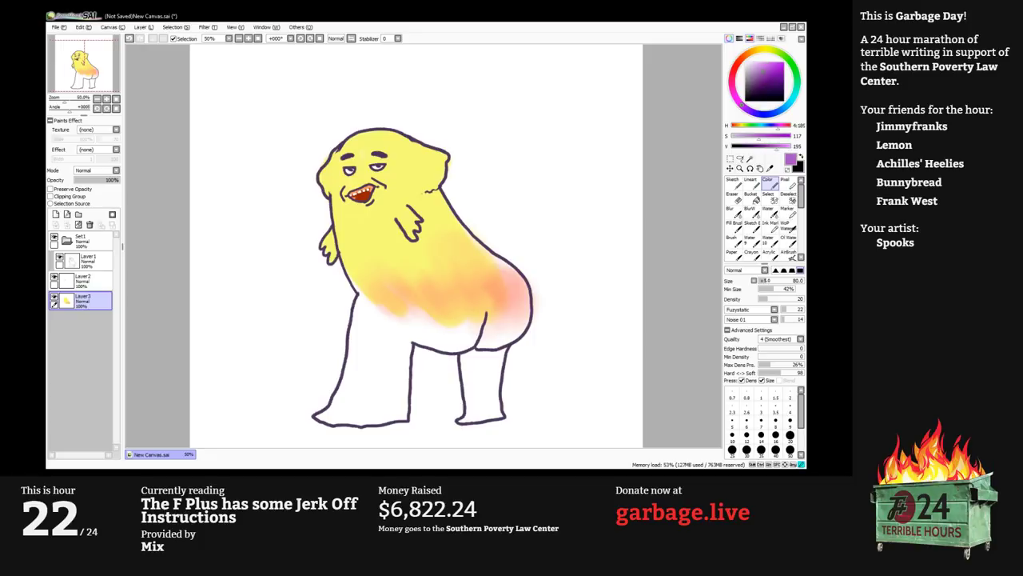
scroll(430, 353, up, 1)
mouse_move(515, 322)
mouse_down()
mouse_move(537, 313)
mouse_move(546, 325)
mouse_move(482, 319)
mouse_move(464, 336)
mouse_move(443, 337)
mouse_move(470, 320)
mouse_move(387, 315)
mouse_move(485, 311)
mouse_move(448, 313)
mouse_move(470, 291)
mouse_move(408, 287)
mouse_move(451, 294)
mouse_up()
key(bracketright)
key(bracketright)
key(bracketright)
key(bracketright)
right_click(462, 292)
key(bracketleft)
Cover the middle of the rump and lower belly with a dusty pink band above the purple, softening the boundary.
mouse_move(437, 260)
mouse_down()
mouse_move(444, 292)
mouse_move(455, 288)
mouse_move(443, 277)
mouse_move(448, 294)
mouse_move(474, 312)
mouse_move(483, 303)
mouse_move(486, 315)
mouse_move(446, 304)
mouse_move(378, 319)
mouse_move(480, 290)
mouse_move(508, 294)
mouse_move(514, 322)
mouse_move(534, 322)
mouse_move(511, 345)
mouse_move(560, 330)
mouse_move(546, 348)
mouse_move(571, 333)
mouse_move(573, 313)
mouse_move(542, 325)
mouse_move(560, 306)
mouse_up()
alt+click(460, 298)
alt+click(525, 345)
key(bracketleft)
key(bracketleft)
key(bracketleft)
key(bracketleft)
alt+click(555, 308)
key(bracketright)
key(bracketright)
Paint light orange along the upper back at size 60 and blend light yellow over it down toward the rump.
alt+click(518, 250)
drag(480, 216, 516, 236)
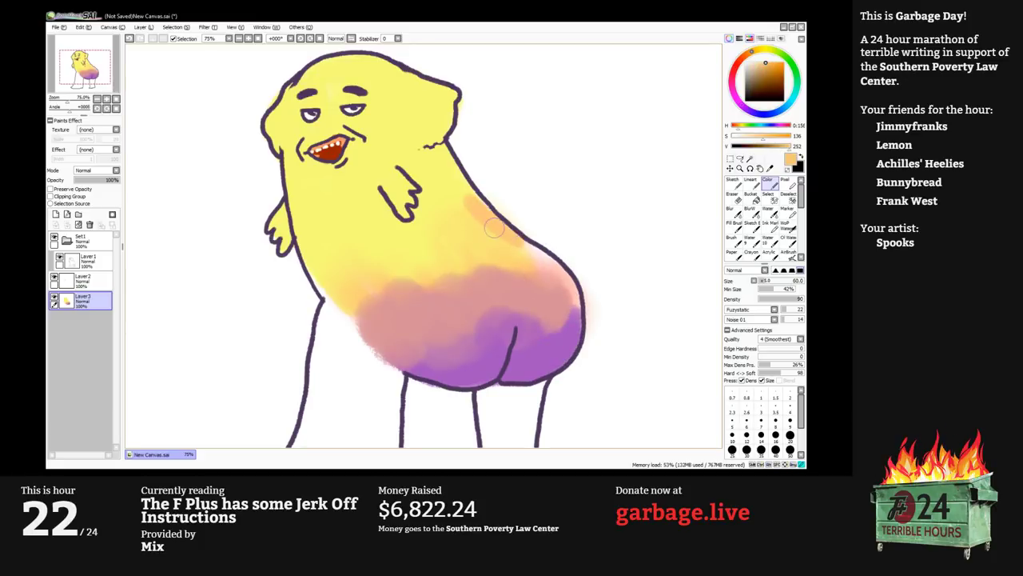
key(bracketleft)
alt+click(462, 199)
mouse_move(462, 198)
mouse_down()
mouse_move(494, 227)
mouse_move(484, 216)
mouse_up()
drag(514, 255, 522, 264)
key(bracketright)
key(bracketright)
key(bracketright)
Mottle the pink band across the rump and belly with rounded yellow and pink blotches, enlarging the brush to size 160.
alt+click(531, 282)
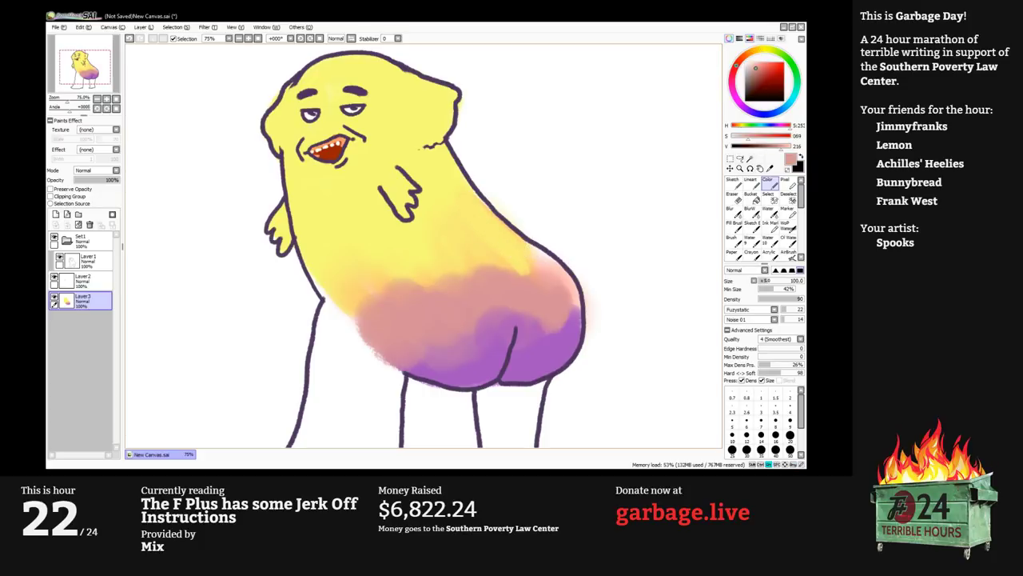
alt+click(524, 239)
key(bracketright)
mouse_move(551, 274)
mouse_down()
mouse_move(517, 285)
mouse_move(564, 296)
mouse_move(560, 304)
mouse_up()
key(bracketleft)
key(bracketright)
key(bracketright)
mouse_move(450, 290)
mouse_down()
mouse_move(483, 315)
mouse_move(458, 293)
mouse_move(487, 293)
mouse_move(465, 315)
mouse_move(471, 327)
mouse_move(442, 337)
mouse_move(457, 333)
mouse_move(449, 284)
mouse_move(427, 300)
mouse_move(428, 257)
mouse_move(450, 285)
mouse_move(400, 299)
mouse_move(431, 300)
mouse_move(440, 285)
mouse_move(511, 272)
mouse_up()
alt+click(457, 294)
alt+click(419, 260)
alt+click(525, 291)
mouse_move(531, 307)
mouse_down()
mouse_move(507, 308)
mouse_move(536, 305)
mouse_up()
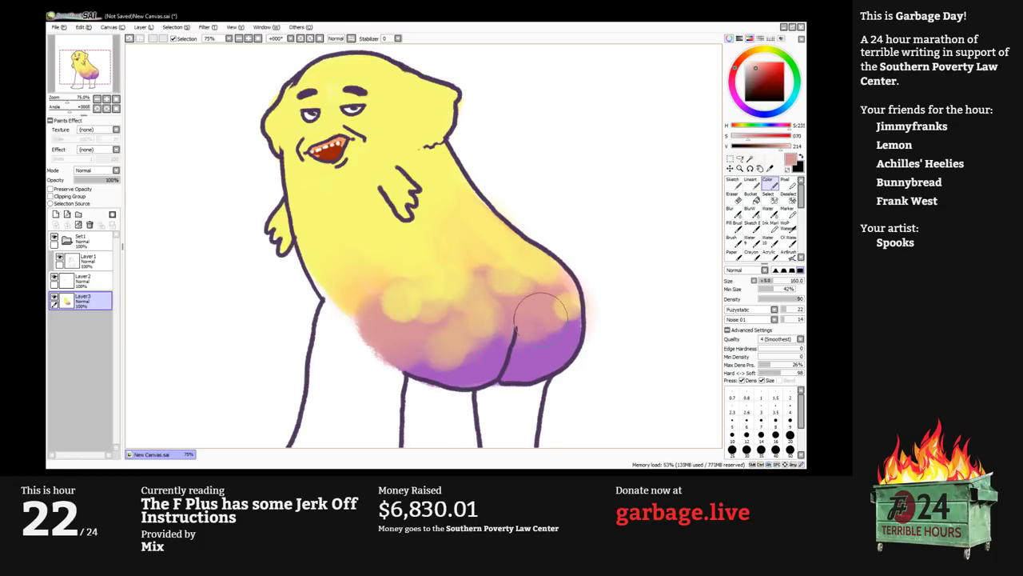
Paint a thin dusty pink rim along the lower outline of both buttocks with a size 35 brush.
click(790, 449)
mouse_move(502, 382)
mouse_down()
mouse_move(564, 361)
mouse_move(572, 324)
mouse_move(552, 365)
mouse_move(507, 375)
mouse_move(506, 347)
mouse_up()
alt+click(572, 325)
key(bracketright)
key(bracketright)
alt+click(554, 365)
key(bracketleft)
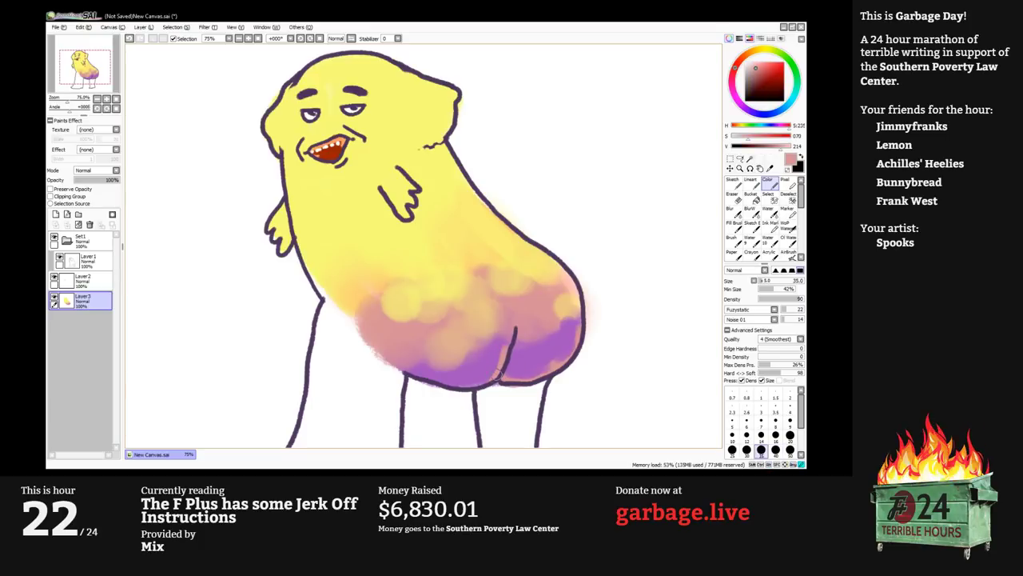
drag(488, 382, 443, 384)
drag(457, 386, 415, 374)
Touch up the purple beside the rump's cleft and dab small light yellow spots on it with a size 40 brush.
alt+click(485, 358)
key(bracketright)
key(bracketright)
key(bracketright)
drag(505, 351, 501, 367)
alt+click(473, 322)
key(bracketleft)
key(bracketleft)
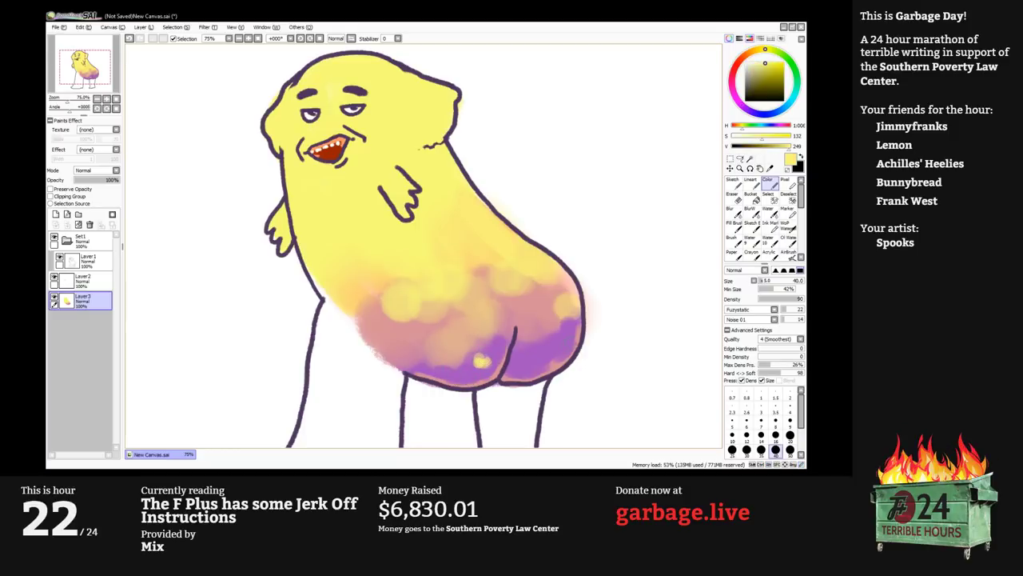
Paint dusty pink over the lower belly and hip at the top of the front leg.
scroll(482, 350, down, 2)
scroll(464, 348, up, 2)
alt+click(428, 350)
key(bracketright)
key(bracketright)
key(bracketright)
key(bracketright)
mouse_move(397, 346)
mouse_down()
mouse_move(341, 335)
mouse_move(326, 308)
mouse_move(350, 323)
mouse_up()
alt+click(350, 309)
key(bracketright)
key(bracketright)
key(bracketright)
mouse_move(321, 279)
mouse_down()
mouse_move(336, 341)
mouse_move(361, 355)
mouse_move(347, 306)
mouse_move(318, 334)
mouse_move(347, 352)
mouse_move(373, 286)
mouse_move(403, 266)
mouse_move(406, 370)
mouse_up()
Paint purple down the front leg from the hip toward the foot with a large brush.
alt+click(350, 279)
alt+click(334, 317)
alt+click(376, 304)
key(bracketleft)
key(bracketleft)
key(bracketleft)
key(bracketright)
key(bracketright)
key(bracketright)
key(bracketright)
key(bracketright)
drag(364, 292, 360, 352)
key(bracketleft)
key(bracketleft)
key(bracketleft)
key(bracketleft)
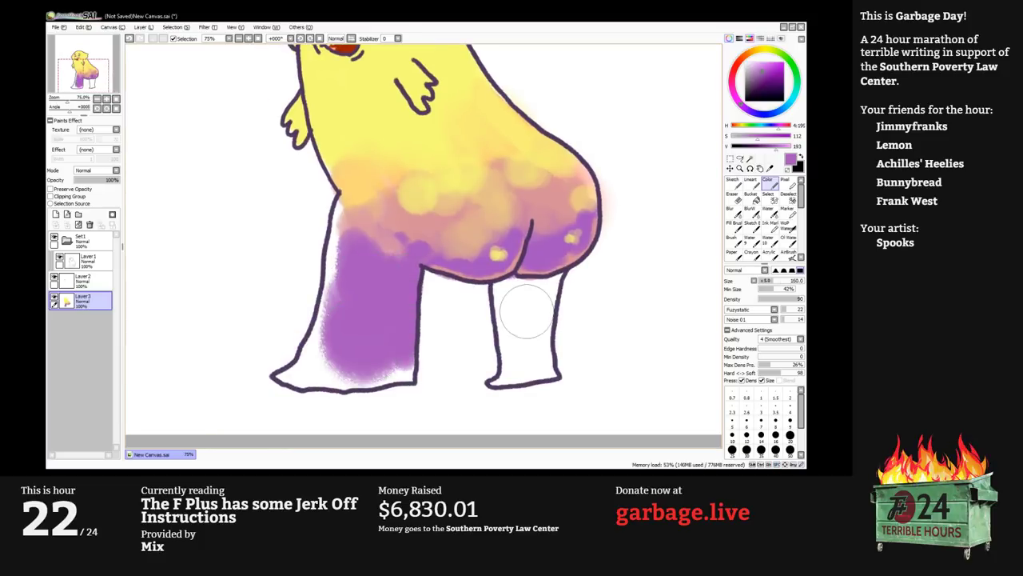
Fill the hind leg with purple down to the foot, refining the edges with a size 50 brush.
mouse_move(523, 340)
mouse_down()
mouse_move(525, 306)
mouse_move(500, 287)
mouse_move(547, 280)
mouse_move(553, 304)
mouse_move(558, 292)
mouse_move(551, 368)
mouse_move(510, 371)
mouse_up()
key(bracketleft)
key(bracketleft)
key(bracketleft)
key(bracketleft)
key(bracketleft)
key(bracketleft)
key(bracketright)
mouse_move(512, 292)
mouse_down()
mouse_move(496, 318)
mouse_move(523, 364)
mouse_move(495, 380)
mouse_move(512, 380)
mouse_up()
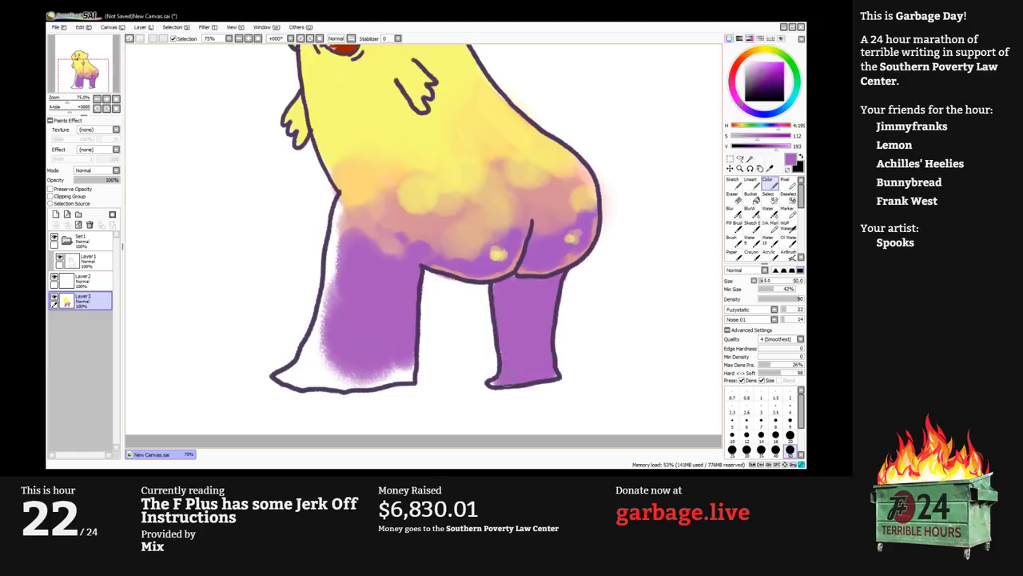
Fill the front foot and the unpainted edges of the front leg with purple using a size 70 brush.
key(bracketright)
key(bracketright)
mouse_move(402, 358)
mouse_down()
mouse_move(406, 371)
mouse_move(321, 375)
mouse_move(375, 379)
mouse_move(287, 375)
mouse_move(336, 379)
mouse_up()
mouse_move(400, 272)
mouse_down()
mouse_move(409, 359)
mouse_move(426, 263)
mouse_up()
drag(356, 350, 342, 344)
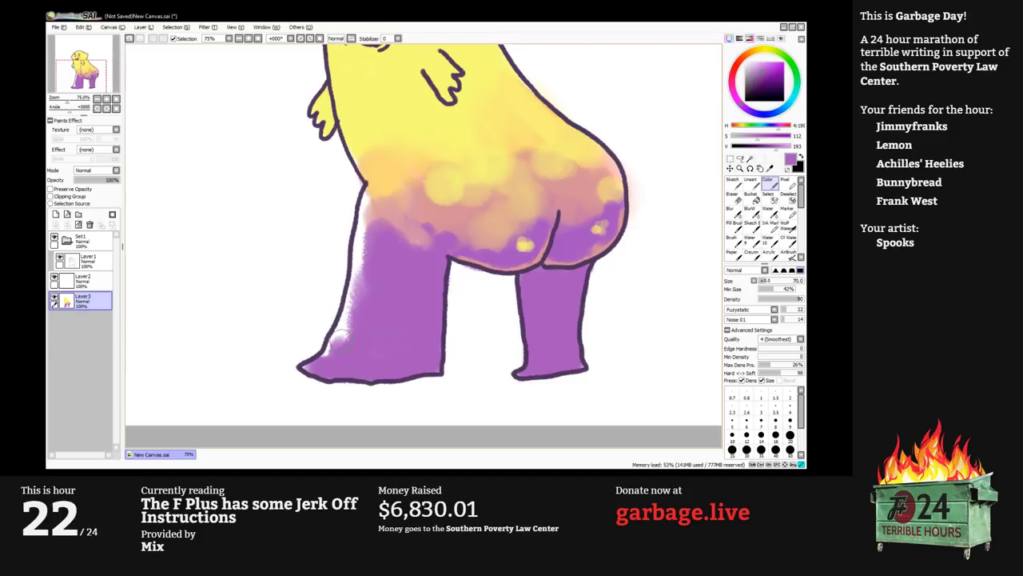
scroll(339, 336, up, 2)
mouse_move(352, 338)
mouse_down()
mouse_move(350, 282)
mouse_move(369, 265)
mouse_move(360, 263)
mouse_move(364, 282)
mouse_move(392, 292)
mouse_up()
Blend pinkish purple over the hip and legs with a size 100 brush at density 40.
alt+click(370, 264)
key(bracketright)
key(bracketright)
key(4)
key(bracketright)
alt+click(379, 302)
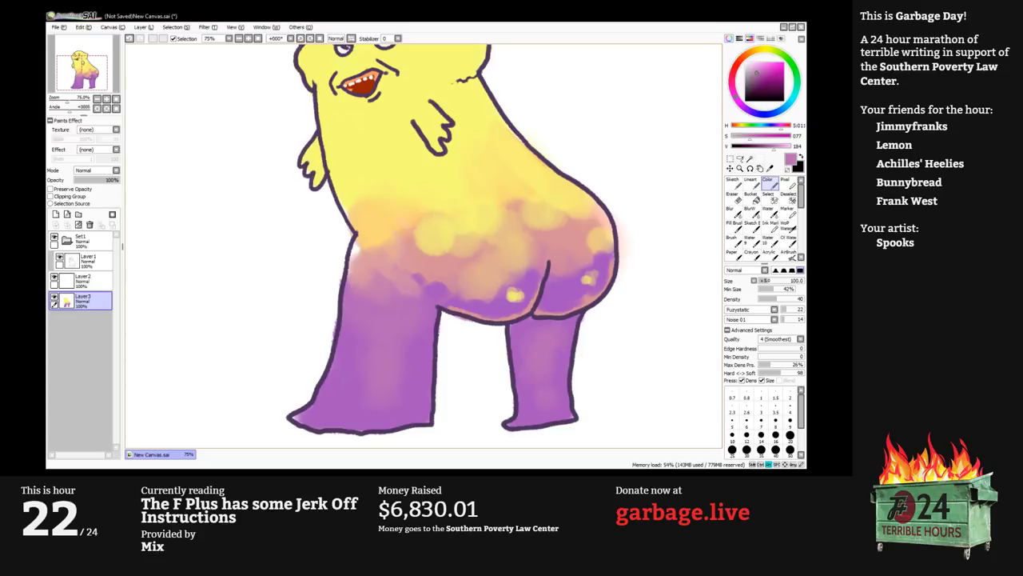
Paint light yellow along the front edge of the hip with a size 40 brush.
alt+click(352, 197)
key(bracketleft)
key(bracketleft)
key(bracketleft)
key(bracketleft)
key(bracketleft)
drag(341, 196, 350, 208)
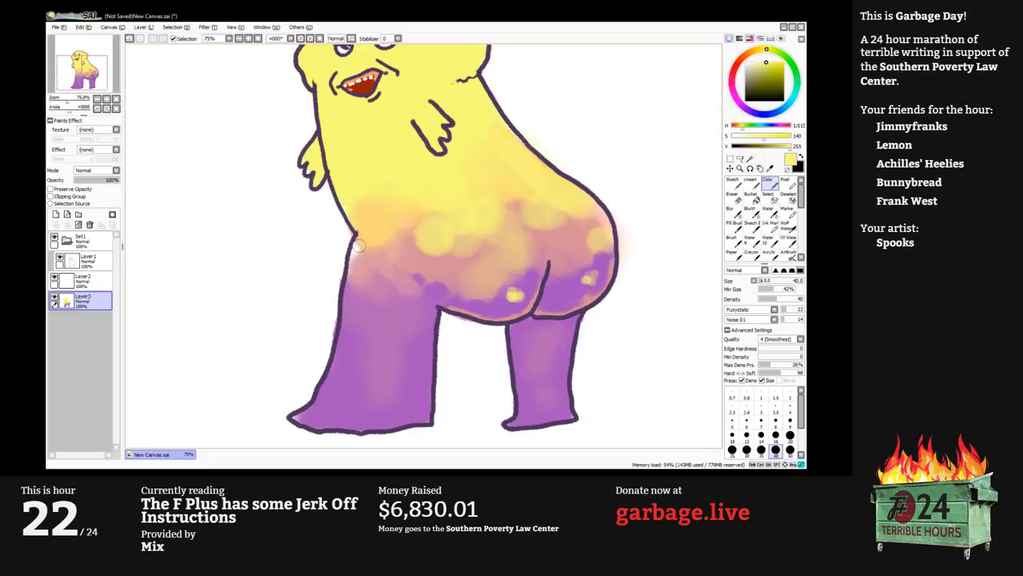
Add thin light yellow accents to the front leg's rear edge and toe at size 25, and resample the purple at size 40.
key(bracketleft)
key(bracketleft)
key(bracketleft)
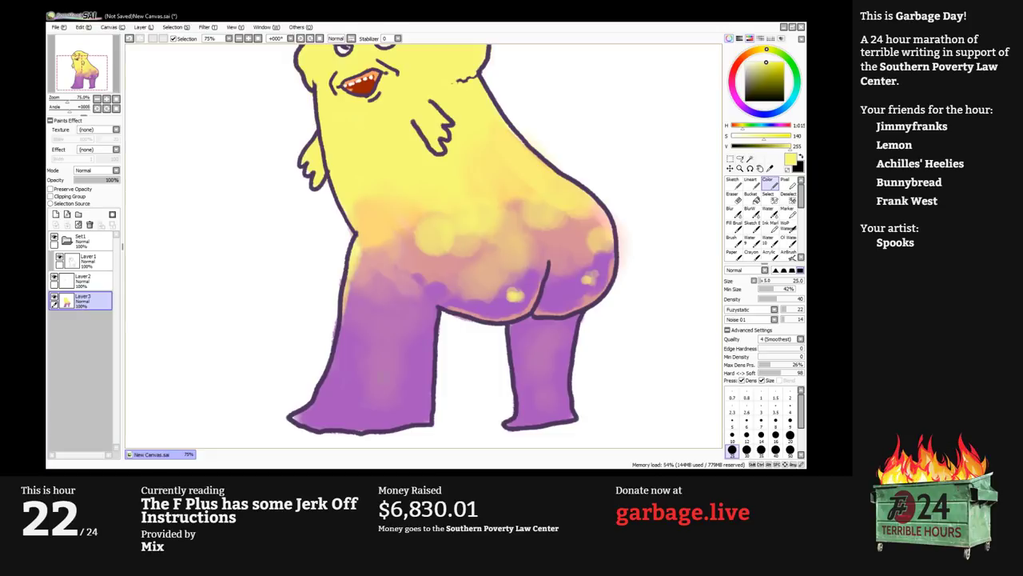
drag(431, 344, 427, 422)
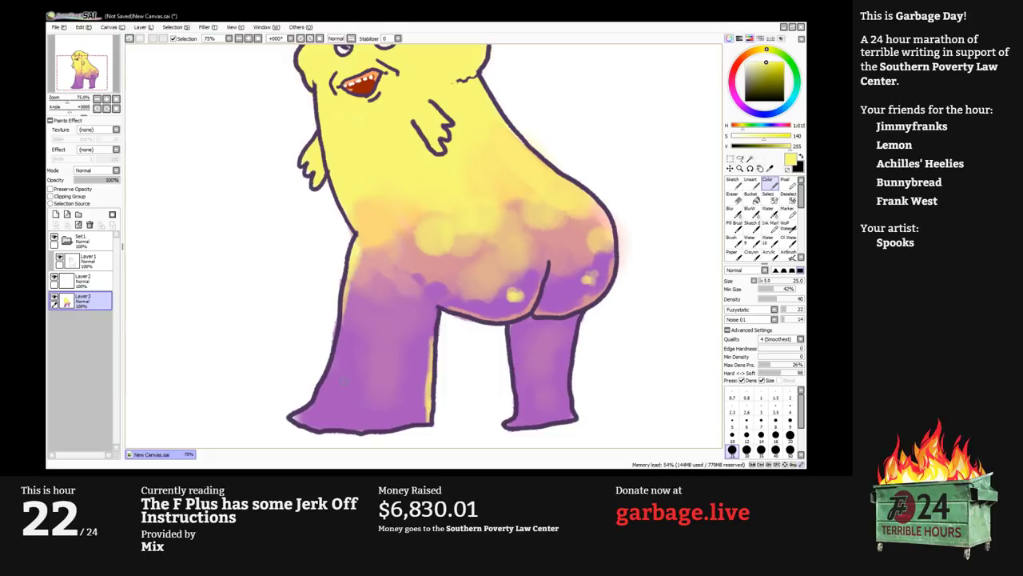
drag(323, 384, 289, 422)
alt+click(326, 402)
key(bracketright)
key(bracketright)
key(bracketright)
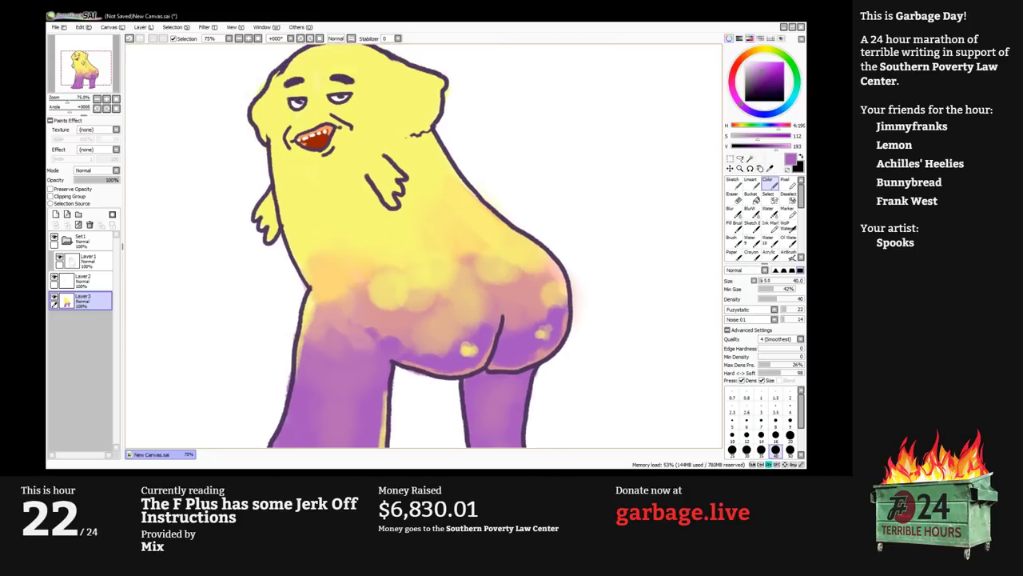
Paint dusty pink accents along both edges of the rear leg with a size 35 brush.
alt+click(506, 301)
drag(505, 301, 490, 220)
key(bracketleft)
key(bracketleft)
key(bracketleft)
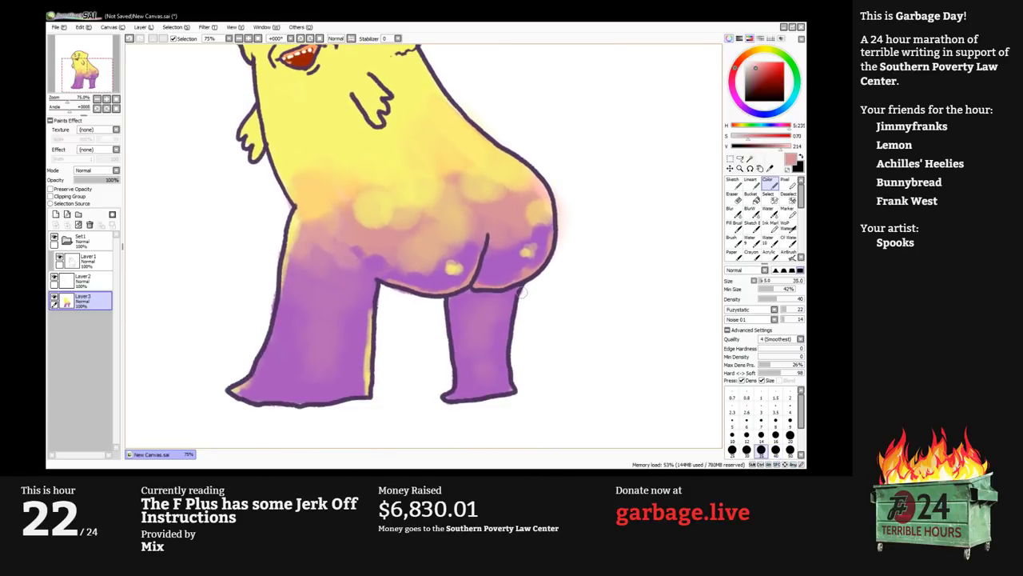
key(bracketright)
key(bracketright)
drag(506, 297, 507, 371)
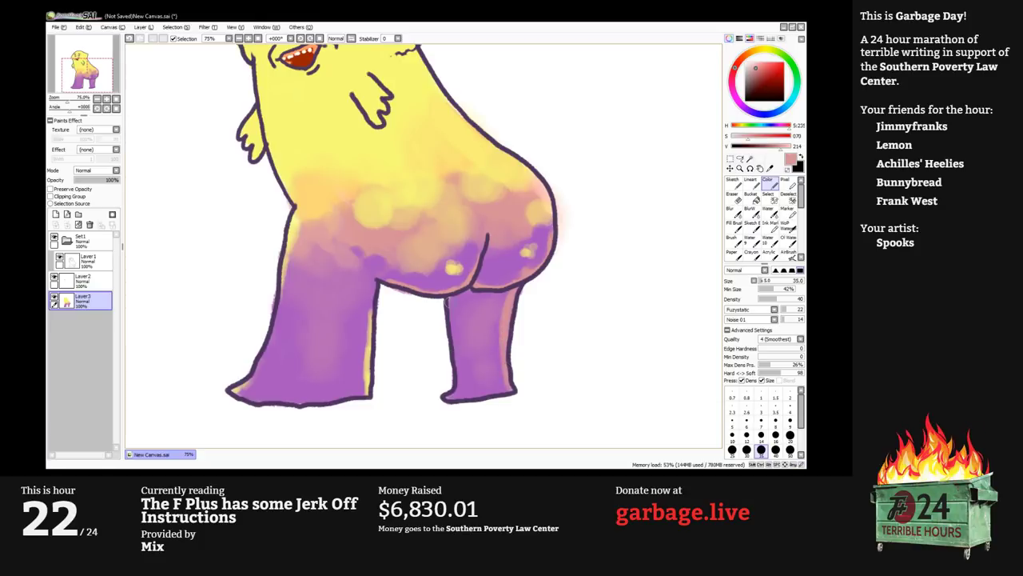
drag(452, 312, 458, 393)
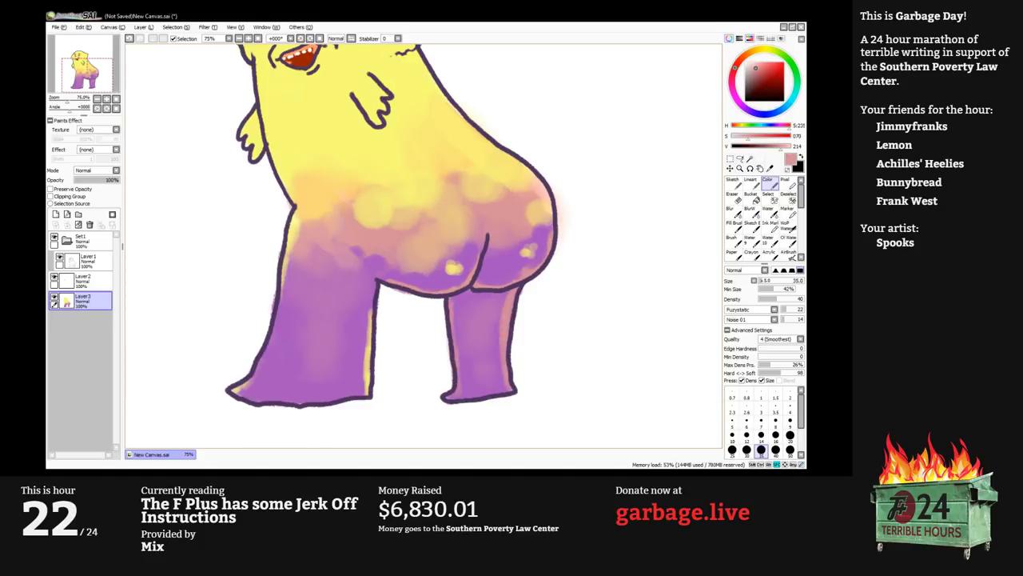
Blend sampled purple into the upper rear leg beneath the rump, using brush sizes 30 to 50.
drag(454, 262, 442, 301)
alt+click(471, 340)
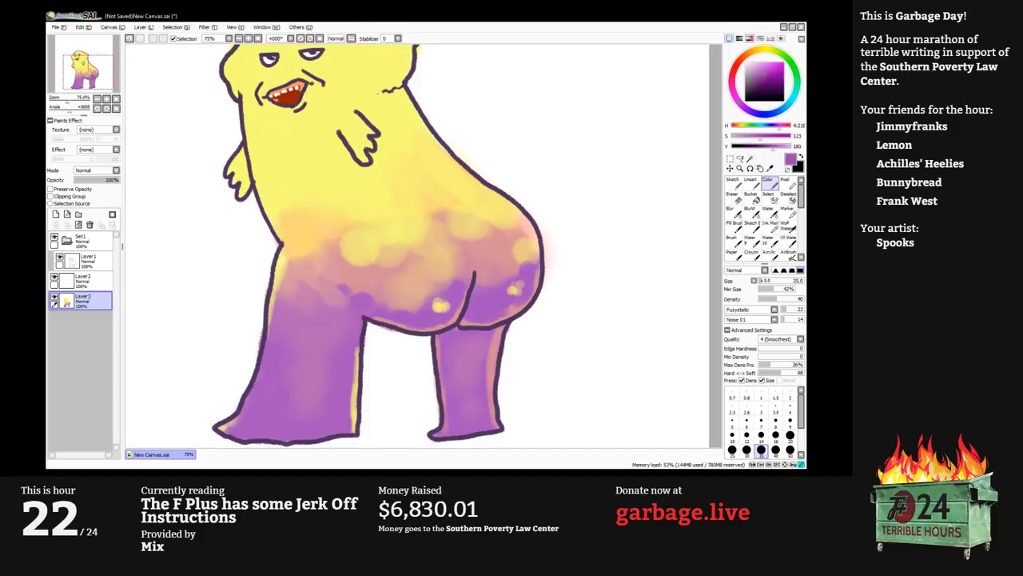
key(bracketleft)
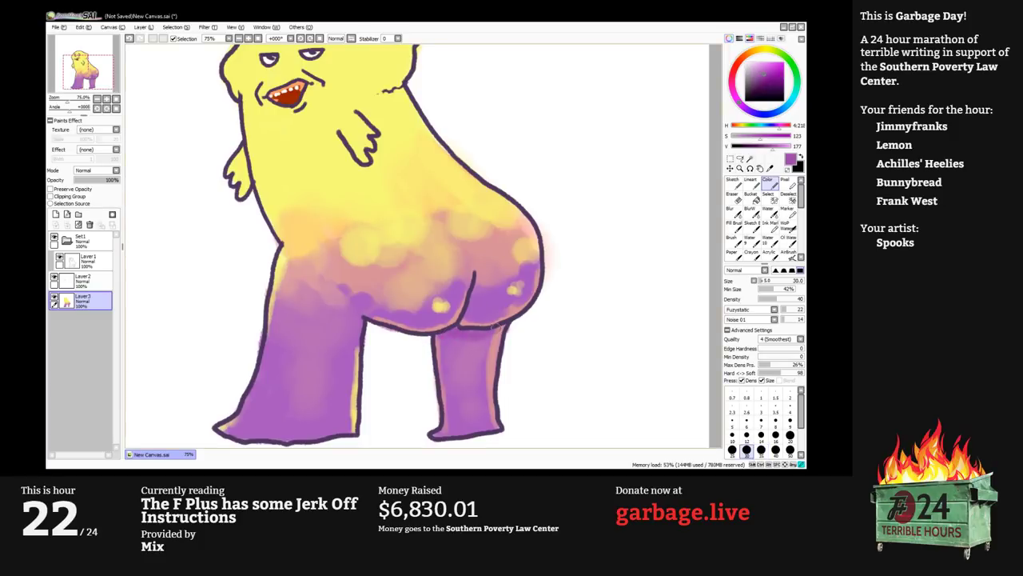
key(bracketright)
key(bracketright)
key(bracketright)
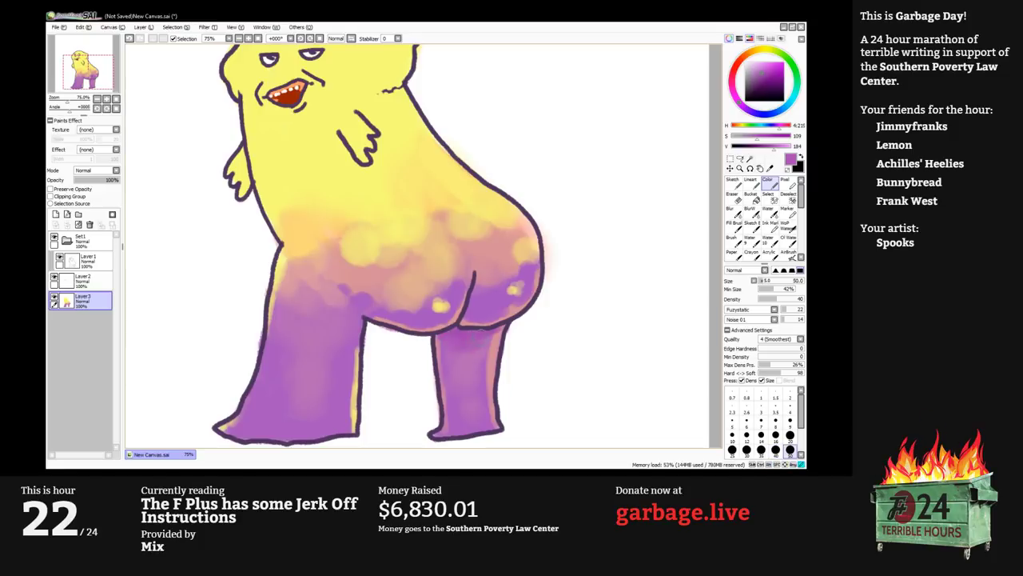
key(bracketleft)
Shade the lower rump with dark purple at size 60 and the front leg at size 80.
alt+click(475, 275)
key(bracketright)
key(bracketright)
drag(473, 302, 493, 303)
alt+click(494, 303)
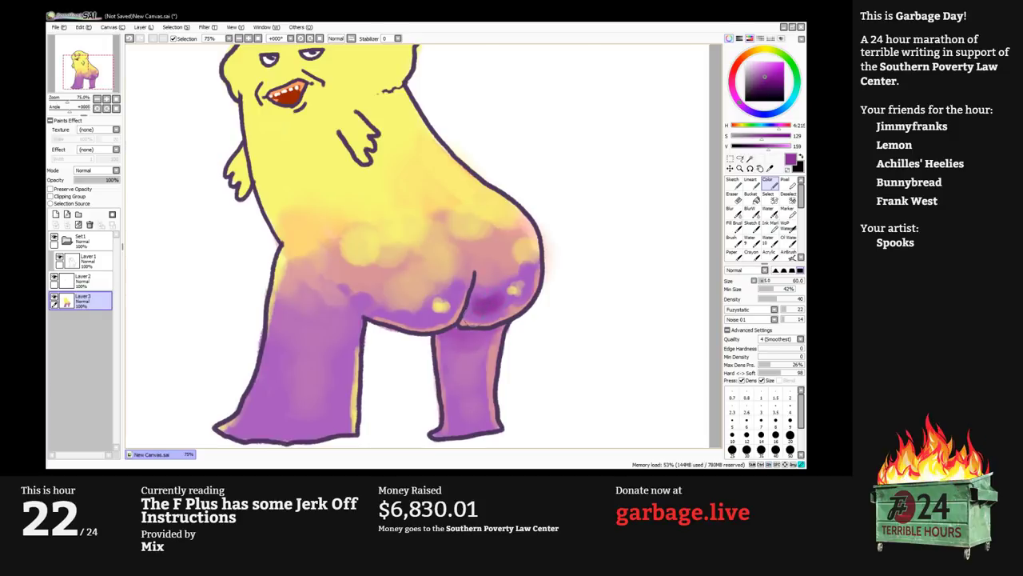
drag(407, 315, 418, 314)
key(bracketright)
key(bracketright)
mouse_move(274, 417)
mouse_down()
mouse_move(318, 388)
mouse_move(286, 407)
mouse_move(329, 395)
mouse_move(265, 406)
mouse_move(308, 402)
mouse_move(296, 353)
mouse_move(321, 395)
mouse_up()
alt+click(311, 399)
alt+click(305, 402)
Paint pale yellow-green patches on the back of the head, raising the brush density to 80.
scroll(307, 332, down, 2)
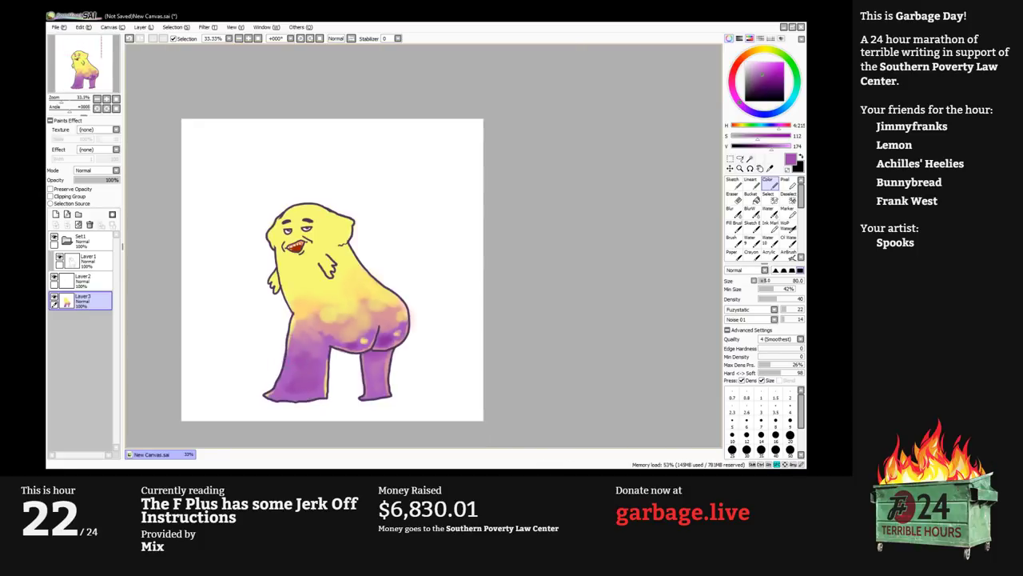
scroll(306, 331, up, 1)
drag(314, 293, 318, 329)
alt+click(368, 250)
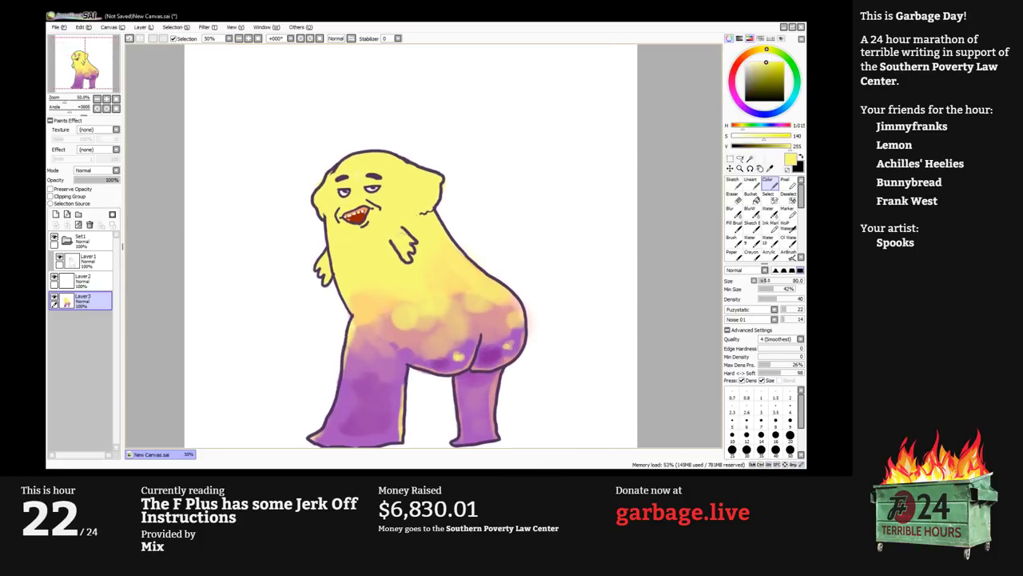
click(776, 52)
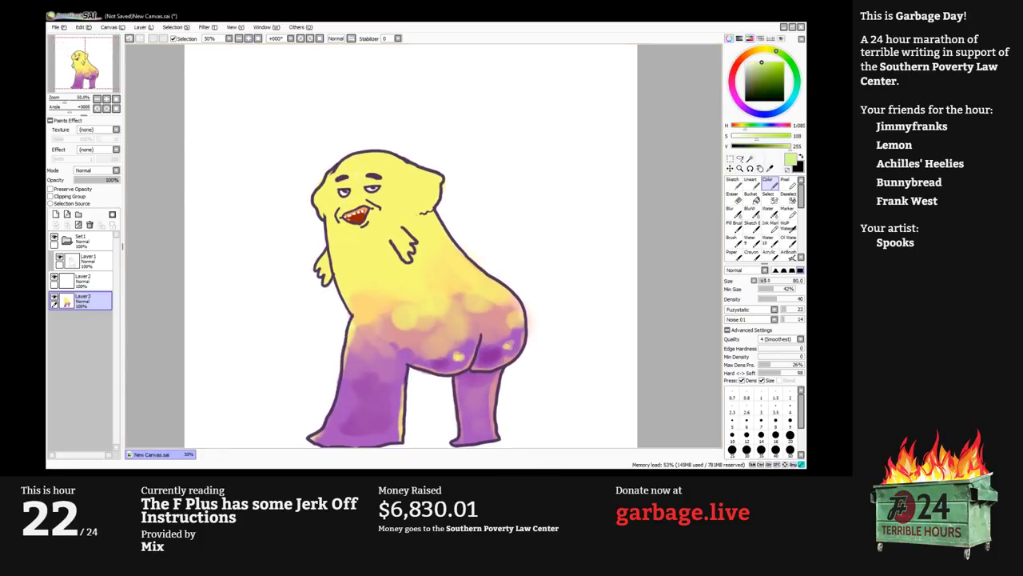
scroll(410, 173, up, 1)
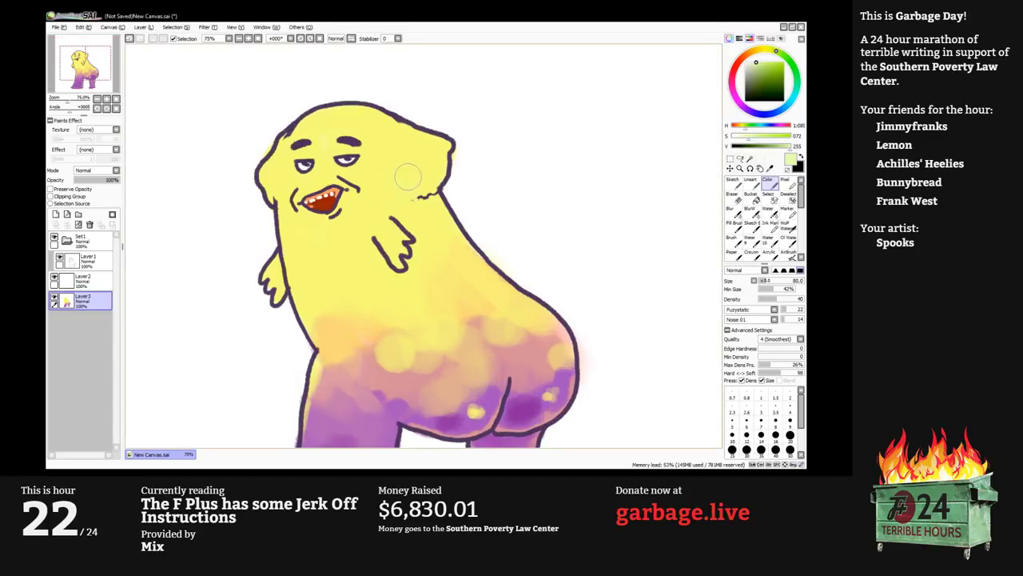
key(bracketright)
mouse_move(390, 163)
mouse_down()
mouse_move(428, 152)
mouse_move(328, 127)
mouse_move(363, 133)
mouse_move(419, 166)
mouse_move(392, 177)
mouse_move(423, 170)
mouse_up()
key(8)
alt+click(377, 191)
alt+click(385, 141)
drag(385, 142, 418, 164)
Add white highlights across the top, back and front of the head with the brush at sizes 70 and 60.
alt+click(567, 151)
key(bracketleft)
key(bracketleft)
mouse_move(353, 125)
mouse_down()
mouse_move(388, 136)
mouse_move(382, 154)
mouse_move(425, 164)
mouse_move(440, 147)
mouse_up()
key(bracketleft)
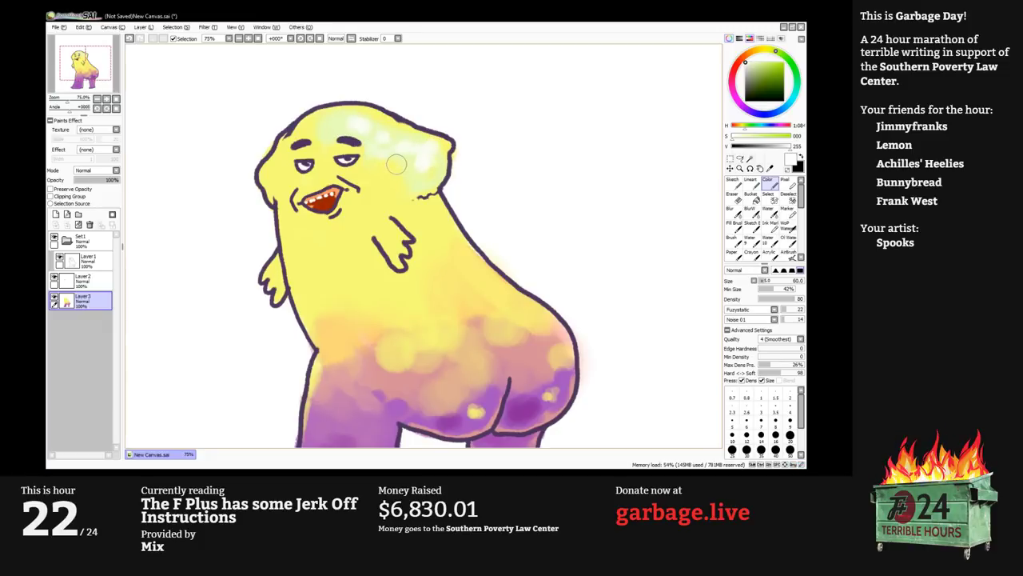
mouse_move(281, 170)
mouse_down()
mouse_move(331, 120)
mouse_move(391, 132)
mouse_move(351, 124)
mouse_up()
Blend sampled yellow and pale green tones through the head highlights with a brush up to size 50.
key(bracketleft)
key(bracketleft)
key(bracketleft)
alt+click(447, 170)
alt+click(342, 125)
key(bracketright)
key(bracketright)
alt+click(381, 118)
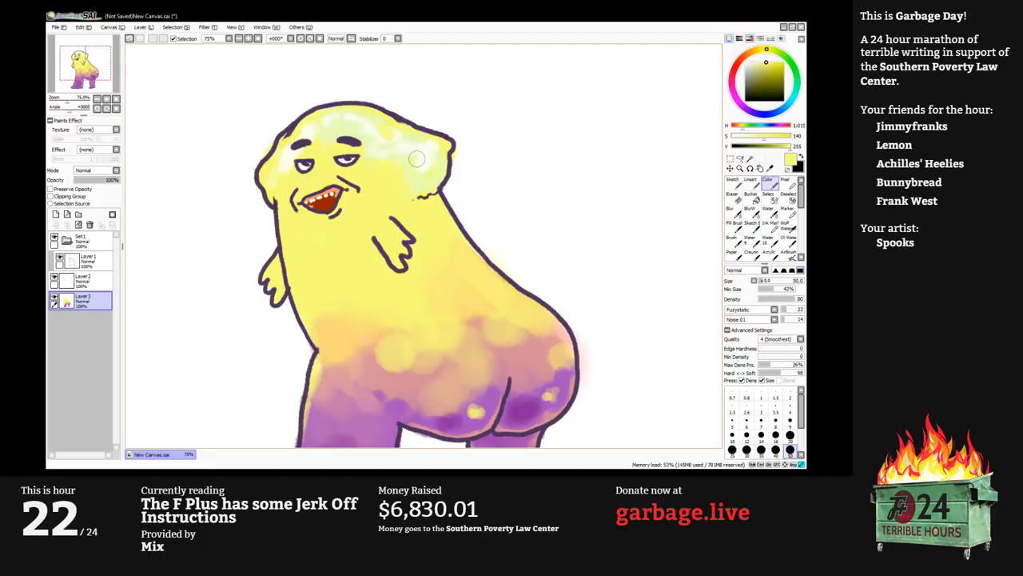
Paint off-white edging along the back of the head and its lower rear fold with a size 25 brush.
alt+click(302, 140)
key(bracketleft)
key(bracketleft)
key(bracketleft)
key(bracketleft)
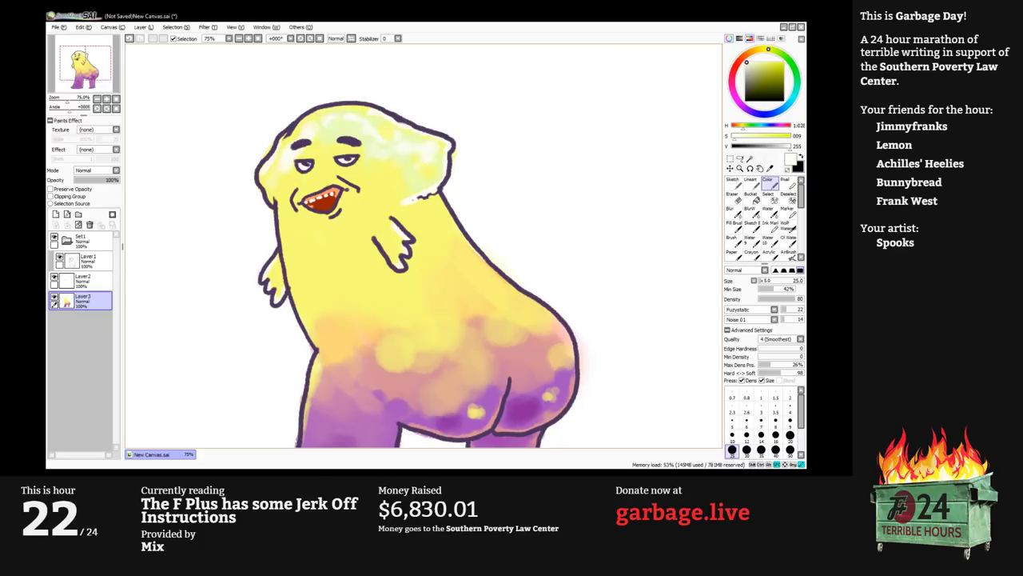
Add a new layer and place it beneath the creature's colour layer.
drag(195, 306, 257, 271)
scroll(258, 271, down, 1)
click(55, 214)
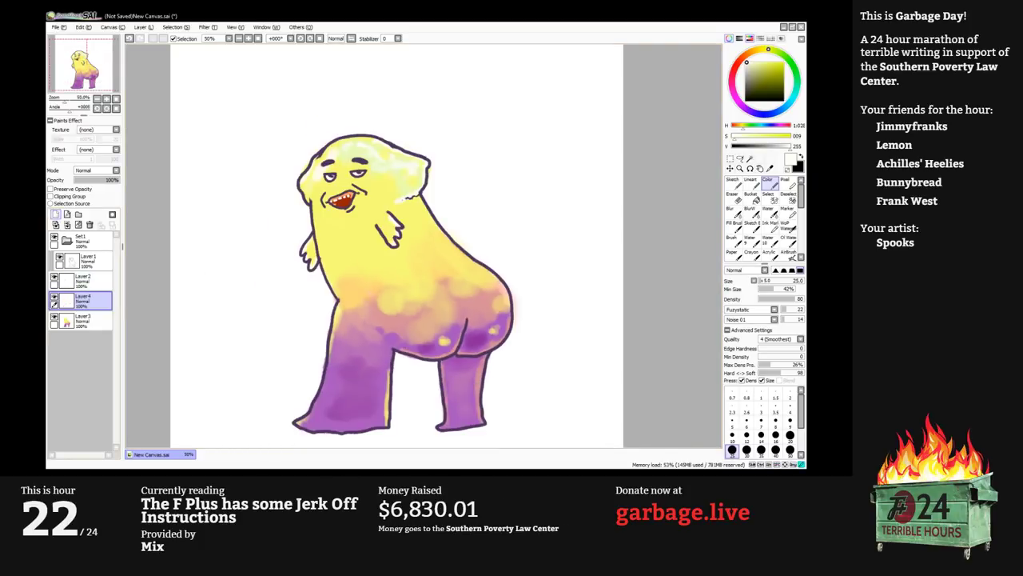
drag(91, 301, 93, 329)
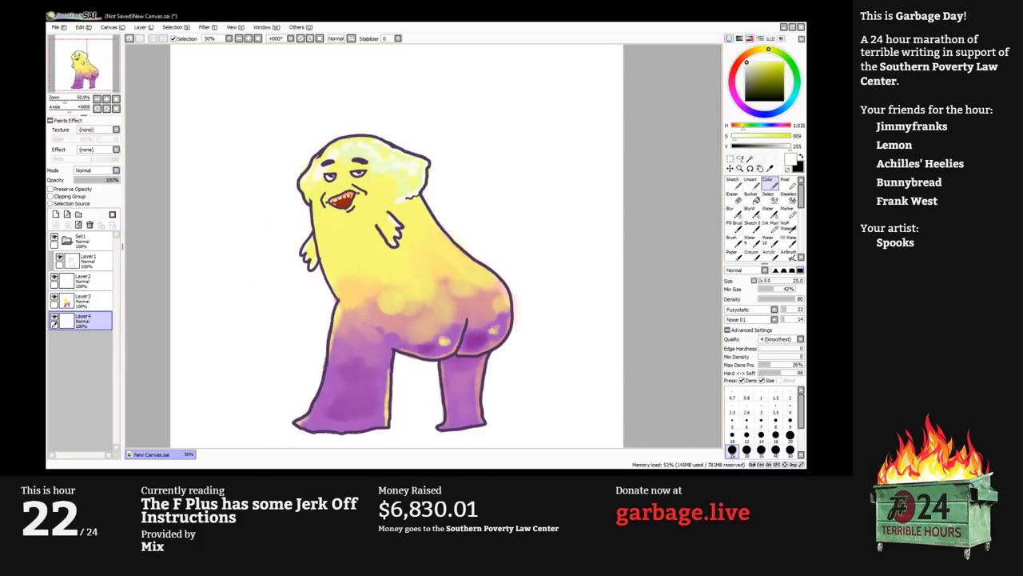
Paint a solid blue-grey backdrop around the whole creature at density 100, with the brush enlarged to size 300.
click(787, 105)
drag(749, 87, 748, 80)
key(bracketright)
key(bracketright)
key(bracketright)
key(bracketright)
key(bracketright)
key(bracketright)
key(bracketright)
key(bracketright)
key(bracketright)
key(bracketright)
key(bracketright)
key(bracketright)
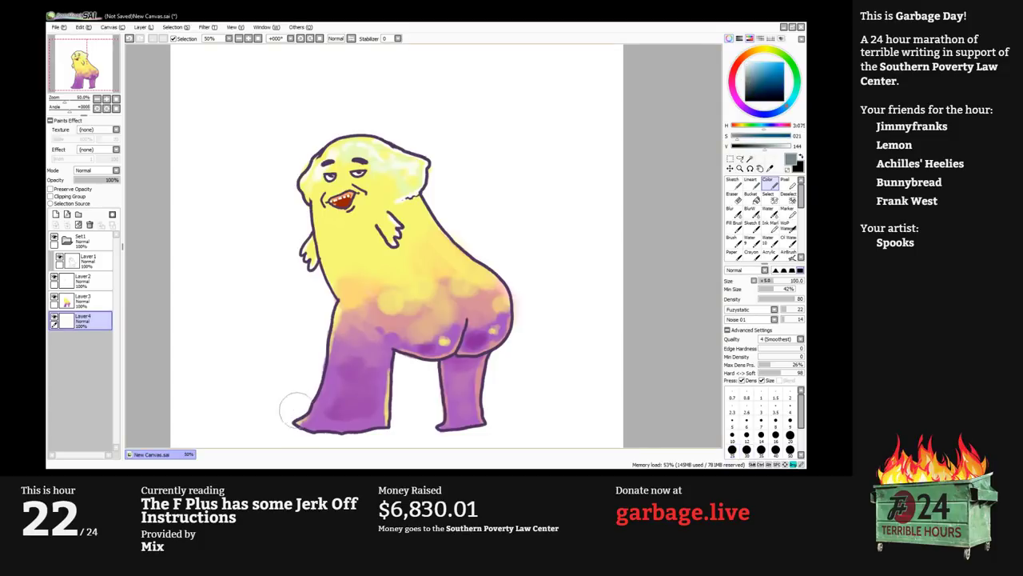
key(0)
mouse_move(271, 427)
mouse_down()
mouse_move(455, 429)
mouse_move(541, 406)
mouse_move(264, 392)
mouse_move(543, 392)
mouse_move(408, 367)
mouse_up()
mouse_move(324, 328)
mouse_down()
mouse_move(292, 96)
mouse_move(312, 340)
mouse_move(329, 129)
mouse_move(391, 112)
mouse_move(409, 169)
mouse_up()
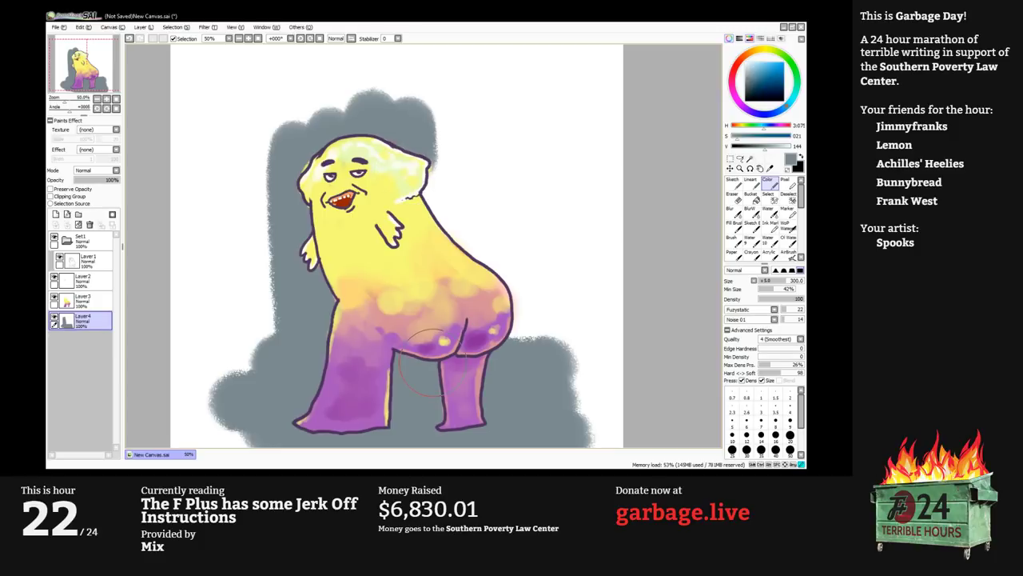
mouse_move(491, 183)
mouse_down()
mouse_move(503, 127)
mouse_move(512, 319)
mouse_move(530, 126)
mouse_move(559, 160)
mouse_move(569, 336)
mouse_up()
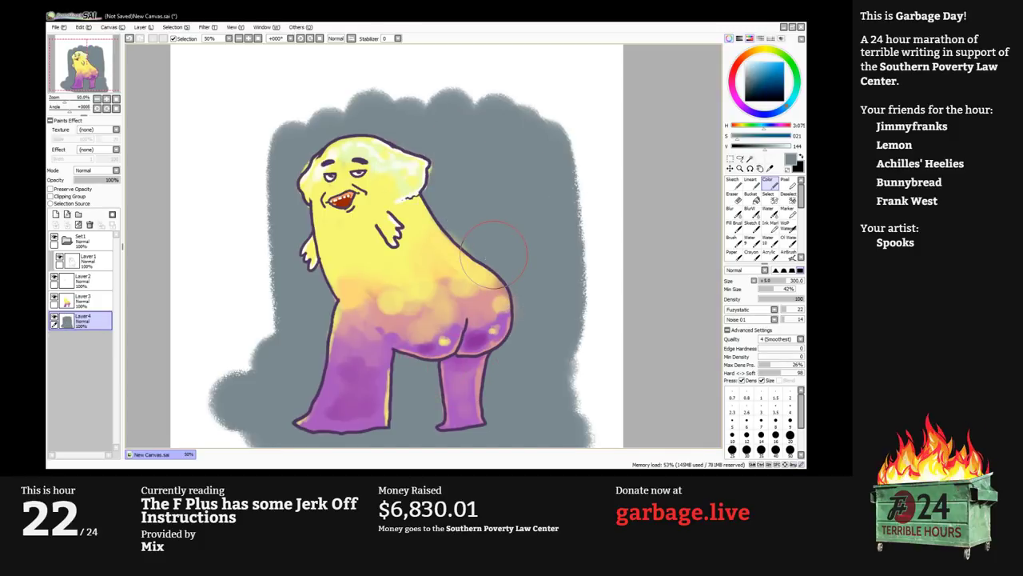
Fade the upper part of the grey backdrop to white with a size 350 eraser at density 10.
key(e)
key(bracketright)
key(bracketright)
key(bracketright)
key(bracketright)
key(bracketright)
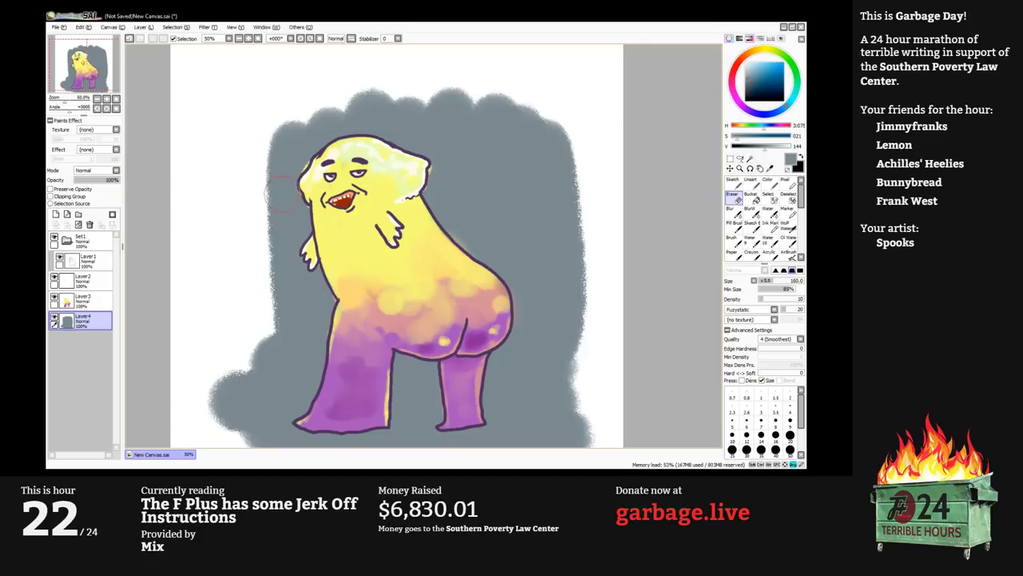
mouse_move(278, 177)
mouse_down()
mouse_move(304, 116)
mouse_move(337, 152)
mouse_move(430, 133)
mouse_up()
key(4)
mouse_move(264, 128)
mouse_down()
mouse_move(391, 108)
mouse_move(592, 109)
mouse_move(379, 94)
mouse_move(281, 125)
mouse_move(565, 141)
mouse_move(244, 155)
mouse_up()
mouse_move(376, 153)
mouse_down()
mouse_move(446, 164)
mouse_move(256, 238)
mouse_move(612, 277)
mouse_move(251, 176)
mouse_move(567, 206)
mouse_up()
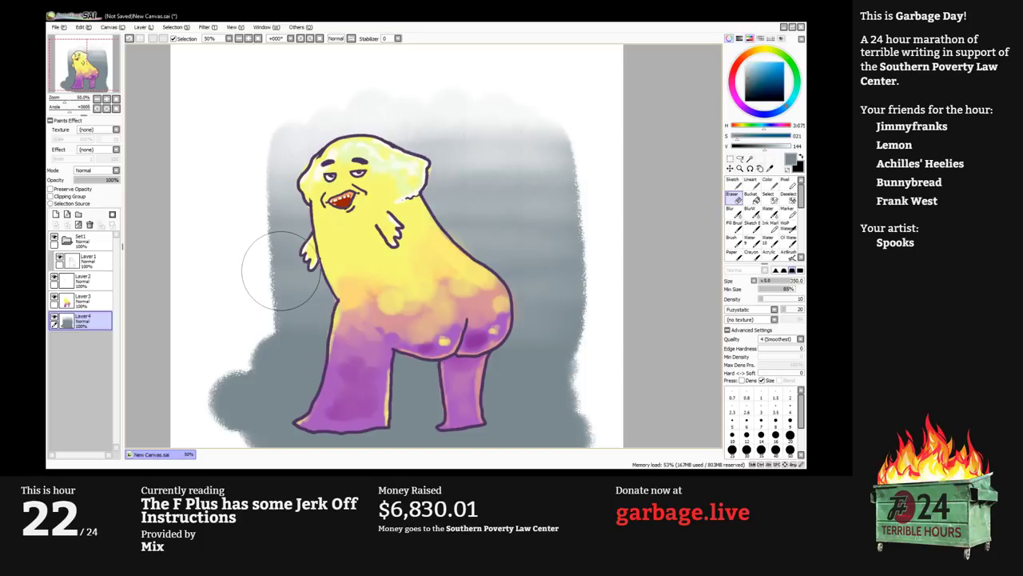
mouse_move(281, 271)
mouse_down()
mouse_move(292, 285)
mouse_move(287, 267)
mouse_up()
Erase stray colour outside the creature's head and body outline on Layer3, using a size 35 eraser.
click(92, 300)
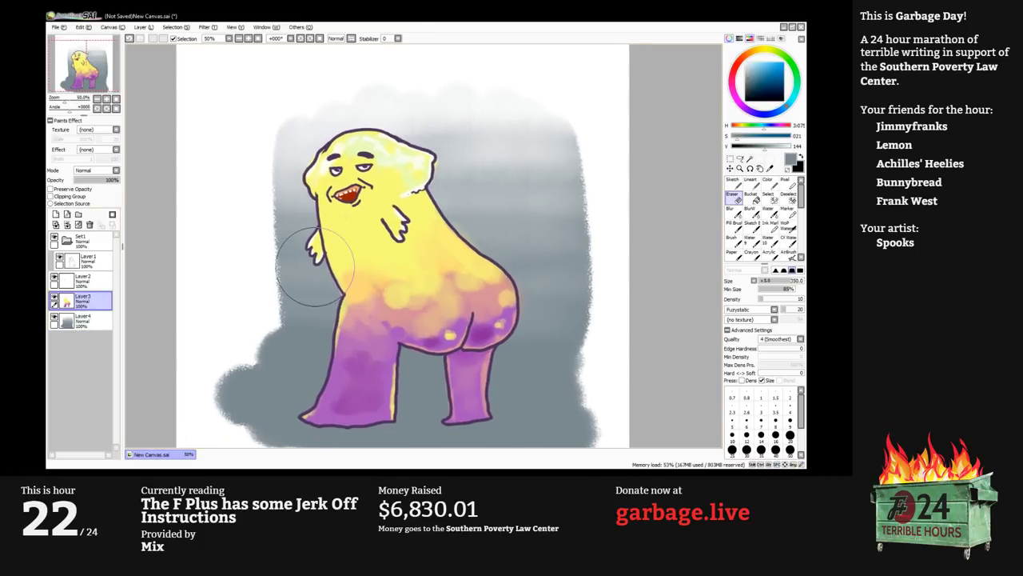
scroll(412, 188, up, 2)
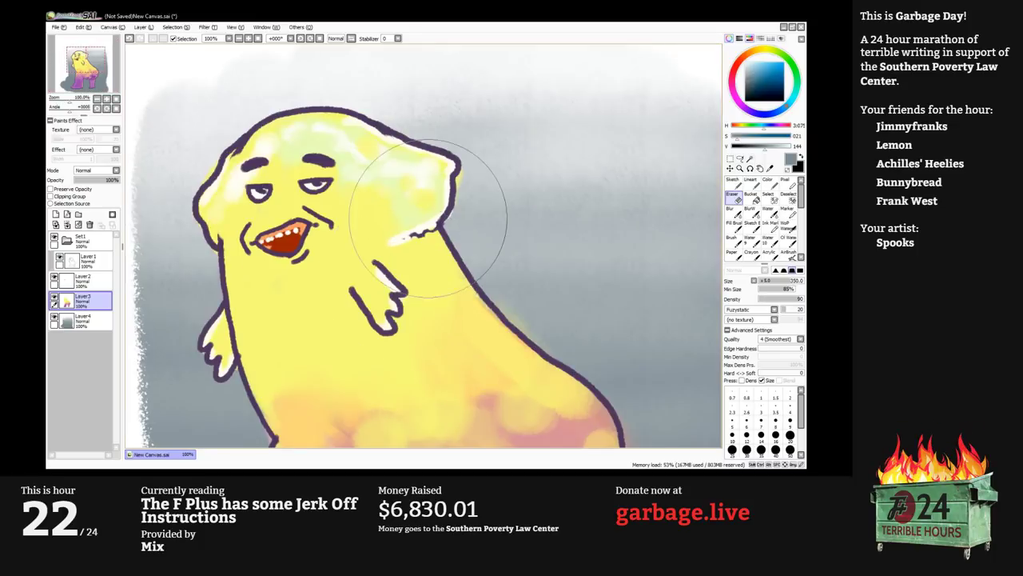
click(790, 449)
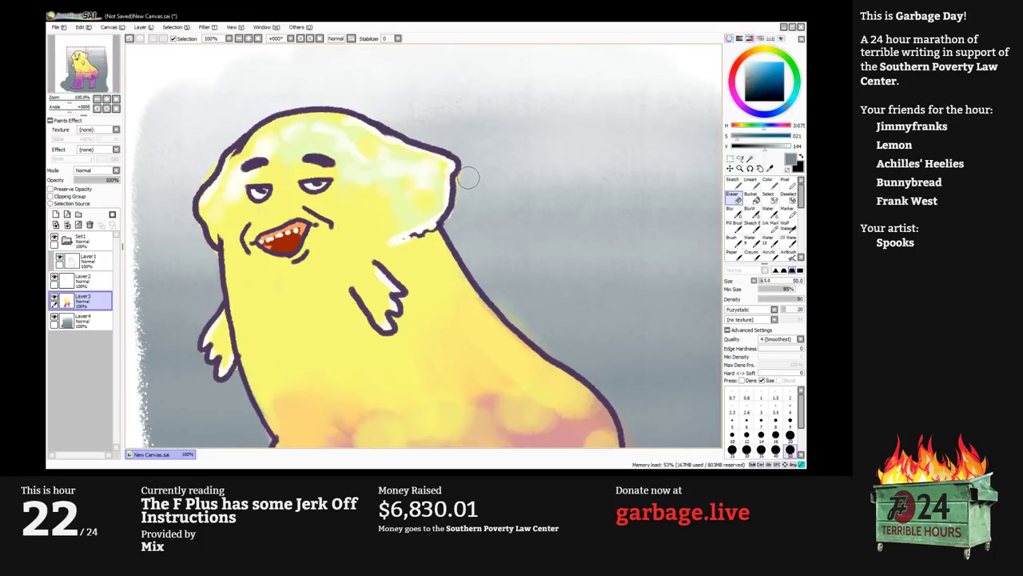
key(bracketleft)
key(bracketleft)
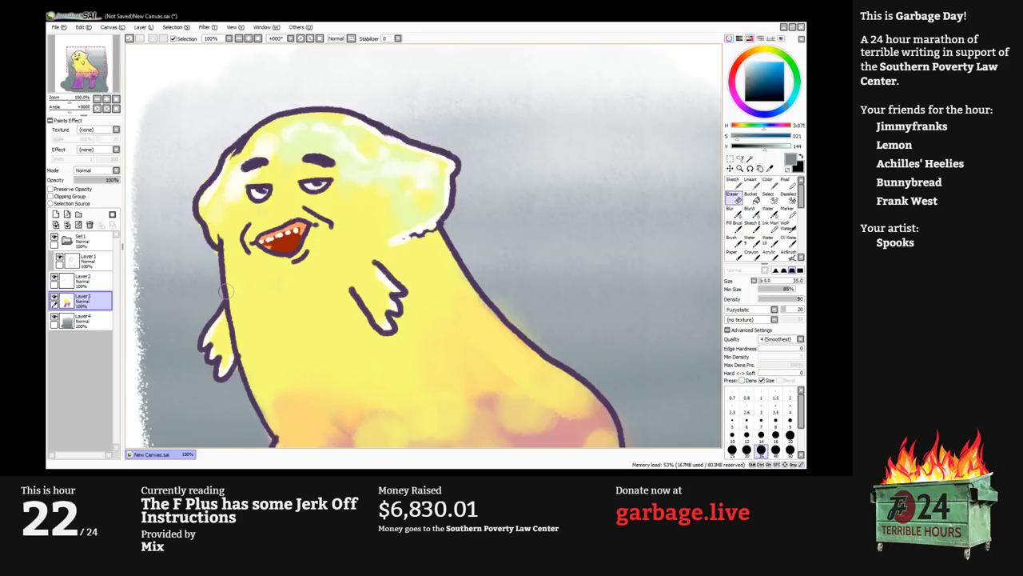
drag(226, 291, 288, 282)
Paint bright red inside the mouth on Layer2 with a size 16 brush at density 90.
alt+click(323, 218)
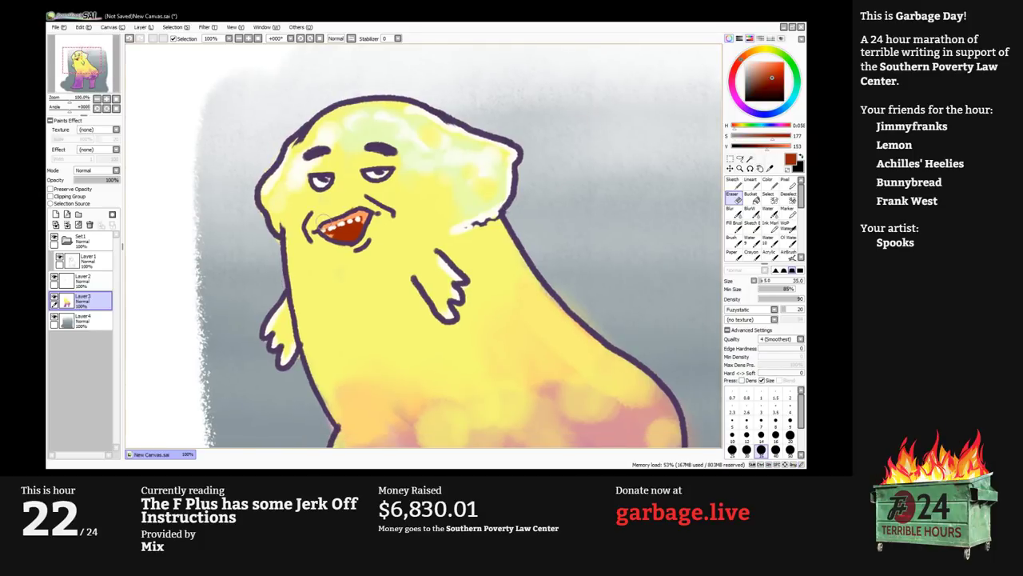
click(85, 280)
click(783, 71)
click(761, 435)
drag(337, 230, 348, 234)
key(ctrl+z)
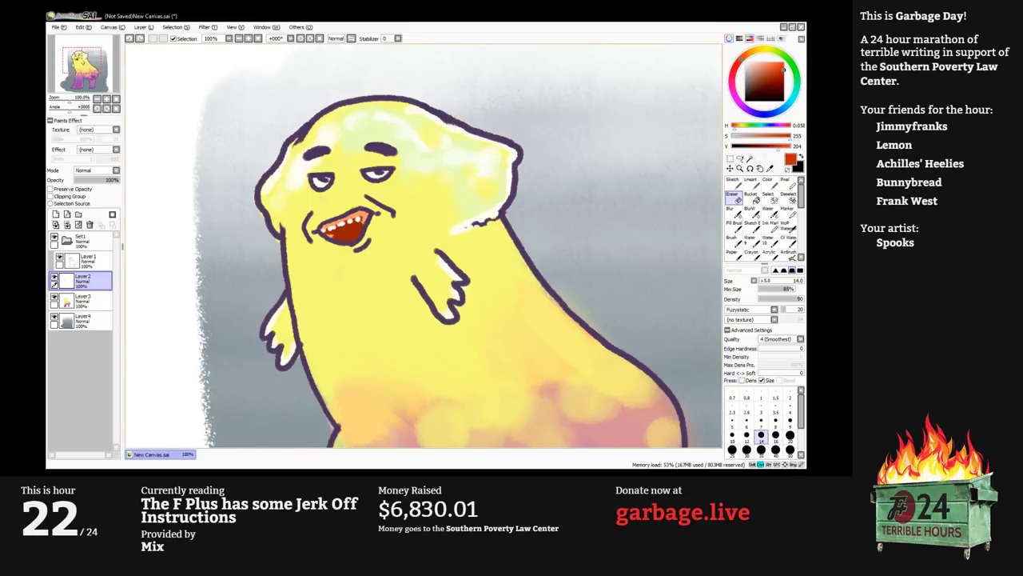
key(b)
click(775, 435)
key(9)
drag(332, 239, 345, 236)
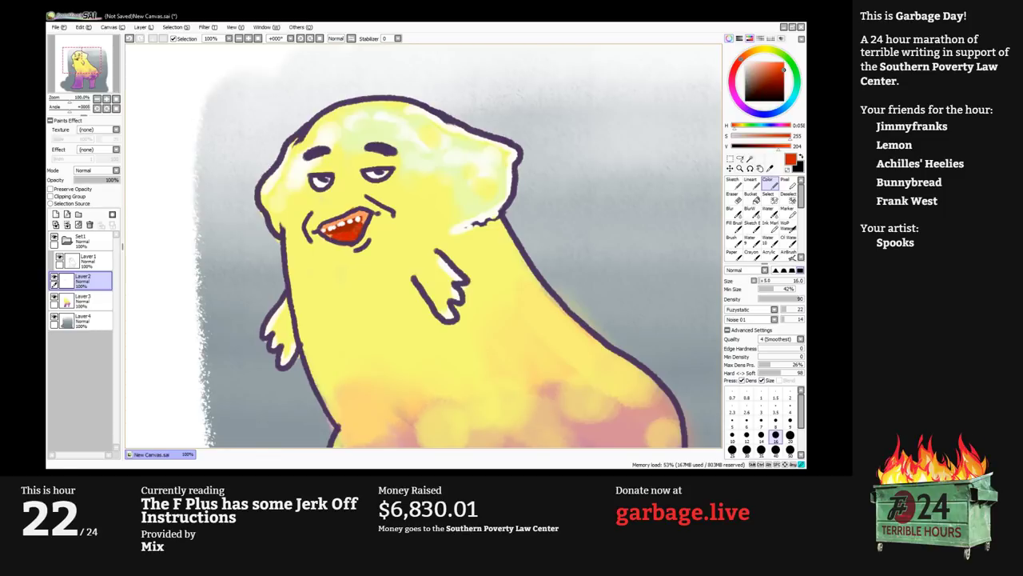
Touch up the mouth and teeth with sampled dark red and white at brush size 9.
alt+click(346, 231)
key(bracketleft)
key(bracketleft)
key(bracketleft)
key(bracketleft)
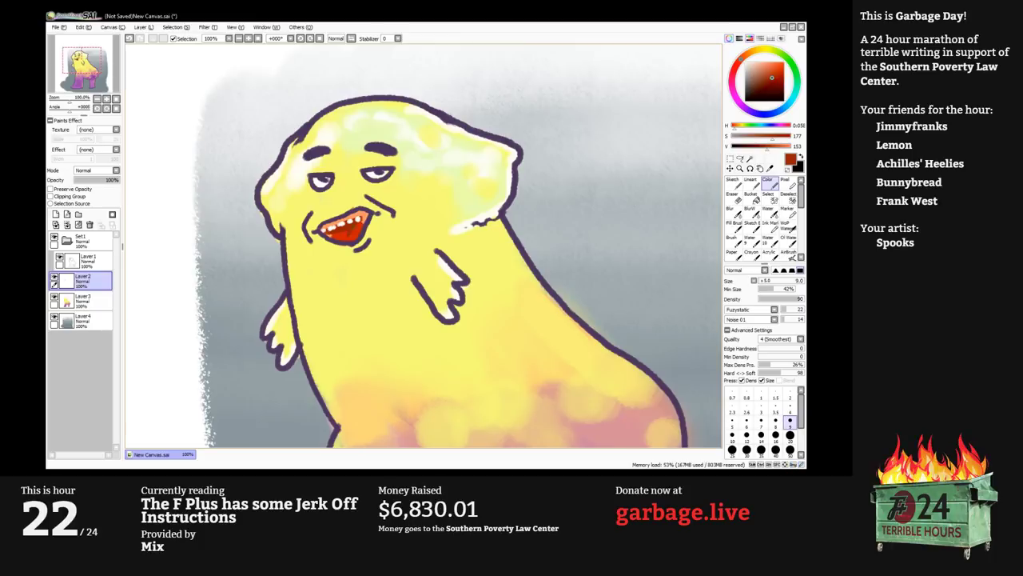
alt+click(351, 221)
drag(358, 219, 361, 216)
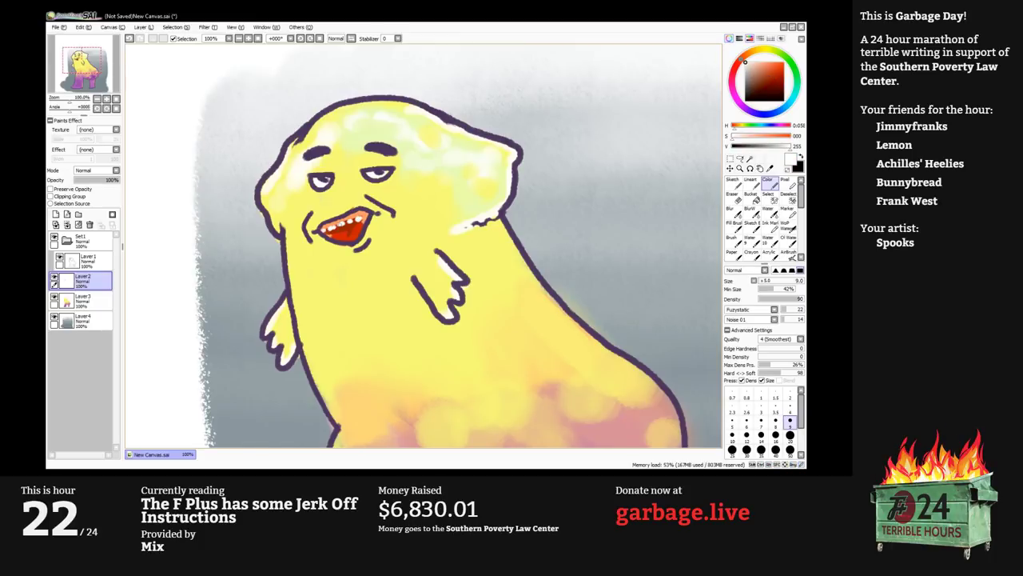
drag(341, 221, 344, 226)
Move Layer2, Layer3 and Layer4 into the Set1 folder beneath Layer1.
scroll(370, 274, down, 1)
drag(370, 274, 385, 212)
scroll(348, 248, down, 1)
drag(349, 248, 356, 258)
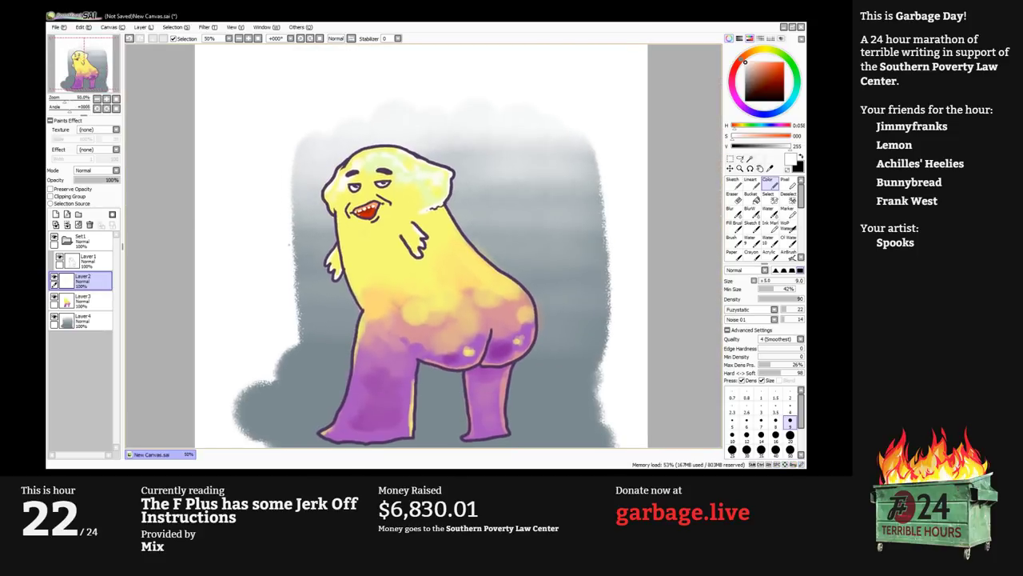
click(90, 241)
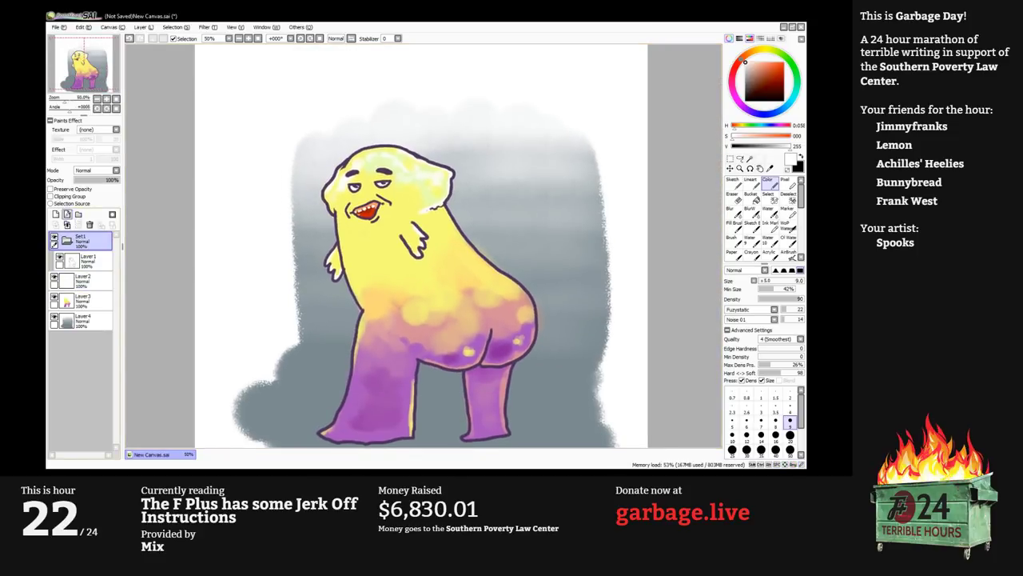
drag(89, 281, 89, 265)
drag(90, 301, 89, 284)
drag(90, 320, 89, 305)
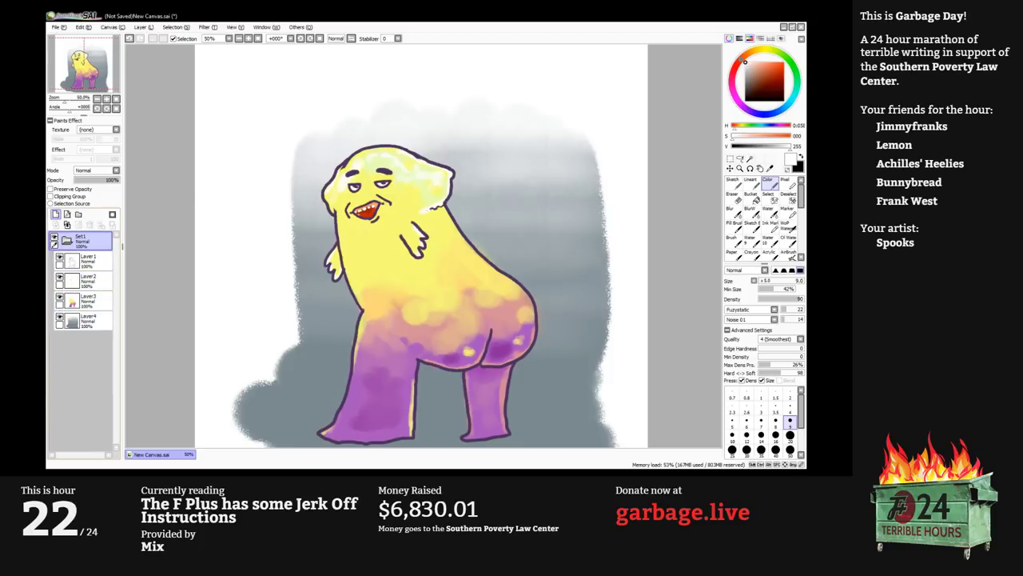
Letter the caption's first line, "I know that yr", beside the creature's head on a new layer, using a sampled dark purple.
click(56, 214)
key(alt)
alt+click(501, 257)
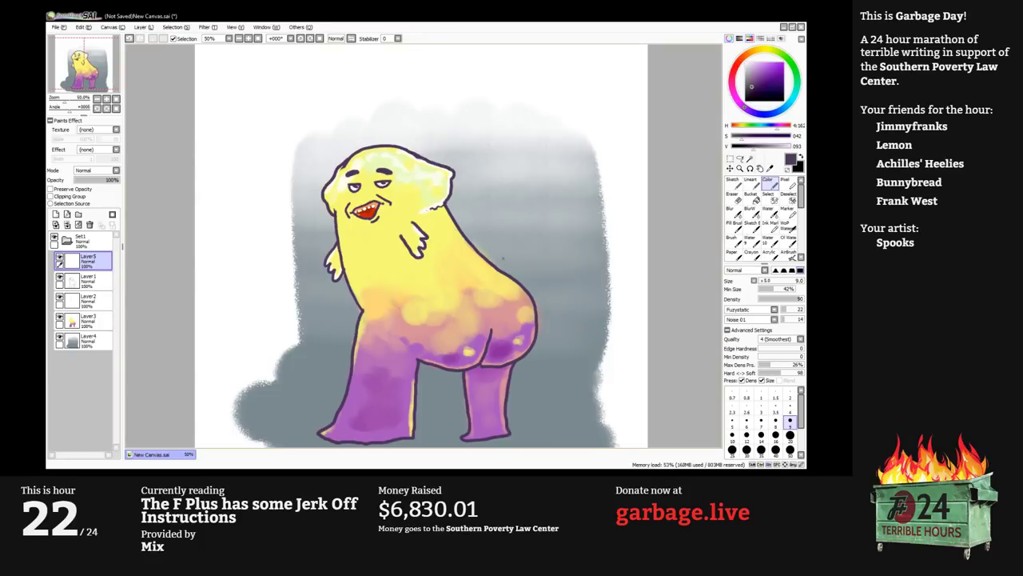
key(Tab)
scroll(651, 122, up, 1)
mouse_move(381, 186)
mouse_down()
mouse_move(397, 152)
mouse_move(365, 148)
mouse_move(420, 150)
mouse_move(425, 137)
mouse_move(503, 160)
mouse_up()
click(414, 136)
drag(511, 125, 517, 160)
mouse_move(506, 143)
mouse_down()
mouse_move(524, 140)
mouse_move(555, 166)
mouse_move(569, 149)
mouse_up()
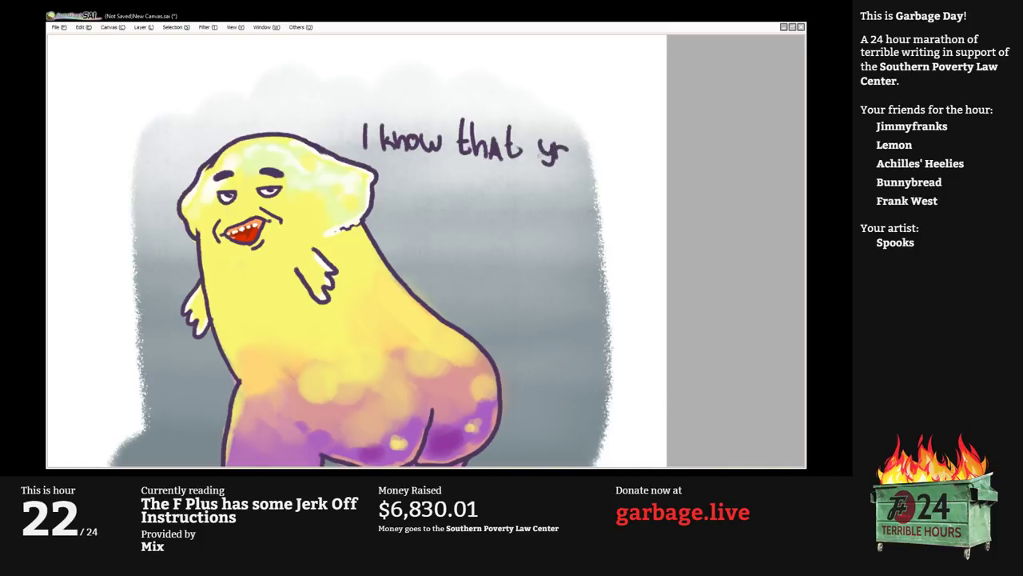
Letter the remaining caption lines "thick cock", "likes Mario64," and "bby x:3" beneath the first line in dark purple.
mouse_move(390, 168)
mouse_down()
mouse_move(398, 199)
mouse_move(412, 192)
mouse_move(440, 207)
mouse_move(417, 186)
mouse_move(447, 207)
mouse_move(474, 192)
mouse_move(485, 209)
mouse_move(500, 195)
mouse_up()
mouse_move(520, 192)
mouse_down()
mouse_move(524, 206)
mouse_move(549, 204)
mouse_up()
mouse_move(390, 221)
mouse_down()
mouse_move(394, 247)
mouse_move(403, 234)
mouse_move(413, 251)
mouse_move(455, 238)
mouse_move(441, 252)
mouse_up()
mouse_move(476, 224)
mouse_down()
mouse_move(497, 256)
mouse_move(502, 234)
mouse_move(513, 259)
mouse_up()
drag(502, 253, 515, 257)
mouse_move(516, 246)
mouse_down()
mouse_move(529, 240)
mouse_move(530, 257)
mouse_move(532, 234)
mouse_up()
mouse_move(545, 237)
mouse_down()
mouse_move(562, 254)
mouse_move(560, 244)
mouse_move(589, 247)
mouse_up()
drag(584, 240, 590, 272)
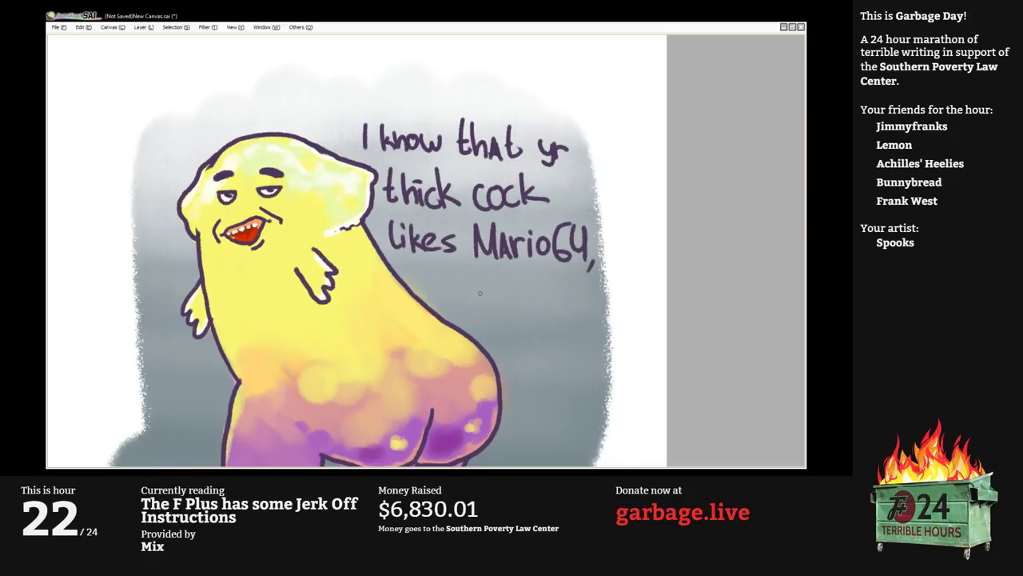
drag(428, 289, 450, 241)
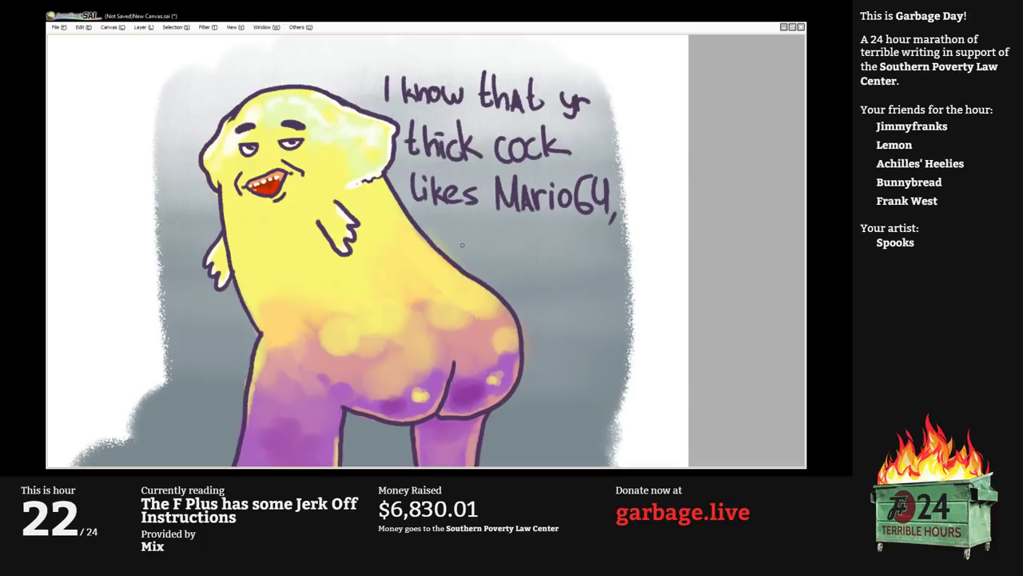
mouse_move(474, 225)
mouse_down()
mouse_move(477, 261)
mouse_move(499, 262)
mouse_move(535, 241)
mouse_move(530, 274)
mouse_move(579, 253)
mouse_move(574, 268)
mouse_up()
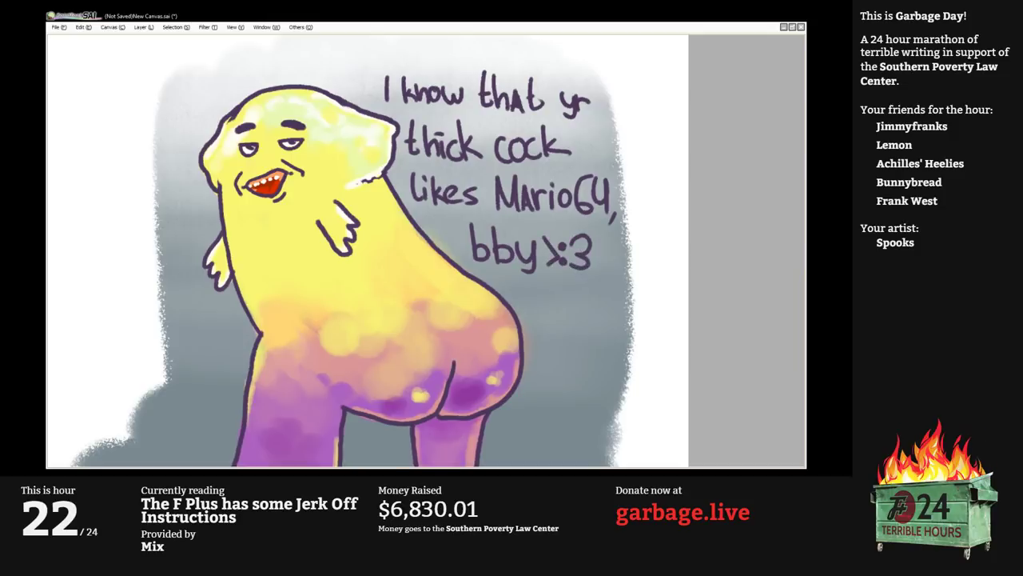
Examine the lettered caption and the whole drawing at different zoom levels.
drag(423, 200, 451, 234)
scroll(451, 234, down, 2)
drag(425, 287, 424, 251)
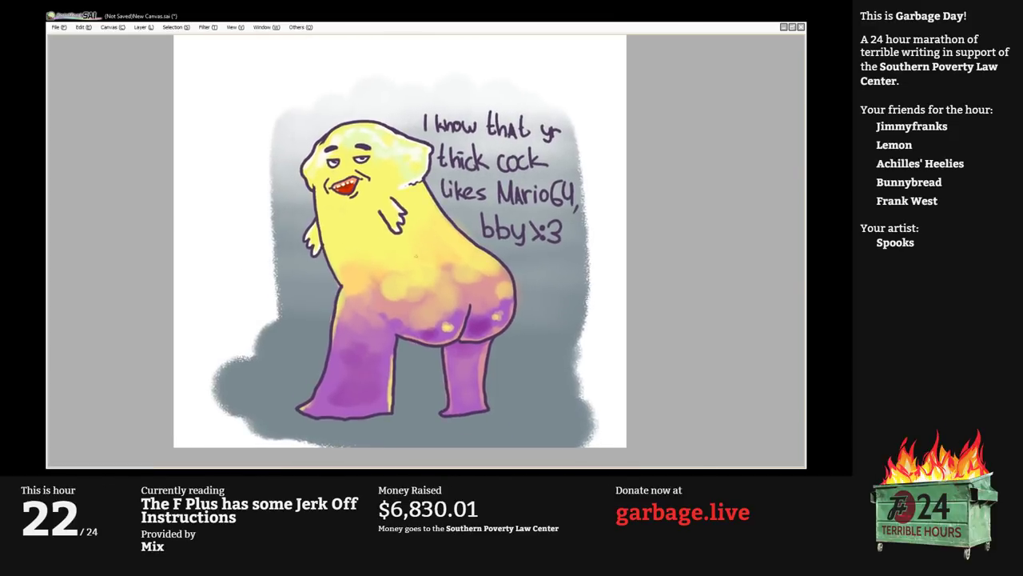
scroll(314, 218, up, 2)
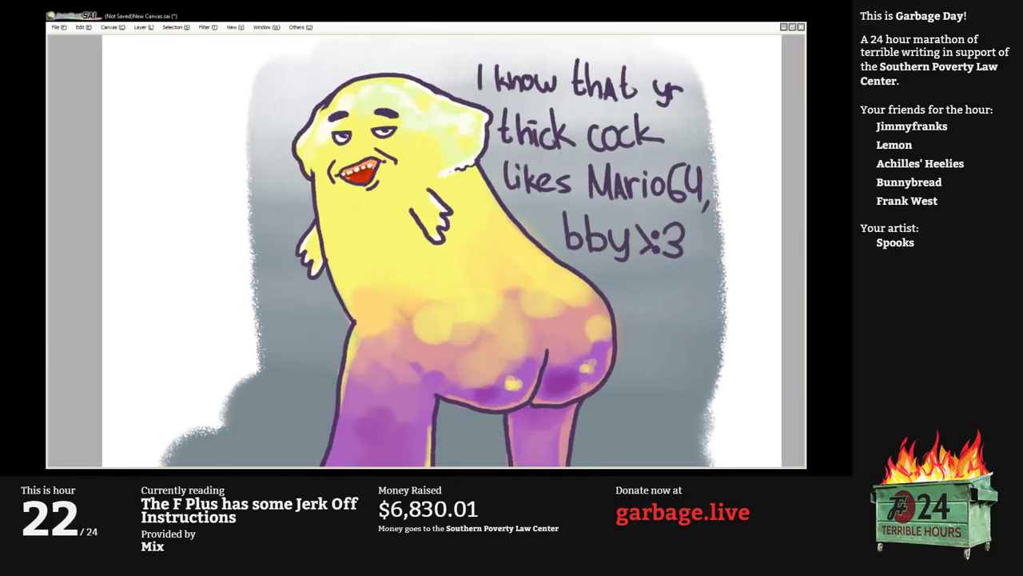
drag(315, 218, 315, 256)
key(Tab)
drag(290, 191, 258, 180)
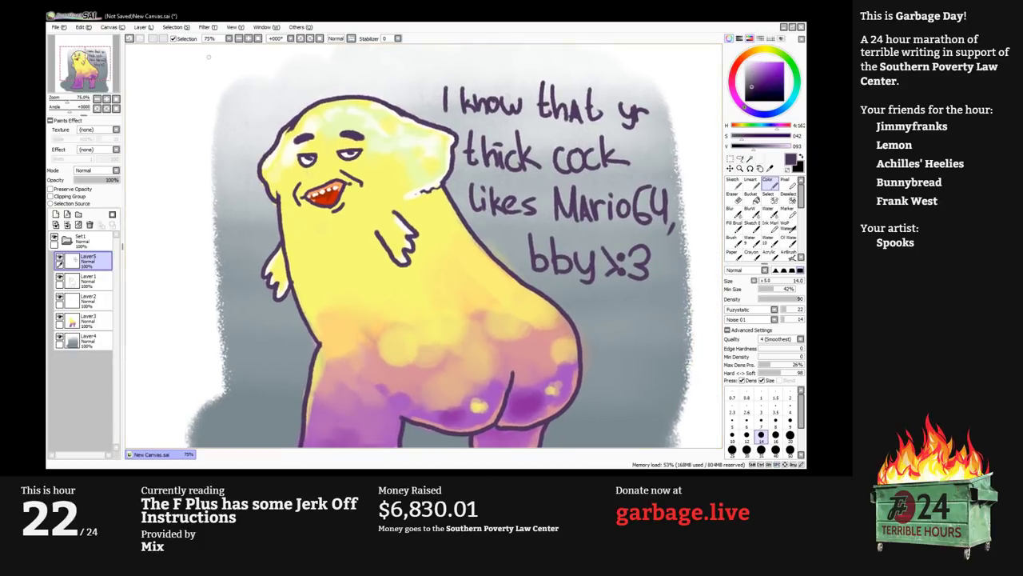
mouse_move(292, 324)
mouse_down()
mouse_move(301, 334)
mouse_move(285, 317)
mouse_move(298, 271)
mouse_up()
key(Page_Down)
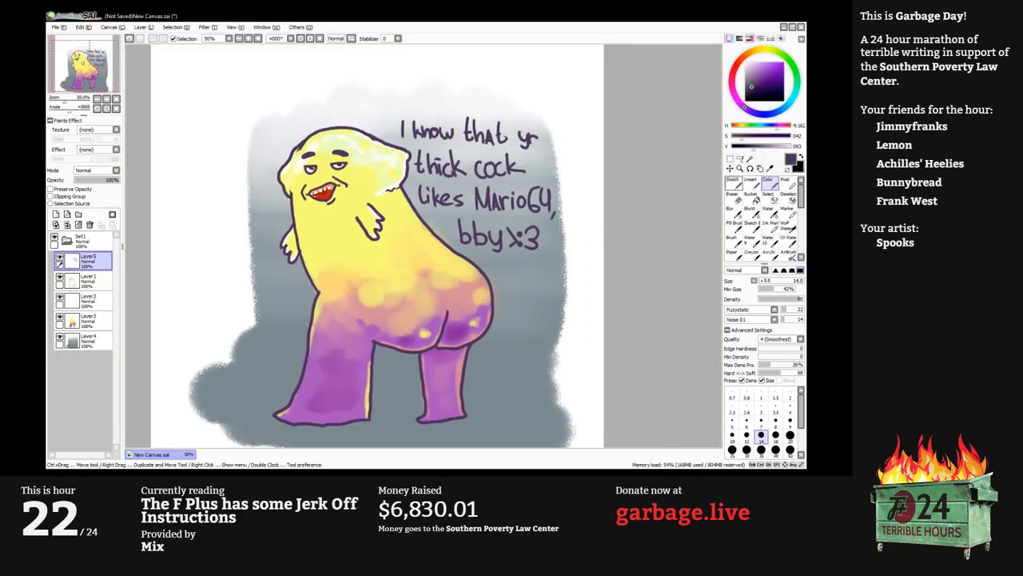
click(729, 158)
mouse_move(262, 94)
mouse_down()
mouse_move(315, 105)
mouse_move(519, 198)
mouse_move(538, 438)
mouse_move(563, 432)
mouse_up()
key(ctrl+d)
Paint a dark grey shadow under the creature's feet on Layer4, using a darkened colour sampled from the backdrop.
click(90, 341)
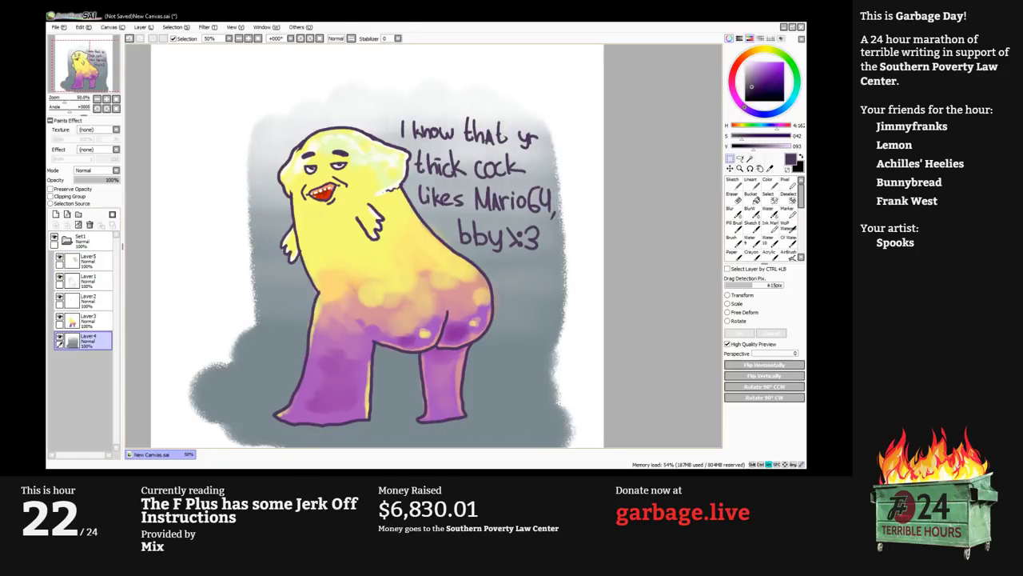
key(n)
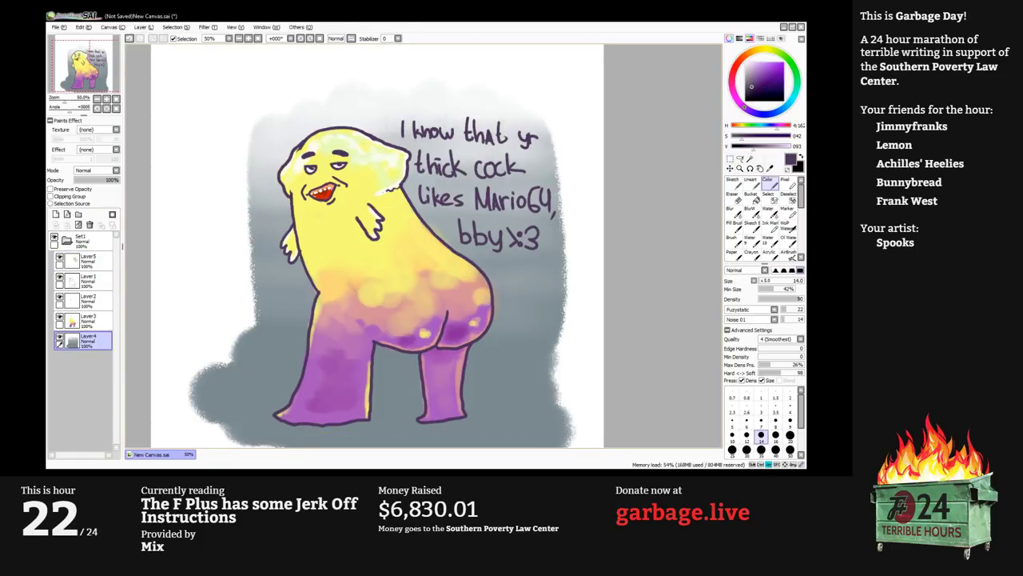
alt+click(548, 164)
click(747, 86)
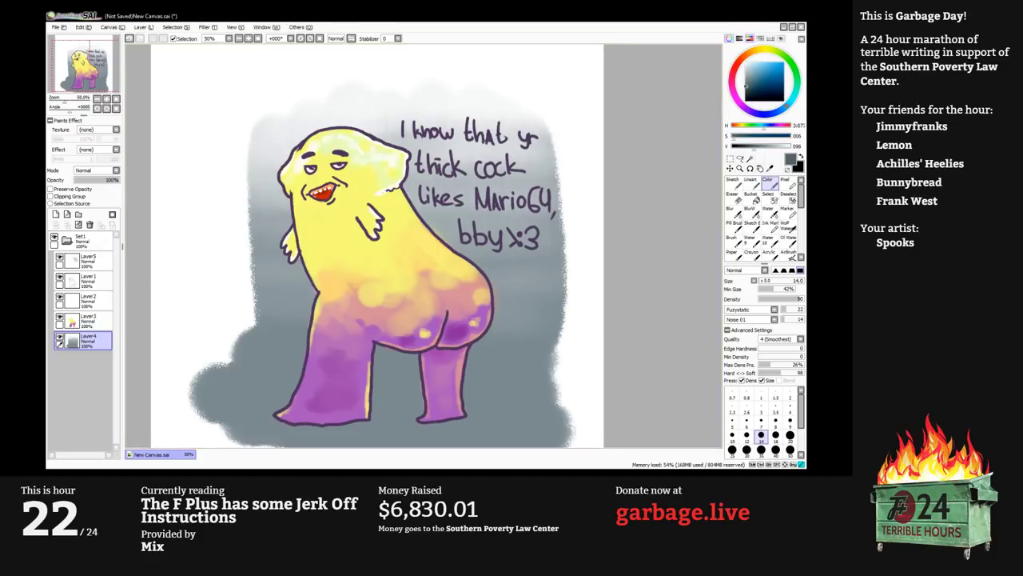
drag(746, 87, 746, 89)
mouse_move(272, 411)
mouse_down()
mouse_move(298, 360)
mouse_move(292, 366)
mouse_move(346, 374)
mouse_move(403, 369)
mouse_move(371, 370)
mouse_up()
Build up the foot shadows on Layer4 with a larger brush at density 60.
key(bracketright)
key(bracketright)
key(bracketright)
key(bracketright)
key(bracketright)
key(6)
key(bracketright)
key(bracketright)
mouse_move(452, 370)
mouse_down()
mouse_move(515, 369)
mouse_move(447, 373)
mouse_up()
Soften the ground shadows around the feet with a size 70 brush at density 20.
key(bracketright)
key(2)
key(bracketright)
mouse_move(324, 374)
mouse_down()
mouse_move(295, 371)
mouse_move(510, 368)
mouse_move(365, 376)
mouse_move(303, 366)
mouse_up()
key(space)
drag(360, 320, 355, 341)
key(space)
drag(319, 294, 308, 301)
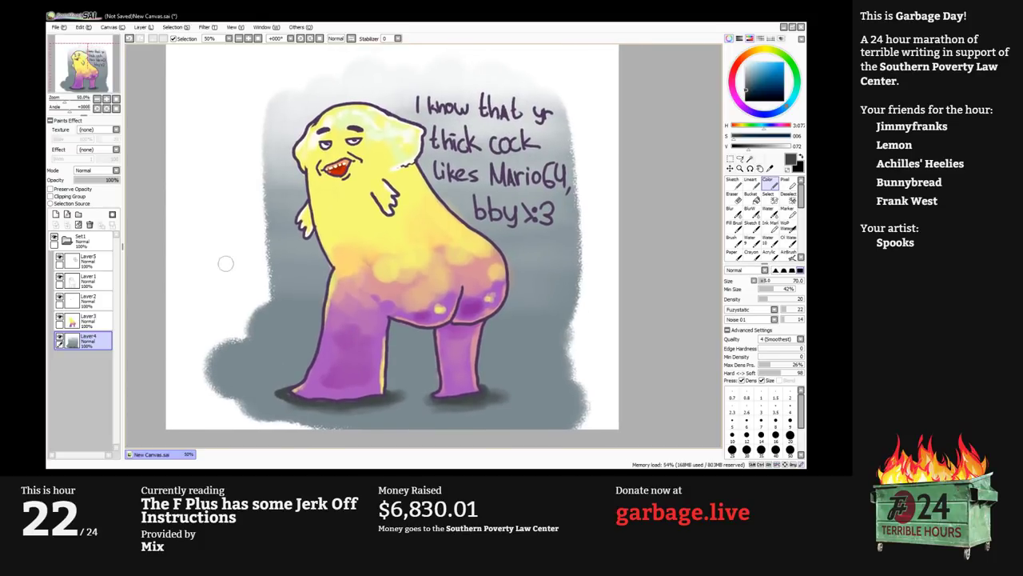
Crop the canvas to a rectangular selection framing the creature, its foot shadows and the caption.
click(730, 159)
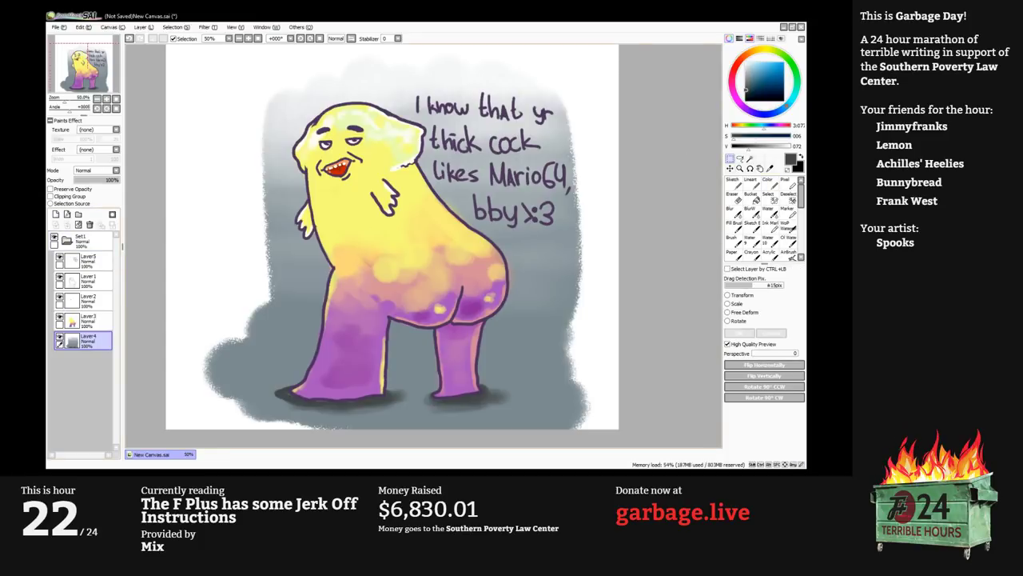
drag(264, 414, 576, 86)
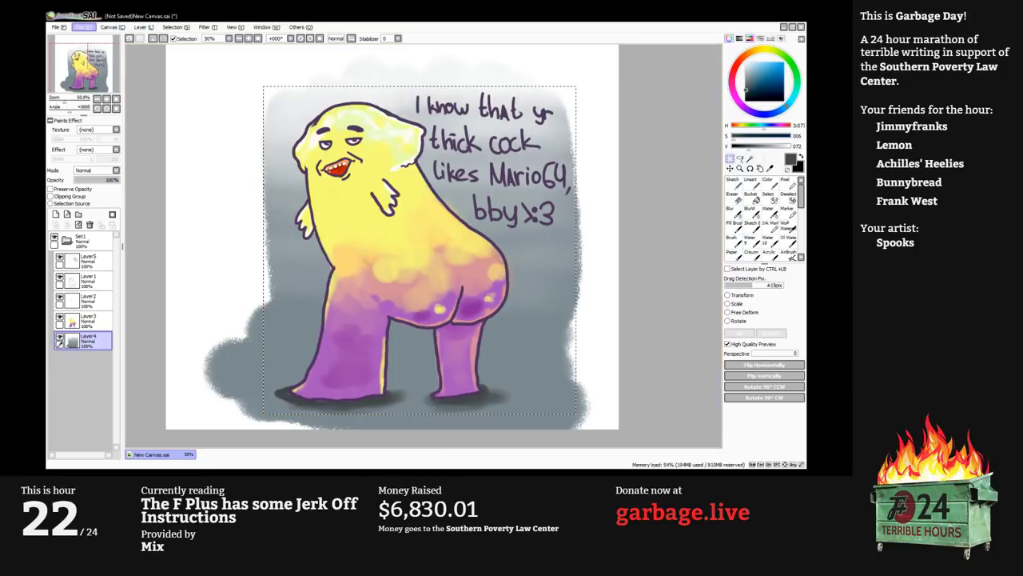
click(132, 56)
click(391, 223)
key(space)
drag(392, 223, 386, 275)
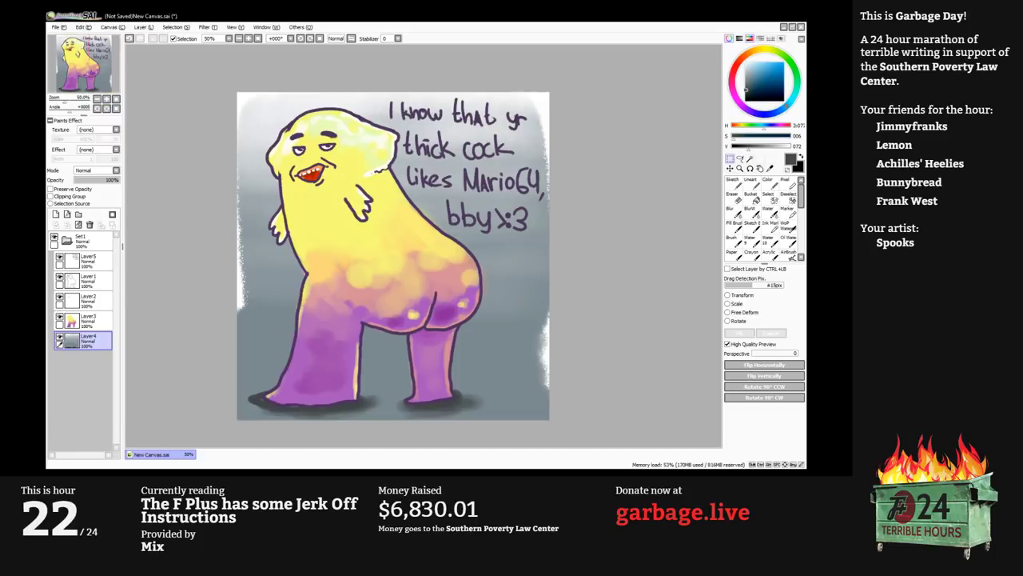
Inspect the cropped cartoon up close.
click(59, 28)
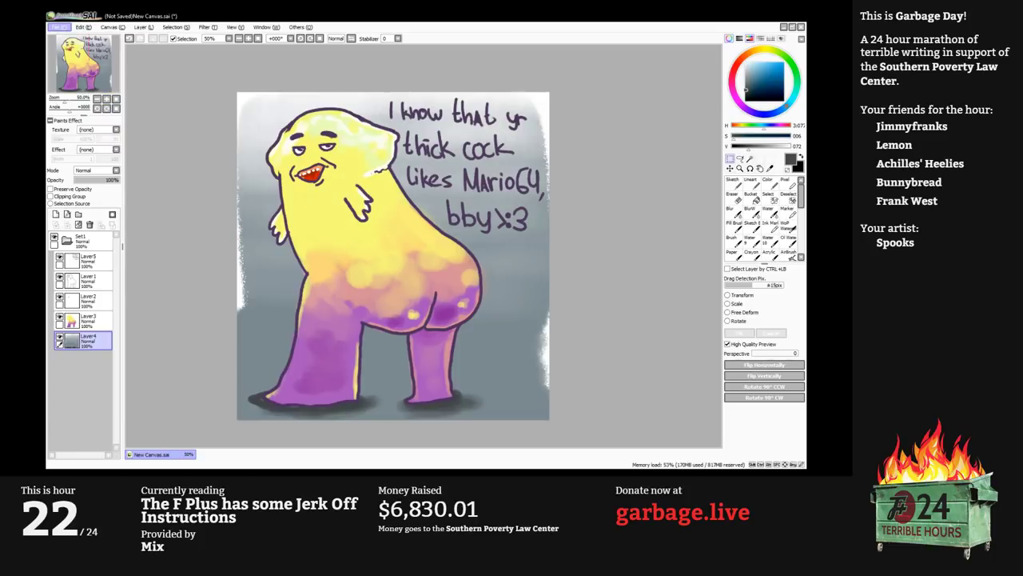
click(73, 62)
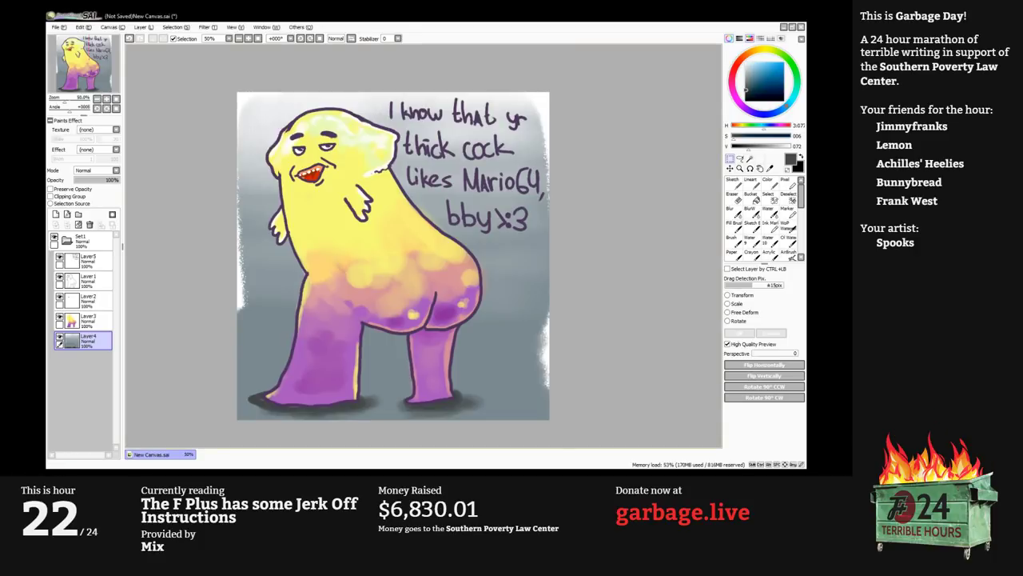
scroll(233, 160, up, 1)
key(Tab)
drag(471, 272, 423, 247)
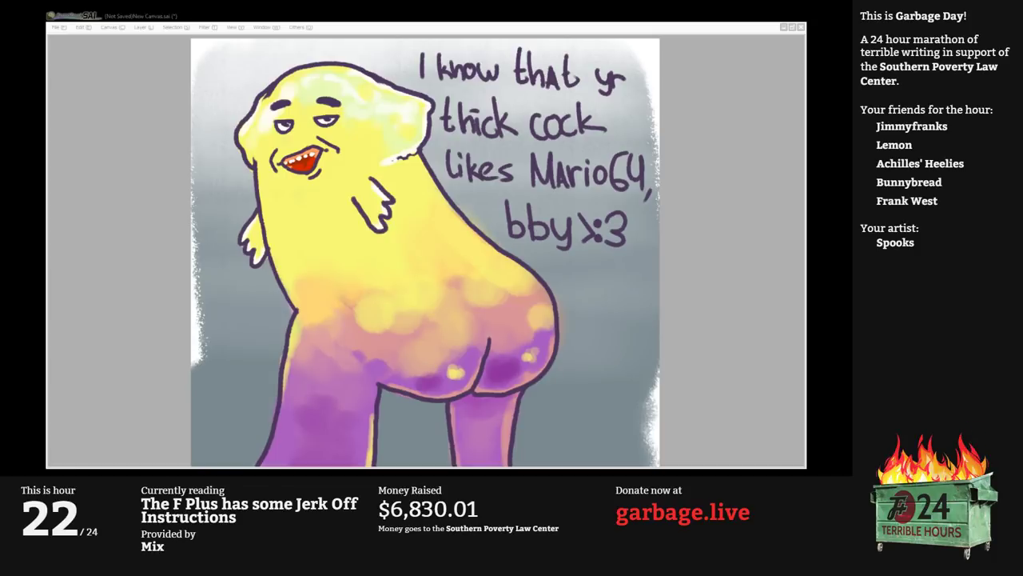
key(Tab)
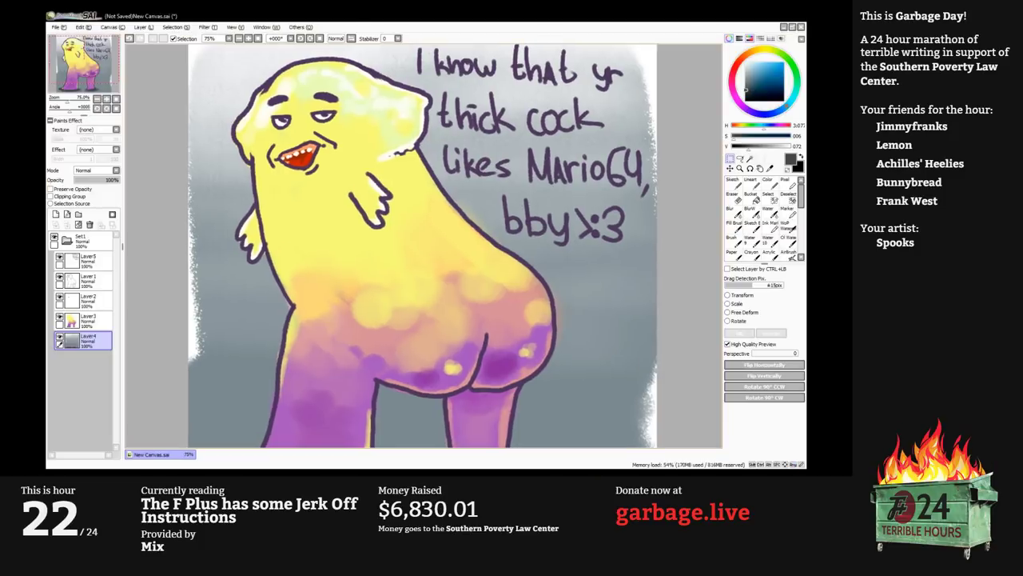
Collapse the Set1 folder and rename it with a title for the finished cartoon.
click(67, 240)
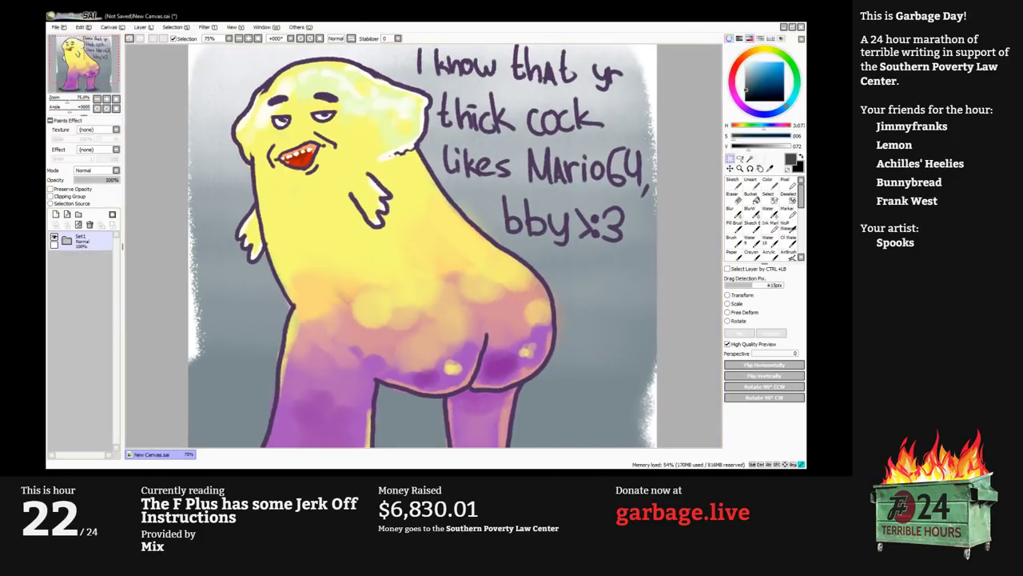
click(83, 240)
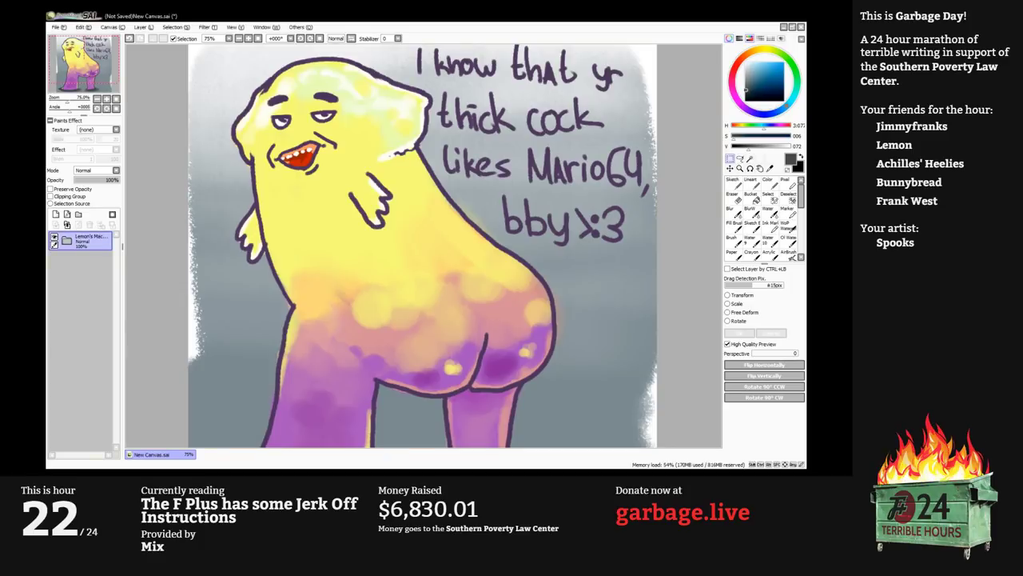
Add a new folder containing an empty layer above the renamed folder, and hide the renamed folder.
click(78, 215)
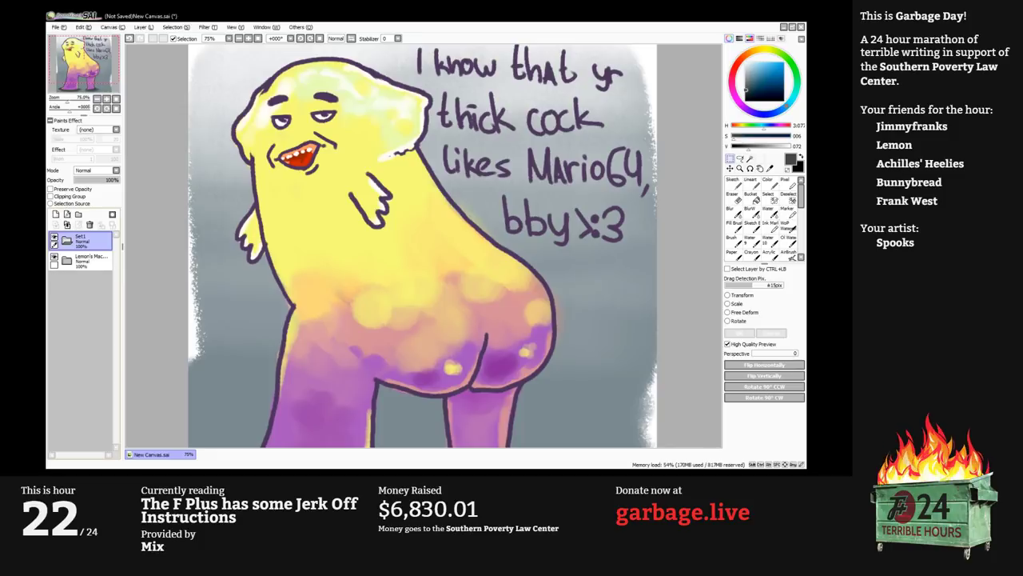
click(55, 214)
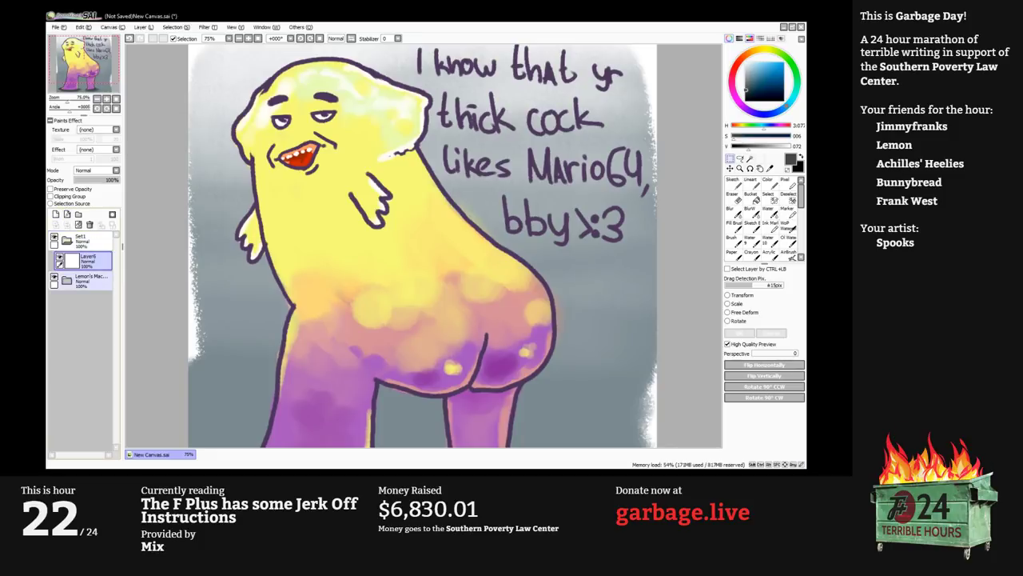
click(55, 276)
scroll(329, 221, up, 1)
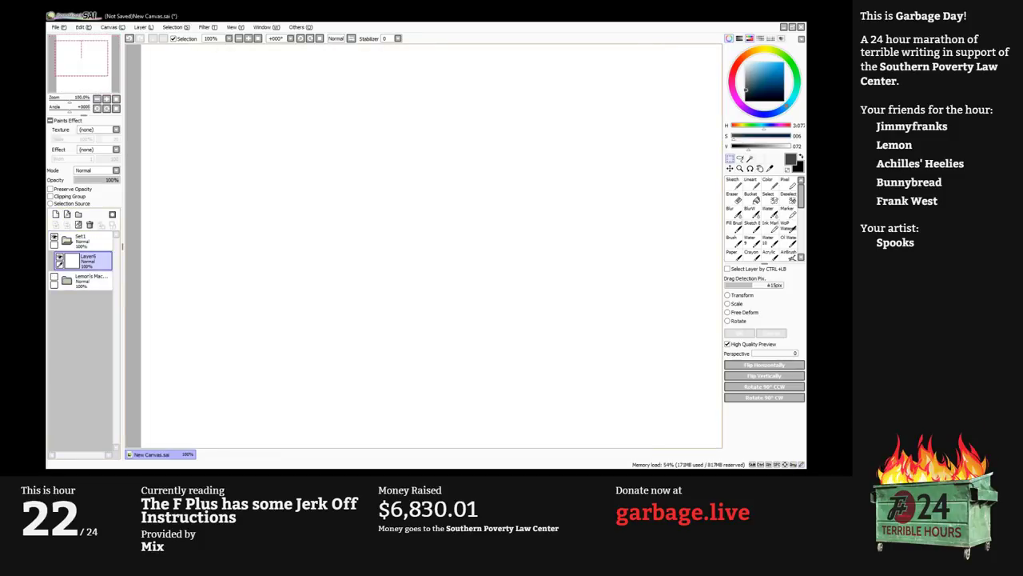
key(Page_Down)
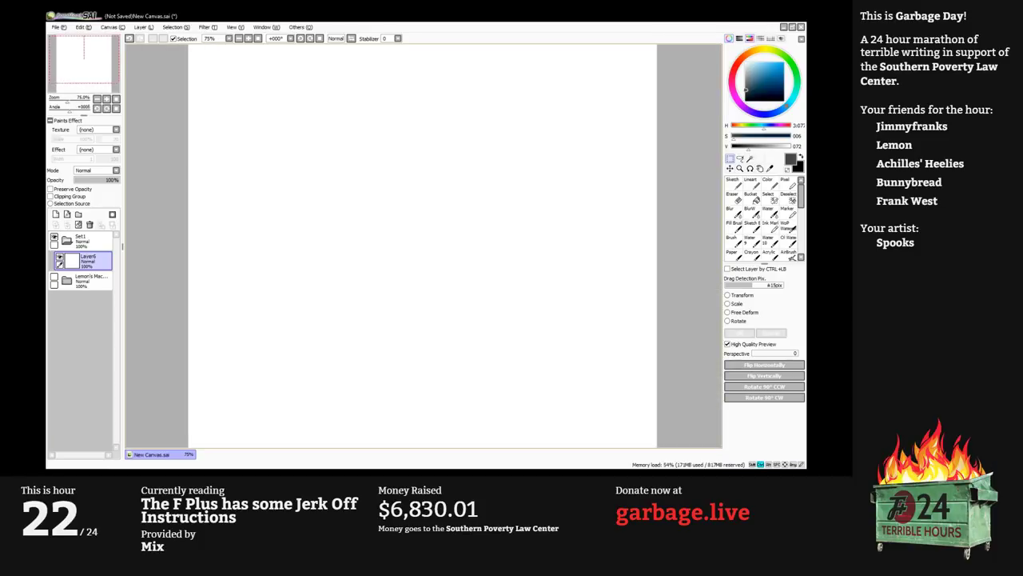
Undo the addition of the new folder and its empty layer.
key(ctrl+z)
key(ctrl+z)
scroll(332, 215, up, 1)
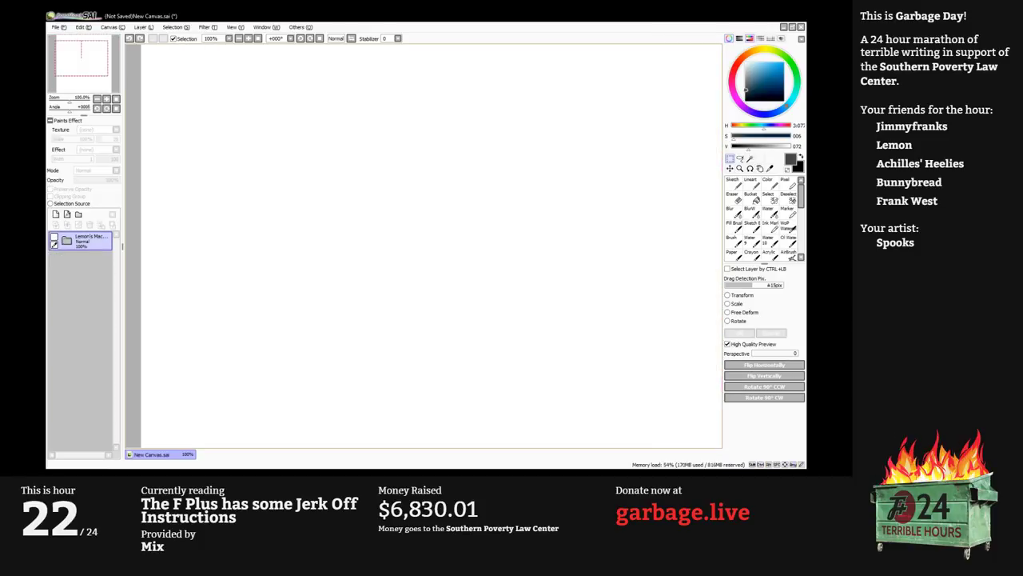
Create a blank canvas named "juggalo poetry 4ever" and save it in FPlus Drawings as "juggalo poetry 4ever (actually JO.sai".
click(112, 27)
key(Left)
key(Return)
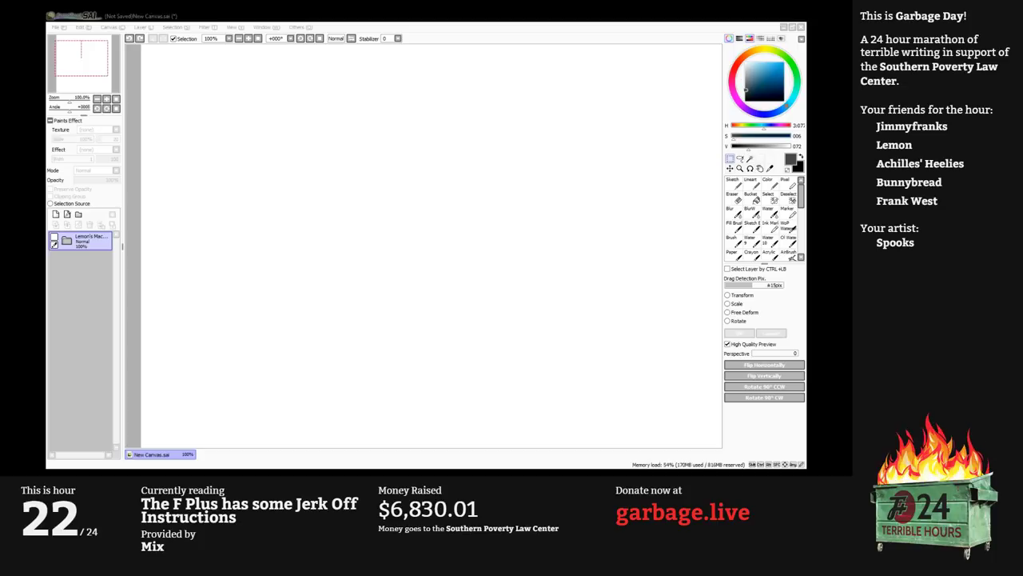
key(alt+Tab)
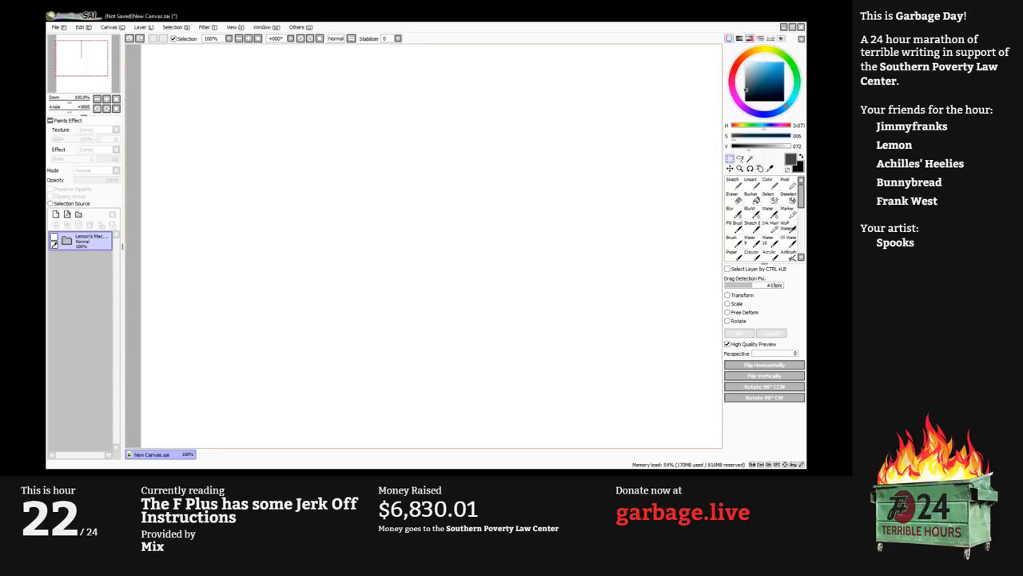
key(alt+Tab)
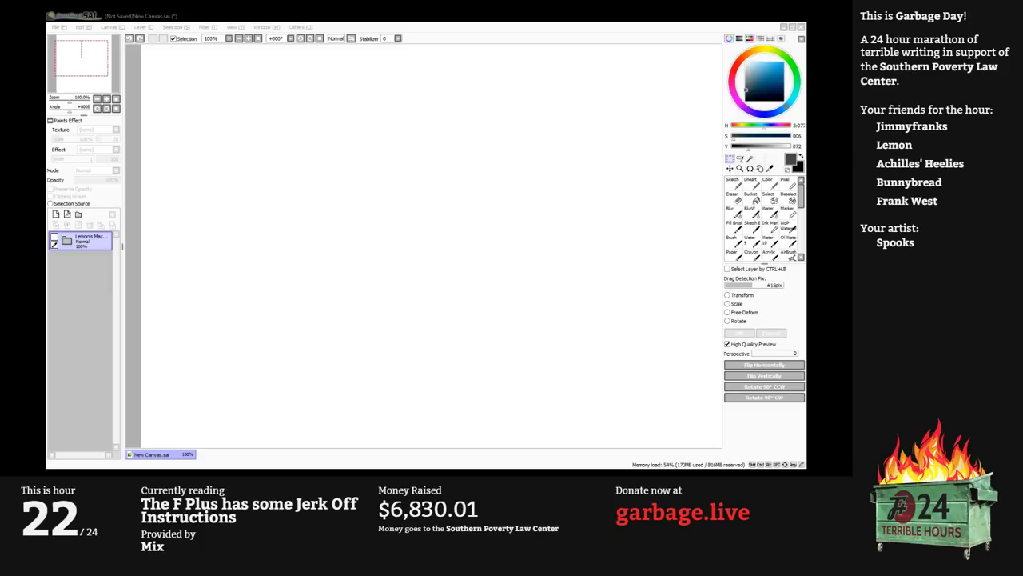
key(Return)
key(ctrl+s)
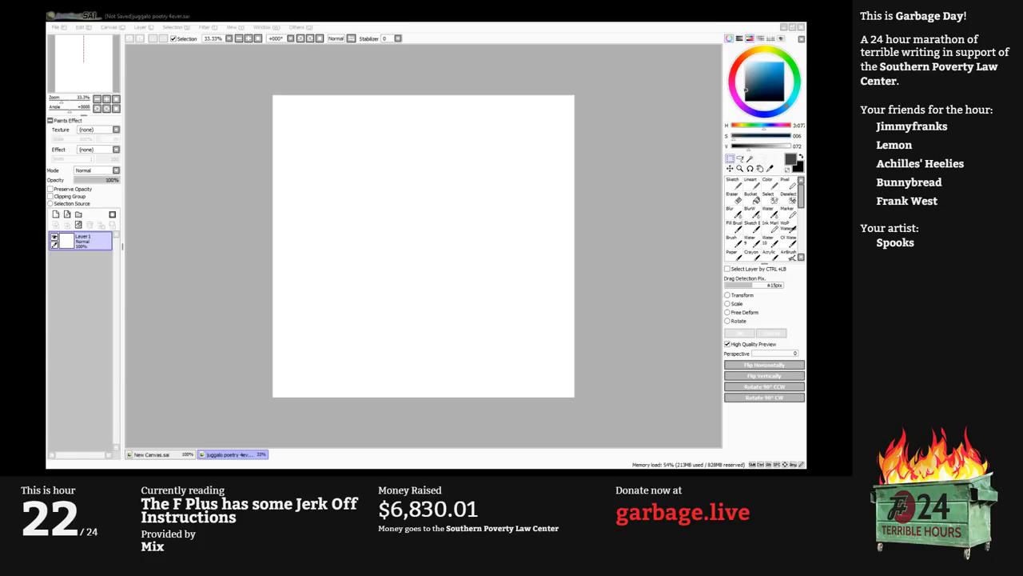
key(Return)
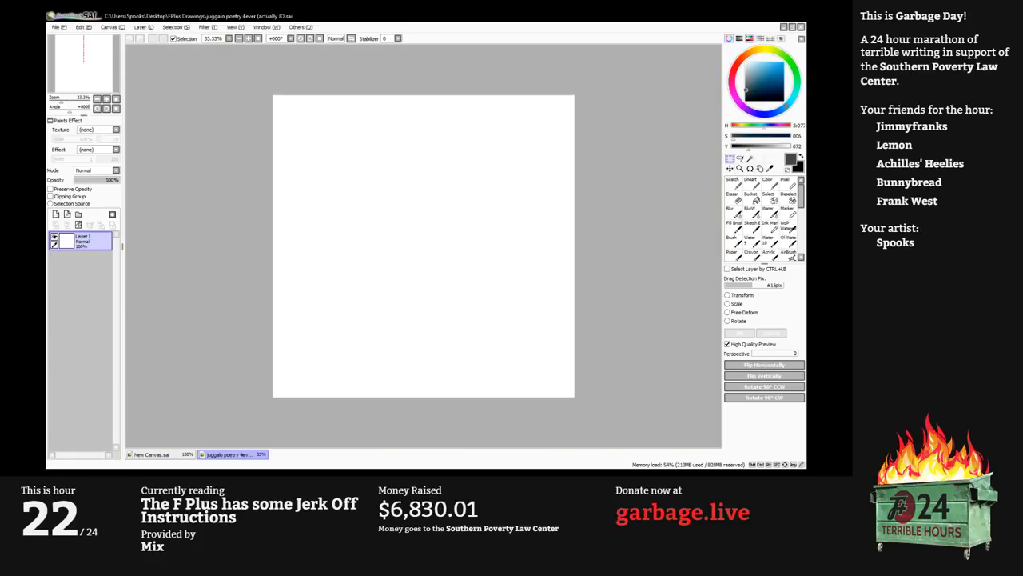
Save and close the creature cartoon's canvas, and return to the blank "juggalo poetry 4ever" canvas.
click(160, 454)
key(ctrl+s)
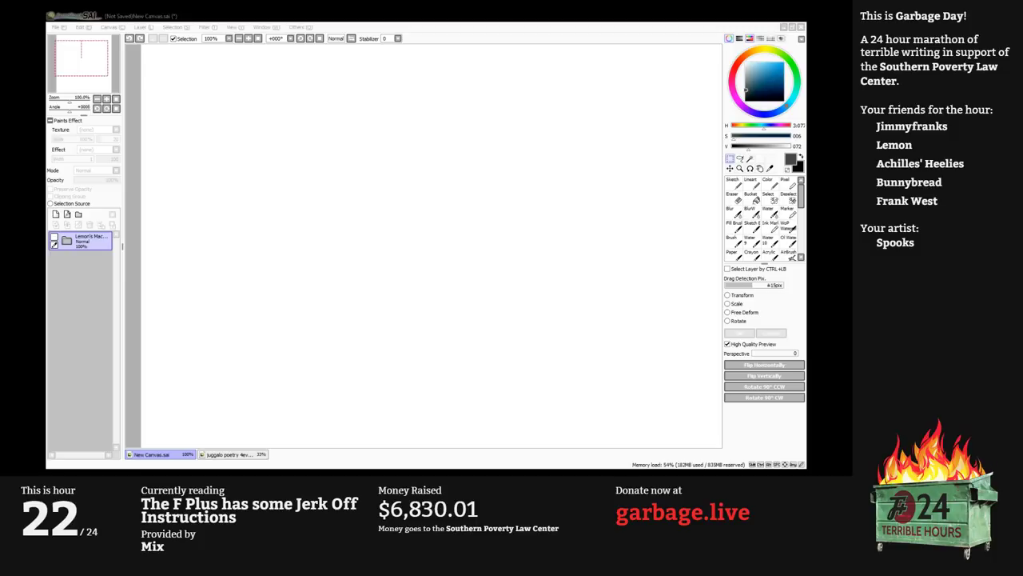
key(n)
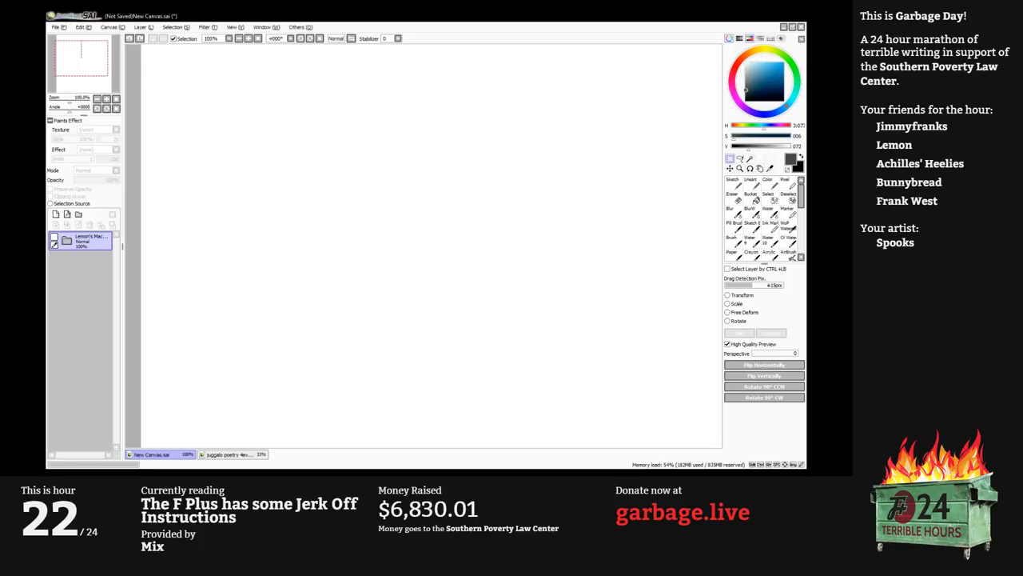
scroll(423, 246, up, 3)
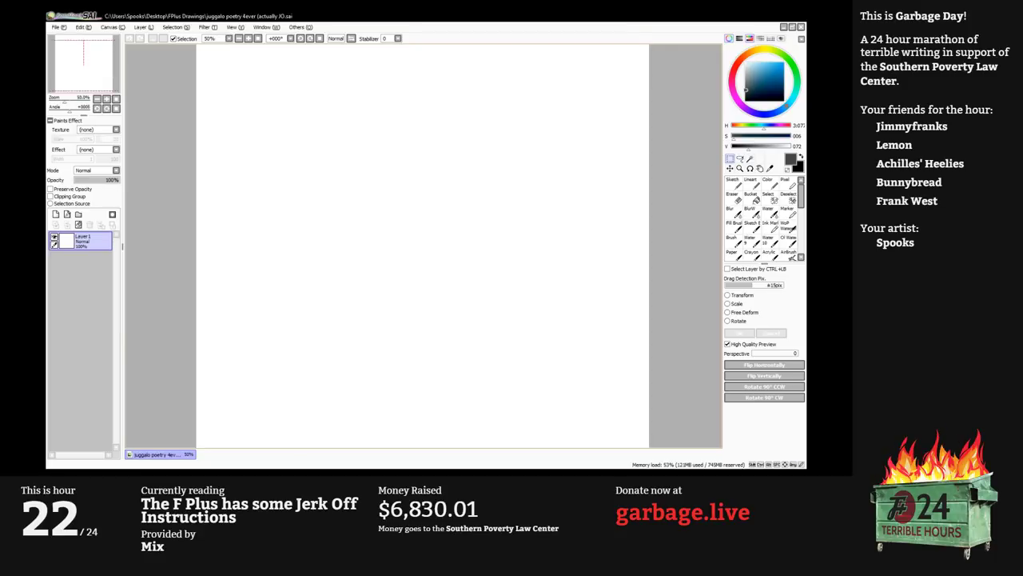
key(b)
mouse_move(390, 183)
mouse_down()
mouse_move(397, 165)
mouse_move(409, 218)
mouse_up()
key(Delete)
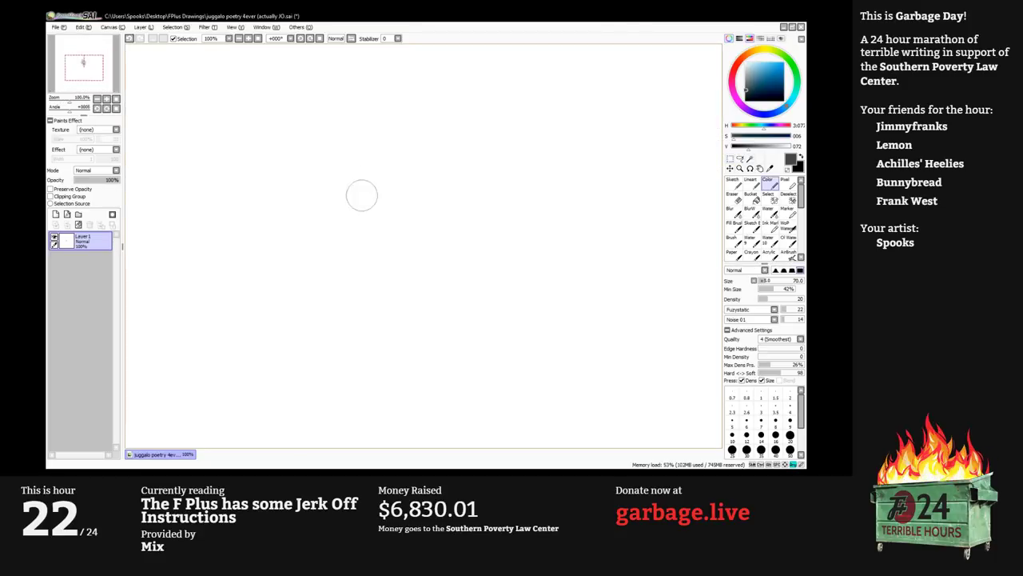
Hand-letter "Oversnatch" in black with the Color brush at size 20 and density 80.
click(732, 449)
click(782, 100)
key(bracketleft)
key(bracketleft)
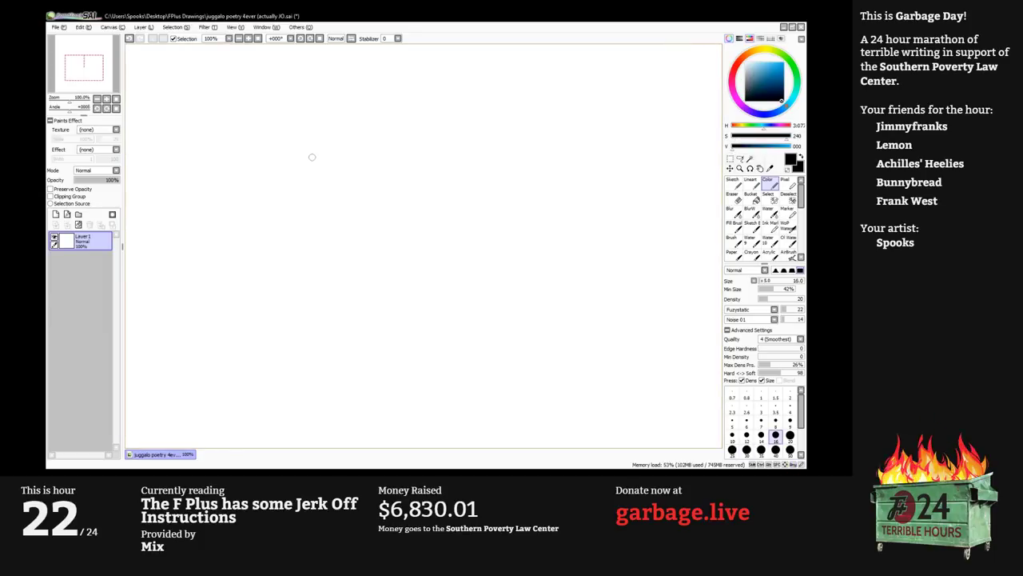
key(bracketright)
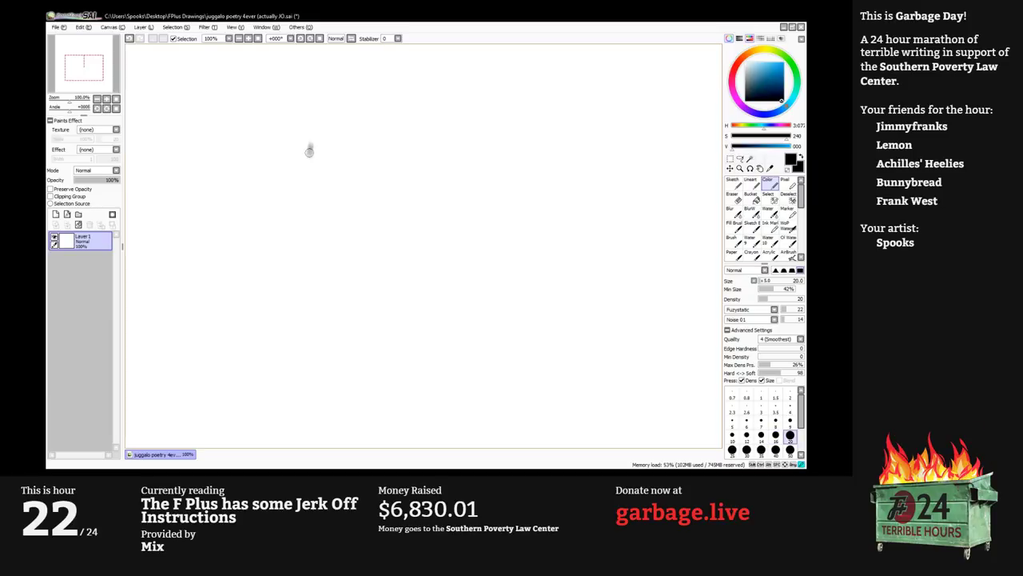
drag(308, 144, 318, 218)
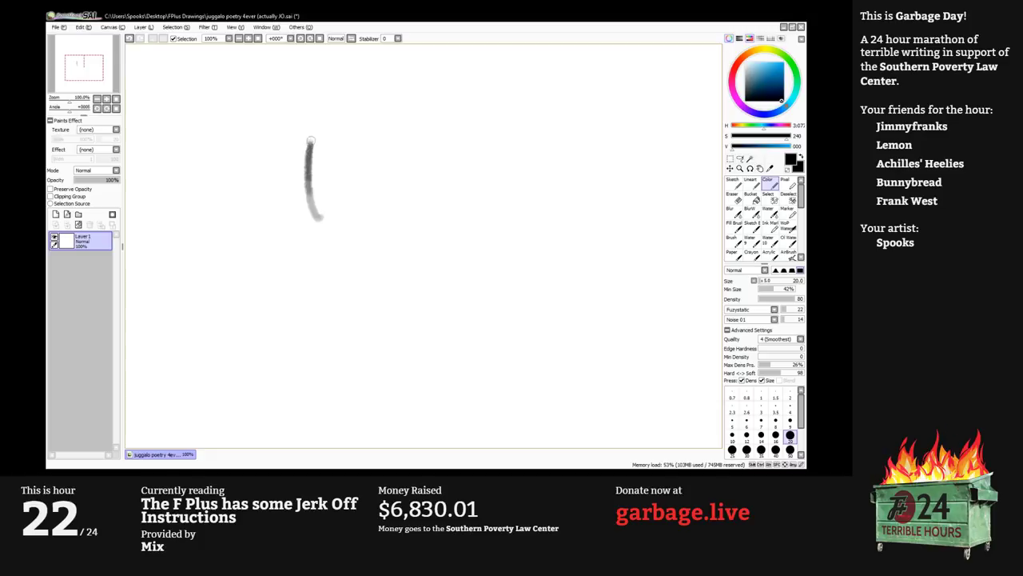
mouse_move(309, 157)
mouse_down()
mouse_move(336, 128)
mouse_move(342, 208)
mouse_move(338, 218)
mouse_move(342, 184)
mouse_move(323, 210)
mouse_up()
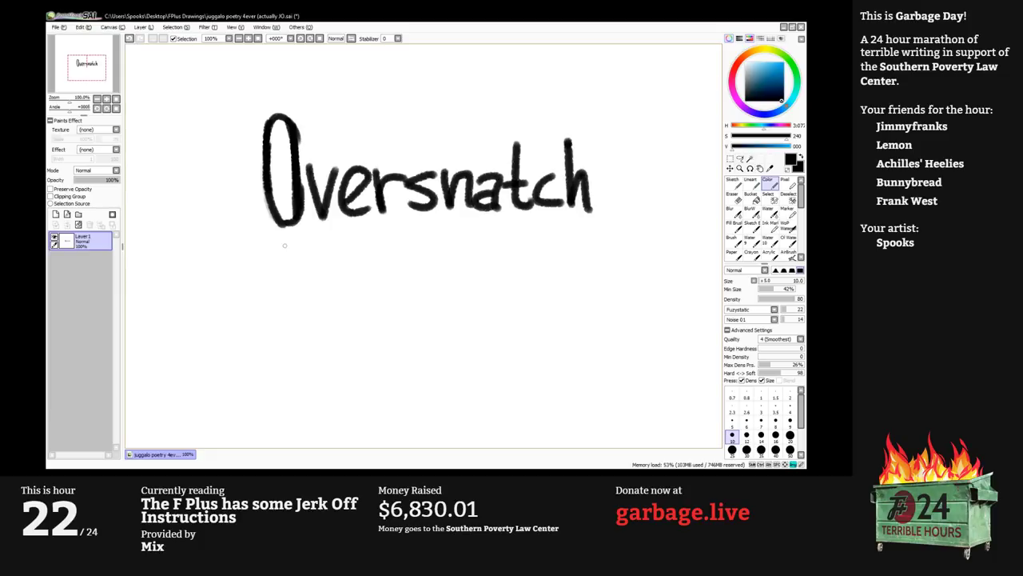
Outline a bone-cornered sign around the Oversnatch lettering and draw two hanging chains above it with a size 9 brush.
key(bracketleft)
mouse_move(256, 237)
mouse_down()
mouse_move(593, 215)
mouse_move(612, 232)
mouse_move(596, 175)
mouse_move(606, 120)
mouse_move(598, 99)
mouse_move(586, 118)
mouse_move(319, 142)
mouse_move(289, 101)
mouse_move(255, 110)
mouse_move(248, 124)
mouse_move(234, 112)
mouse_move(234, 128)
mouse_move(248, 133)
mouse_move(261, 230)
mouse_move(245, 233)
mouse_move(261, 239)
mouse_move(255, 246)
mouse_up()
mouse_move(421, 132)
mouse_down()
mouse_move(416, 213)
mouse_move(448, 206)
mouse_move(433, 216)
mouse_move(438, 96)
mouse_move(447, 120)
mouse_move(438, 130)
mouse_up()
mouse_move(358, 118)
mouse_down()
mouse_move(354, 101)
mouse_move(342, 129)
mouse_move(358, 116)
mouse_up()
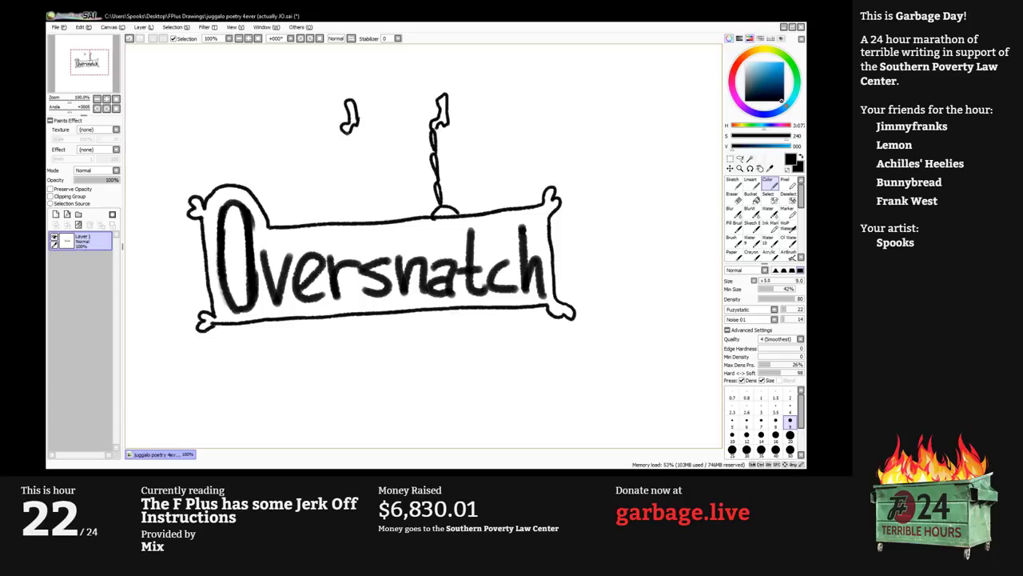
mouse_move(346, 223)
mouse_down()
mouse_move(331, 224)
mouse_move(348, 131)
mouse_up()
key(space)
mouse_move(297, 240)
mouse_down()
mouse_move(307, 188)
mouse_move(355, 175)
mouse_move(408, 239)
mouse_move(353, 180)
mouse_move(364, 139)
mouse_up()
Shrink the Oversnatch sign near the upper middle of the canvas and add an empty layer above it.
scroll(306, 187, down, 2)
key(ctrl+t)
mouse_move(505, 195)
mouse_down()
mouse_move(432, 148)
mouse_move(418, 174)
mouse_move(364, 178)
mouse_move(392, 192)
mouse_up()
key(Return)
click(56, 214)
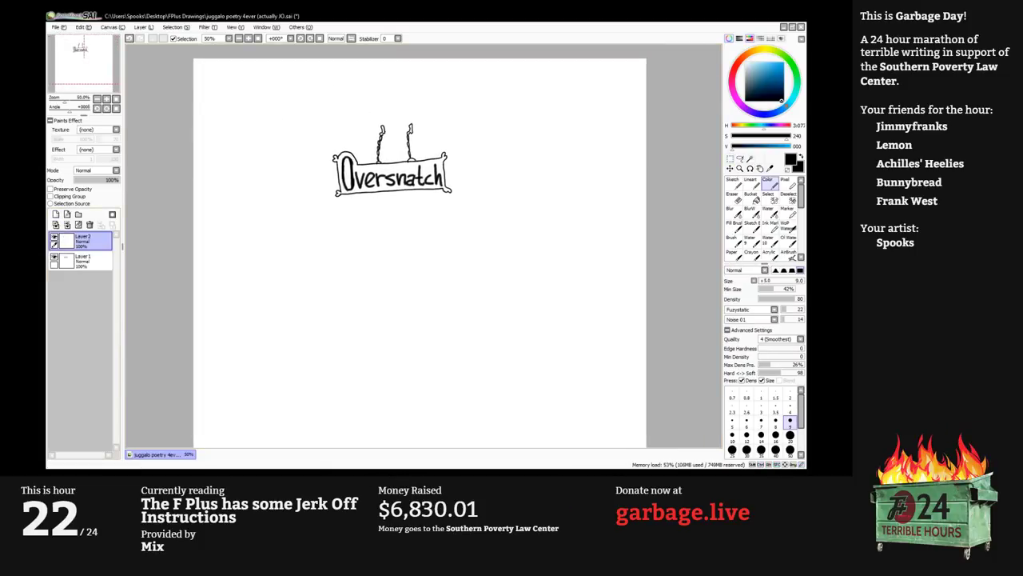
Letter "Hi im Tracer," on Layer1 below the sign, using a size 12 brush and a size 10 brush for the comma.
scroll(443, 267, up, 1)
drag(365, 276, 413, 241)
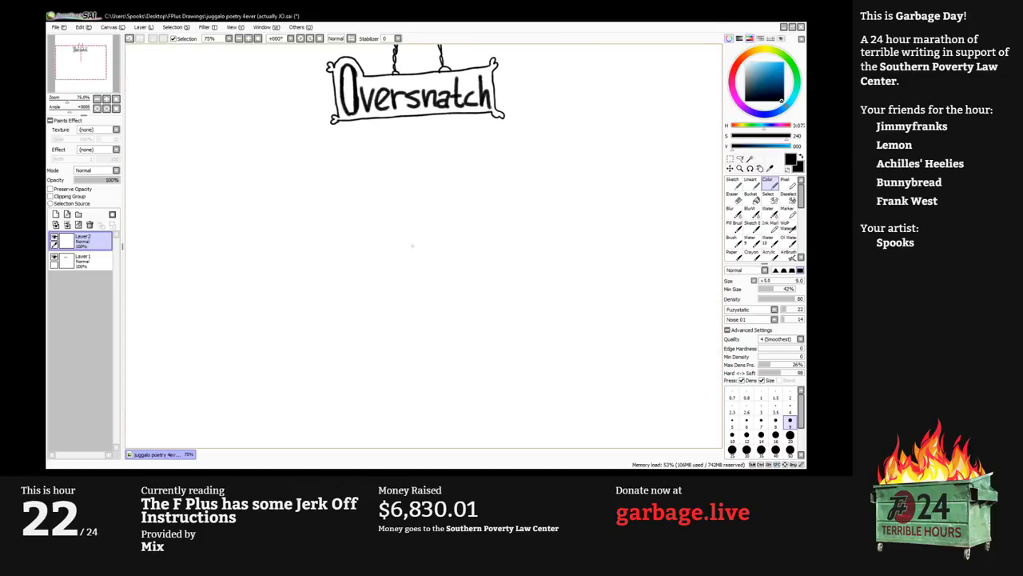
key(bracketright)
key(bracketright)
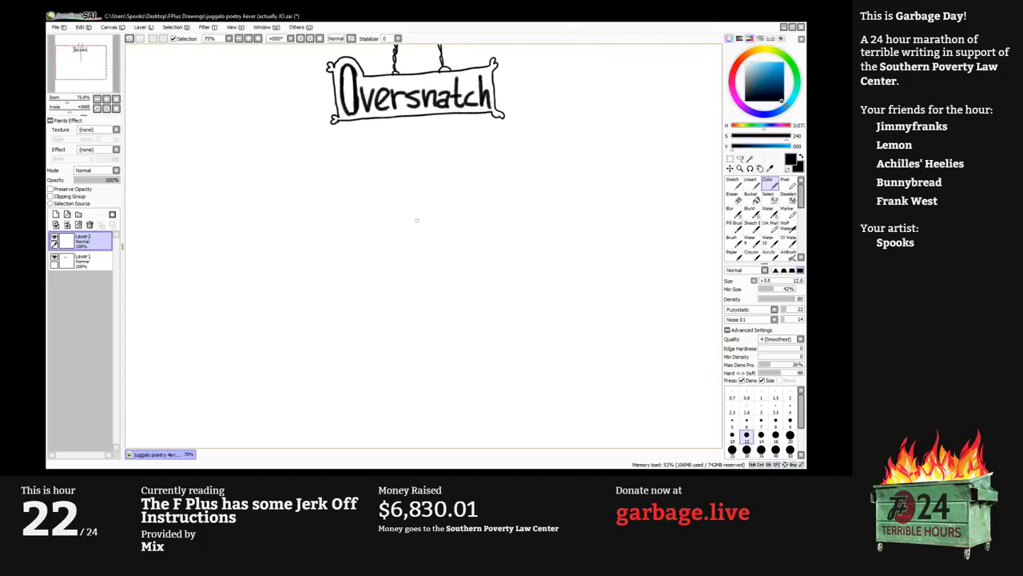
scroll(463, 213, up, 1)
drag(257, 238, 216, 245)
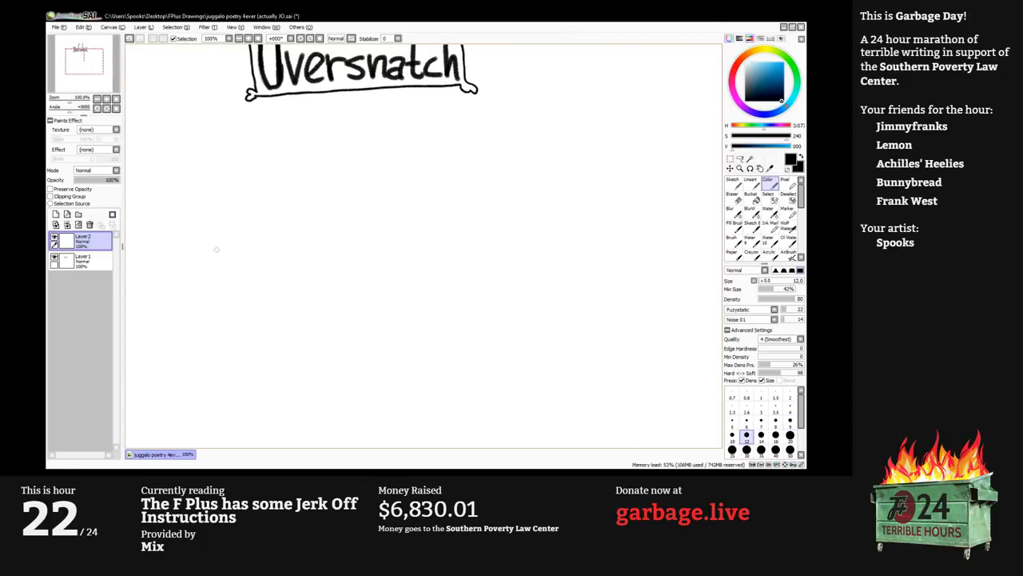
click(92, 261)
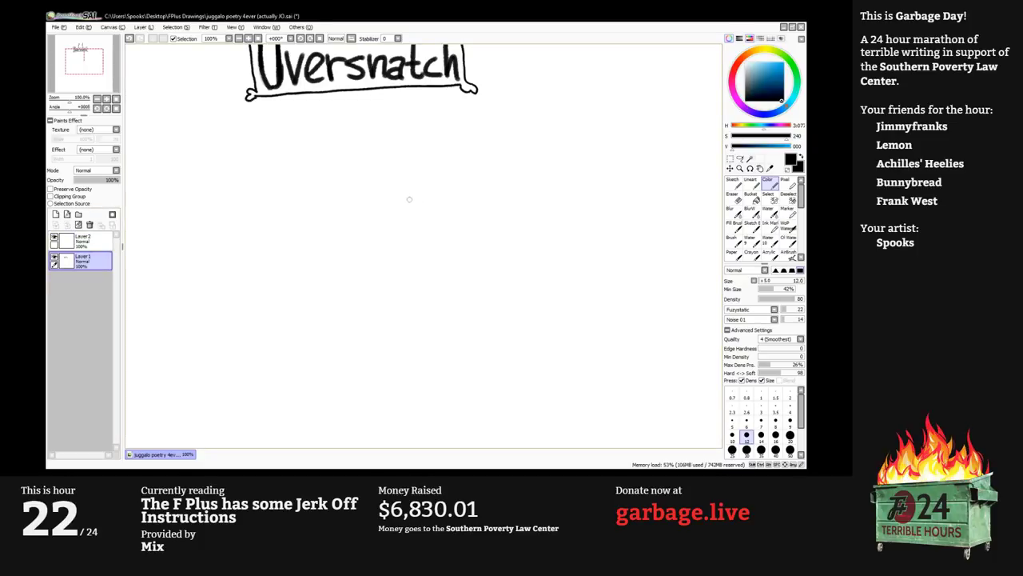
drag(410, 180, 417, 212)
mouse_move(410, 197)
mouse_down()
mouse_move(449, 213)
mouse_move(462, 202)
mouse_move(469, 239)
mouse_up()
click(426, 204)
click(440, 187)
click(425, 194)
drag(461, 239, 482, 251)
drag(529, 220, 490, 225)
mouse_move(514, 222)
mouse_down()
mouse_move(514, 251)
mouse_move(534, 238)
mouse_move(539, 253)
mouse_move(551, 241)
mouse_move(577, 254)
mouse_up()
key([)
mouse_move(577, 246)
mouse_down()
mouse_move(589, 240)
mouse_move(585, 269)
mouse_move(576, 242)
mouse_up()
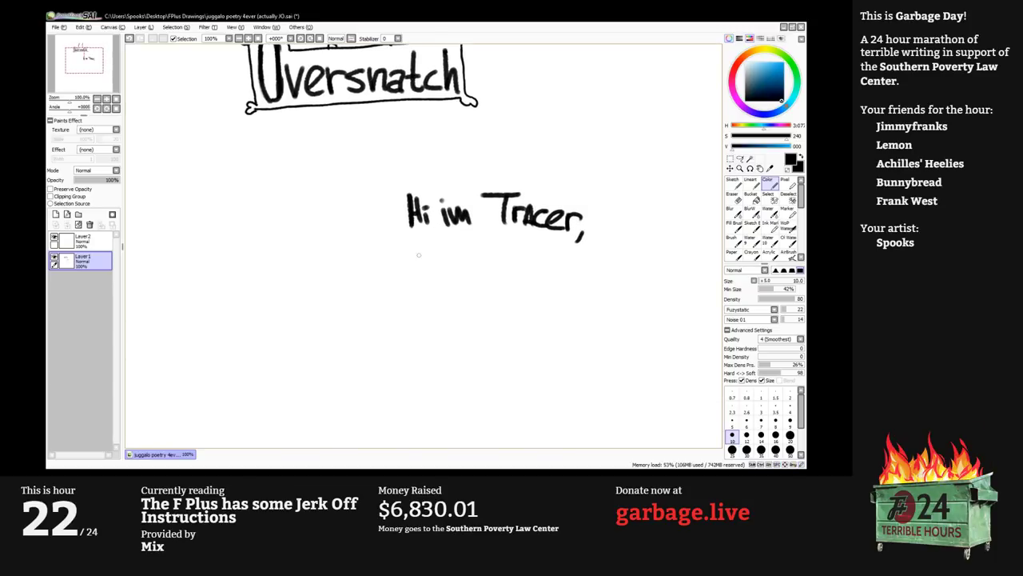
Letter the next two lines, "im hot gril" and "my bobs", under the greeting with a size 12 brush.
key(bracketright)
mouse_move(437, 247)
mouse_down()
mouse_move(439, 271)
mouse_move(502, 279)
mouse_move(509, 258)
mouse_move(524, 280)
mouse_move(528, 263)
mouse_move(544, 295)
mouse_move(573, 267)
mouse_move(597, 292)
mouse_up()
click(581, 261)
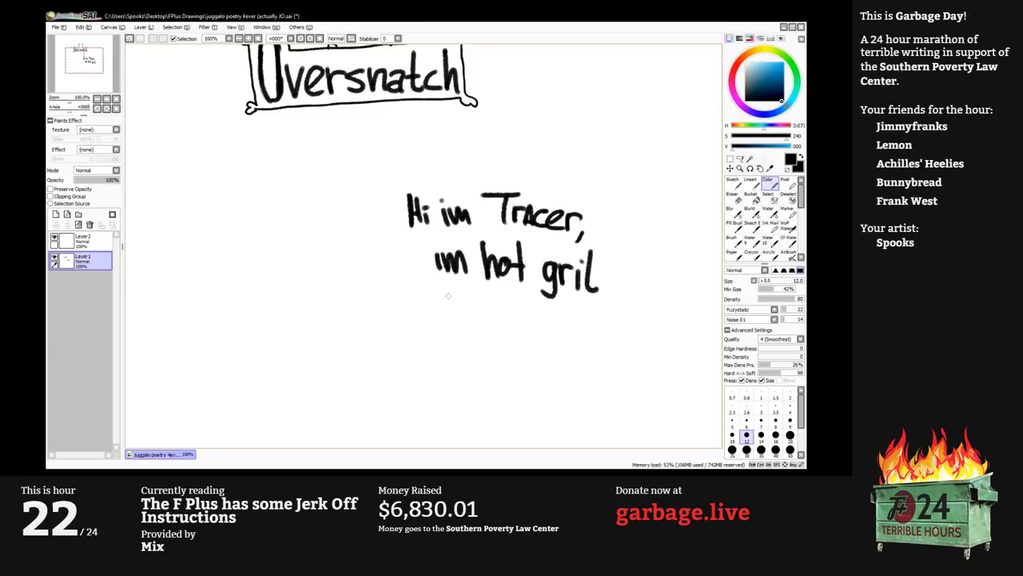
mouse_move(442, 297)
mouse_down()
mouse_move(459, 318)
mouse_move(473, 313)
mouse_move(473, 335)
mouse_up()
mouse_move(499, 291)
mouse_down()
mouse_move(499, 331)
mouse_move(521, 314)
mouse_move(534, 335)
mouse_move(553, 337)
mouse_up()
scroll(580, 280, down, 2)
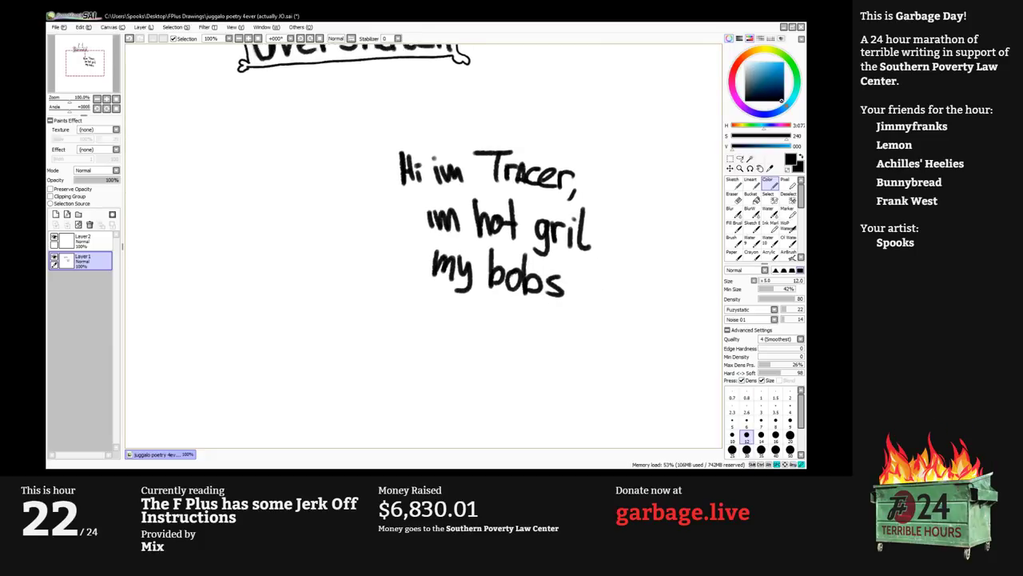
Letter the closing line "very bag" under "my bobs".
mouse_move(434, 293)
mouse_down()
mouse_move(470, 315)
mouse_move(479, 297)
mouse_up()
drag(484, 296, 478, 326)
drag(510, 291, 510, 327)
drag(512, 319, 529, 327)
mouse_move(540, 313)
mouse_down()
mouse_move(541, 331)
mouse_move(556, 313)
mouse_move(559, 343)
mouse_move(542, 336)
mouse_move(582, 328)
mouse_move(581, 314)
mouse_up()
Draw small hearts around the lettering with a thinner brush.
key(bracketleft)
key(bracketleft)
key(bracketleft)
mouse_move(596, 145)
mouse_down()
mouse_move(598, 165)
mouse_move(591, 136)
mouse_move(598, 165)
mouse_up()
mouse_move(398, 195)
mouse_down()
mouse_move(385, 148)
mouse_move(391, 130)
mouse_move(413, 123)
mouse_move(556, 112)
mouse_move(624, 130)
mouse_move(631, 150)
mouse_move(607, 236)
mouse_move(607, 347)
mouse_move(573, 375)
mouse_move(445, 350)
mouse_move(423, 331)
mouse_move(398, 233)
mouse_up()
Outline a speech bubble around the text and hearts with a size 9 brush, with its tail pointing down to the left.
key(bracketright)
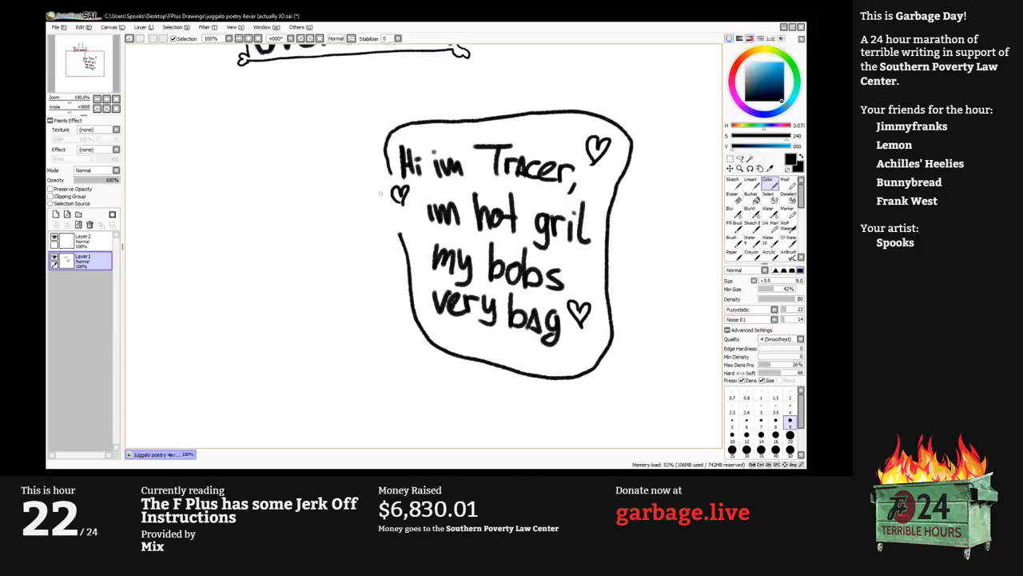
mouse_move(392, 173)
mouse_down()
mouse_move(342, 250)
mouse_move(398, 232)
mouse_move(466, 279)
mouse_move(460, 295)
mouse_move(452, 288)
mouse_up()
key(bracketleft)
scroll(410, 248, down, 1)
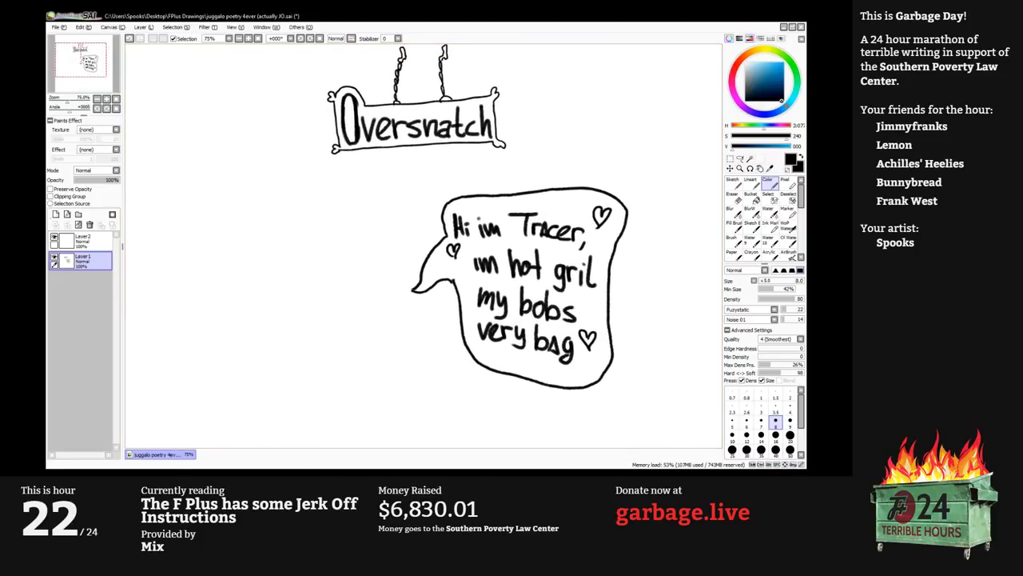
Remove the empty Layer2 so that only the layer with the sign and speech bubble remains.
click(55, 244)
click(55, 245)
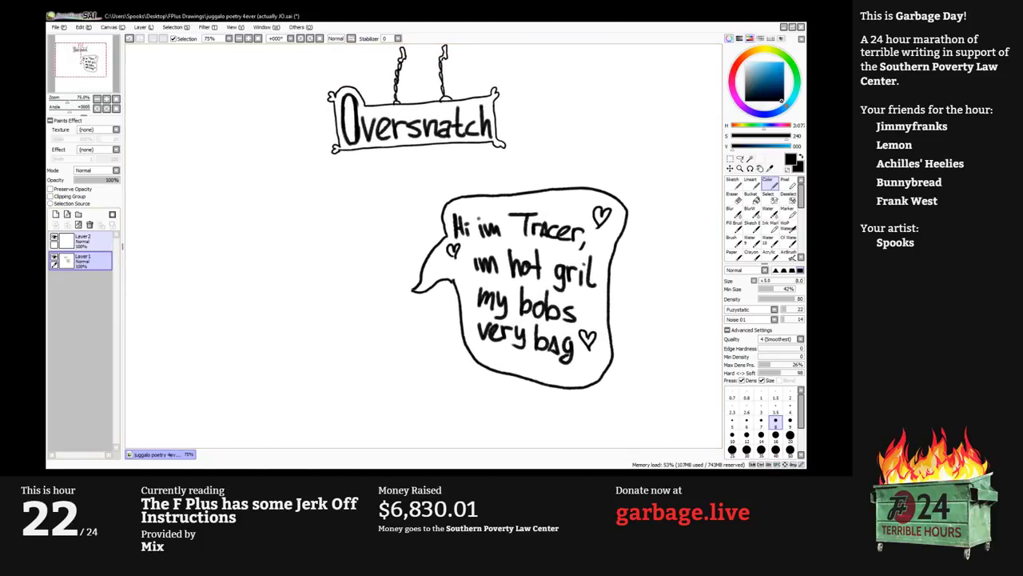
click(84, 241)
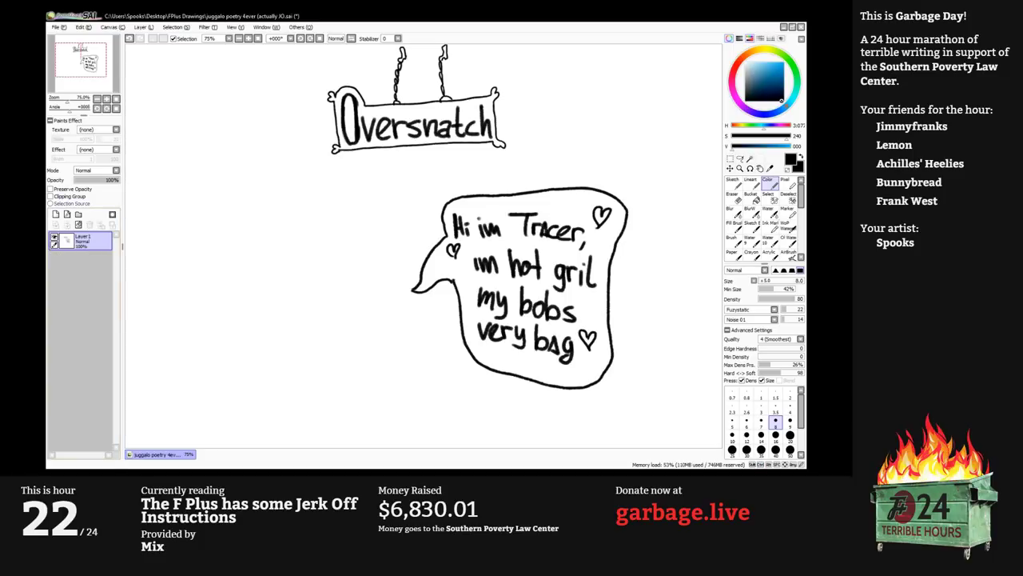
On a new layer, sketch a hand with two raised fingers at brush size 8 and density 50, and undo its lowest shape.
scroll(304, 253, up, 1)
mouse_move(325, 243)
mouse_down()
mouse_move(317, 215)
mouse_move(315, 231)
mouse_up()
key(5)
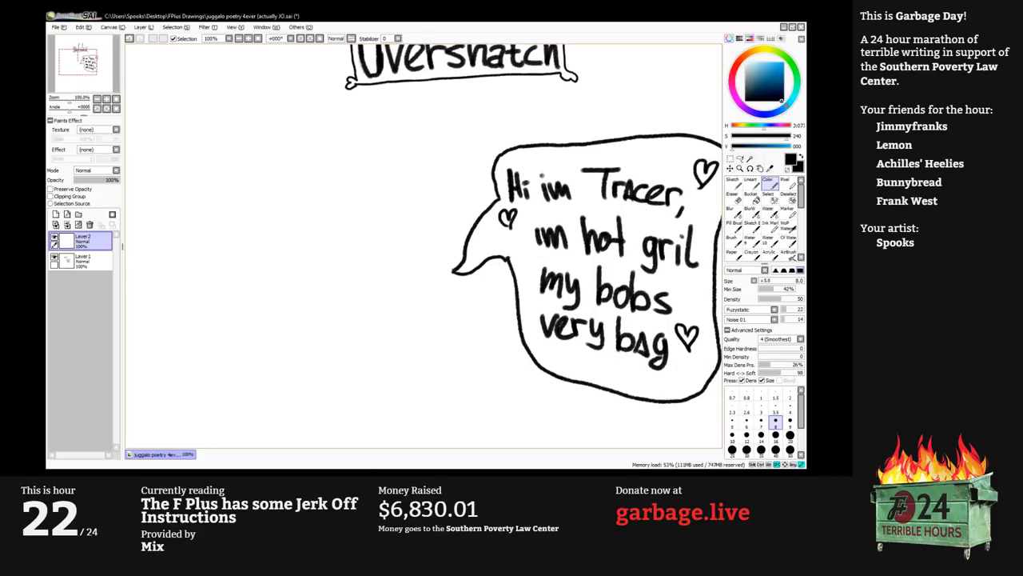
mouse_move(358, 272)
mouse_down()
mouse_move(407, 237)
mouse_move(315, 283)
mouse_move(345, 240)
mouse_move(339, 210)
mouse_move(334, 263)
mouse_move(377, 264)
mouse_move(375, 278)
mouse_move(335, 260)
mouse_move(314, 265)
mouse_move(320, 279)
mouse_move(350, 288)
mouse_move(338, 267)
mouse_move(360, 288)
mouse_move(361, 298)
mouse_move(327, 311)
mouse_move(350, 314)
mouse_move(377, 289)
mouse_up()
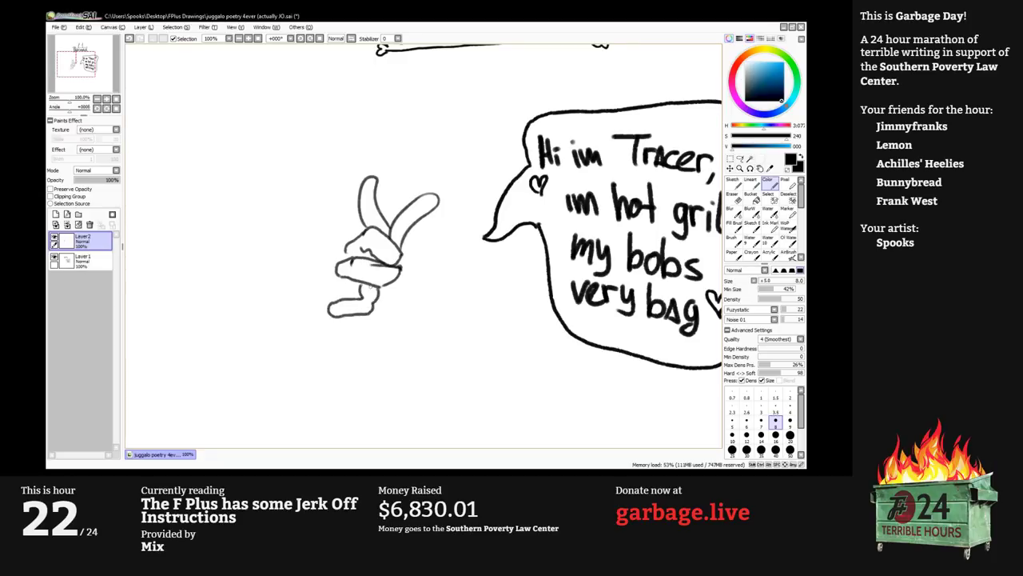
key(ctrl+z)
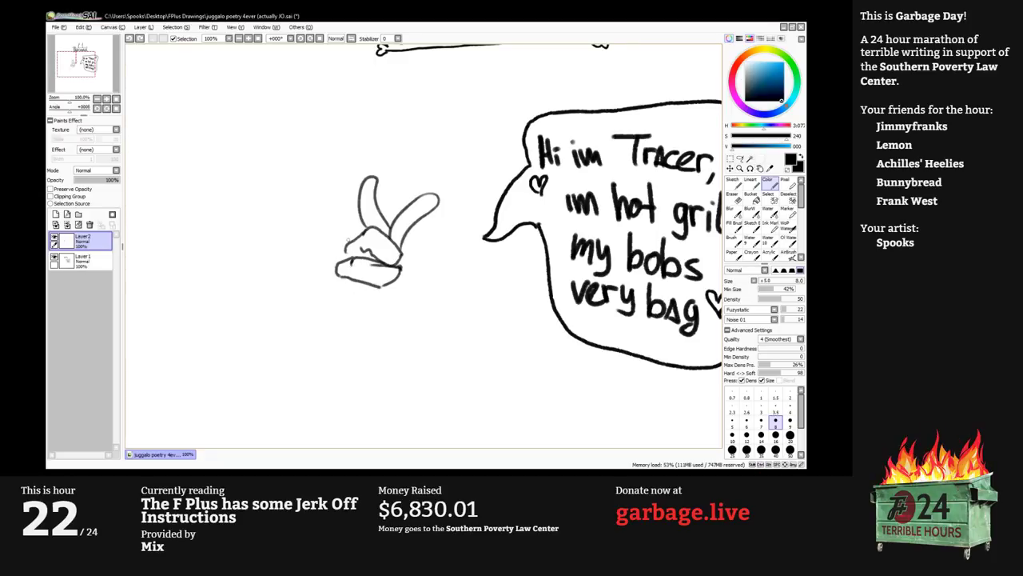
Hide the interface panels, redraw the hand's lowest folded finger and outline the back of the hand.
key(Tab)
drag(377, 241, 361, 226)
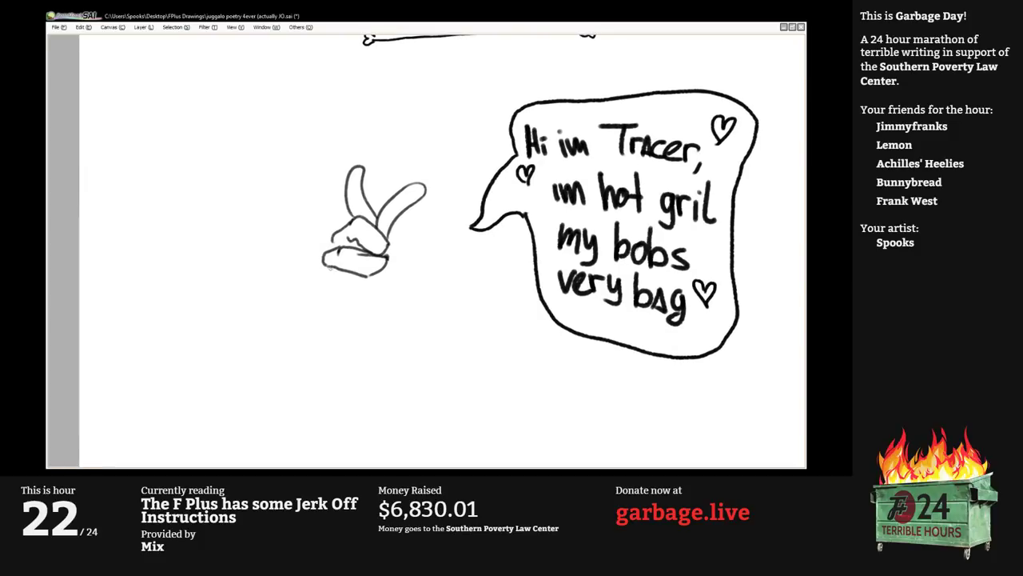
mouse_move(323, 271)
mouse_down()
mouse_move(336, 296)
mouse_move(362, 288)
mouse_move(362, 274)
mouse_move(363, 309)
mouse_up()
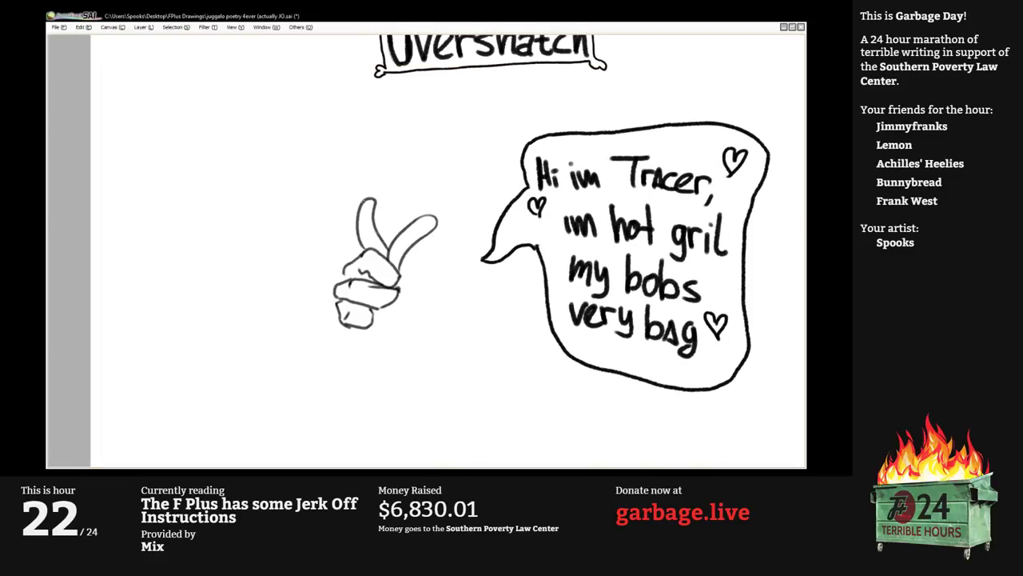
drag(361, 201, 337, 262)
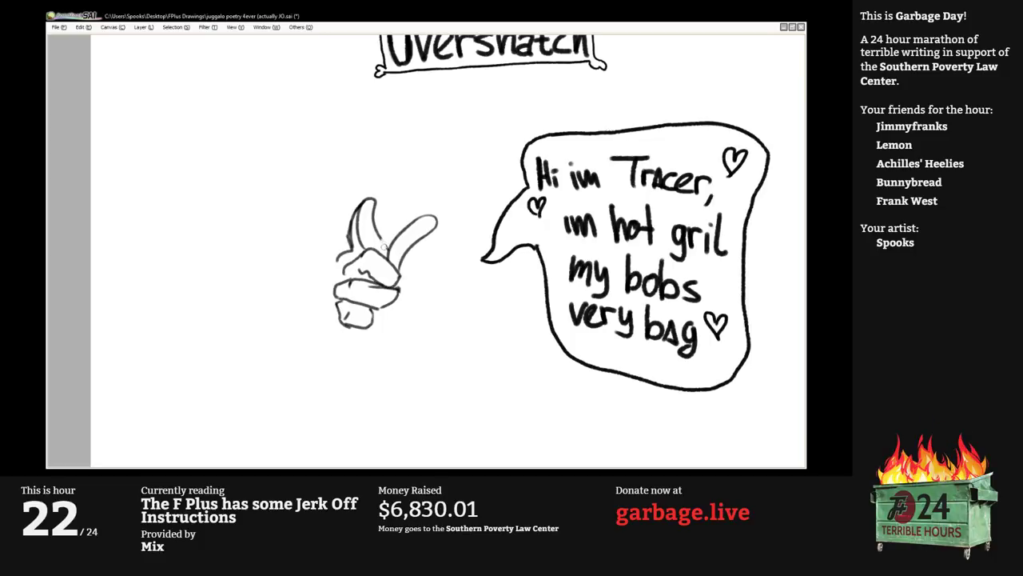
mouse_move(384, 248)
mouse_down()
mouse_move(357, 232)
mouse_move(380, 214)
mouse_move(372, 222)
mouse_move(376, 203)
mouse_move(360, 216)
mouse_move(378, 209)
mouse_move(363, 249)
mouse_move(323, 286)
mouse_move(336, 306)
mouse_up()
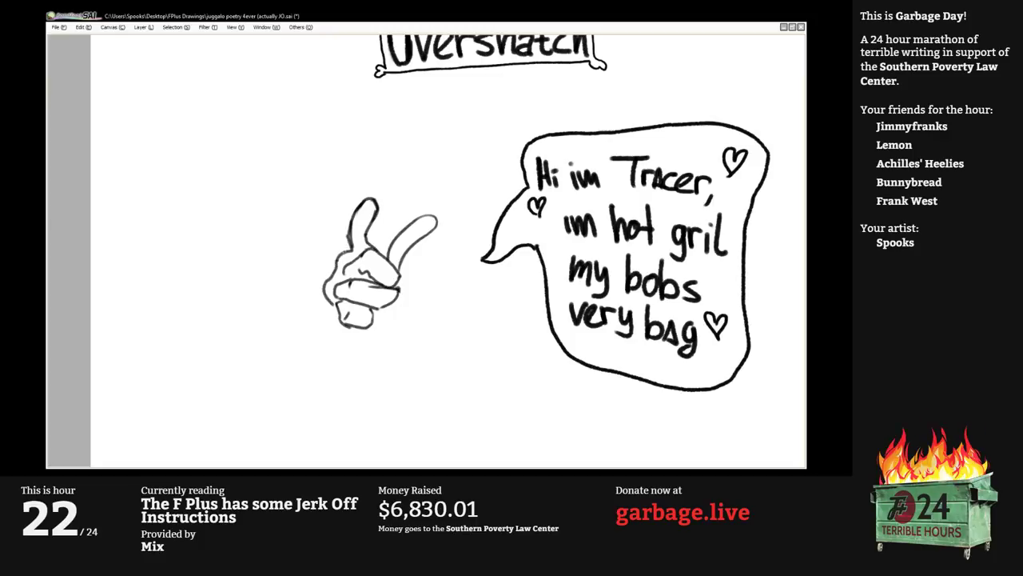
Add the outer contour beside the hand, refine the slanted raised finger, and move the hand below the bubble's tail.
mouse_move(349, 247)
mouse_down()
mouse_move(328, 234)
mouse_move(303, 293)
mouse_move(323, 302)
mouse_move(354, 278)
mouse_move(333, 300)
mouse_up()
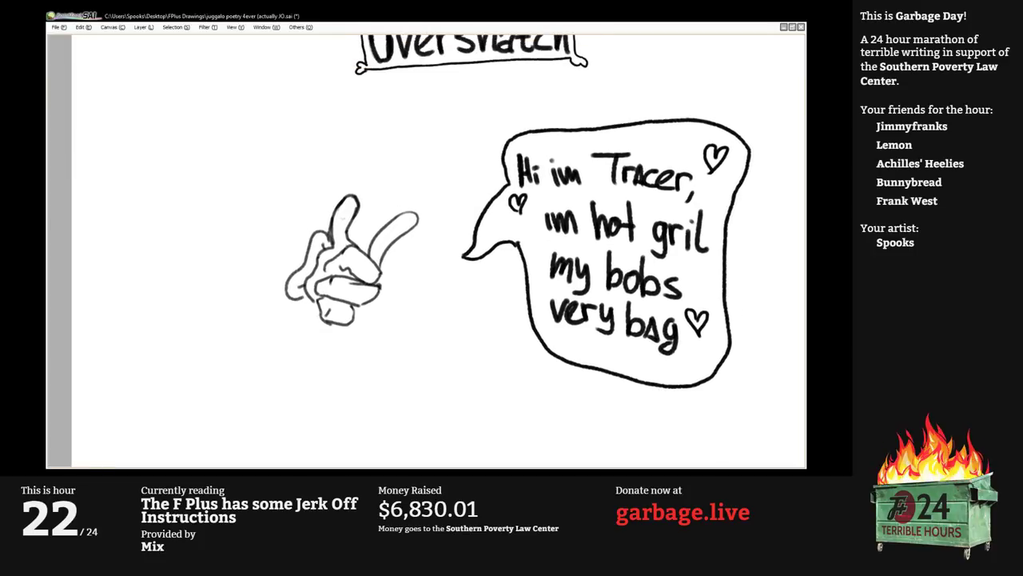
mouse_move(360, 246)
mouse_down()
mouse_move(418, 213)
mouse_move(414, 228)
mouse_move(374, 251)
mouse_move(376, 266)
mouse_up()
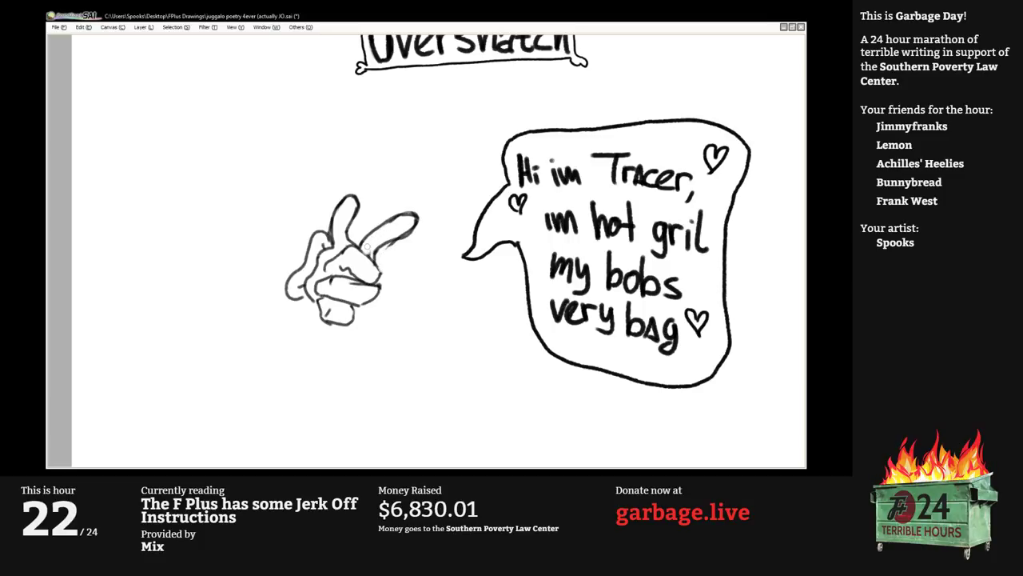
drag(370, 232, 358, 219)
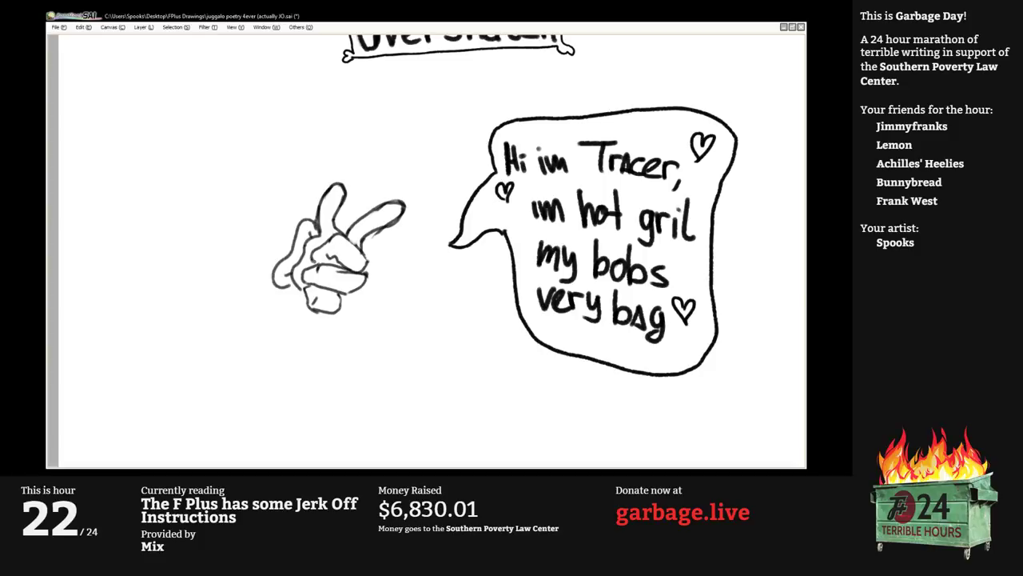
mouse_move(343, 227)
mouse_down()
mouse_move(342, 242)
mouse_move(410, 301)
mouse_up()
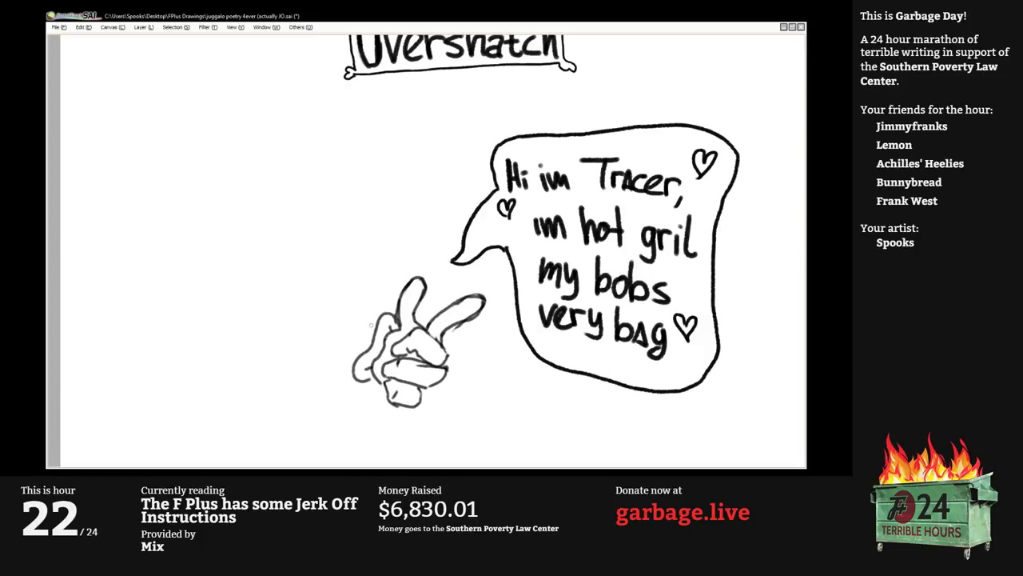
Sketch an arm line up from the hand and start the face with heart-shaped eyes, a dark slanted nose and a curved smile.
drag(373, 331, 345, 238)
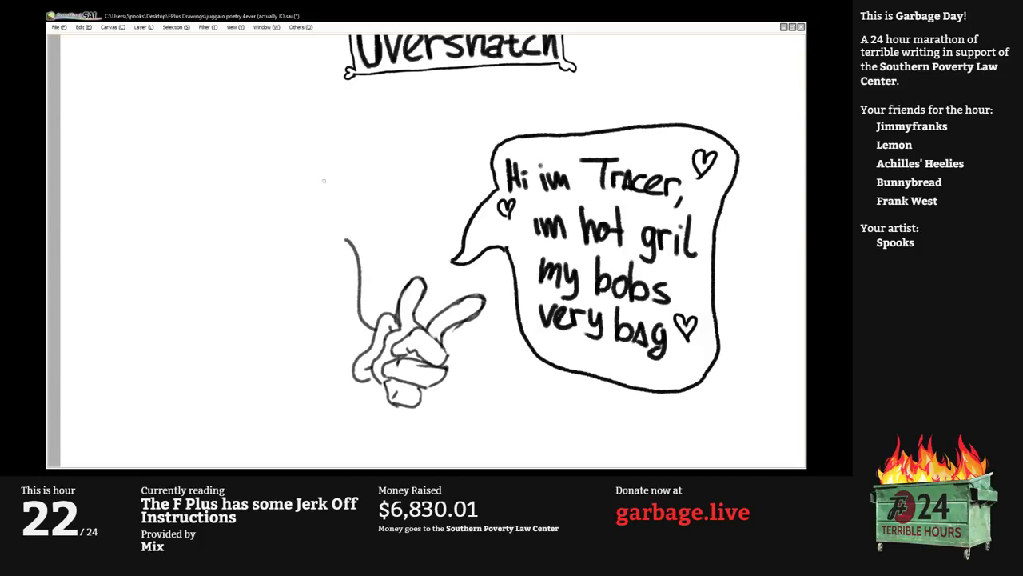
mouse_move(304, 173)
mouse_down()
mouse_move(269, 149)
mouse_move(304, 177)
mouse_move(323, 176)
mouse_move(341, 102)
mouse_move(303, 122)
mouse_move(272, 94)
mouse_move(259, 122)
mouse_move(272, 147)
mouse_up()
mouse_move(275, 196)
mouse_down()
mouse_move(346, 168)
mouse_move(357, 174)
mouse_up()
drag(271, 191, 280, 203)
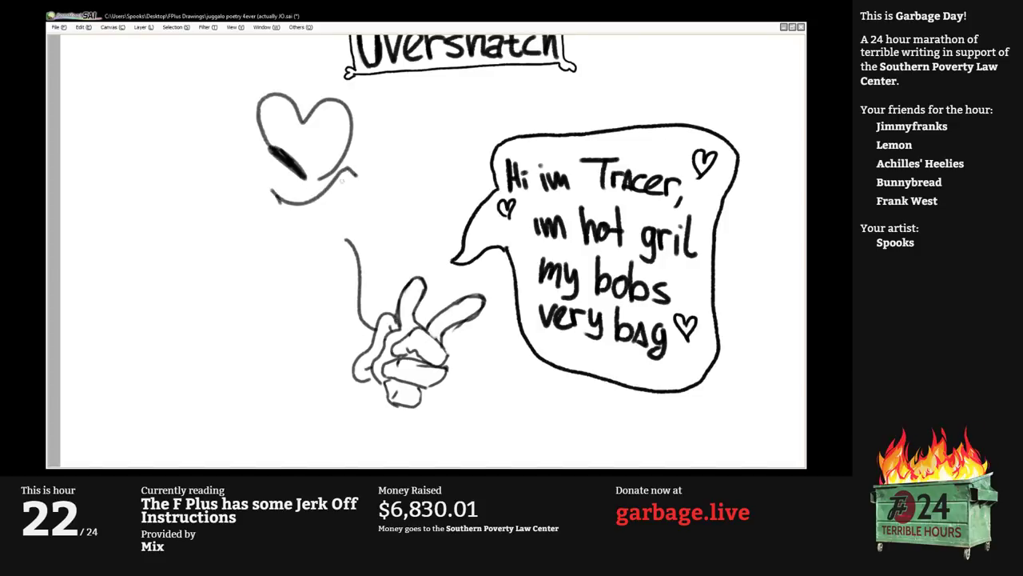
Complete the face with an open grinning mouth, half-lidded eyes with pupils, and a wide muzzle and jaw outline.
mouse_move(348, 169)
mouse_down()
mouse_move(326, 233)
mouse_move(272, 191)
mouse_move(317, 223)
mouse_move(276, 202)
mouse_up()
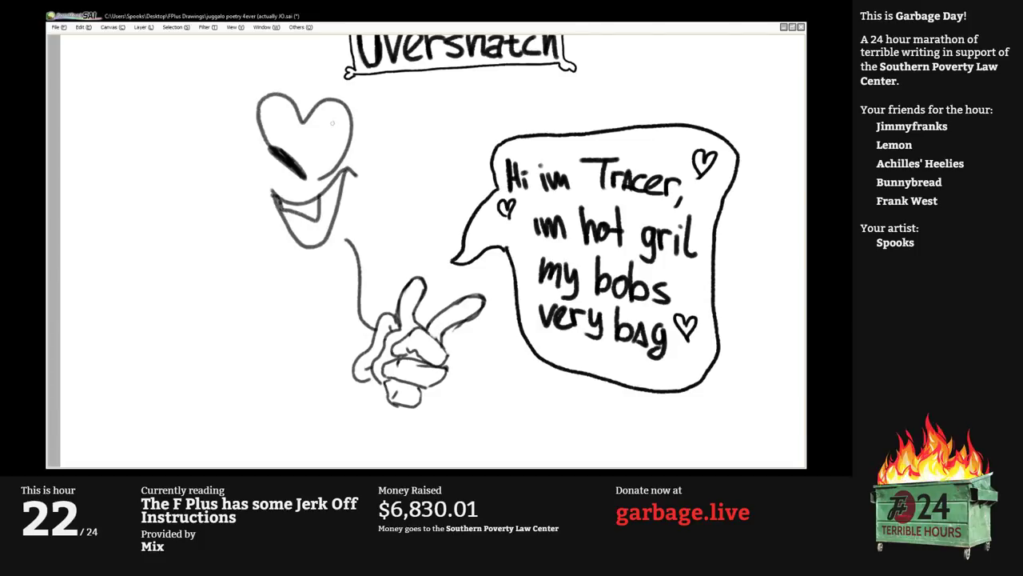
mouse_move(270, 130)
mouse_down()
mouse_move(301, 126)
mouse_move(343, 149)
mouse_move(328, 157)
mouse_move(289, 145)
mouse_up()
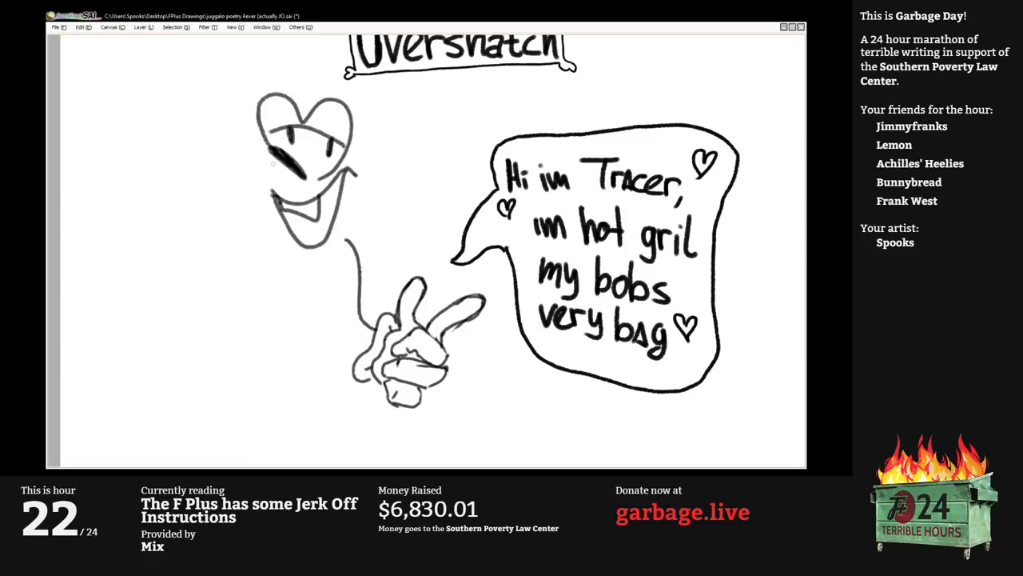
mouse_move(335, 171)
mouse_down()
mouse_move(371, 163)
mouse_move(323, 254)
mouse_move(307, 178)
mouse_move(256, 159)
mouse_up()
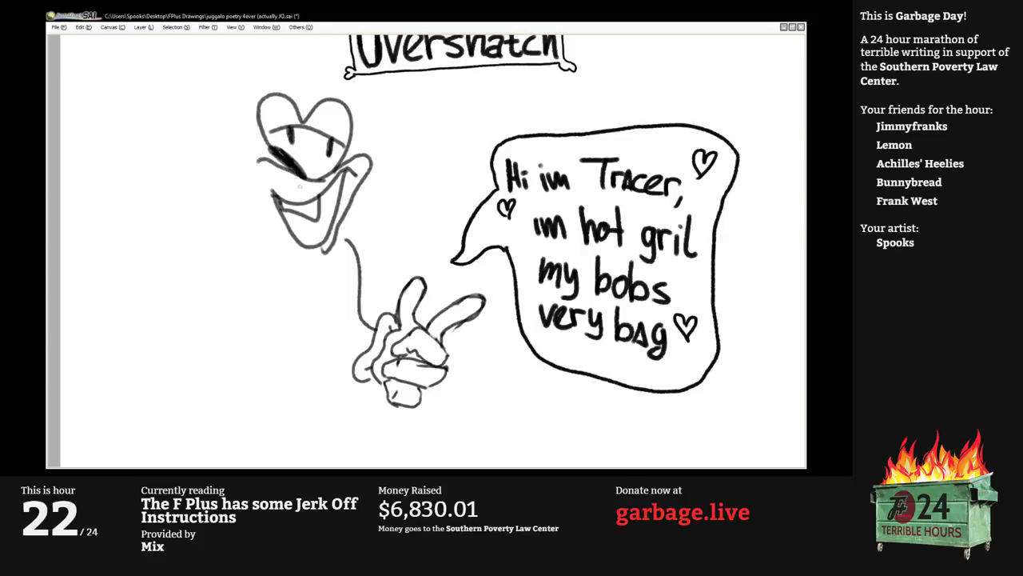
mouse_move(294, 194)
mouse_down()
mouse_move(272, 193)
mouse_move(271, 170)
mouse_move(252, 183)
mouse_move(286, 248)
mouse_move(317, 257)
mouse_move(335, 246)
mouse_move(352, 195)
mouse_move(349, 208)
mouse_up()
mouse_move(297, 121)
mouse_down()
mouse_move(292, 163)
mouse_move(305, 142)
mouse_move(323, 207)
mouse_up()
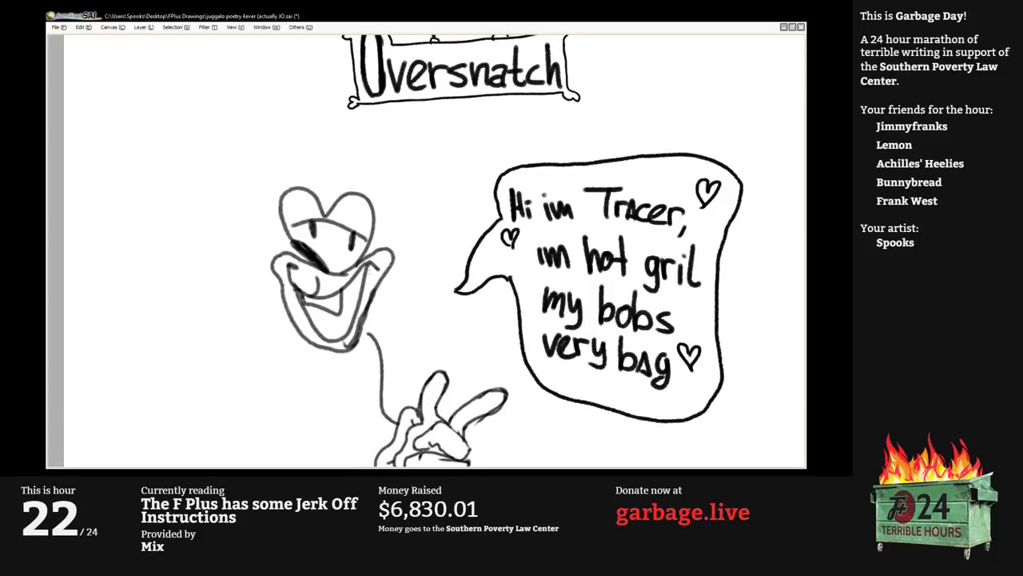
Draw spiky swept-back hair above the heart-shaped eyes and pointed tufts along both sides of the face.
scroll(426, 249, down, 3)
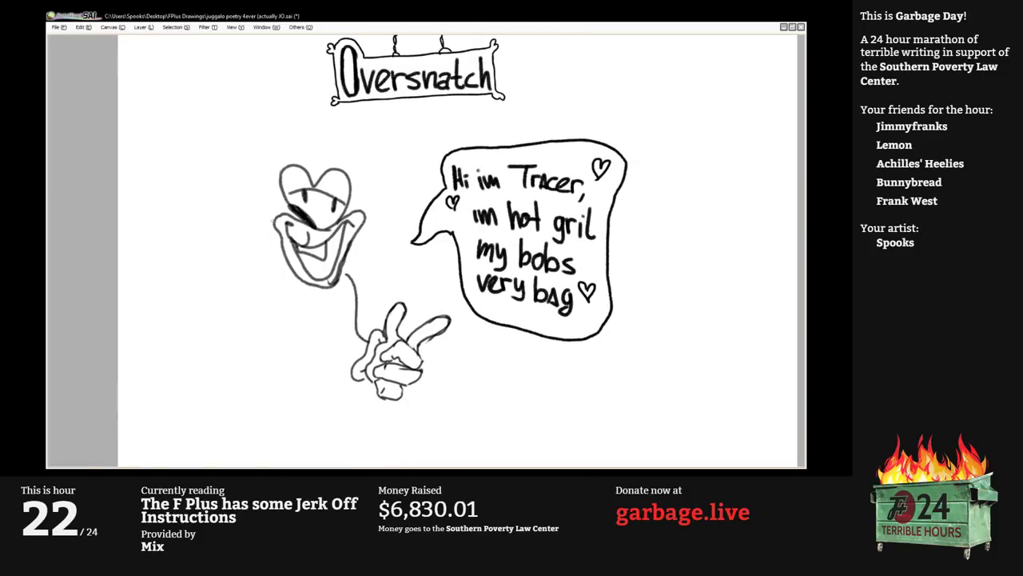
mouse_move(271, 222)
mouse_down()
mouse_move(277, 198)
mouse_move(266, 160)
mouse_move(308, 118)
mouse_move(303, 152)
mouse_move(395, 128)
mouse_move(385, 160)
mouse_move(356, 192)
mouse_move(383, 206)
mouse_move(358, 224)
mouse_up()
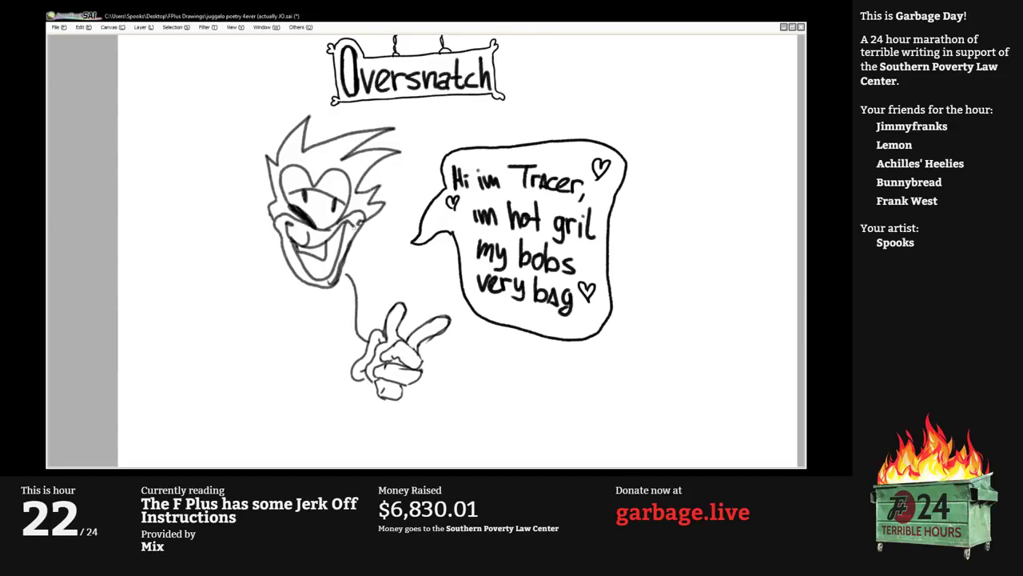
scroll(359, 223, up, 1)
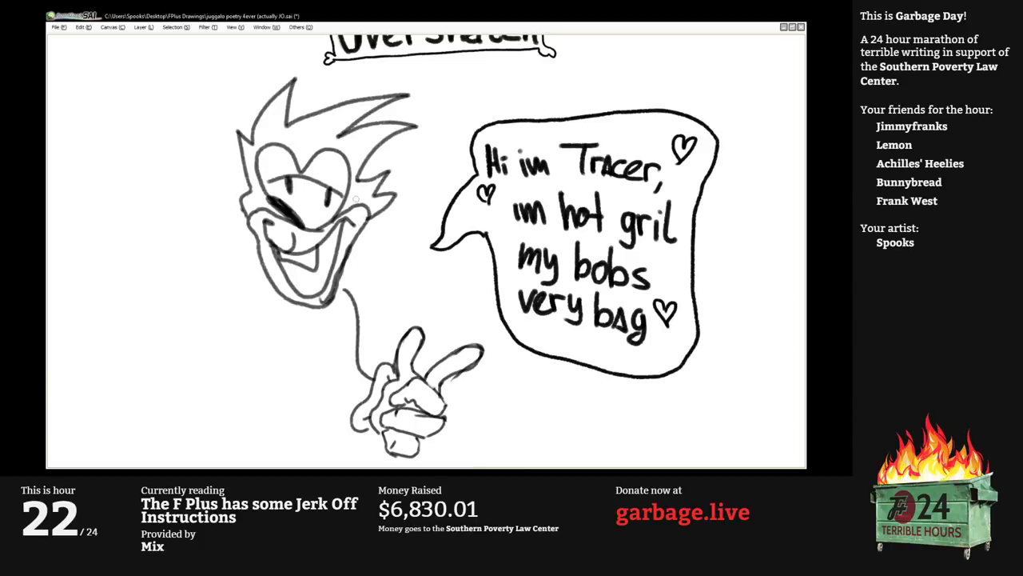
drag(399, 320, 409, 300)
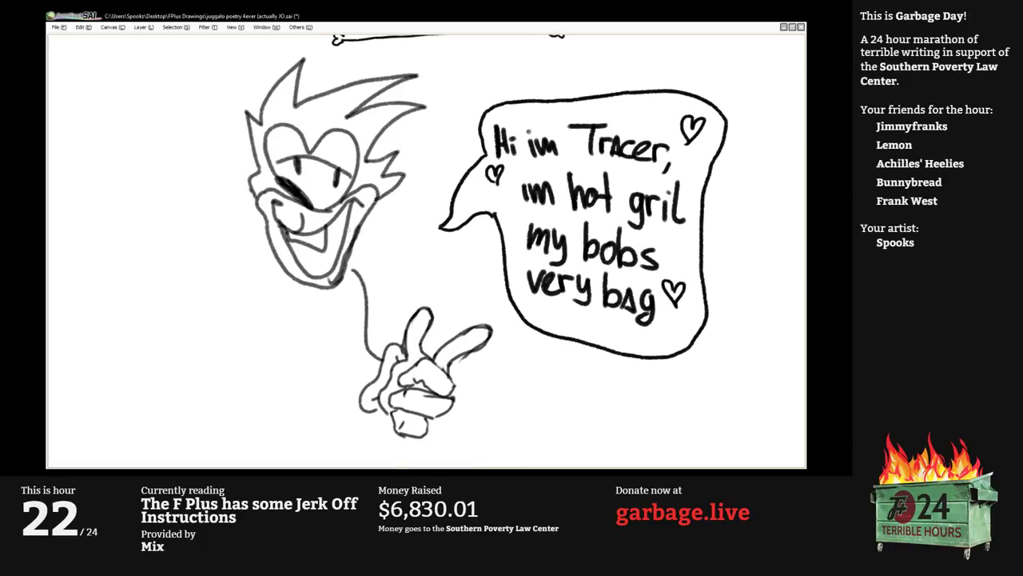
Draw the shoulder line and large rounded chest shape below the jaw, and add the inner line of the arm to the hand.
mouse_move(352, 270)
mouse_down()
mouse_move(365, 236)
mouse_move(220, 305)
mouse_move(214, 329)
mouse_move(226, 342)
mouse_up()
mouse_move(225, 342)
mouse_down()
mouse_move(269, 346)
mouse_move(295, 334)
mouse_up()
key(ctrl+z)
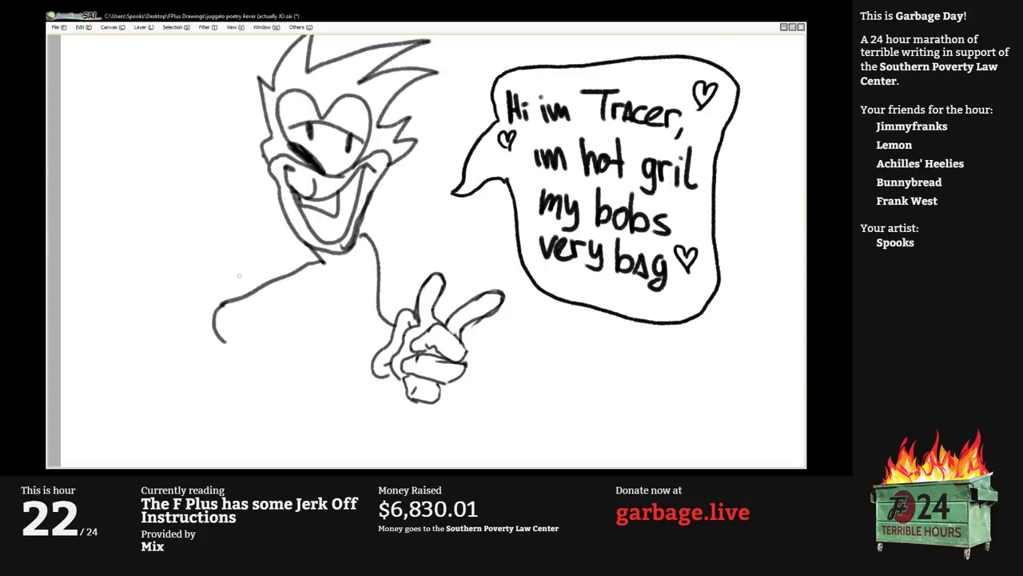
mouse_move(219, 340)
mouse_down()
mouse_move(289, 354)
mouse_move(336, 285)
mouse_up()
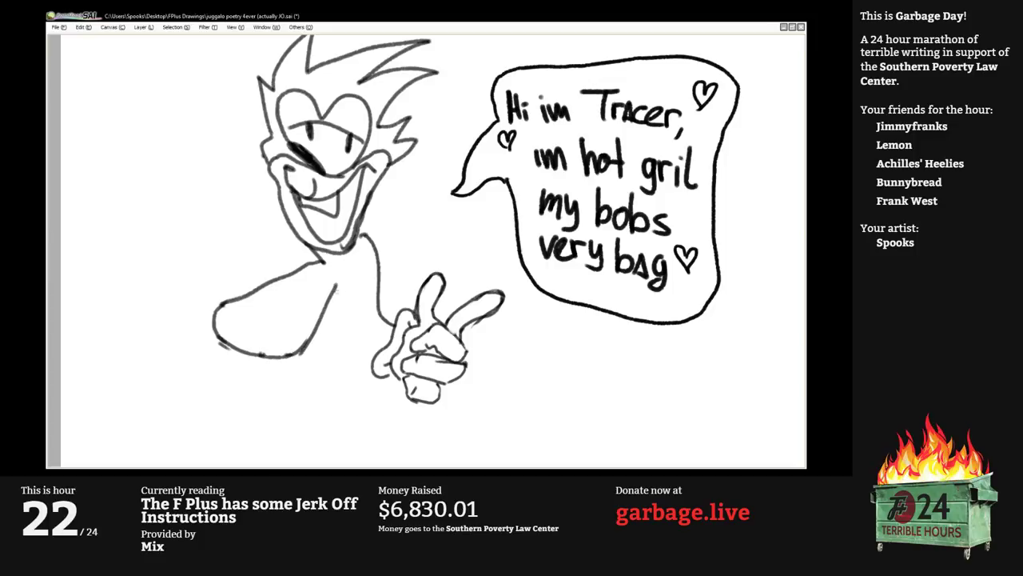
mouse_move(327, 283)
mouse_down()
mouse_move(354, 276)
mouse_move(383, 345)
mouse_up()
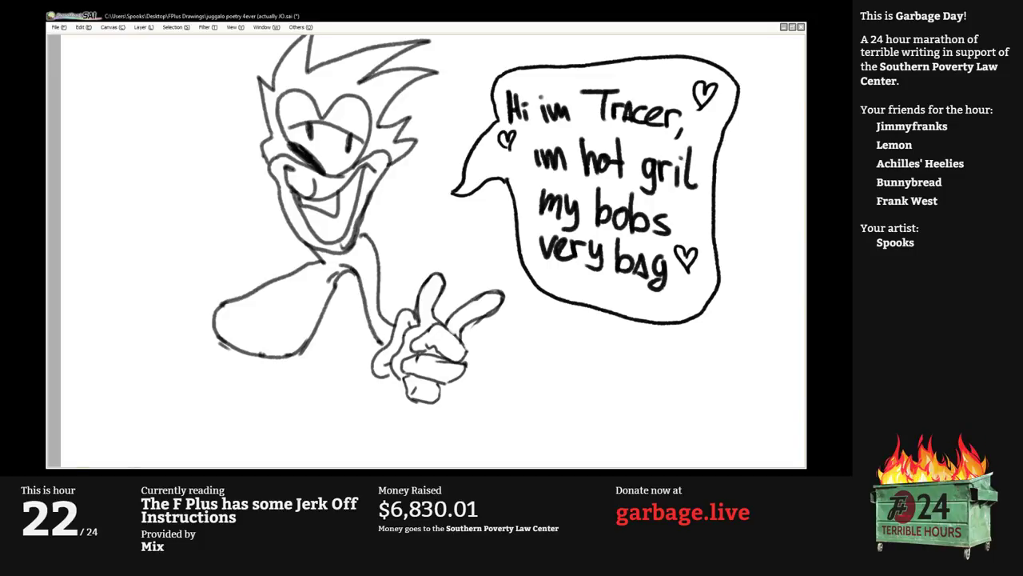
drag(243, 180, 299, 198)
mouse_move(261, 163)
mouse_down()
mouse_move(294, 147)
mouse_move(289, 136)
mouse_move(314, 142)
mouse_up()
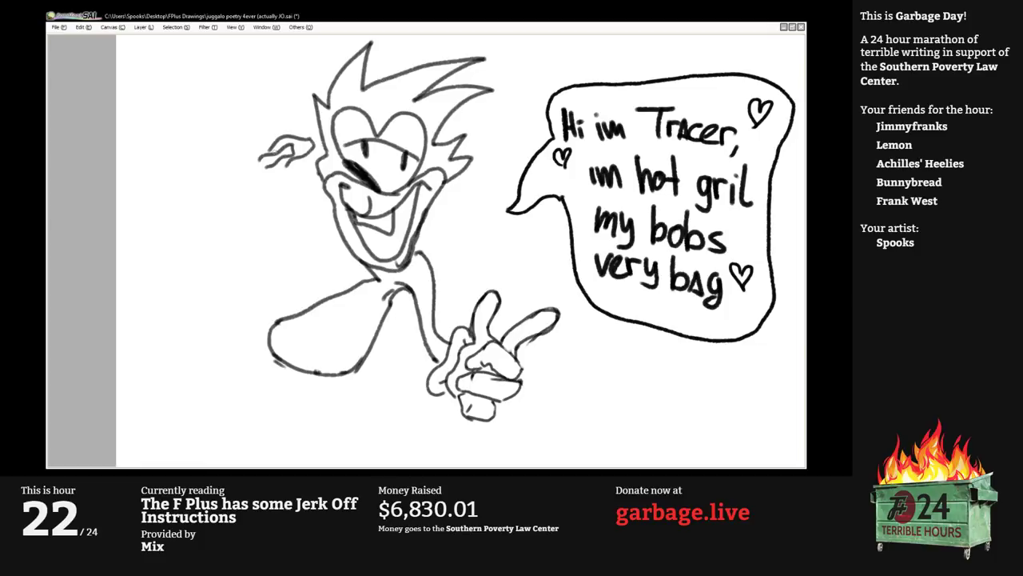
key(ctrl+z)
key(ctrl+z)
key(ctrl+z)
key(ctrl+z)
key(ctrl+z)
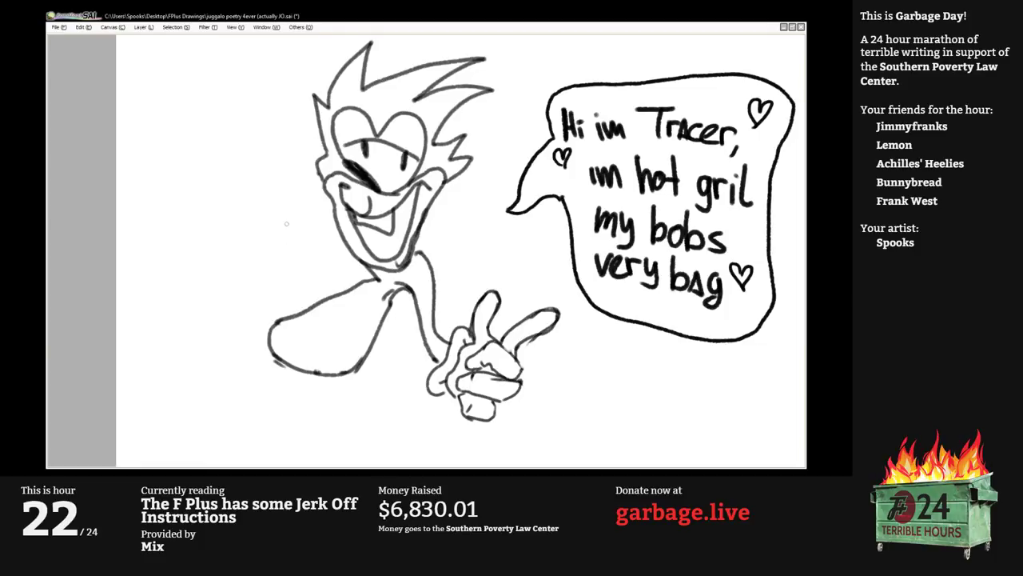
Draw a raised open hand with upright fingers and a thumb beside the character's head.
mouse_move(281, 206)
mouse_down()
mouse_move(315, 155)
mouse_move(290, 171)
mouse_move(315, 112)
mouse_move(288, 149)
mouse_up()
mouse_move(305, 113)
mouse_down()
mouse_move(293, 96)
mouse_move(275, 143)
mouse_up()
mouse_move(288, 126)
mouse_down()
mouse_move(283, 91)
mouse_move(275, 98)
mouse_up()
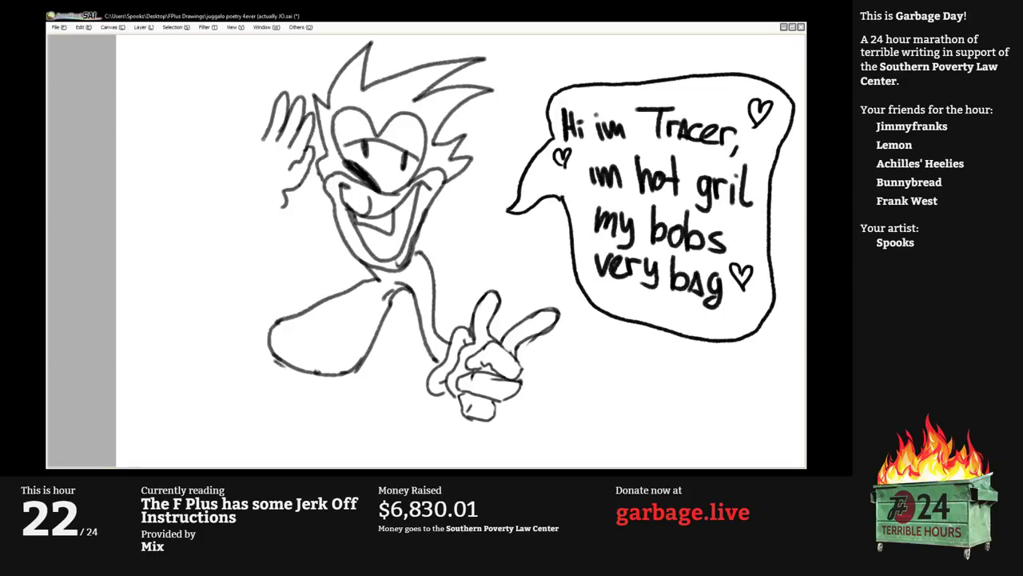
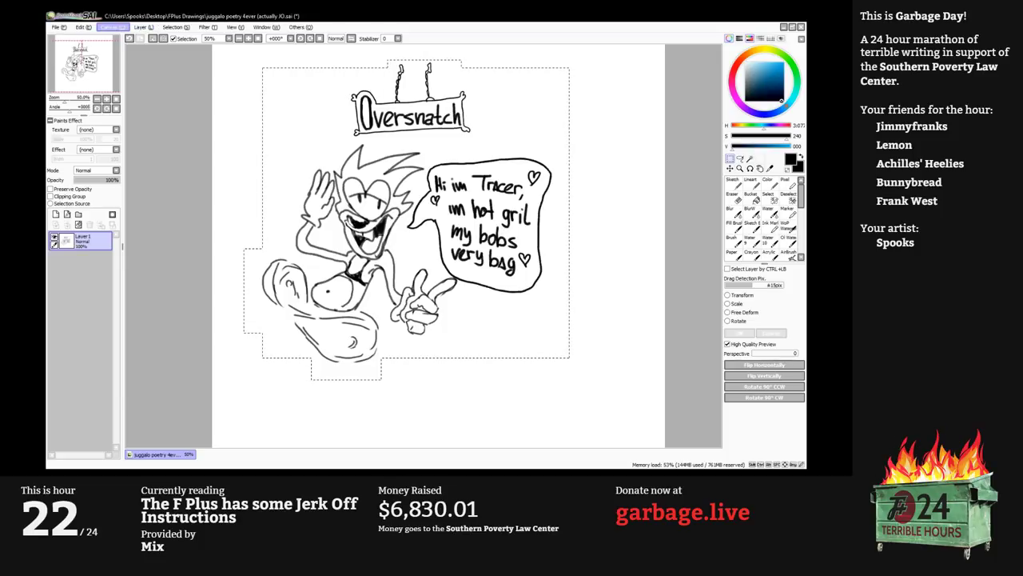
Crop the canvas to the selection around the finished cartoon, deselect, and save a copy of the drawing.
click(136, 53)
key(ctrl+d)
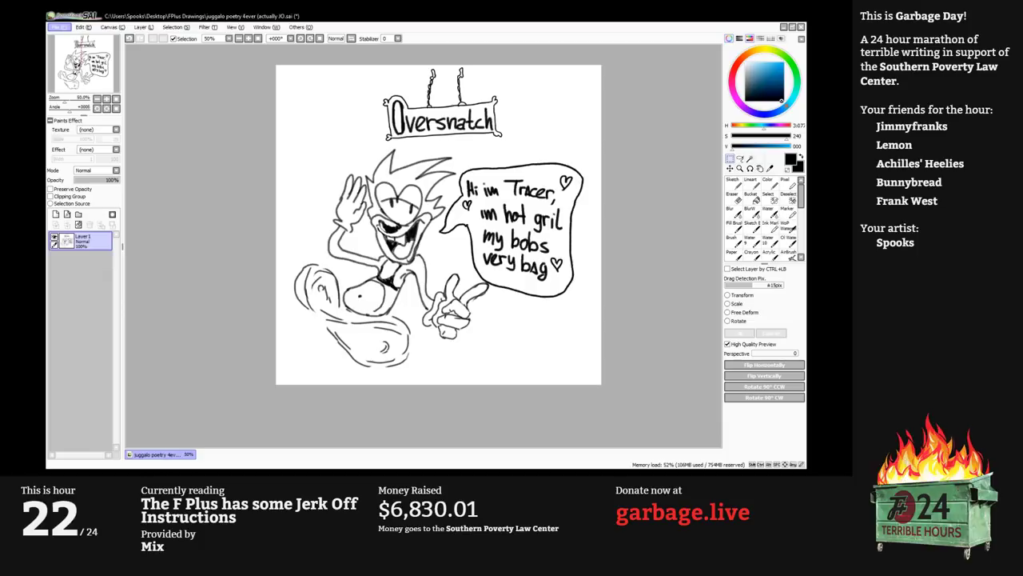
click(73, 72)
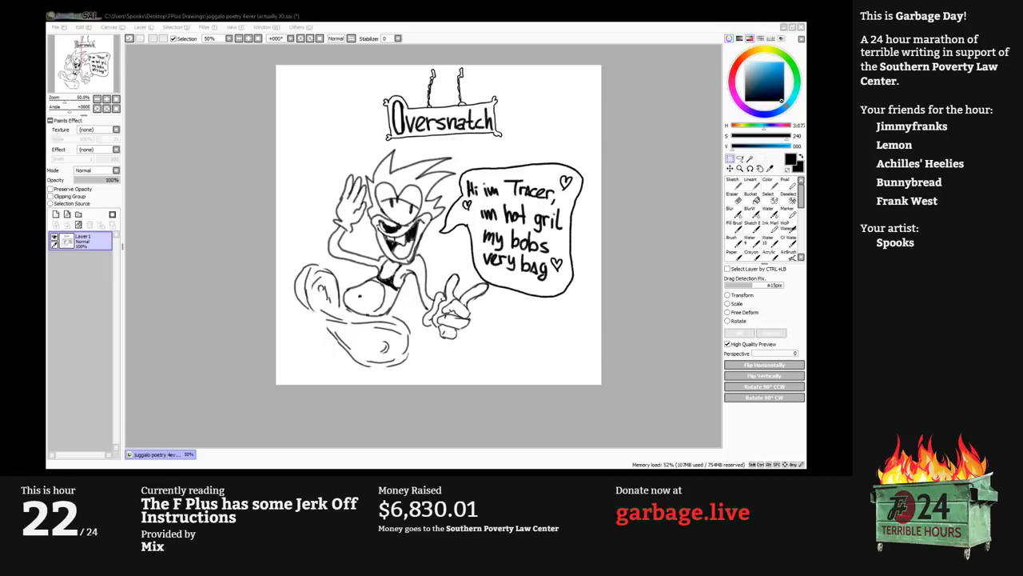
Undo the canvas crop, clear the whole Oversnatch cartoon from the layer, deselect and switch back to the Color brush.
key(alt+Tab)
key(ctrl+z)
key(ctrl+z)
key(ctrl+z)
key(ctrl+z)
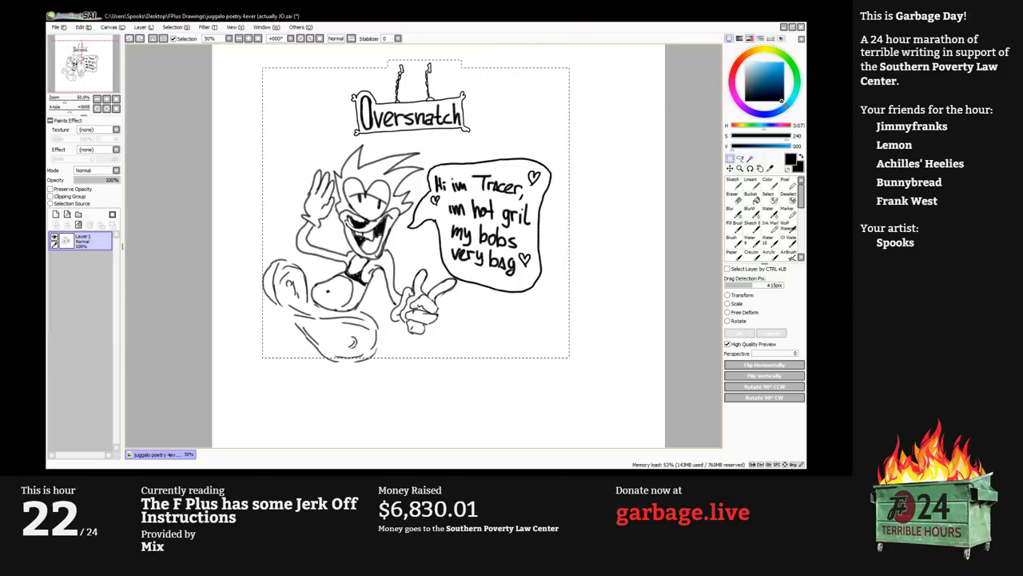
key(Page_Up)
key(Page_Up)
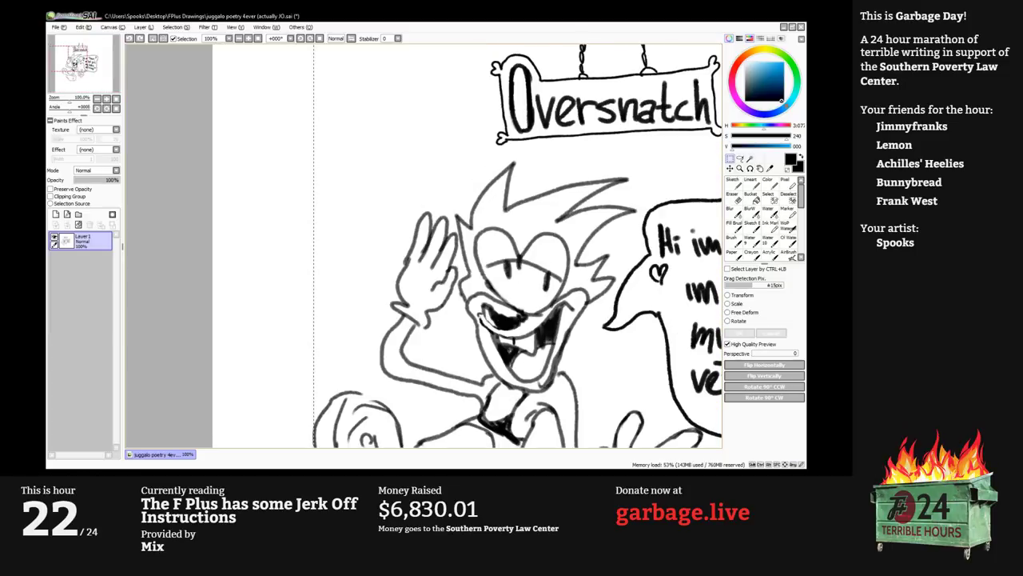
key(Delete)
key(ctrl+d)
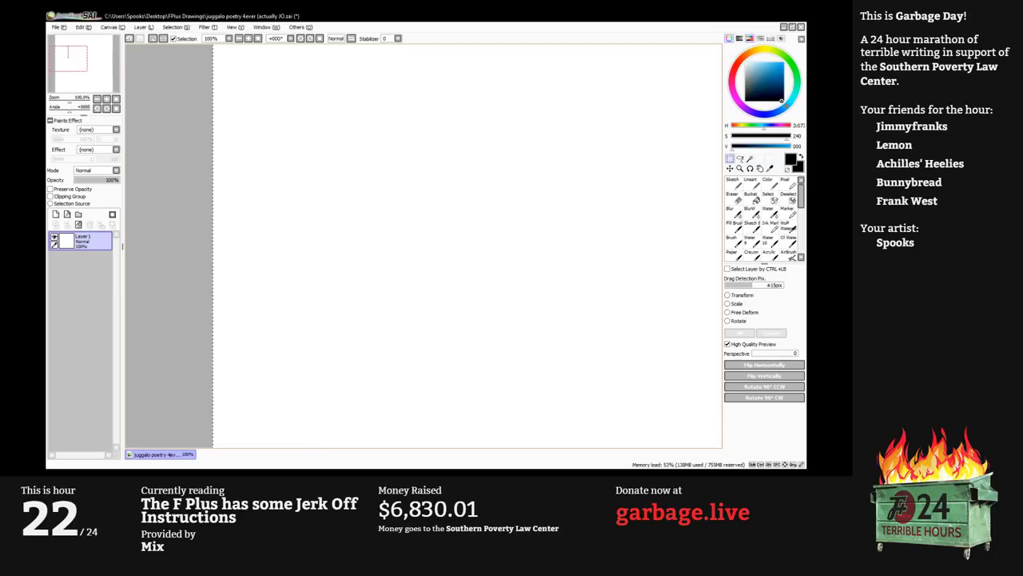
key(ctrl+d)
key(b)
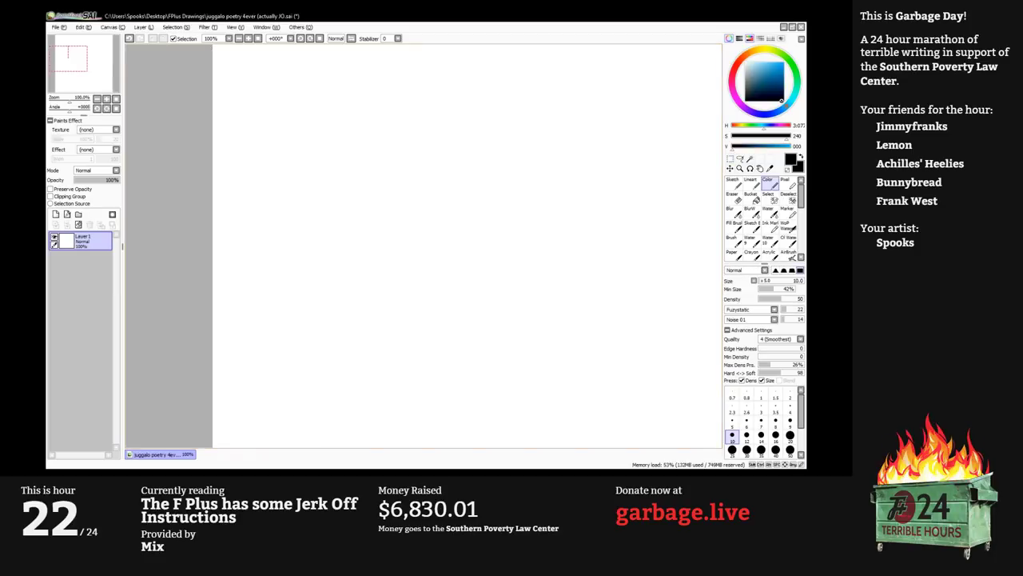
Enlarge the Color brush to size 80 at density 100 and paint a thick black rounded shape on the empty canvas.
key(bracketright)
key(bracketright)
key(bracketright)
key(bracketright)
key(bracketright)
key(bracketright)
key(bracketright)
key(bracketright)
key(bracketright)
key(bracketright)
key(bracketright)
key(bracketright)
mouse_move(591, 189)
mouse_down()
mouse_move(510, 275)
mouse_move(608, 195)
mouse_move(564, 232)
mouse_up()
key(0)
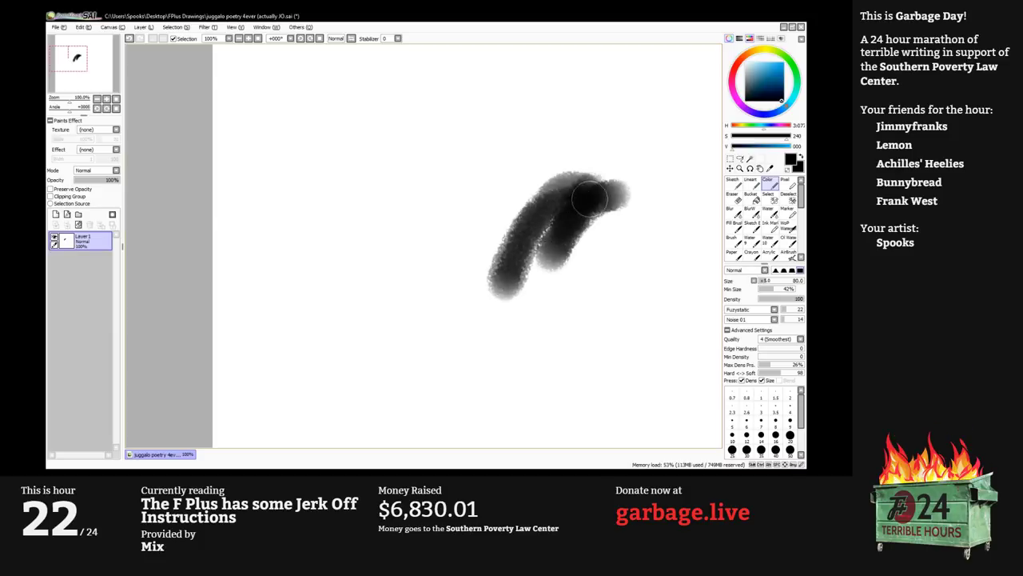
mouse_move(594, 195)
mouse_down()
mouse_move(513, 275)
mouse_move(636, 195)
mouse_move(583, 215)
mouse_move(512, 273)
mouse_move(544, 319)
mouse_move(524, 304)
mouse_move(671, 319)
mouse_up()
mouse_move(663, 183)
mouse_down()
mouse_move(665, 308)
mouse_move(658, 187)
mouse_move(624, 251)
mouse_move(643, 280)
mouse_move(560, 256)
mouse_move(610, 280)
mouse_move(508, 212)
mouse_up()
Clear the inside of the black shape with the transparent colour, leaving a thick speech bubble outline.
key(x)
mouse_move(552, 245)
mouse_down()
mouse_move(540, 280)
mouse_move(655, 296)
mouse_move(648, 210)
mouse_move(576, 209)
mouse_move(547, 230)
mouse_move(563, 225)
mouse_move(607, 264)
mouse_move(631, 239)
mouse_move(568, 259)
mouse_move(586, 233)
mouse_move(591, 263)
mouse_move(619, 277)
mouse_up()
key([)
mouse_move(638, 205)
mouse_down()
mouse_move(587, 192)
mouse_move(595, 191)
mouse_move(534, 241)
mouse_move(542, 220)
mouse_move(520, 257)
mouse_move(520, 283)
mouse_move(539, 292)
mouse_move(610, 292)
mouse_up()
Reduce the brush to size 12 in black and letter "DAMN YOU," with the addressed person's name below it inside the bubble.
key(x)
key(bracketleft)
key(bracketleft)
key(bracketleft)
key(bracketleft)
key(bracketleft)
key(bracketleft)
key(bracketleft)
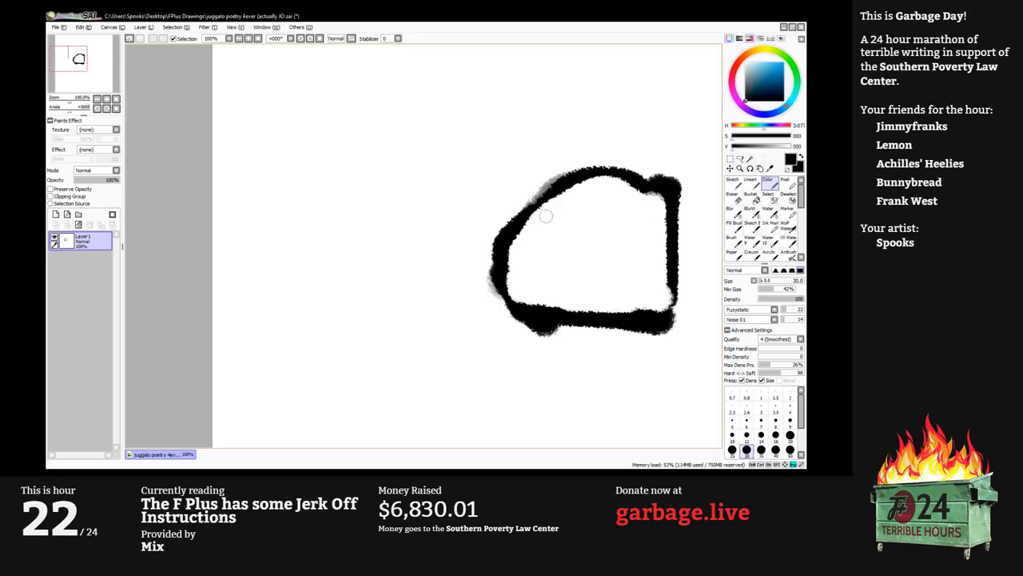
mouse_move(543, 203)
mouse_down()
mouse_move(542, 233)
mouse_move(575, 235)
mouse_move(592, 214)
mouse_move(596, 232)
mouse_move(602, 212)
mouse_move(613, 231)
mouse_move(614, 211)
mouse_up()
key(ctrl+z)
key(ctrl+z)
key(bracketleft)
key(bracketleft)
mouse_move(622, 217)
mouse_down()
mouse_move(626, 230)
mouse_move(636, 214)
mouse_move(629, 240)
mouse_move(644, 220)
mouse_move(661, 236)
mouse_up()
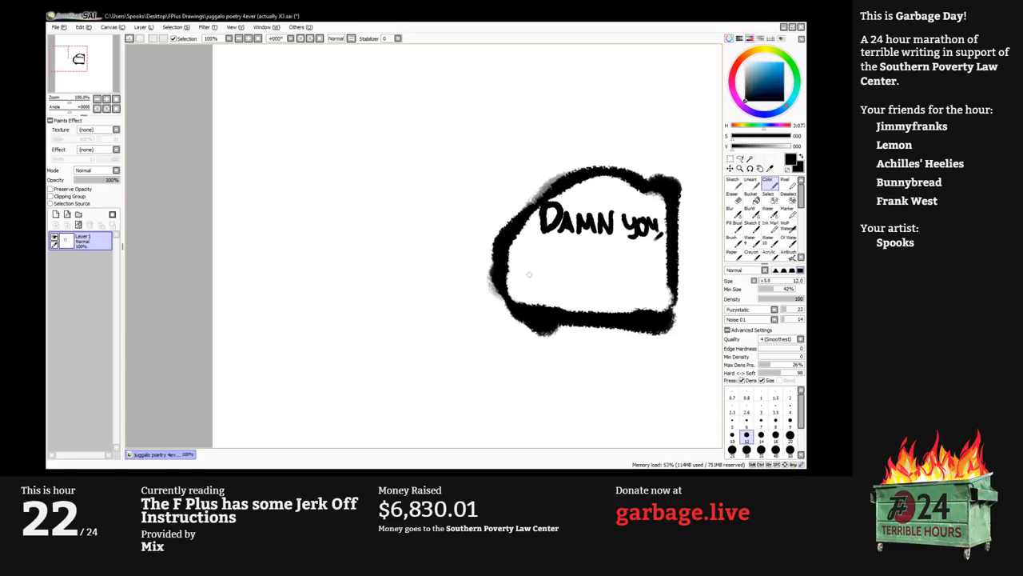
mouse_move(535, 244)
mouse_down()
mouse_move(528, 281)
mouse_move(543, 245)
mouse_move(549, 286)
mouse_move(548, 267)
mouse_move(564, 288)
mouse_move(604, 283)
mouse_move(607, 297)
mouse_up()
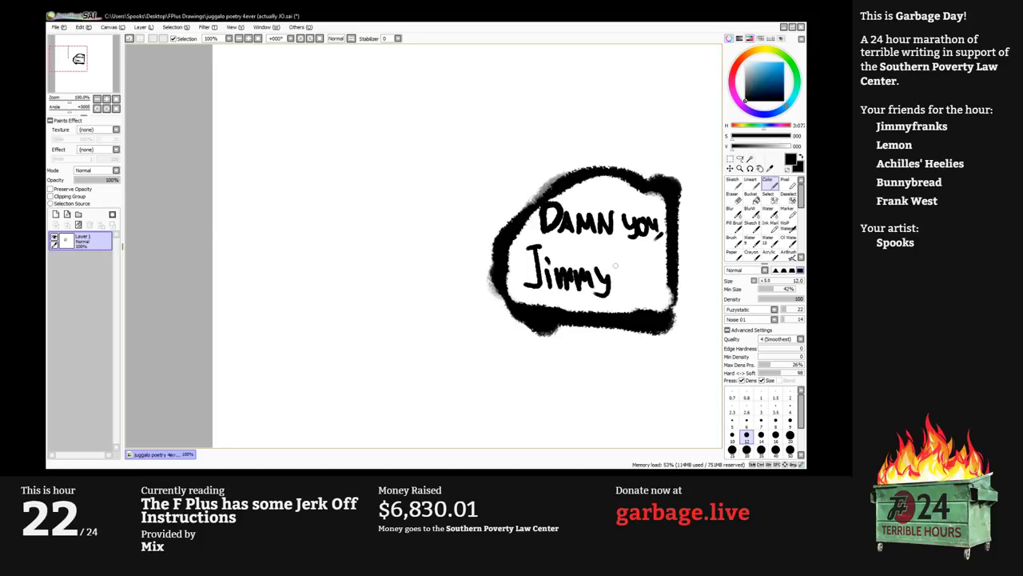
mouse_move(624, 256)
mouse_down()
mouse_move(614, 280)
mouse_move(633, 270)
mouse_move(645, 288)
mouse_move(657, 285)
mouse_up()
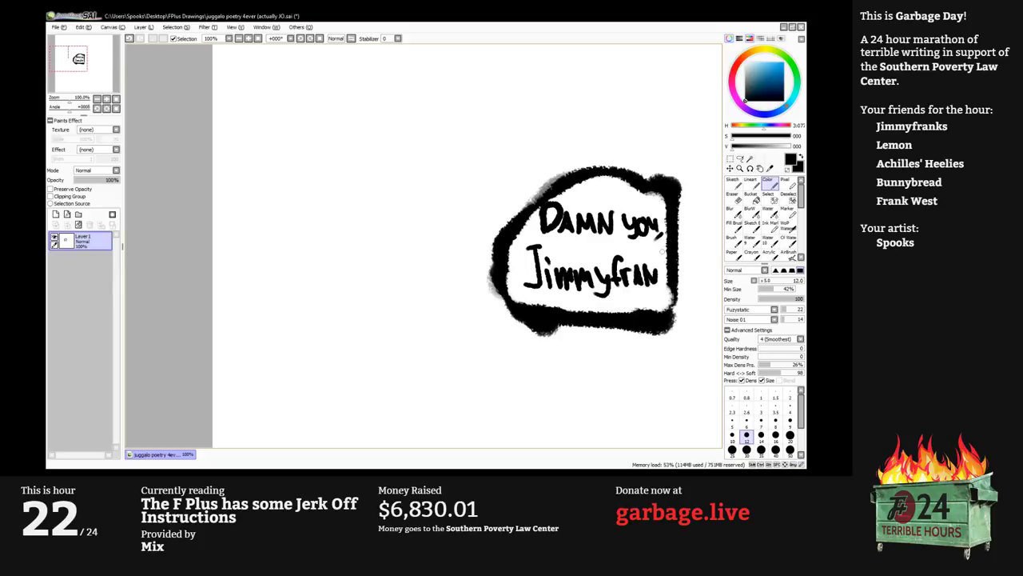
Erase the bubble's edge beside the name to make room and rework that area with the brush at size 14.
key(e)
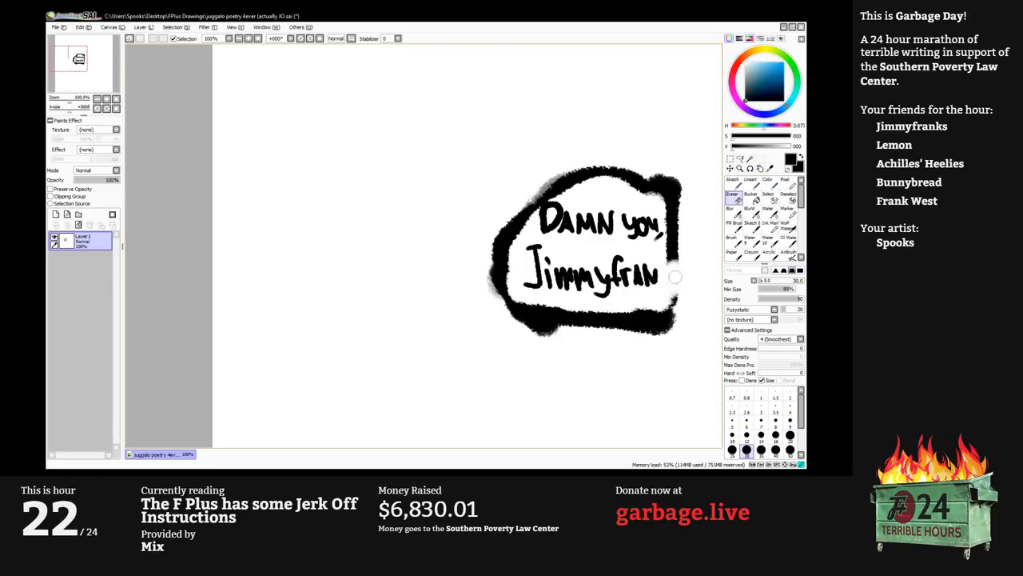
mouse_move(675, 276)
mouse_down()
mouse_move(680, 296)
mouse_move(681, 275)
mouse_move(664, 286)
mouse_move(681, 284)
mouse_move(684, 262)
mouse_move(697, 279)
mouse_move(670, 320)
mouse_move(529, 247)
mouse_move(683, 410)
mouse_move(738, 448)
mouse_move(714, 428)
mouse_up()
key(e)
key([)
key(bracketright)
key(bracketright)
key(Tab)
mouse_move(622, 364)
mouse_down()
mouse_move(558, 303)
mouse_move(666, 357)
mouse_up()
key(Tab)
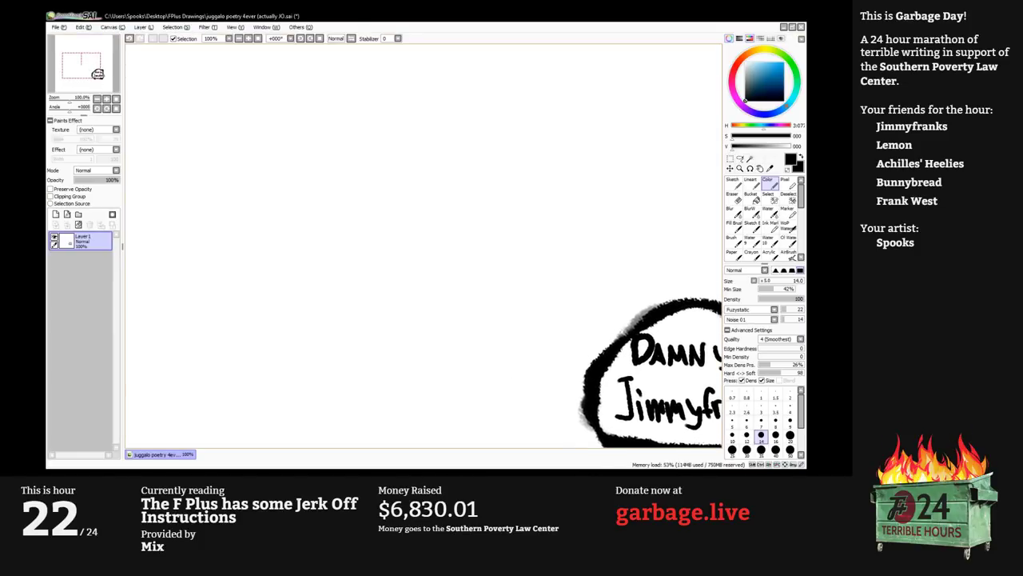
Add a new layer above the speech bubble and set the brush to density 50 and size 10.
click(55, 214)
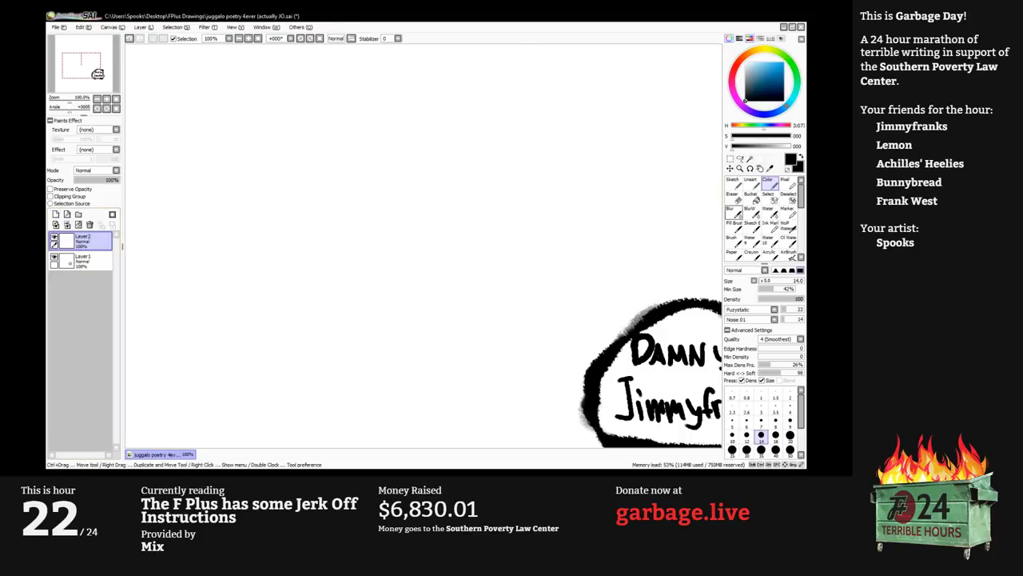
key(5)
key(alt+Tab)
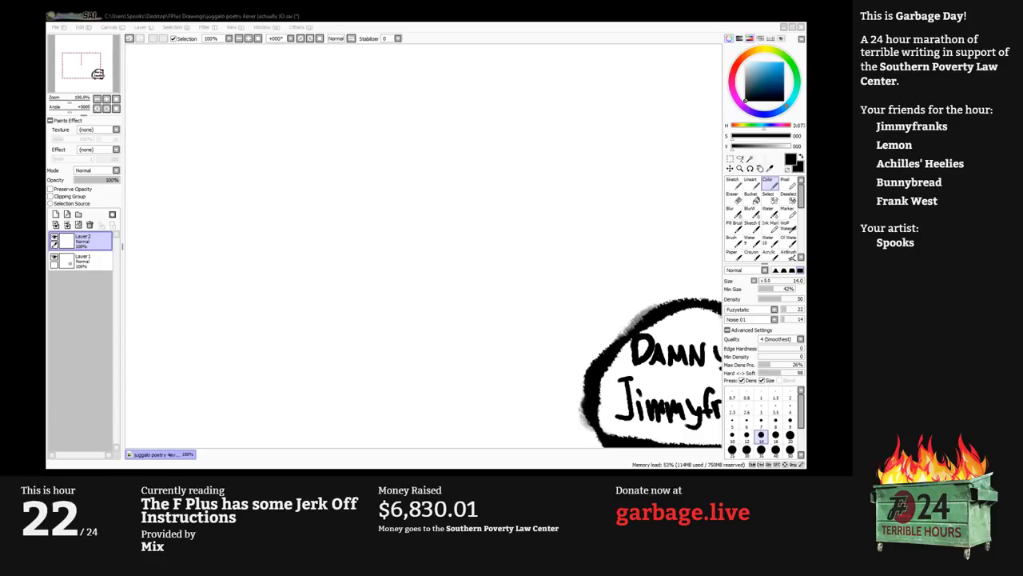
click(546, 132)
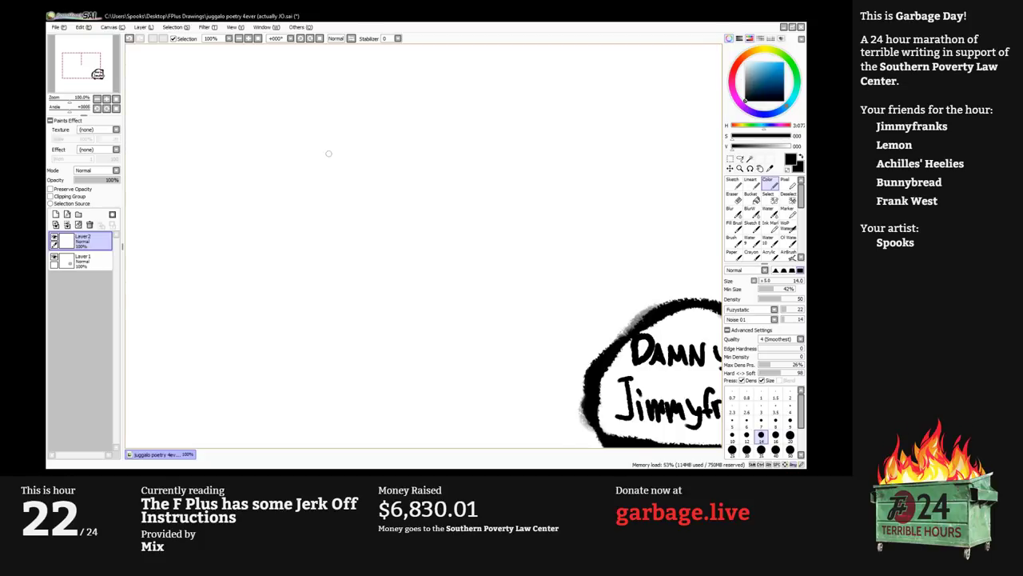
drag(316, 186, 336, 257)
mouse_move(406, 184)
mouse_down()
mouse_move(343, 213)
mouse_move(349, 225)
mouse_up()
key(bracketleft)
key(bracketleft)
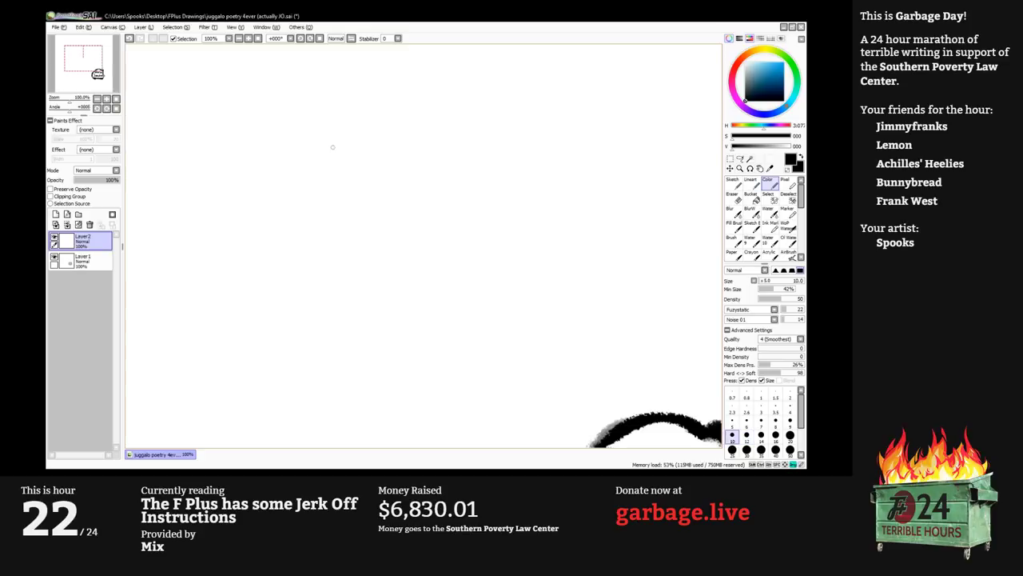
Sketch a long curved top line with a squared-off end, and two small arches with a dark dot under each below it.
mouse_move(291, 155)
mouse_down()
mouse_move(369, 149)
mouse_move(427, 160)
mouse_move(459, 189)
mouse_move(447, 226)
mouse_move(406, 224)
mouse_up()
key(alt+Tab)
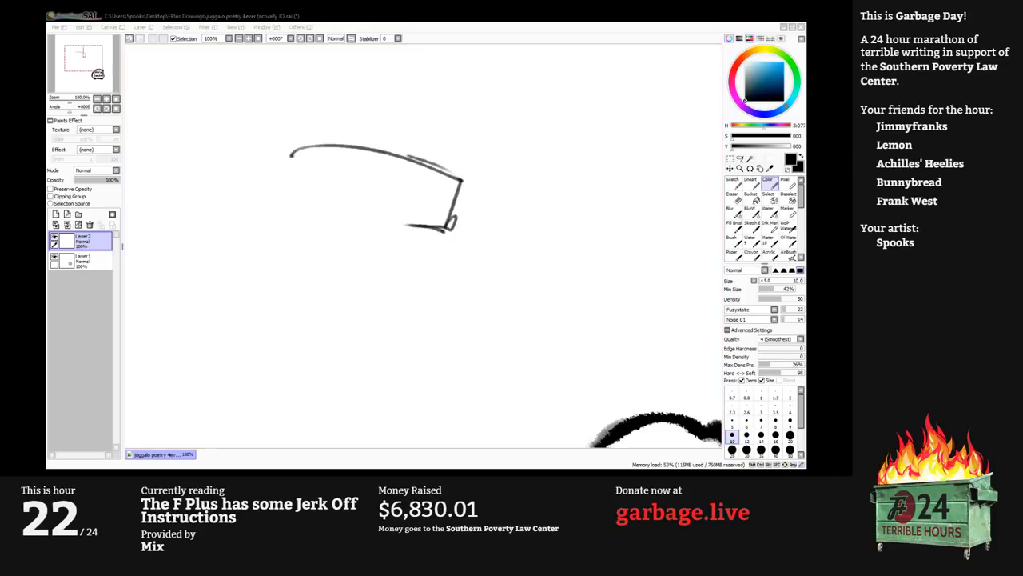
click(392, 165)
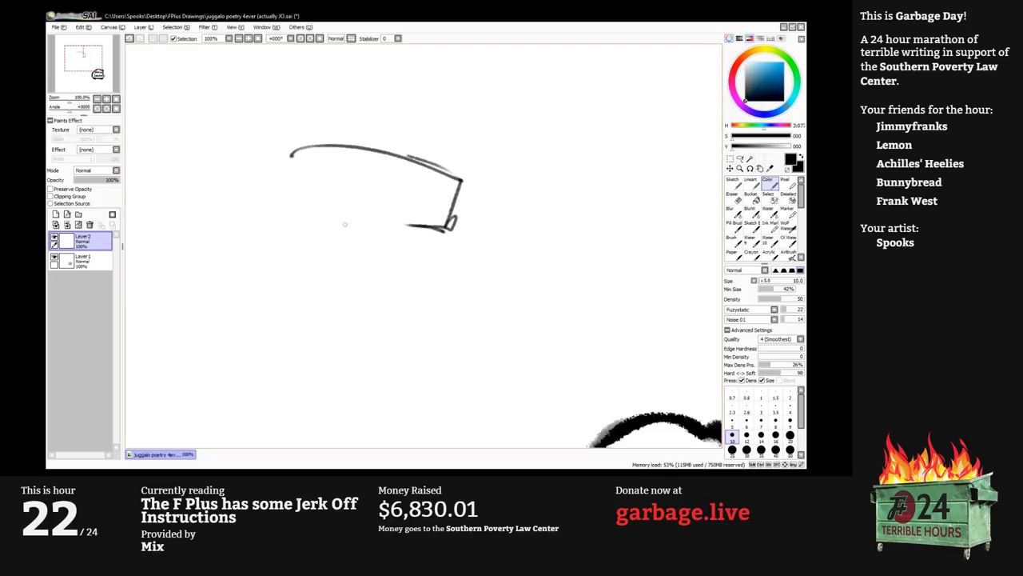
mouse_move(343, 230)
mouse_down()
mouse_move(390, 231)
mouse_move(358, 235)
mouse_move(381, 234)
mouse_up()
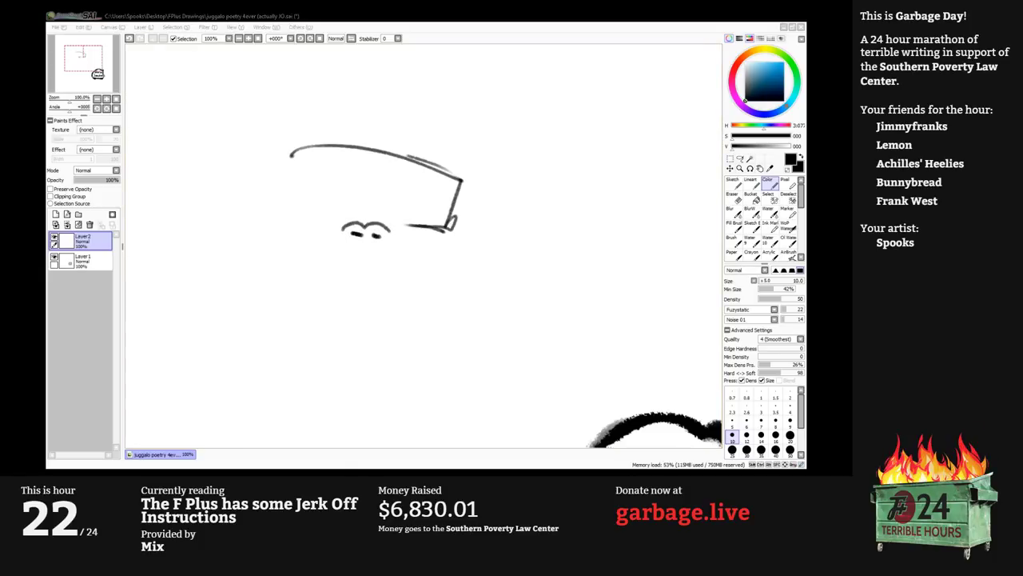
click(375, 232)
Sketch the long curved upper lip with a rounded cheek at one end, a creased mouth corner and a lower lip line.
mouse_move(292, 270)
mouse_down()
mouse_move(399, 266)
mouse_move(461, 281)
mouse_move(430, 271)
mouse_move(452, 277)
mouse_up()
drag(442, 243, 430, 234)
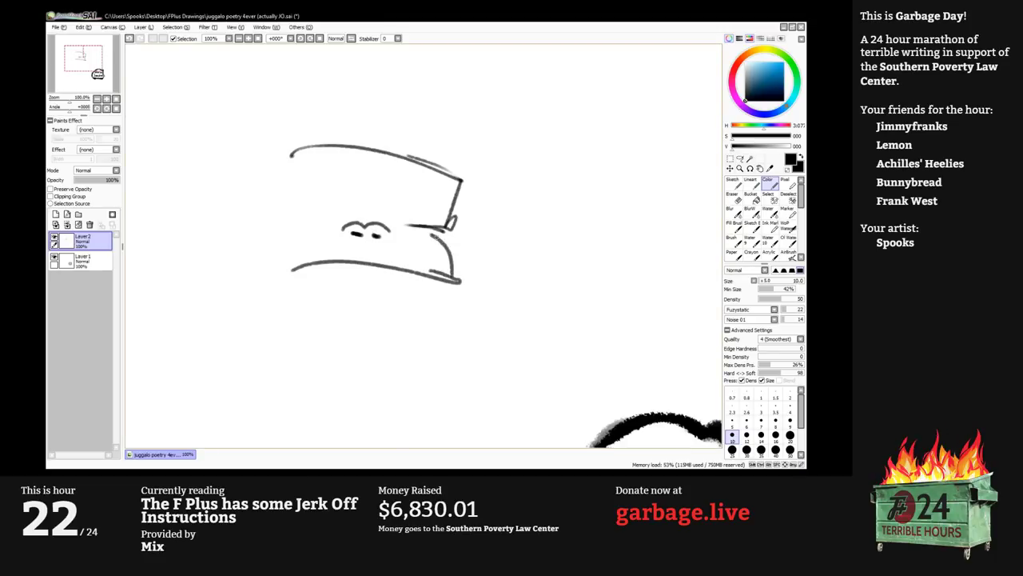
key(alt+Tab)
drag(373, 206, 384, 175)
key(alt+Tab)
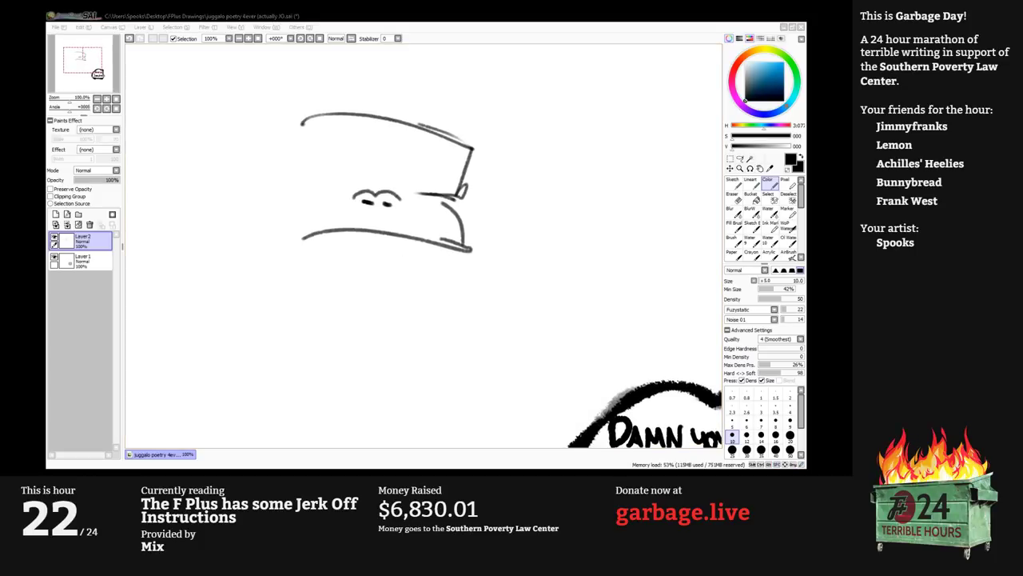
key(alt+Tab)
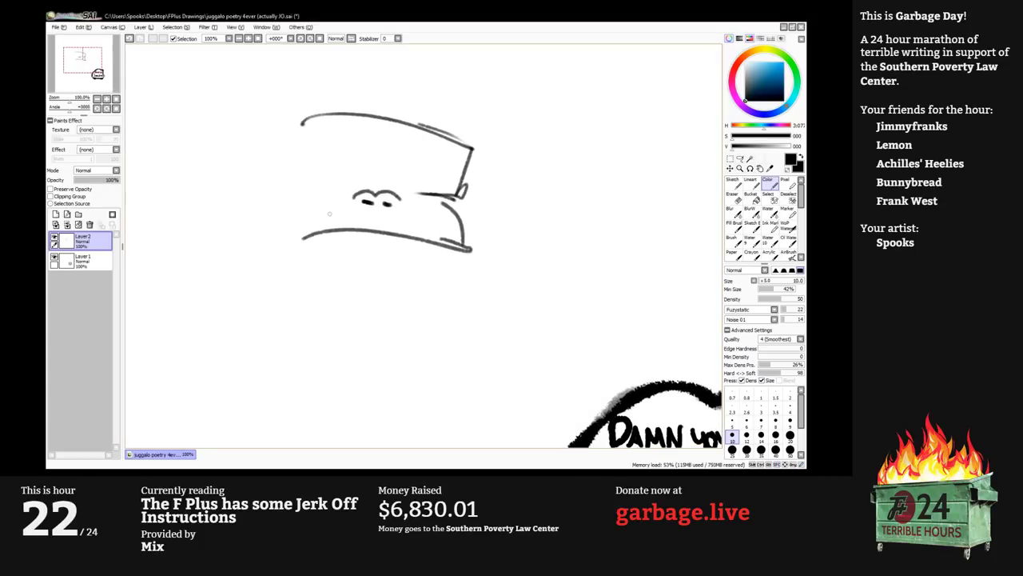
mouse_move(312, 238)
mouse_down()
mouse_move(292, 234)
mouse_move(300, 217)
mouse_move(301, 257)
mouse_move(467, 274)
mouse_move(464, 284)
mouse_up()
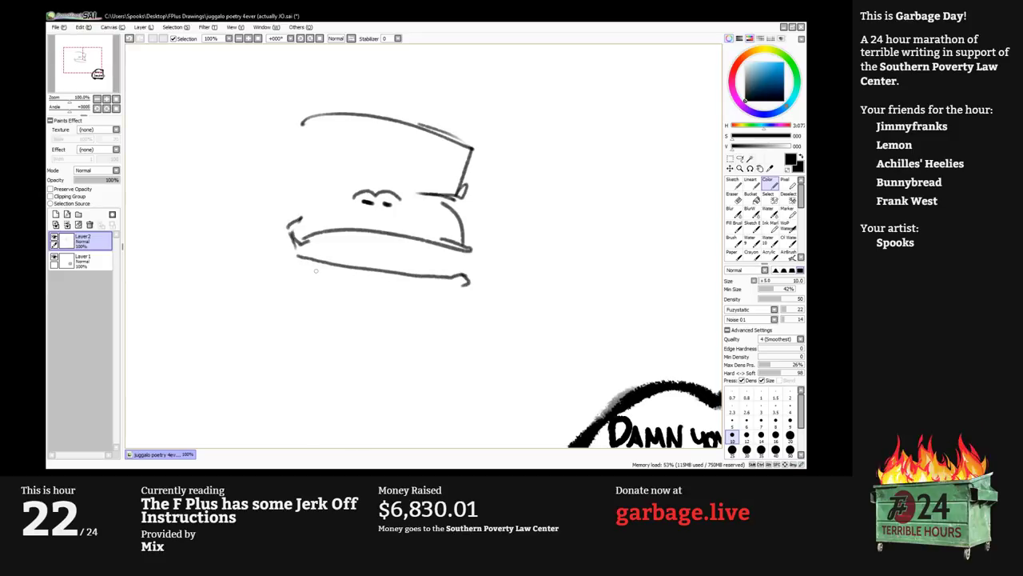
Sketch a second lower lip line with a crease beneath it and a wide rounded chin curve below the mouth.
mouse_move(316, 270)
mouse_down()
mouse_move(464, 288)
mouse_move(333, 281)
mouse_move(422, 300)
mouse_move(364, 286)
mouse_up()
mouse_move(461, 289)
mouse_down()
mouse_move(457, 305)
mouse_move(435, 317)
mouse_up()
key(alt+Tab)
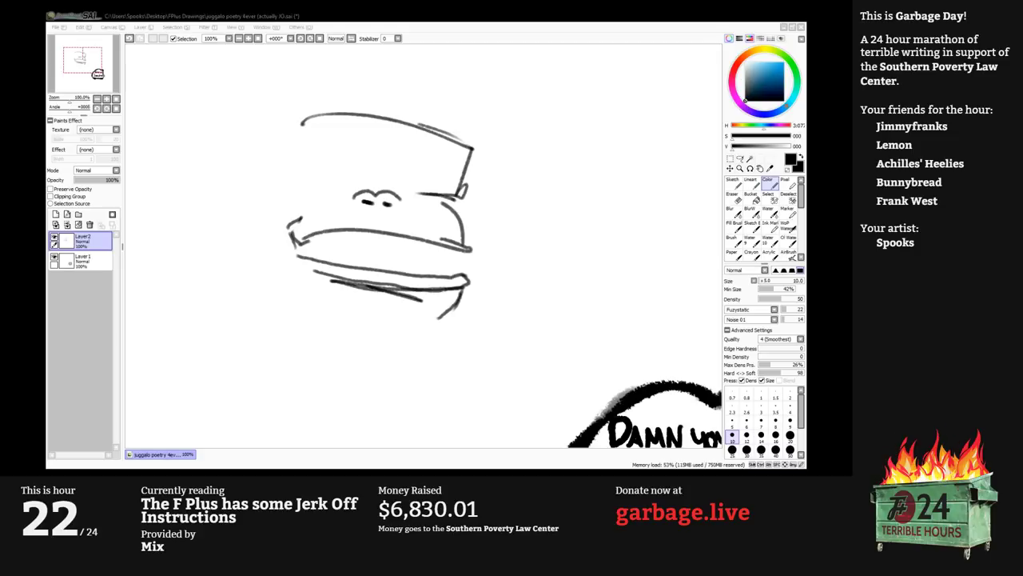
key(alt+Tab)
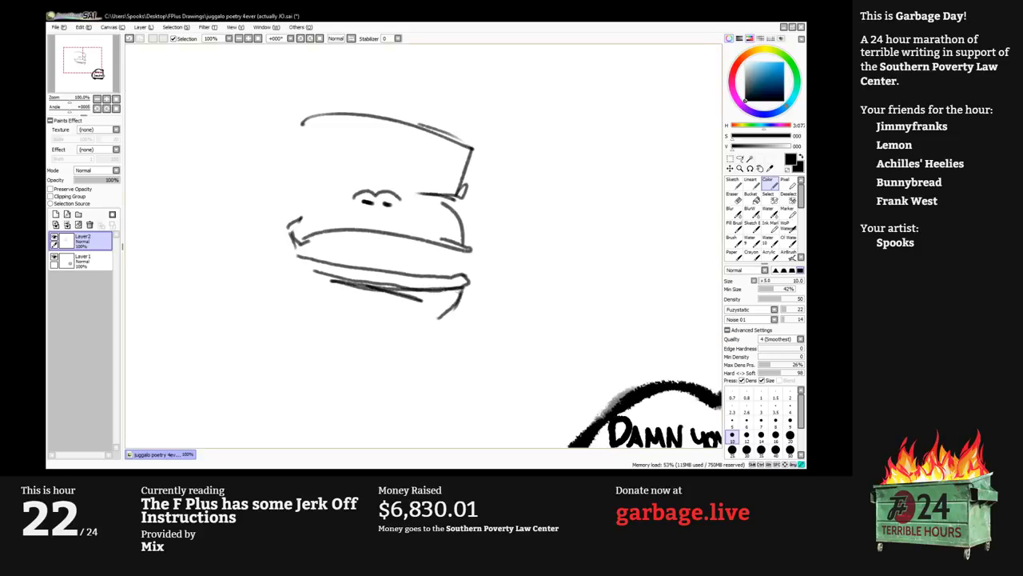
mouse_move(461, 288)
mouse_down()
mouse_move(450, 313)
mouse_move(409, 335)
mouse_move(339, 340)
mouse_move(274, 291)
mouse_up()
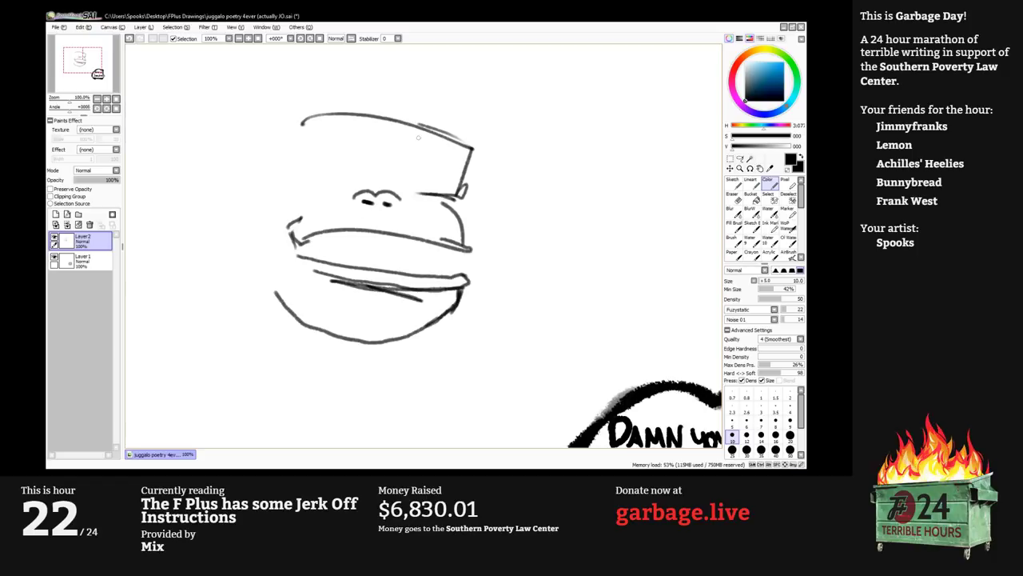
Close the long shape above the nose into a visor outline with a rounded far end and a lower edge running to the nose.
key(alt+Tab)
key(alt+Tab)
mouse_move(305, 119)
mouse_down()
mouse_move(284, 139)
mouse_move(285, 160)
mouse_up()
key(alt+Tab)
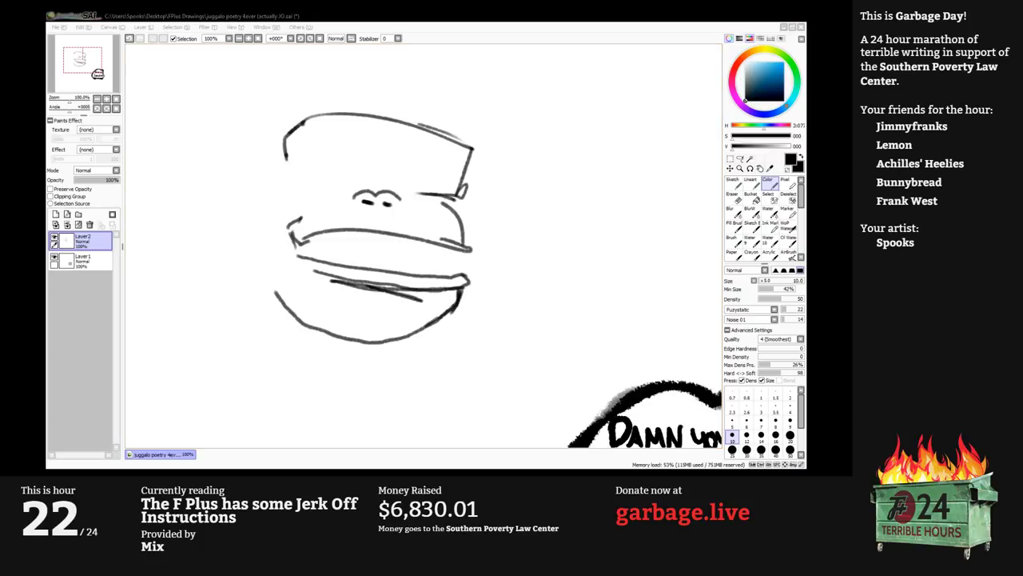
key(alt+Tab)
mouse_move(286, 151)
mouse_down()
mouse_move(288, 168)
mouse_move(354, 185)
mouse_up()
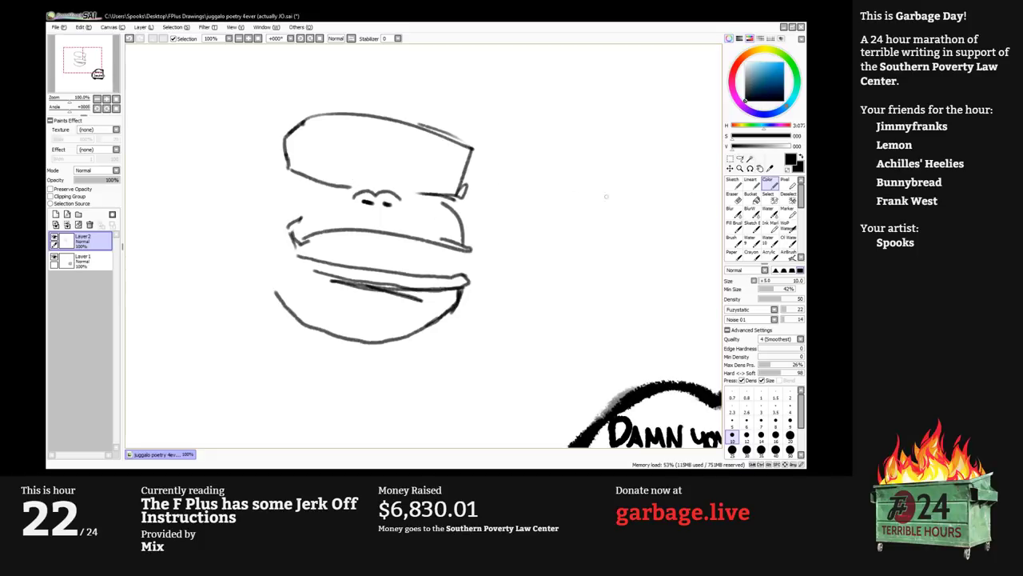
Lasso and enlarge the nose, darken its arches, and add a narrow side edge to the visor's rounded end.
click(740, 159)
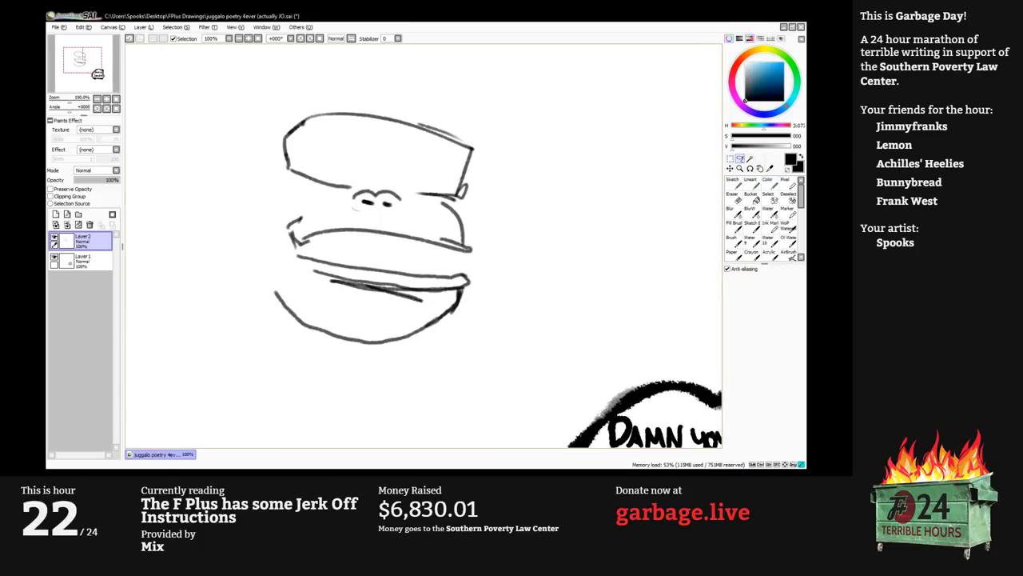
mouse_move(352, 204)
mouse_down()
mouse_move(386, 178)
mouse_move(380, 210)
mouse_move(356, 206)
mouse_up()
key(ctrl+t)
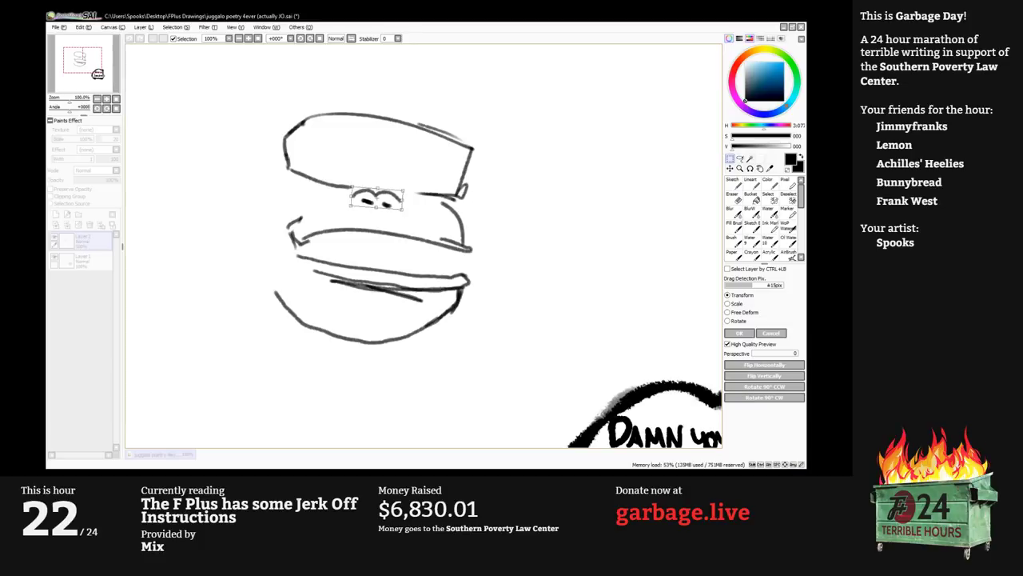
drag(402, 190, 425, 185)
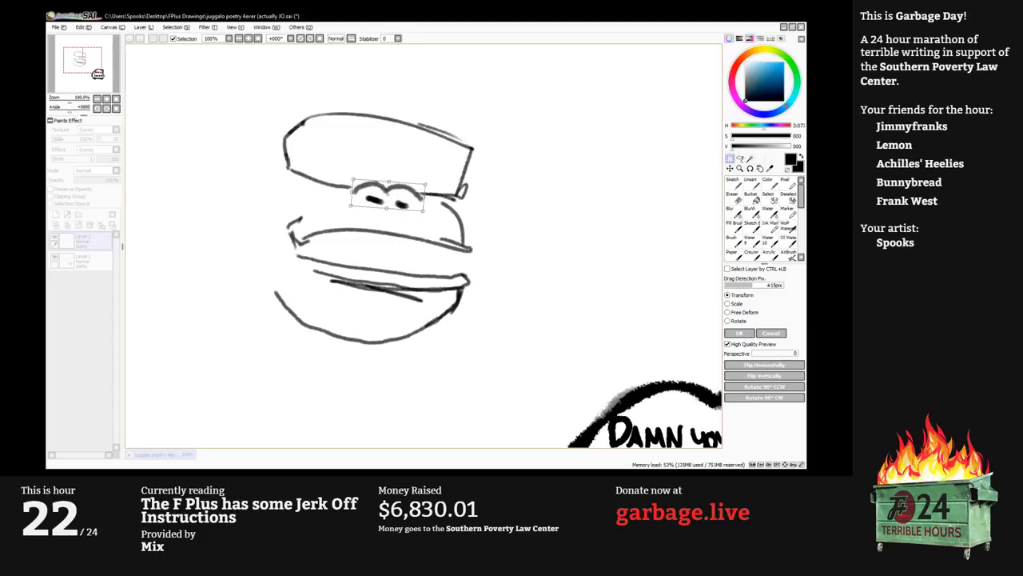
key(Return)
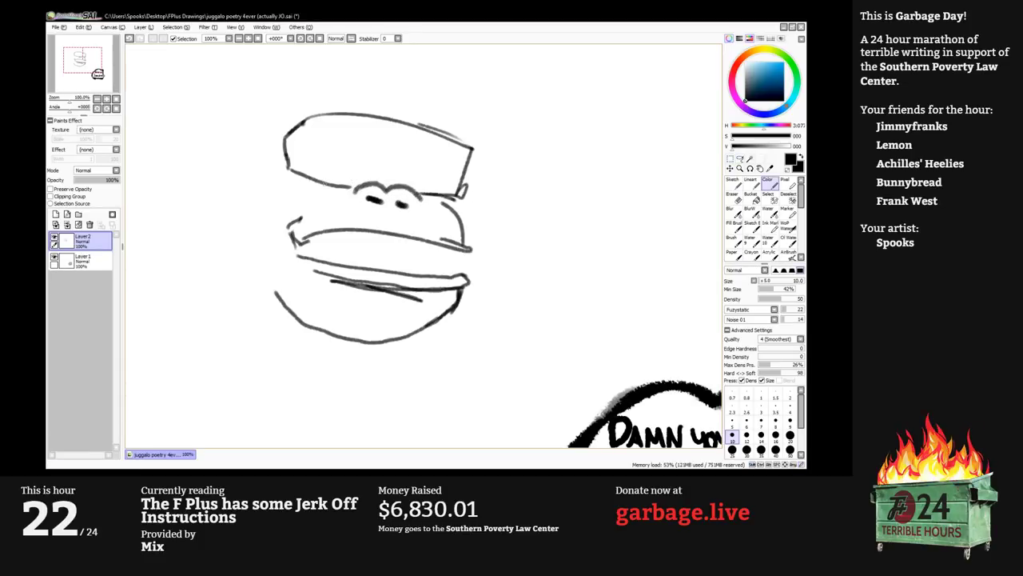
mouse_move(351, 192)
mouse_down()
mouse_move(390, 188)
mouse_move(419, 205)
mouse_move(361, 198)
mouse_up()
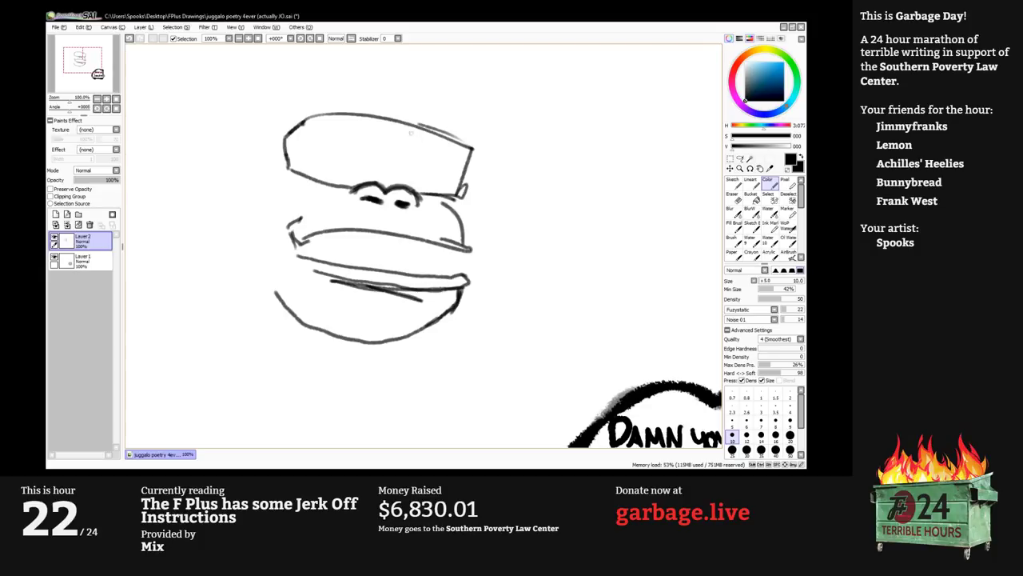
mouse_move(304, 120)
mouse_down()
mouse_move(273, 138)
mouse_move(272, 160)
mouse_move(289, 171)
mouse_up()
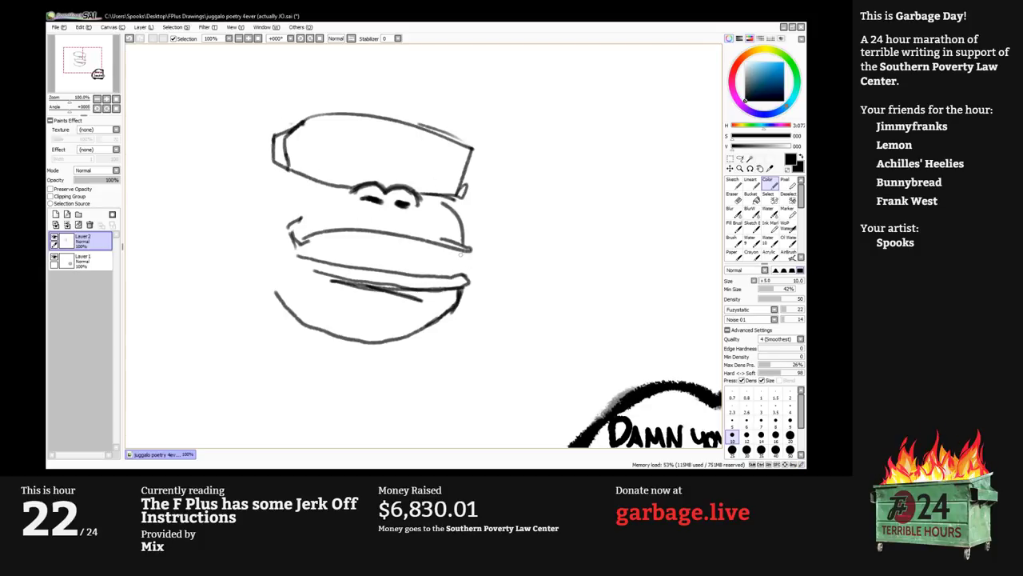
Draw two rows of clenched teeth between the lips with the brush at size 7.
drag(454, 264, 458, 277)
click(760, 420)
mouse_move(434, 251)
mouse_down()
mouse_move(438, 265)
mouse_move(410, 257)
mouse_move(424, 263)
mouse_up()
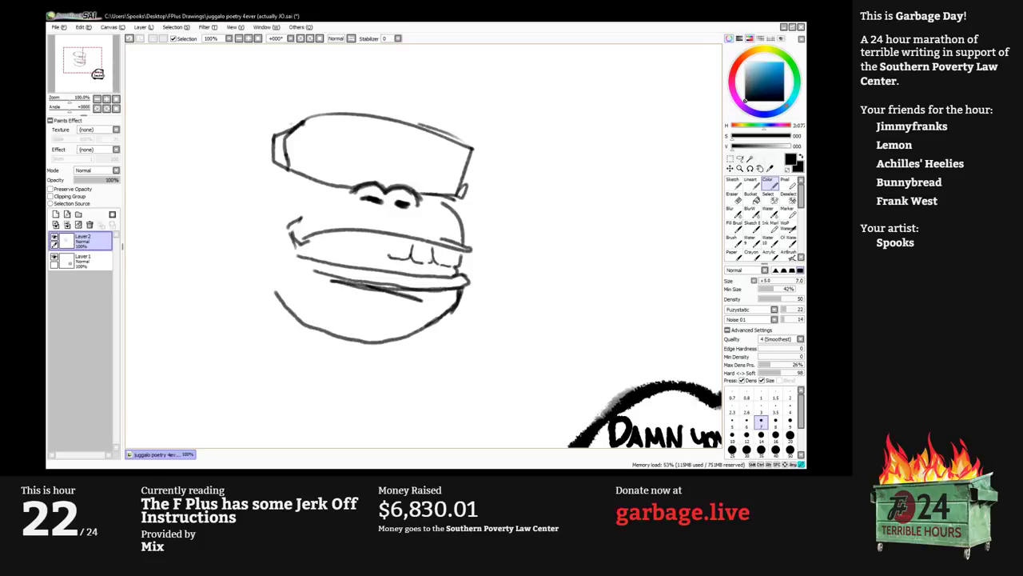
mouse_move(389, 258)
mouse_down()
mouse_move(390, 238)
mouse_move(374, 255)
mouse_move(436, 268)
mouse_move(384, 266)
mouse_move(392, 262)
mouse_up()
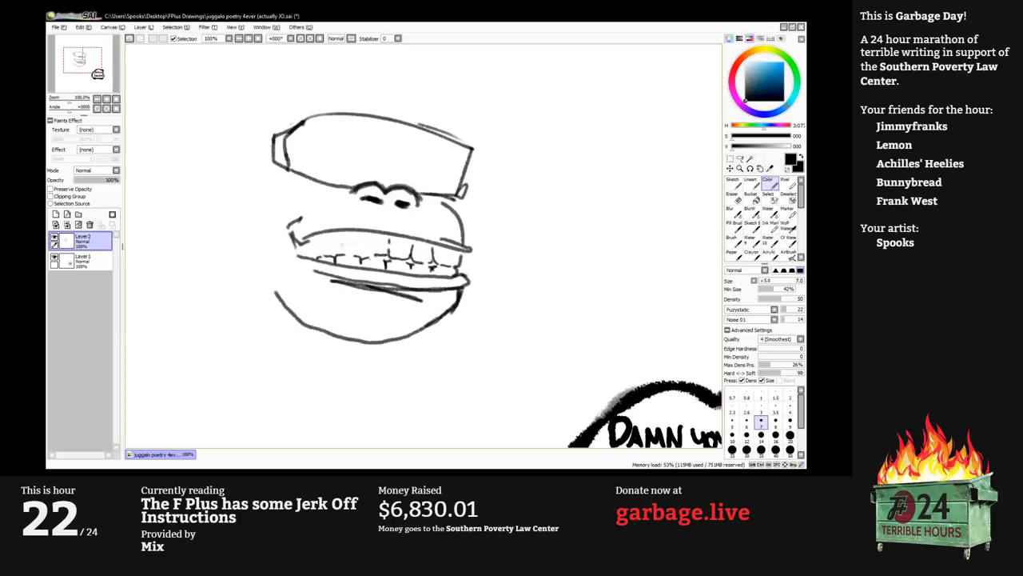
mouse_move(366, 238)
mouse_down()
mouse_move(374, 255)
mouse_move(339, 255)
mouse_up()
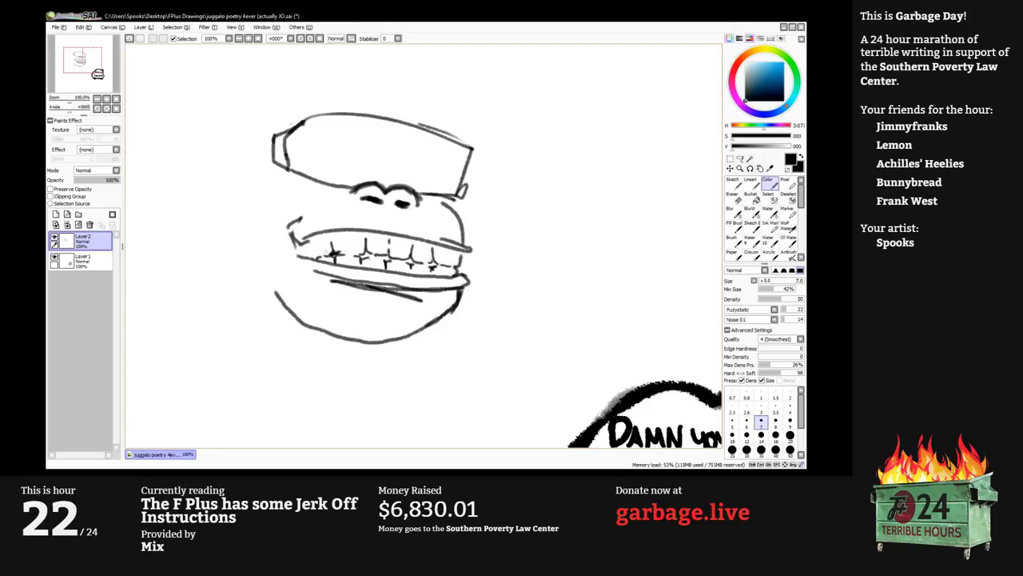
drag(316, 253, 306, 244)
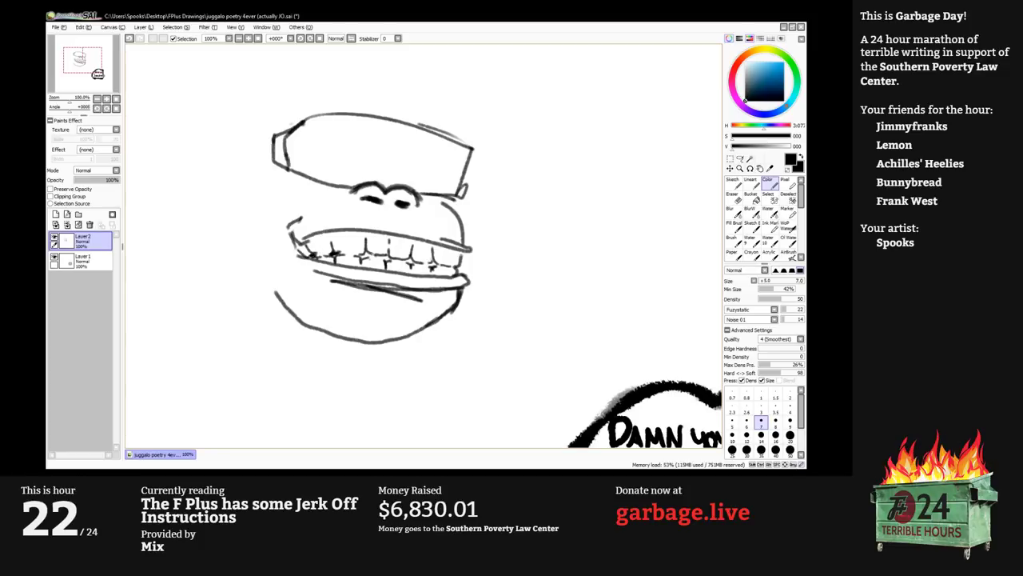
Add short frown creases just above the nose, inside the visor's lower edge.
scroll(386, 227, down, 1)
drag(385, 226, 352, 200)
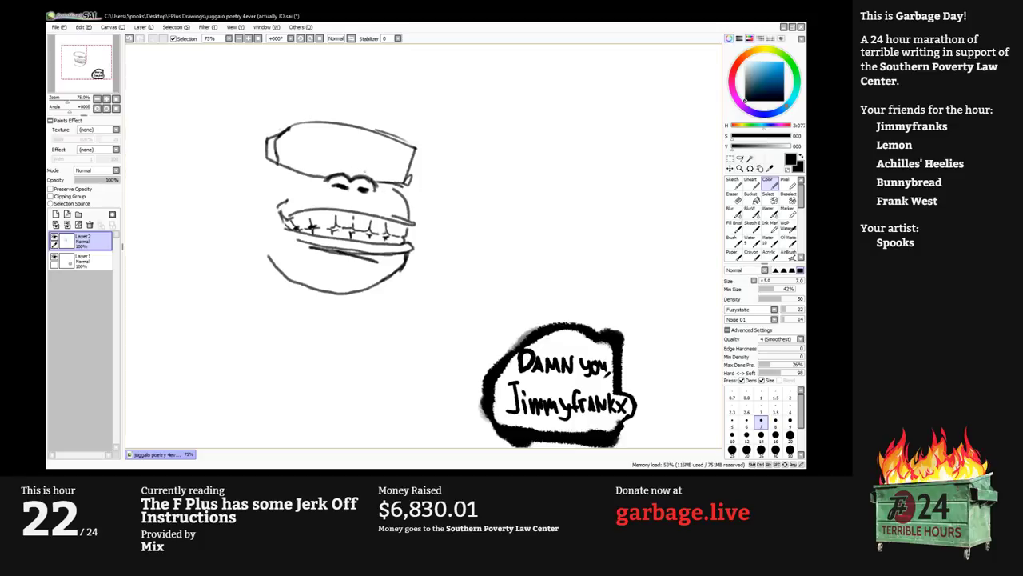
mouse_move(359, 164)
mouse_down()
mouse_move(368, 175)
mouse_move(340, 174)
mouse_up()
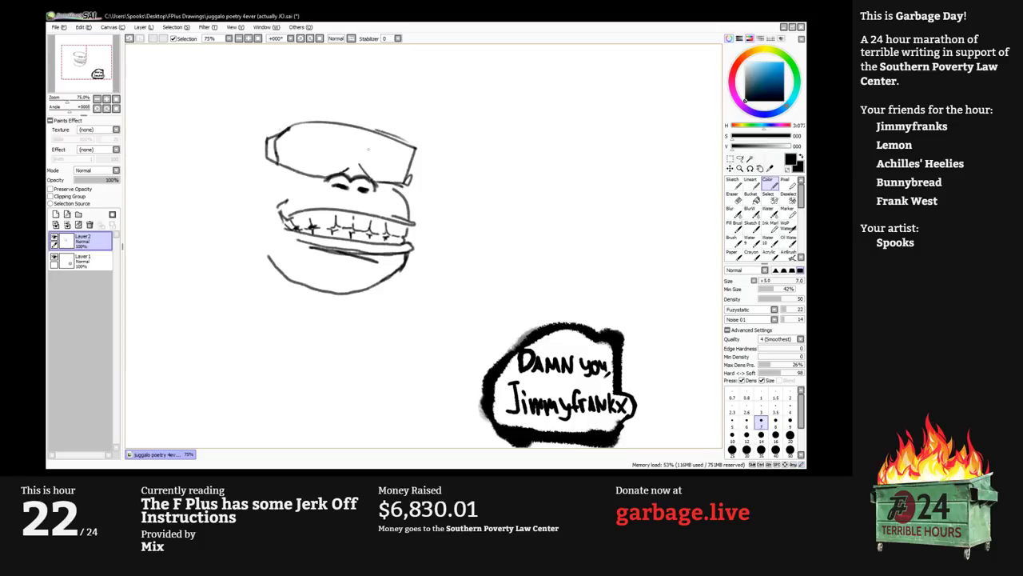
key(alt+Tab)
click(372, 140)
Sketch two heavy curved brow ridges above the visor, raising the brush size to 10.
mouse_move(305, 109)
mouse_down()
mouse_move(337, 154)
mouse_move(297, 130)
mouse_move(280, 158)
mouse_move(312, 166)
mouse_up()
key(bracketright)
key(bracketright)
key(bracketright)
mouse_move(382, 169)
mouse_down()
mouse_move(449, 158)
mouse_move(437, 184)
mouse_up()
key(alt+Tab)
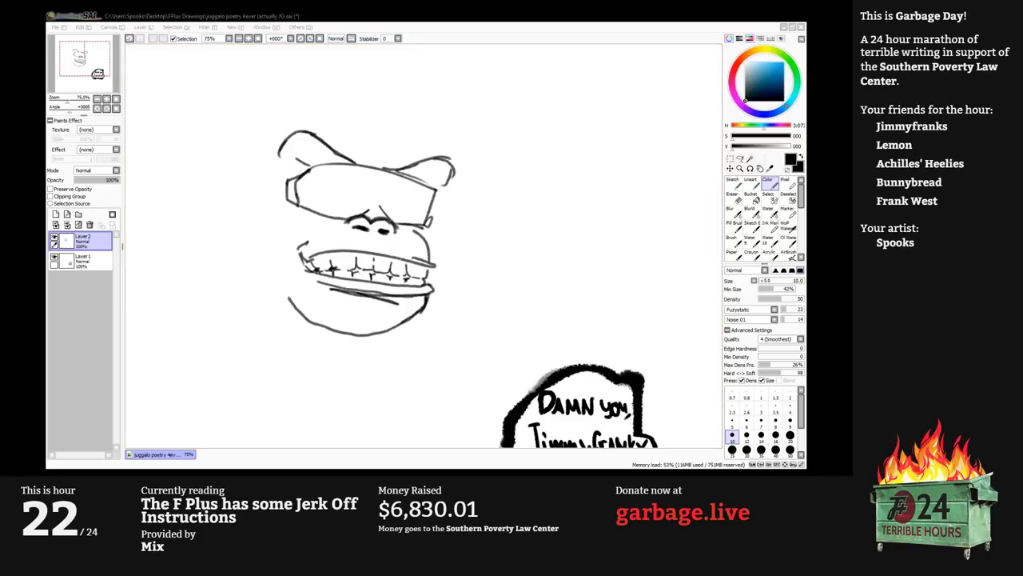
key(alt+Tab)
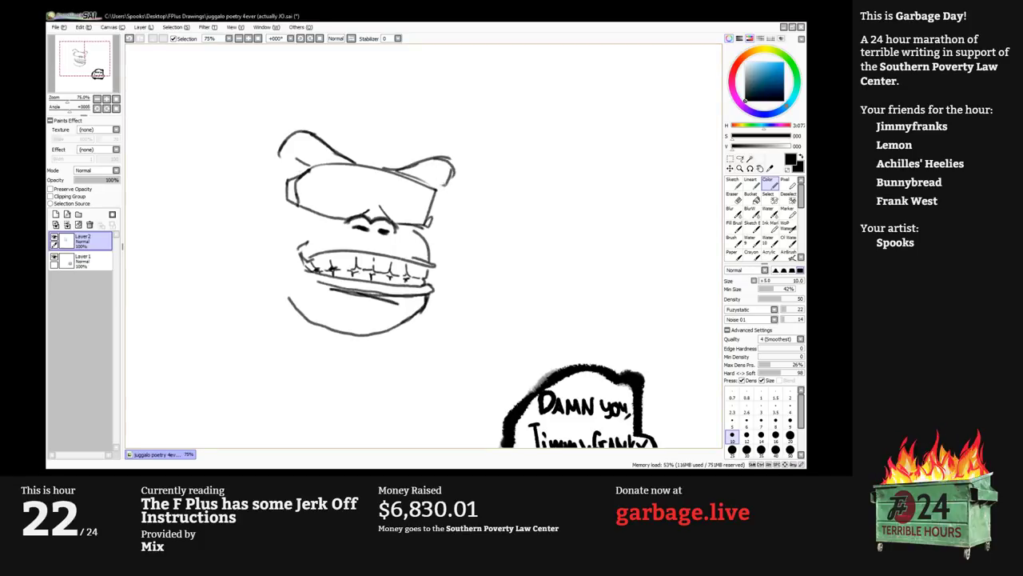
key(alt+Tab)
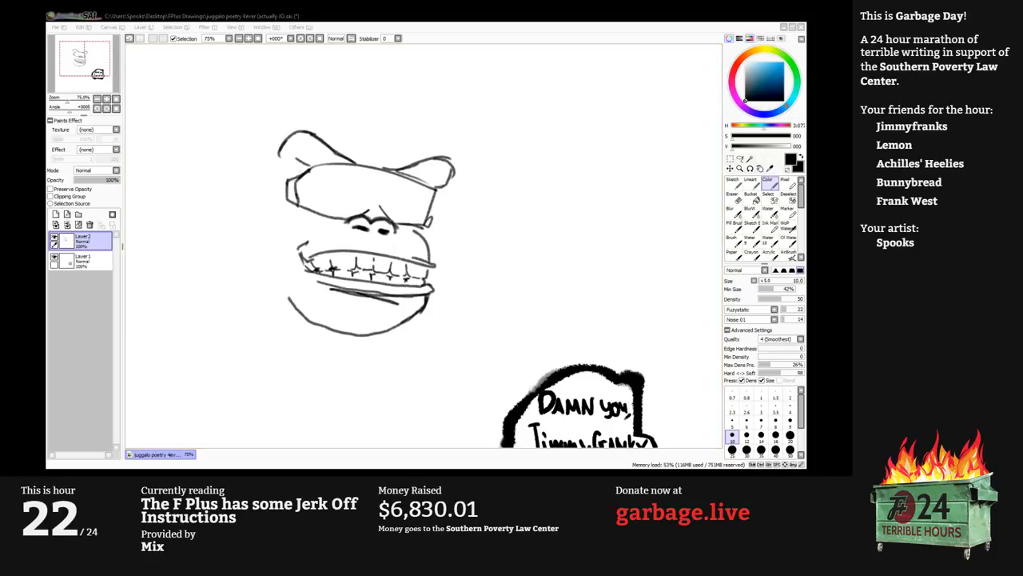
key(alt+Tab)
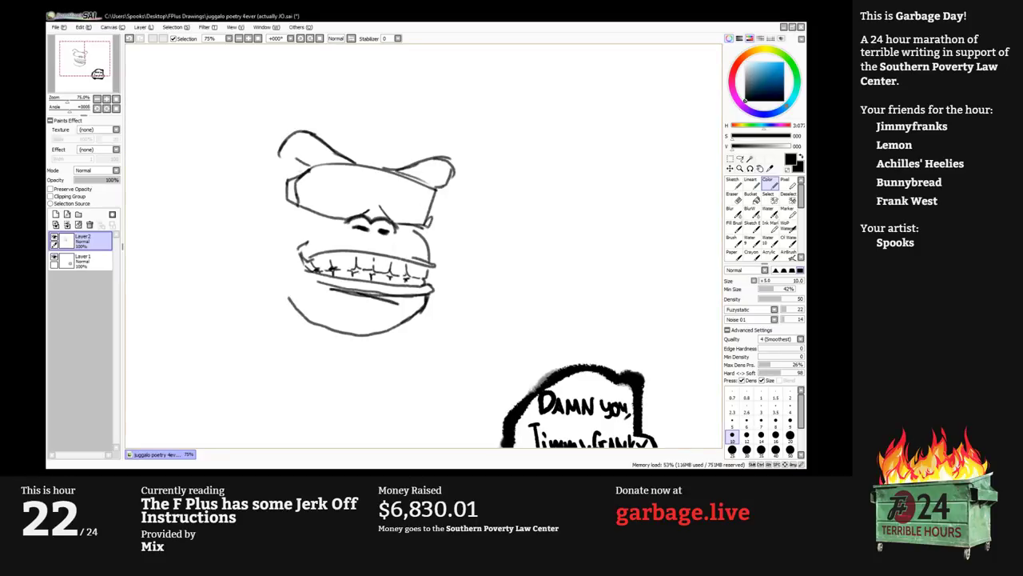
Redraw the cheek edge between the visor's squared end and the upper lip, and erase the old line there.
drag(425, 225, 429, 255)
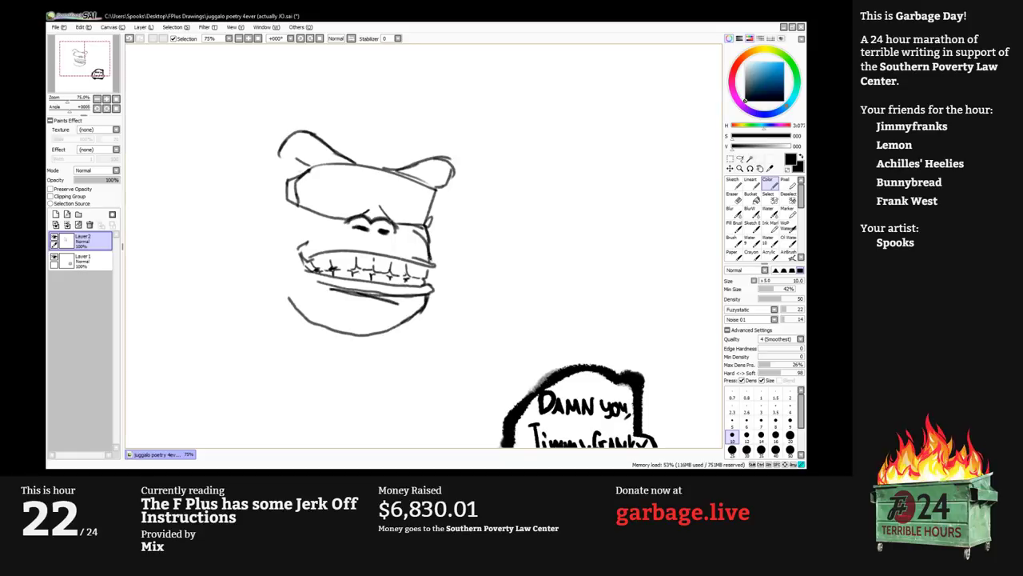
key(e)
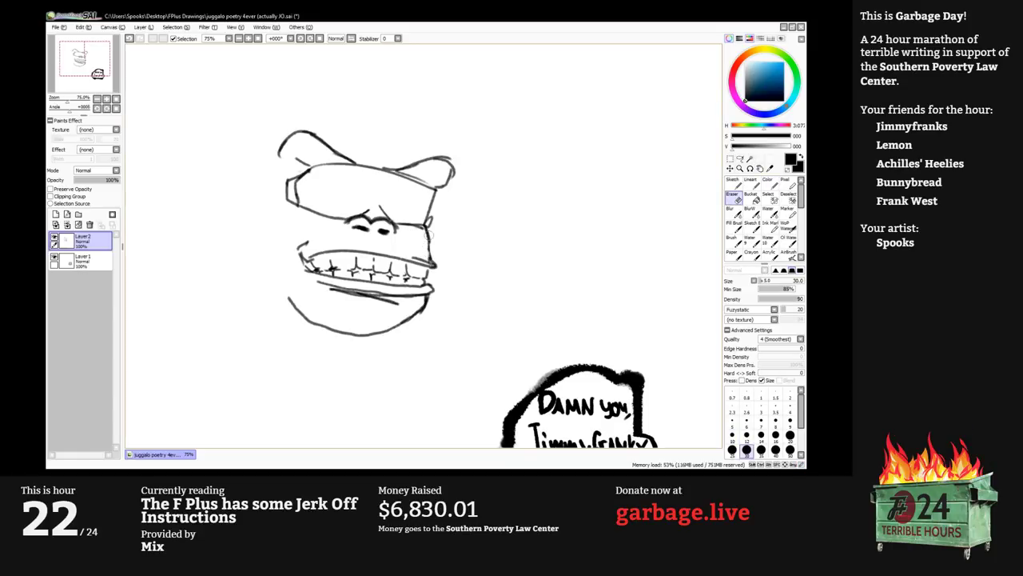
key(n)
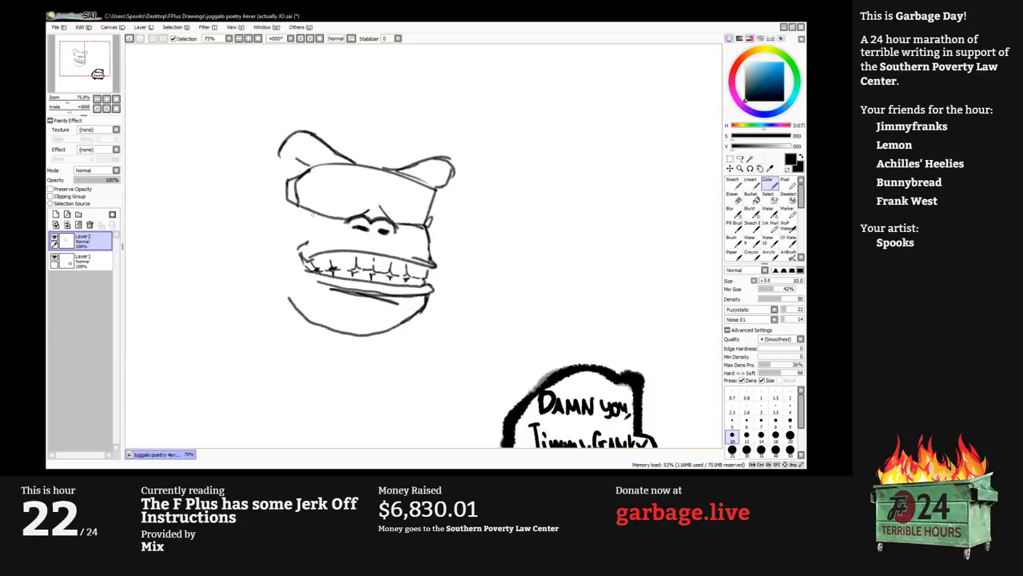
Sketch an ear with an inner fold beside the visor's rounded end.
mouse_move(313, 215)
mouse_down()
mouse_move(263, 232)
mouse_move(291, 253)
mouse_move(274, 217)
mouse_move(274, 234)
mouse_up()
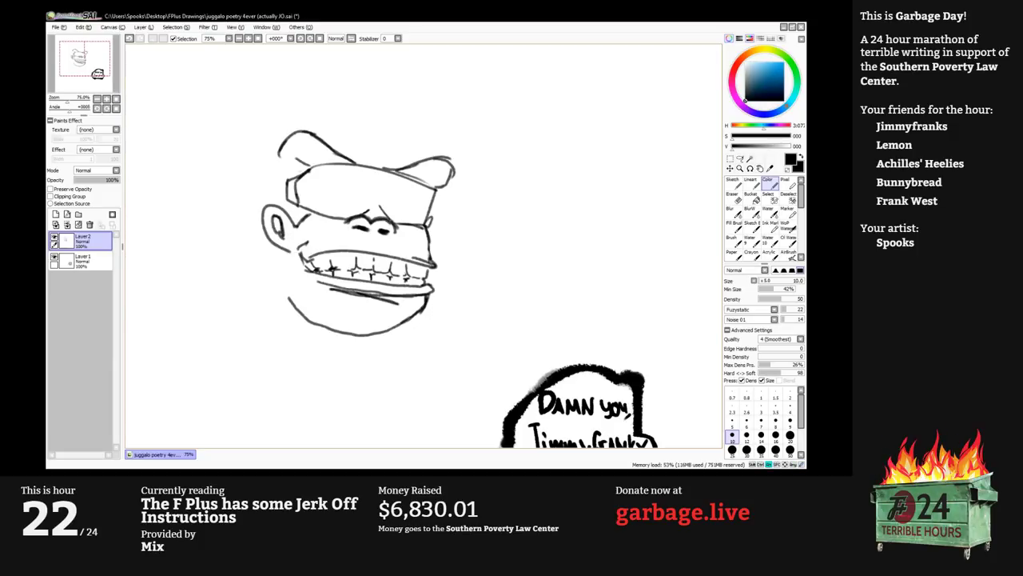
key(alt+Tab)
key(alt+Tab)
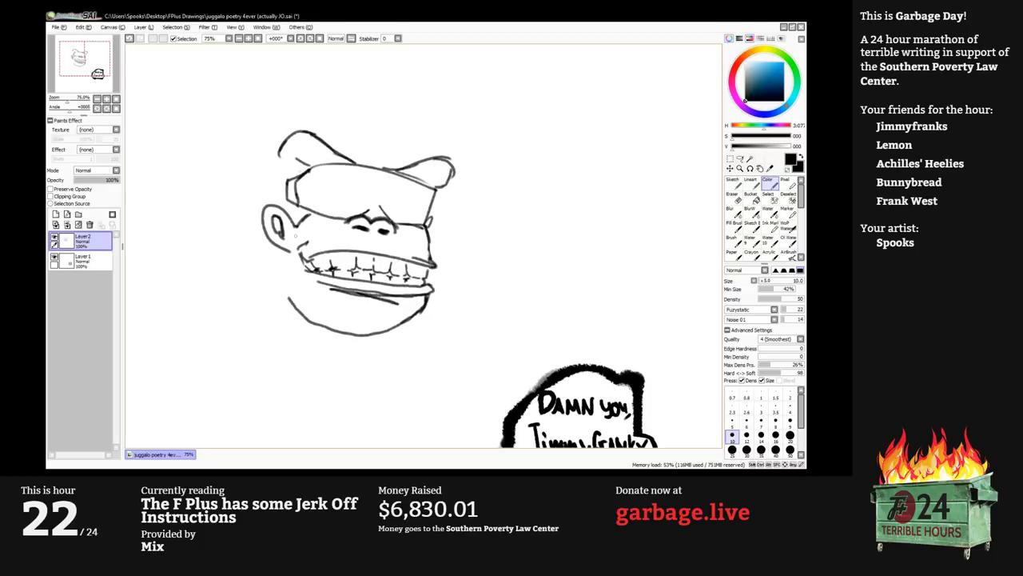
Draw the jawline from the ear down to the chin and trim the overlapping chin lines with the eraser at size 40.
mouse_move(303, 229)
mouse_down()
mouse_move(286, 246)
mouse_move(285, 295)
mouse_move(338, 329)
mouse_up()
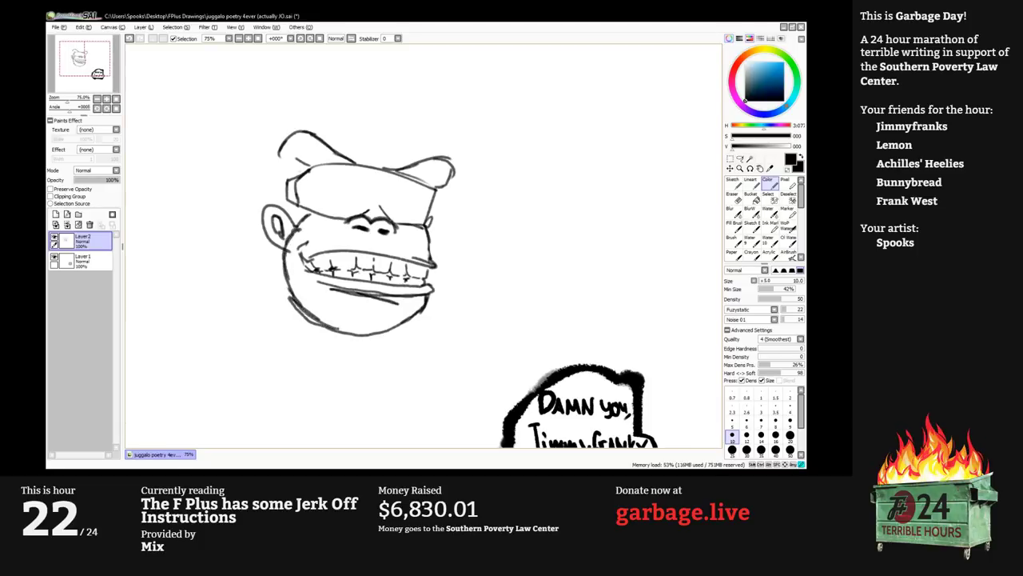
key(e)
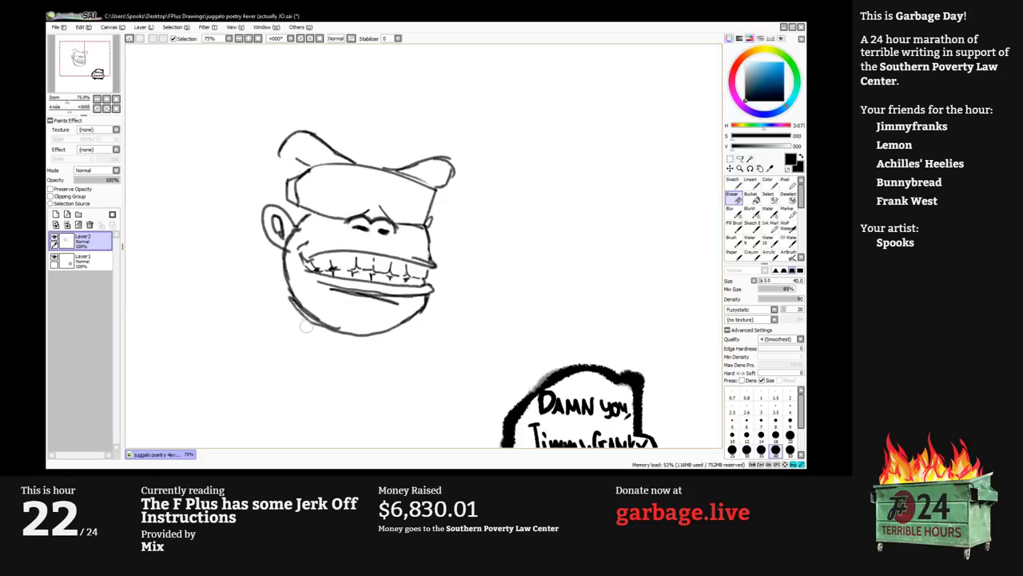
drag(302, 292, 342, 326)
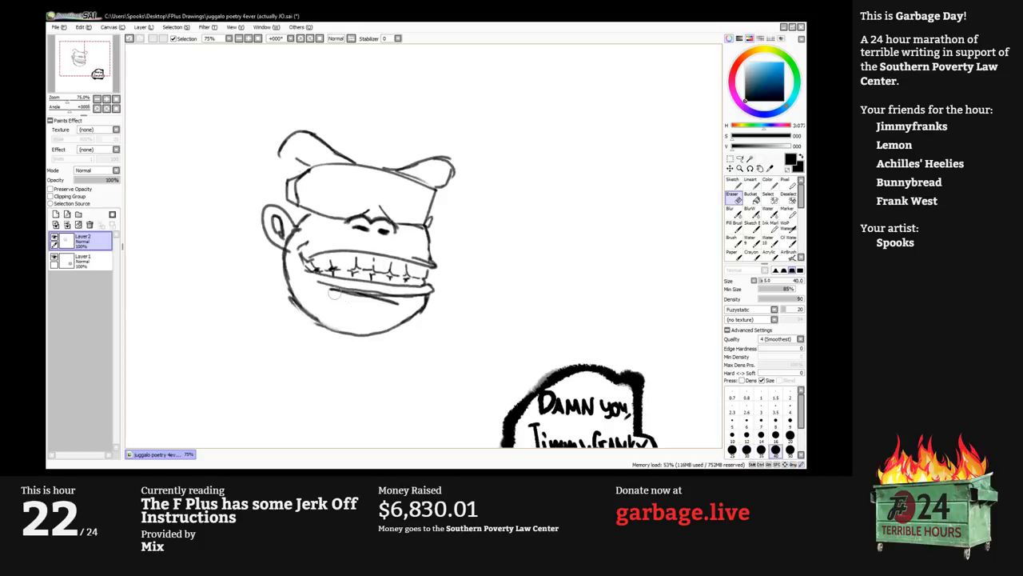
key(b)
key(alt+Tab)
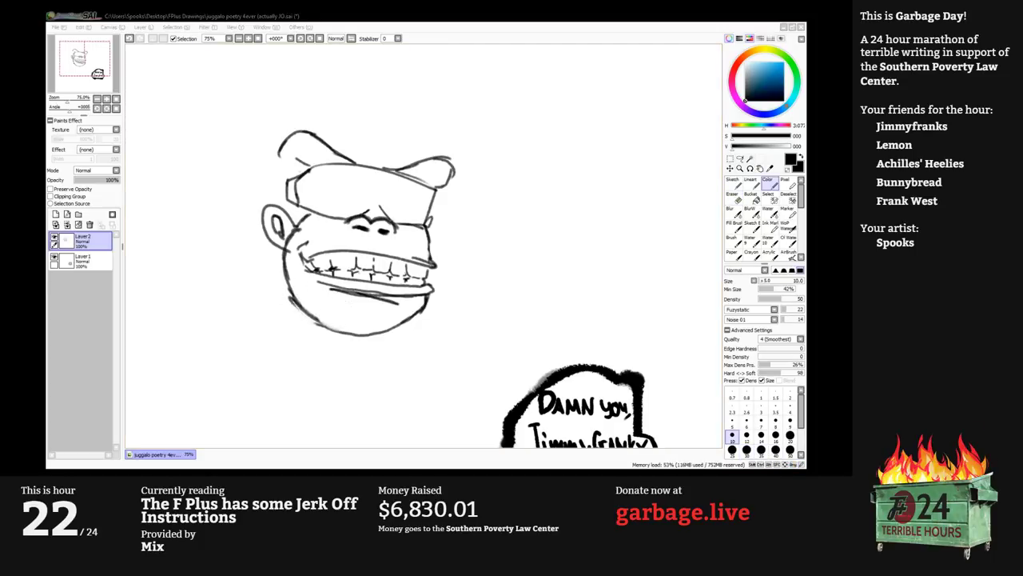
key(alt+Tab)
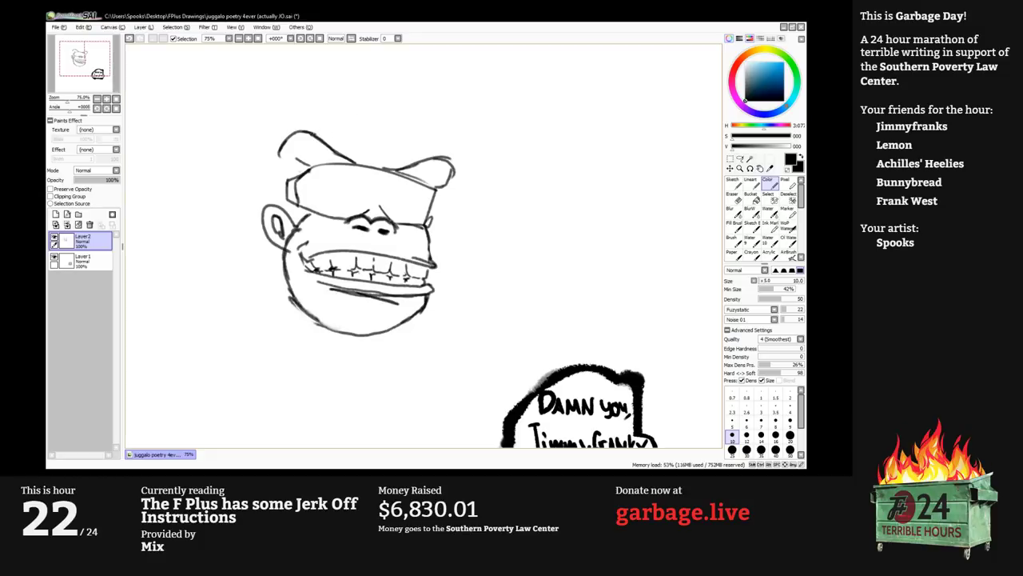
Join the brow ridges with a curved band line and draw the domed top of the head with the brush at size 12.
drag(310, 131, 435, 160)
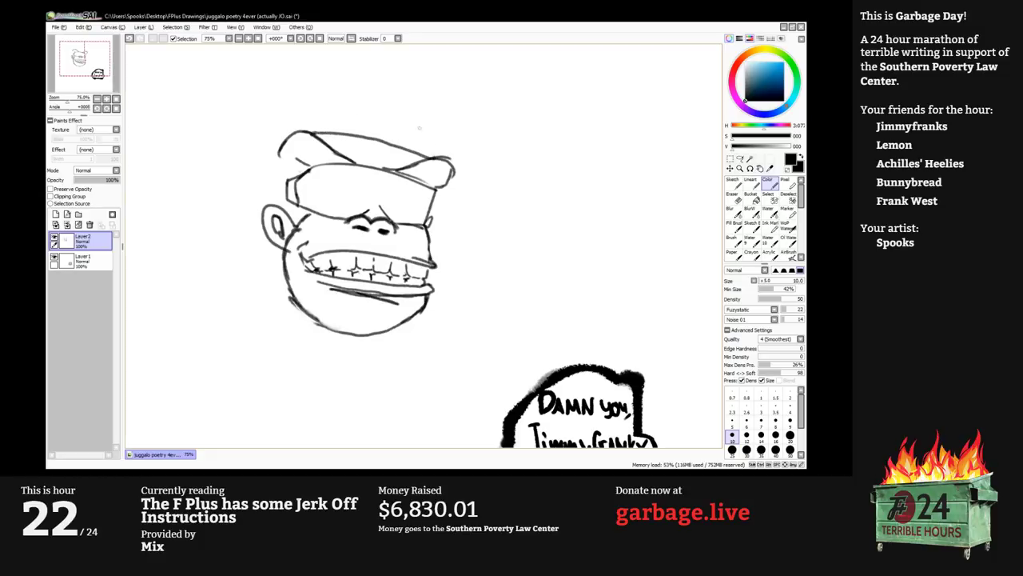
drag(412, 117, 447, 174)
key(bracketright)
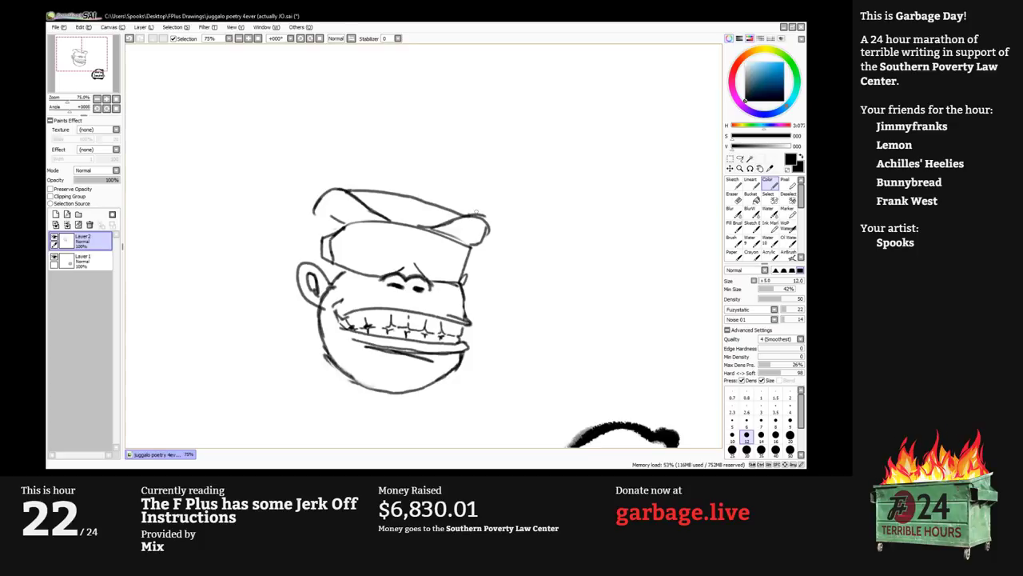
key(bracketright)
mouse_move(478, 215)
mouse_down()
mouse_move(460, 173)
mouse_move(481, 205)
mouse_move(444, 160)
mouse_move(409, 147)
mouse_up()
key(bracketleft)
mouse_move(462, 176)
mouse_down()
mouse_move(358, 142)
mouse_move(376, 142)
mouse_move(334, 152)
mouse_move(295, 210)
mouse_up()
click(305, 174)
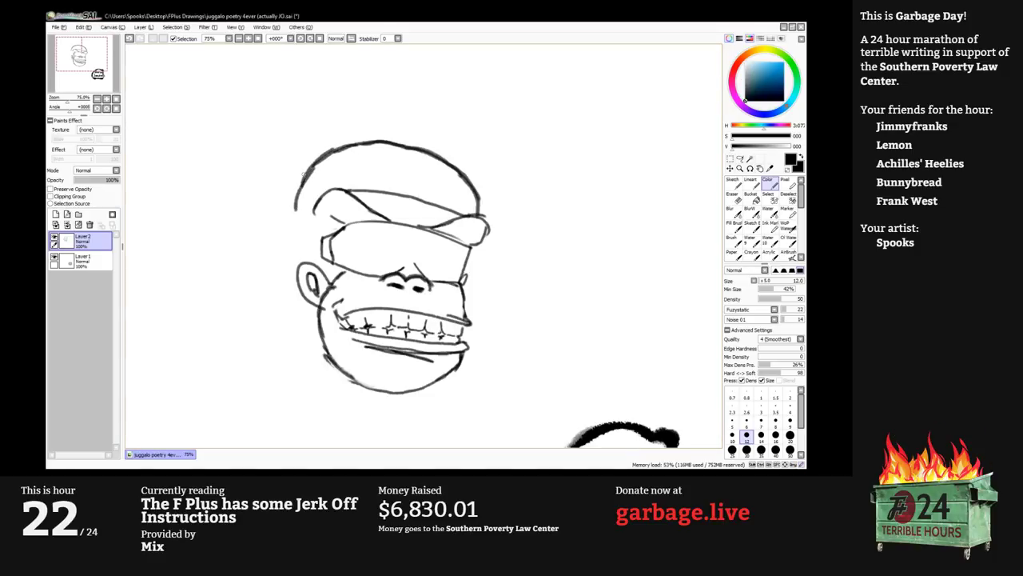
Sketch the bandana's knot and pointed tail at the back of the head above the ear.
mouse_move(313, 213)
mouse_down()
mouse_move(282, 238)
mouse_move(253, 232)
mouse_move(238, 241)
mouse_move(259, 224)
mouse_move(241, 248)
mouse_move(296, 259)
mouse_up()
drag(307, 221, 298, 268)
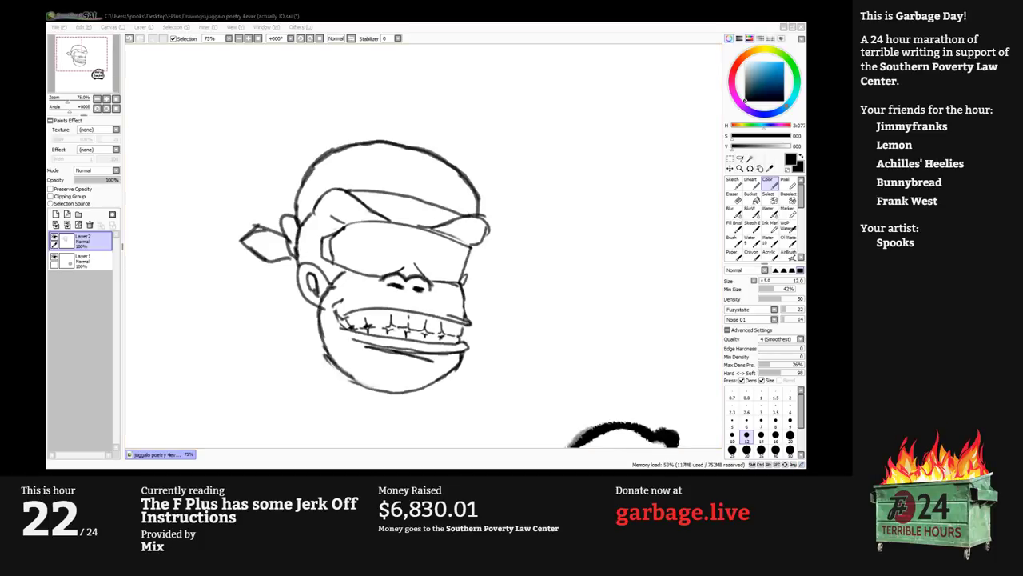
Erase the ear and the jawline running down to the chin with the eraser at size 35.
key(e)
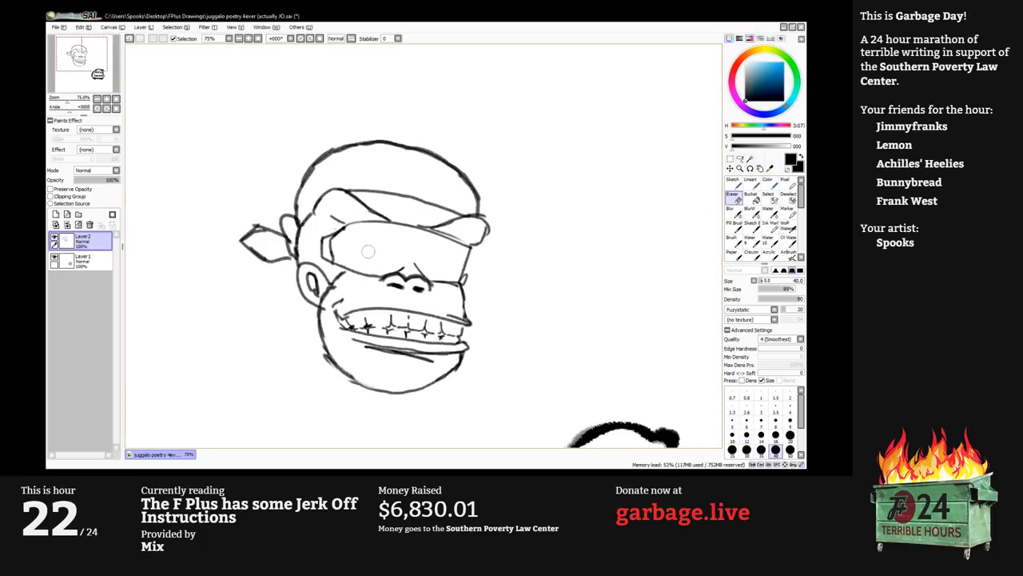
key(bracketleft)
key(bracketleft)
key(bracketleft)
key(bracketright)
key(bracketright)
key(bracketright)
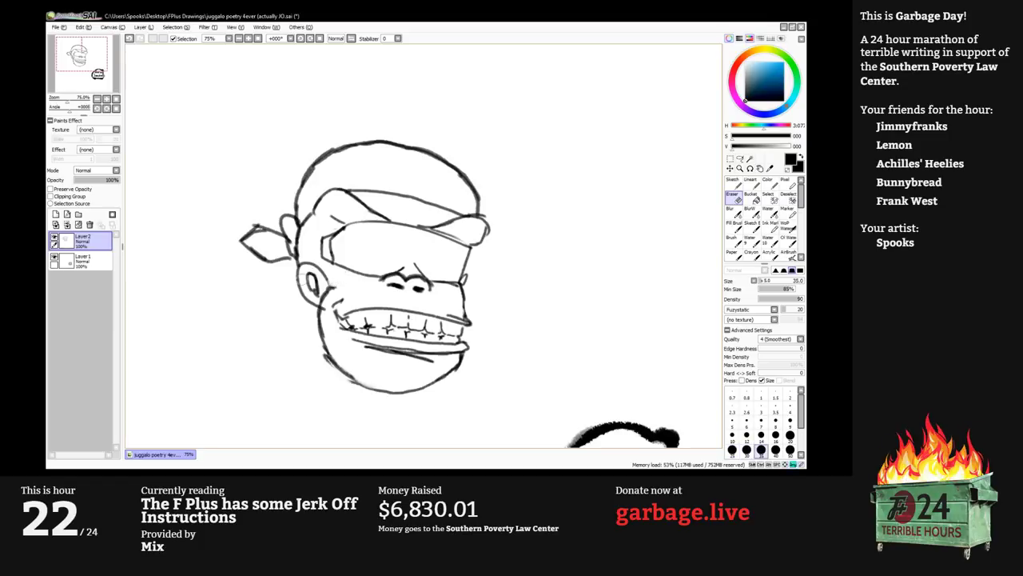
mouse_move(301, 267)
mouse_down()
mouse_move(318, 348)
mouse_move(345, 374)
mouse_up()
Redraw a wider jaw and a rounder ear, and extend the visor's strap back to the bandana knot with the brush at size 12.
key(n)
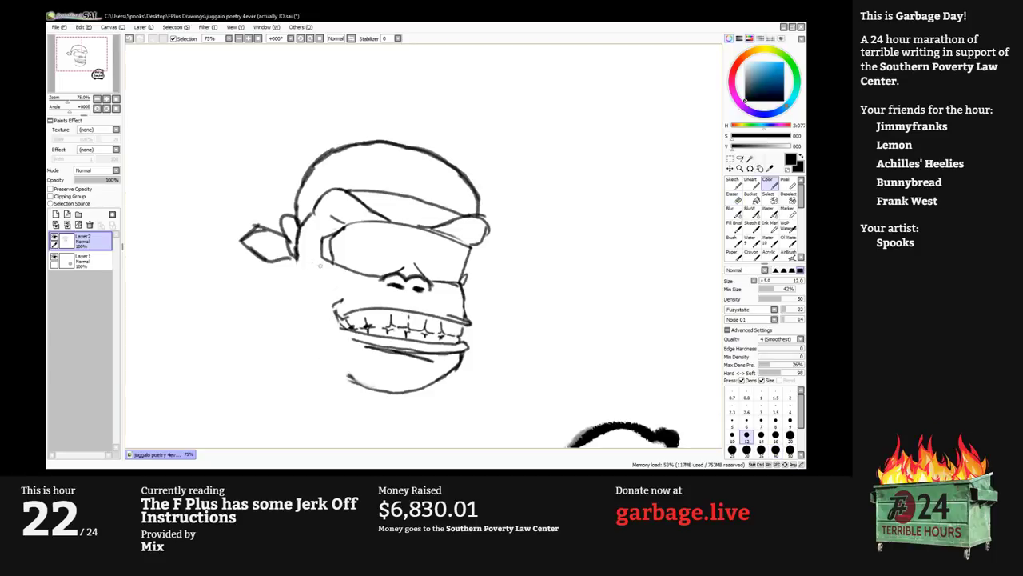
mouse_move(335, 280)
mouse_down()
mouse_move(305, 286)
mouse_move(304, 340)
mouse_move(371, 385)
mouse_up()
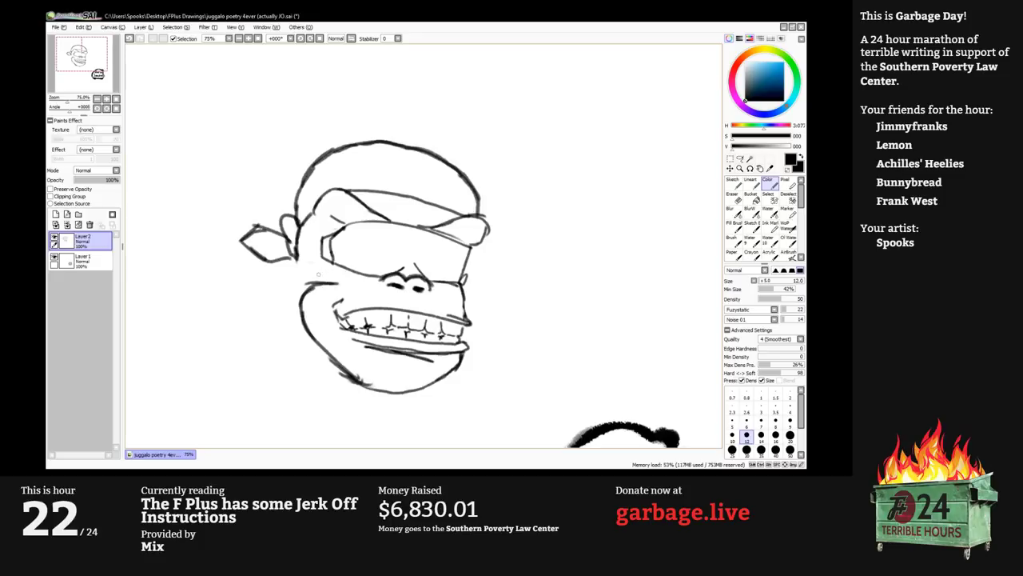
mouse_move(310, 260)
mouse_down()
mouse_move(323, 278)
mouse_move(294, 259)
mouse_move(267, 264)
mouse_move(264, 277)
mouse_move(302, 297)
mouse_move(314, 259)
mouse_move(327, 279)
mouse_move(276, 268)
mouse_move(274, 278)
mouse_move(303, 285)
mouse_up()
drag(293, 149, 277, 118)
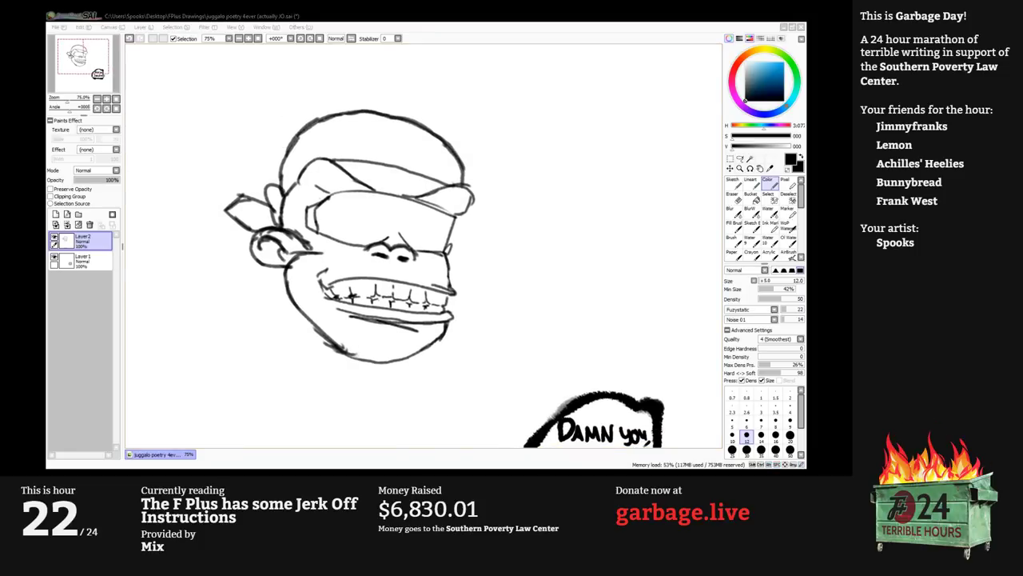
mouse_move(328, 197)
mouse_down()
mouse_move(270, 224)
mouse_move(294, 230)
mouse_up()
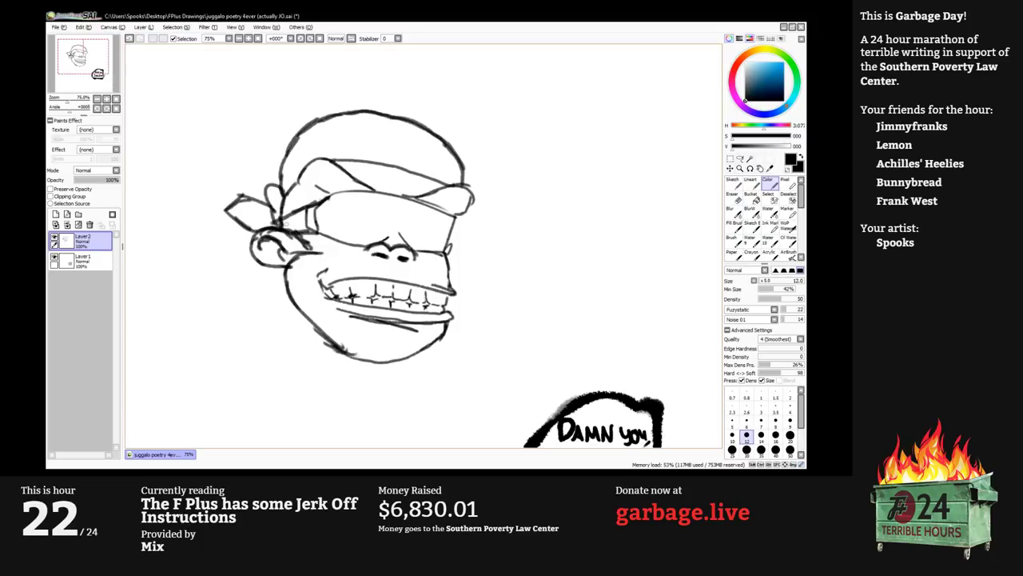
Trim the overlapping strokes between the visor strap and the ear with the eraser at size 16 and density 50.
key(e)
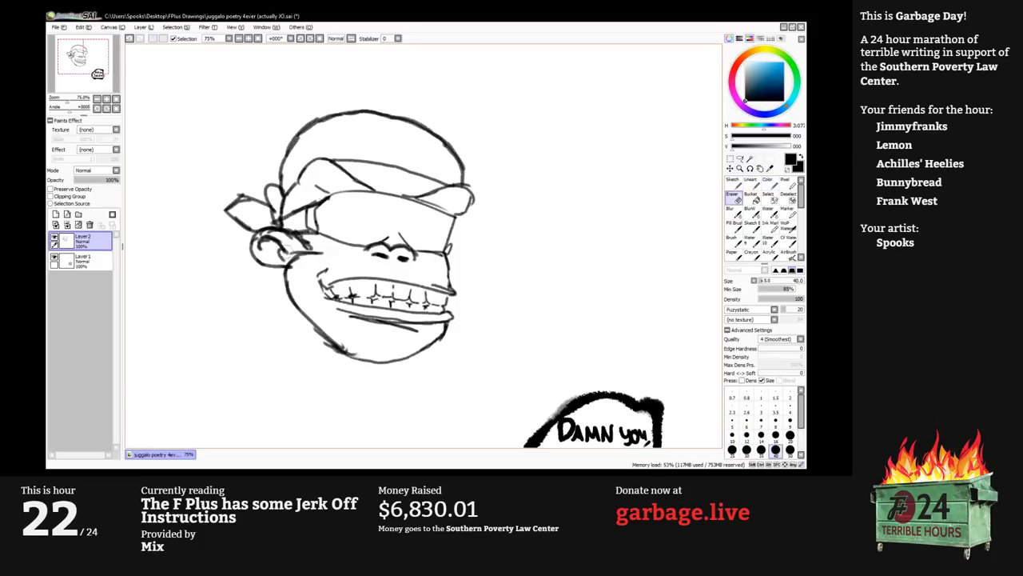
key(bracketleft)
key(bracketleft)
key(bracketleft)
key(bracketleft)
key(bracketleft)
drag(303, 229, 283, 223)
key(5)
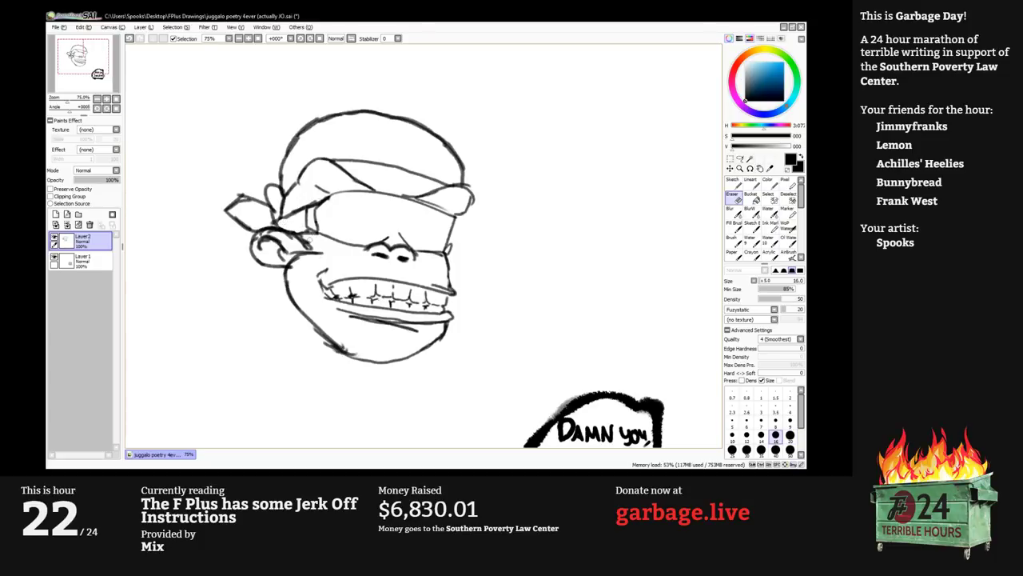
key(8)
Refine the lines around the ear and draw a short slanted neck line below it with the brush at size 12.
key(n)
drag(265, 263, 277, 234)
drag(438, 319, 443, 281)
scroll(444, 284, up, 2)
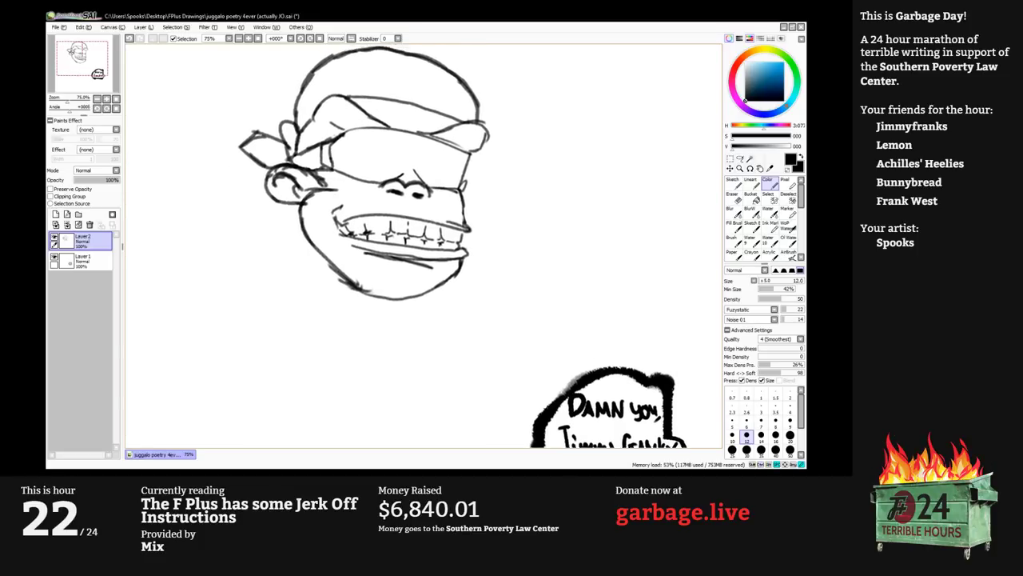
drag(342, 192, 358, 182)
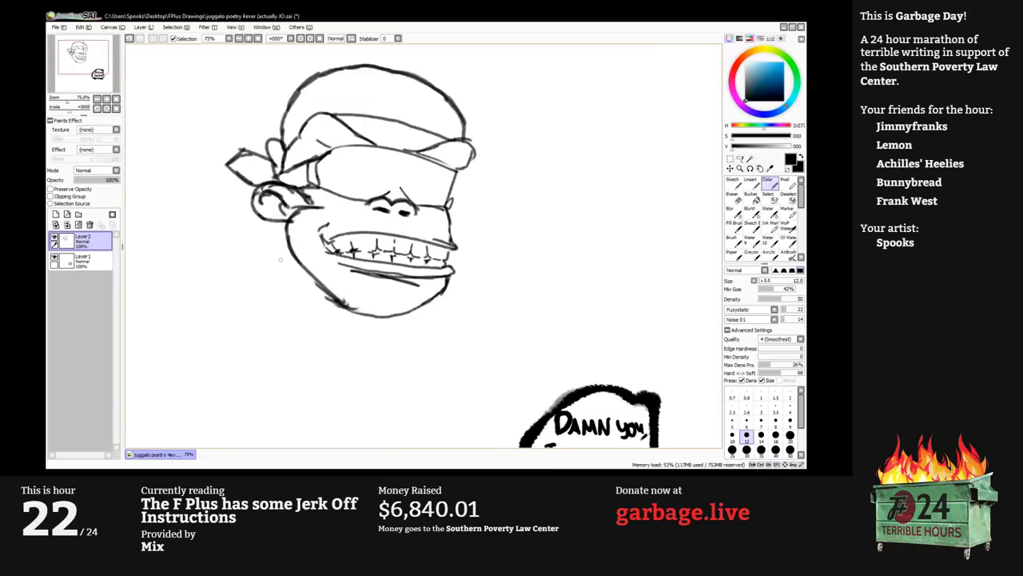
click(273, 232)
mouse_move(286, 221)
mouse_down()
mouse_move(259, 245)
mouse_move(265, 238)
mouse_up()
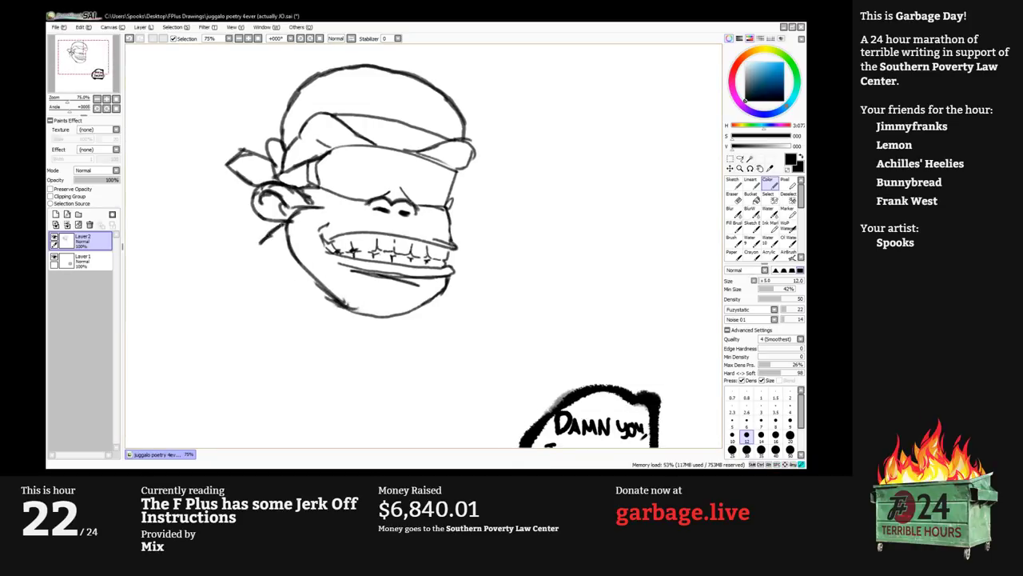
Set the brush to size 14 and density 80, and add a new layer directly above Layer1.
key(bracketright)
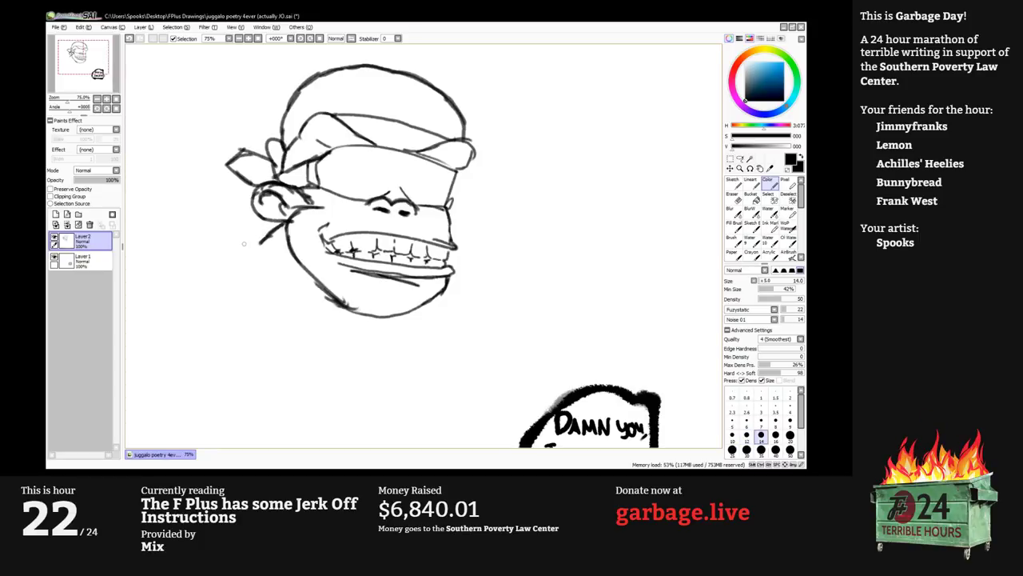
key(8)
drag(266, 225, 248, 227)
click(87, 261)
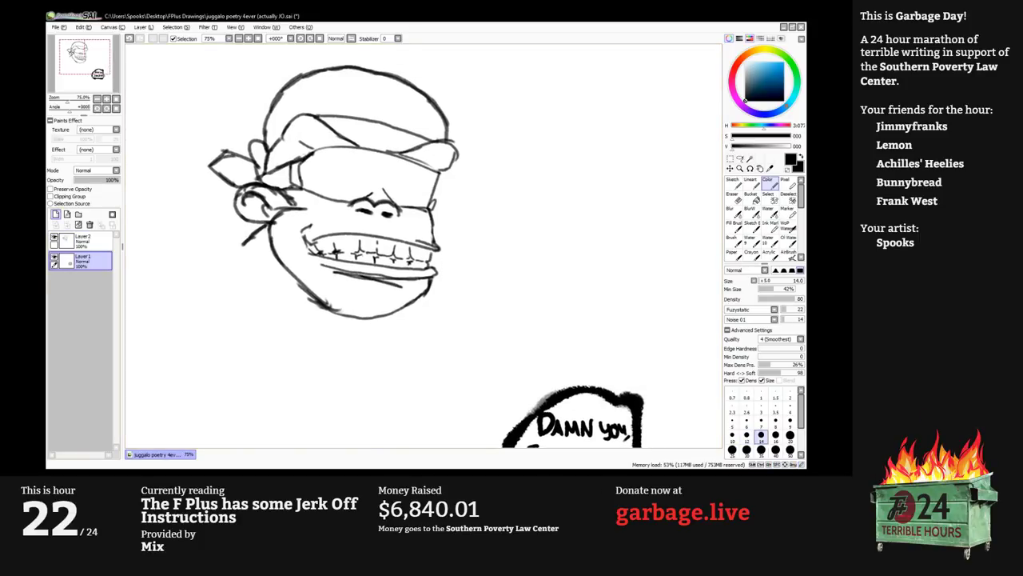
click(56, 214)
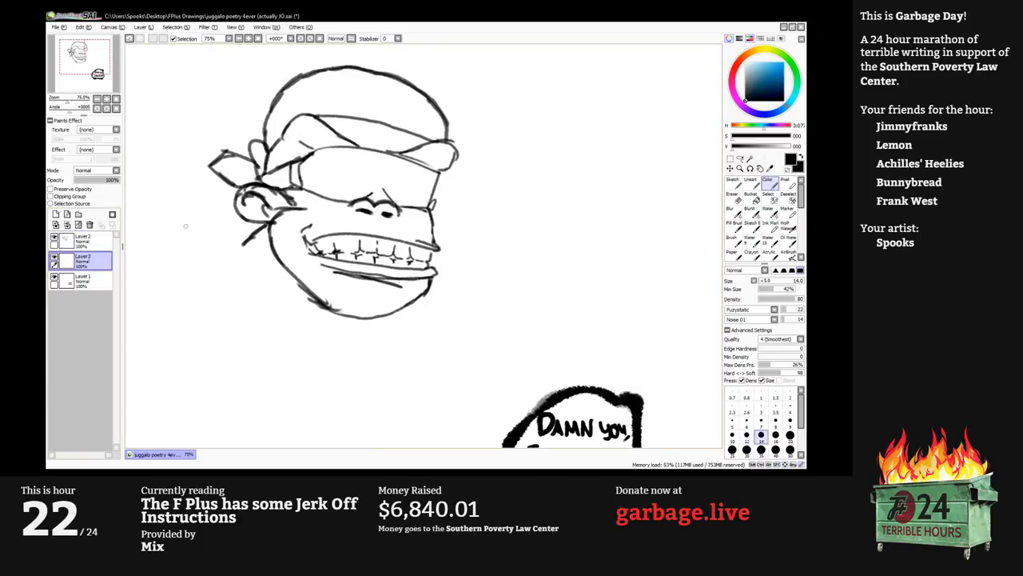
Hand-letter "Damn, Rain" beside the head, with a dashed line leading from the bandana up to the text.
key(Tab)
drag(384, 191, 385, 210)
scroll(386, 211, up, 1)
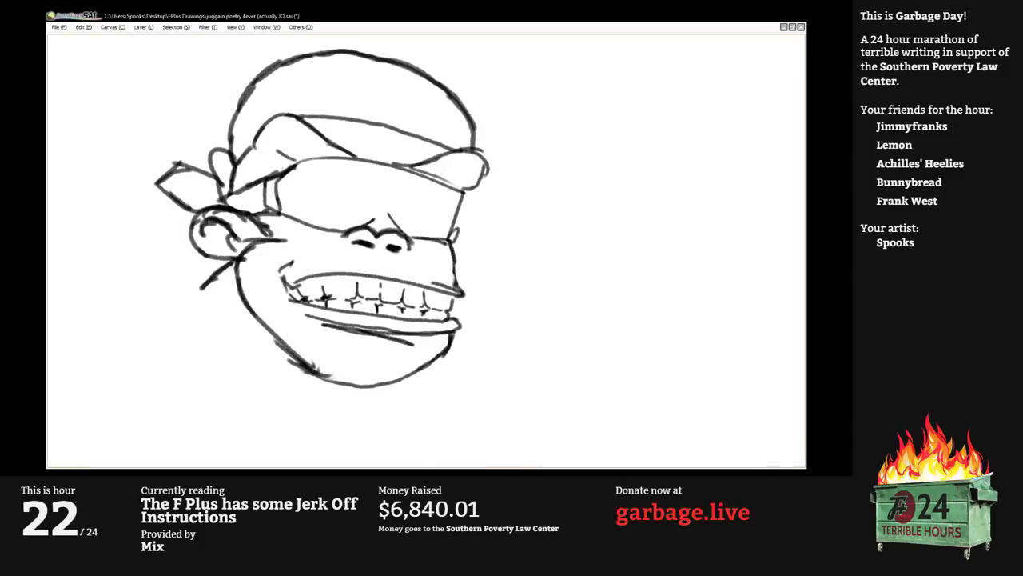
drag(392, 152, 330, 220)
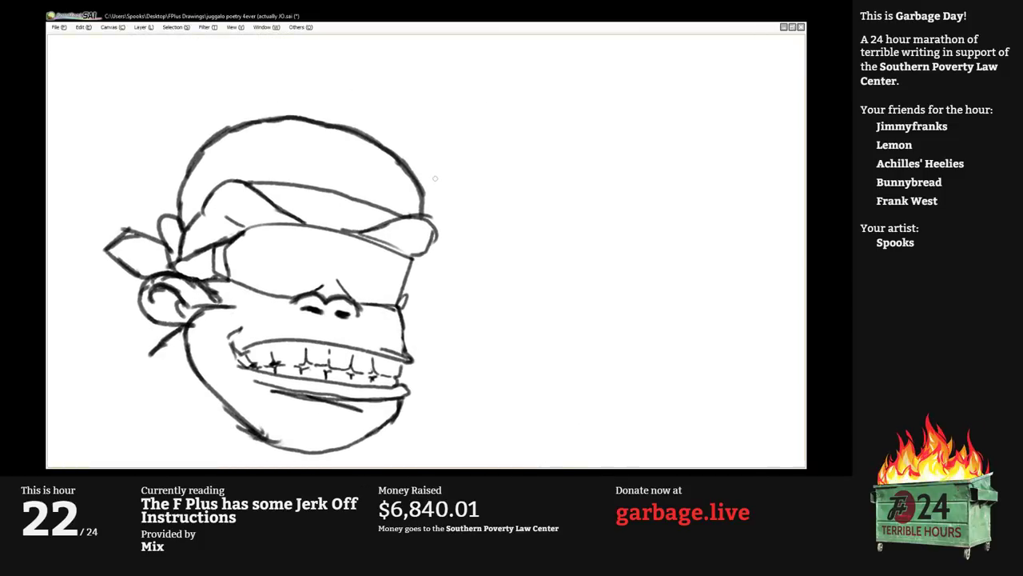
drag(436, 178, 479, 152)
mouse_move(500, 93)
mouse_down()
mouse_move(438, 90)
mouse_move(418, 129)
mouse_move(503, 137)
mouse_move(505, 147)
mouse_up()
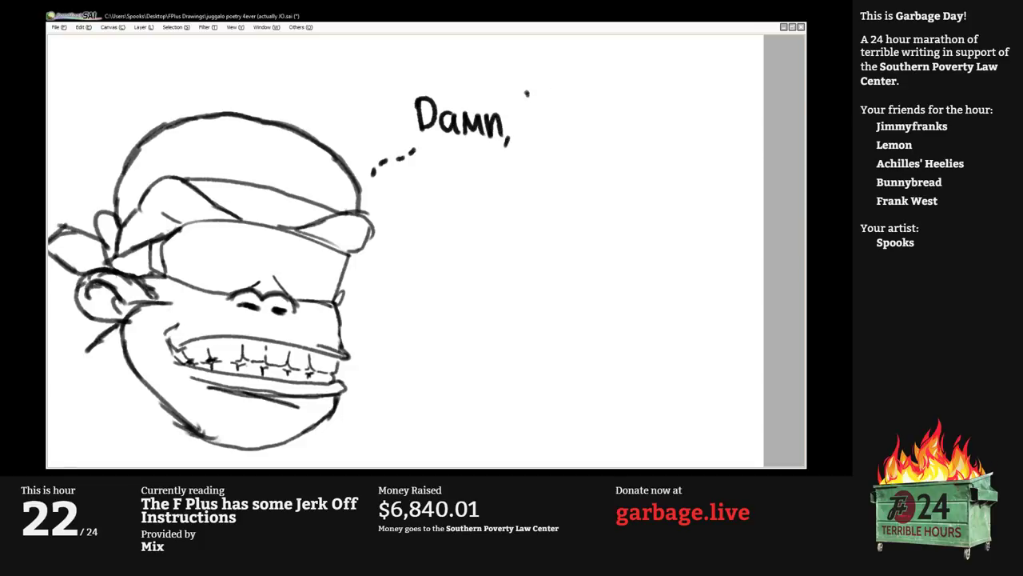
mouse_move(526, 94)
mouse_down()
mouse_move(530, 137)
mouse_move(535, 102)
mouse_move(532, 120)
mouse_move(600, 144)
mouse_up()
click(576, 108)
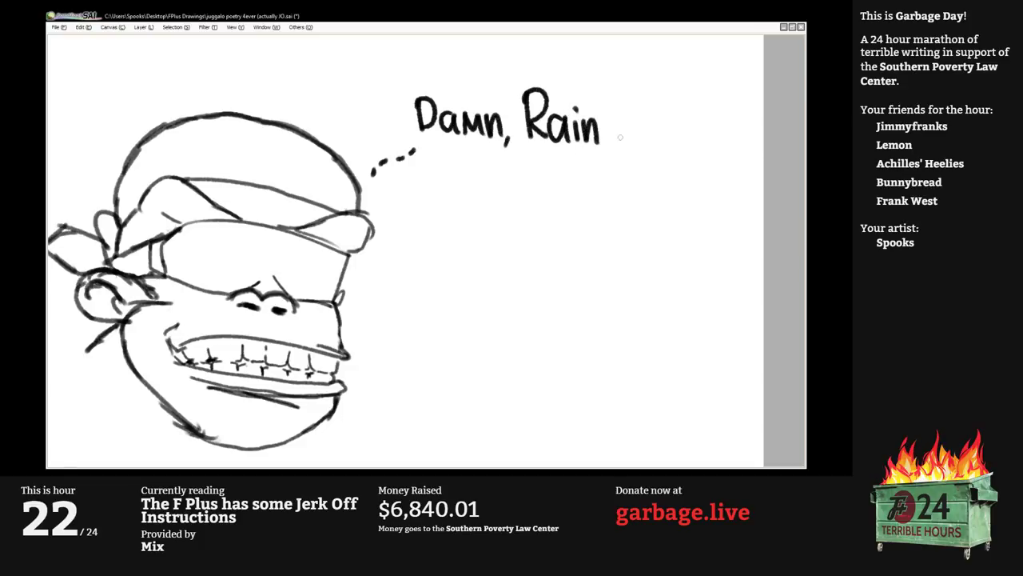
Complete the handwritten word "Rainbow" in the caption and letter "Dash, that mare" on the line beneath it.
mouse_move(601, 91)
mouse_down()
mouse_move(610, 144)
mouse_move(660, 140)
mouse_move(673, 101)
mouse_up()
drag(426, 150, 427, 185)
mouse_move(426, 150)
mouse_down()
mouse_move(436, 153)
mouse_move(429, 184)
mouse_move(462, 185)
mouse_up()
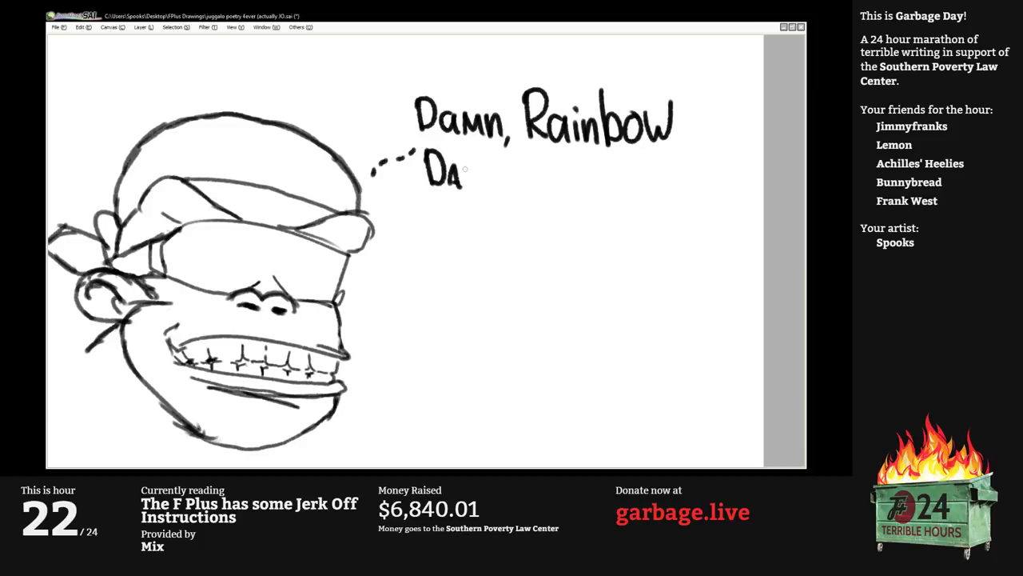
key(ctrl+z)
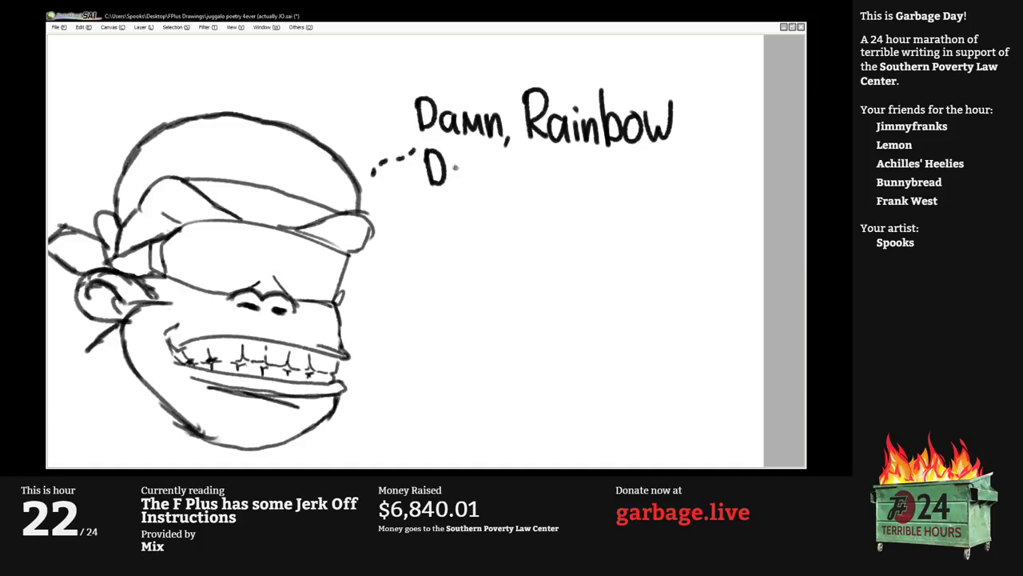
drag(462, 170, 466, 187)
mouse_move(483, 152)
mouse_down()
mouse_move(489, 187)
mouse_move(511, 196)
mouse_up()
mouse_move(526, 152)
mouse_down()
mouse_move(528, 192)
mouse_move(536, 172)
mouse_move(534, 194)
mouse_move(572, 193)
mouse_up()
drag(581, 158, 584, 194)
mouse_move(574, 180)
mouse_down()
mouse_move(616, 171)
mouse_move(632, 196)
mouse_move(657, 197)
mouse_move(679, 174)
mouse_move(688, 193)
mouse_up()
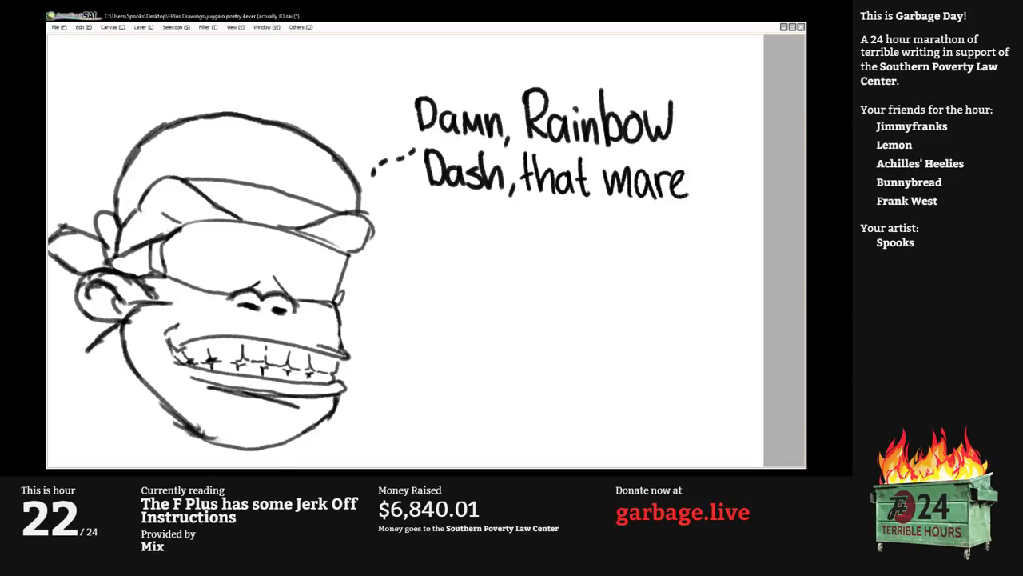
Letter "pussy is..." by hand as the caption's third line, ending with three dots.
mouse_move(429, 201)
mouse_down()
mouse_move(432, 234)
mouse_move(431, 223)
mouse_move(468, 208)
mouse_move(471, 230)
mouse_move(493, 226)
mouse_up()
key(ctrl+z)
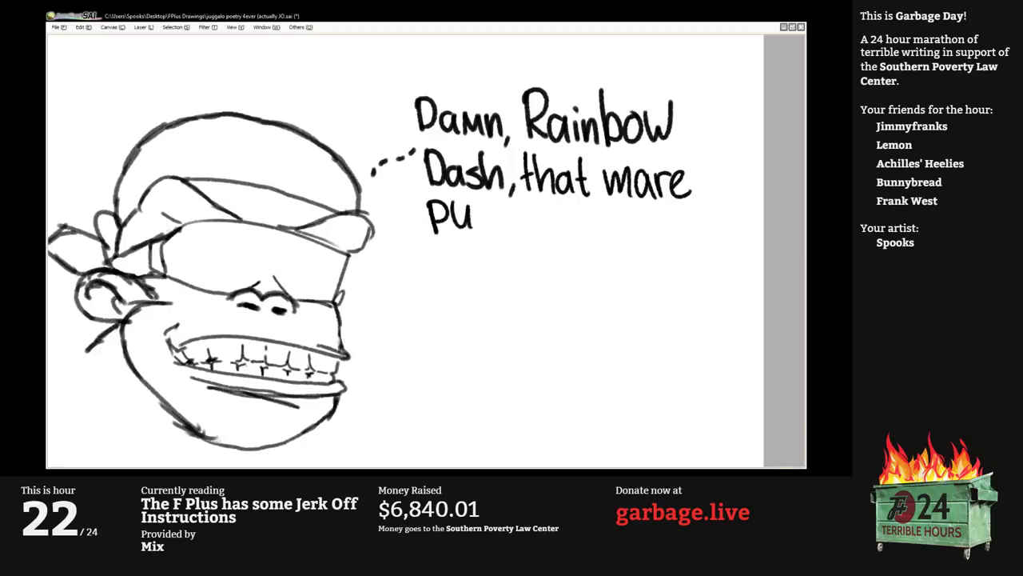
mouse_move(485, 205)
mouse_down()
mouse_move(473, 209)
mouse_move(475, 229)
mouse_move(520, 227)
mouse_up()
drag(529, 204, 487, 246)
mouse_move(572, 216)
mouse_down()
mouse_move(548, 171)
mouse_move(532, 186)
mouse_move(551, 171)
mouse_up()
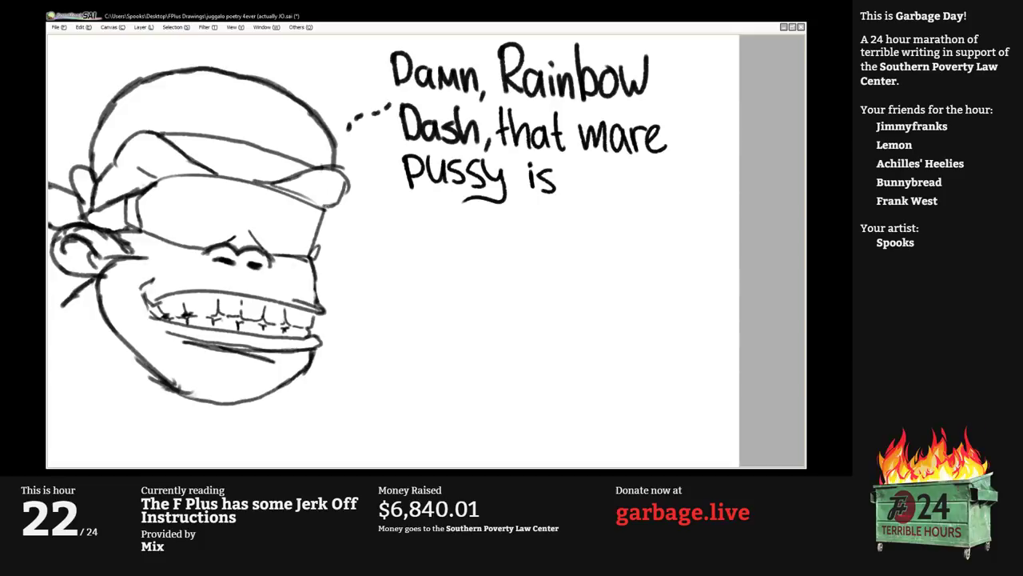
click(567, 190)
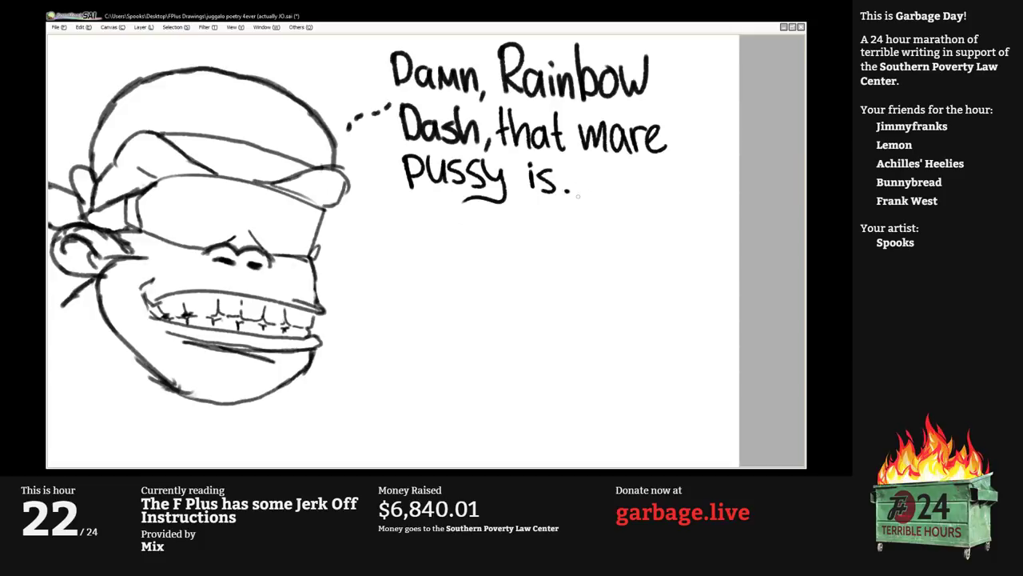
click(579, 191)
click(592, 190)
Hand-letter "bodacio" in larger, heavier strokes on a new line below the caption's third line.
scroll(570, 181, down, 1)
drag(298, 249, 343, 237)
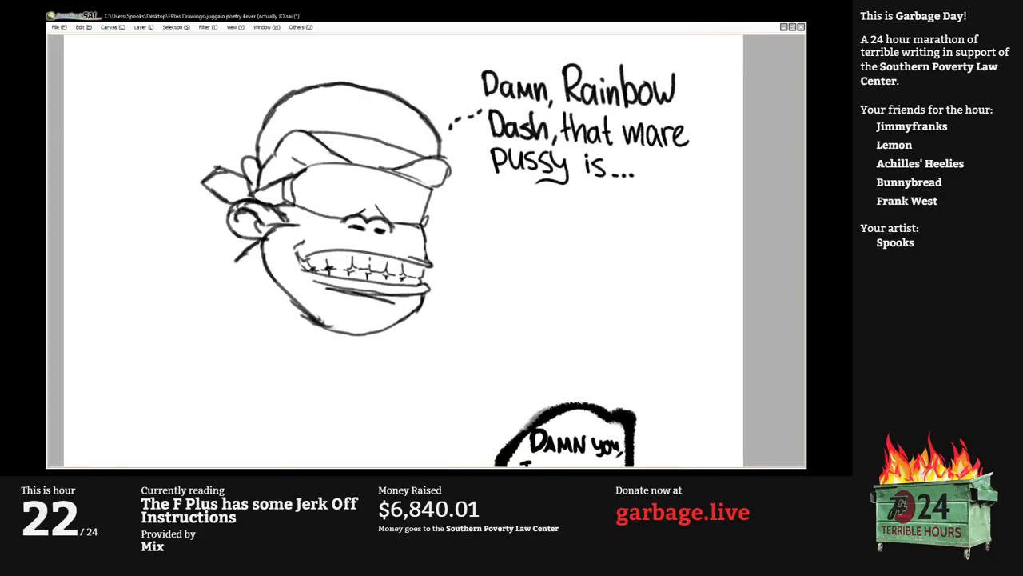
click(350, 192)
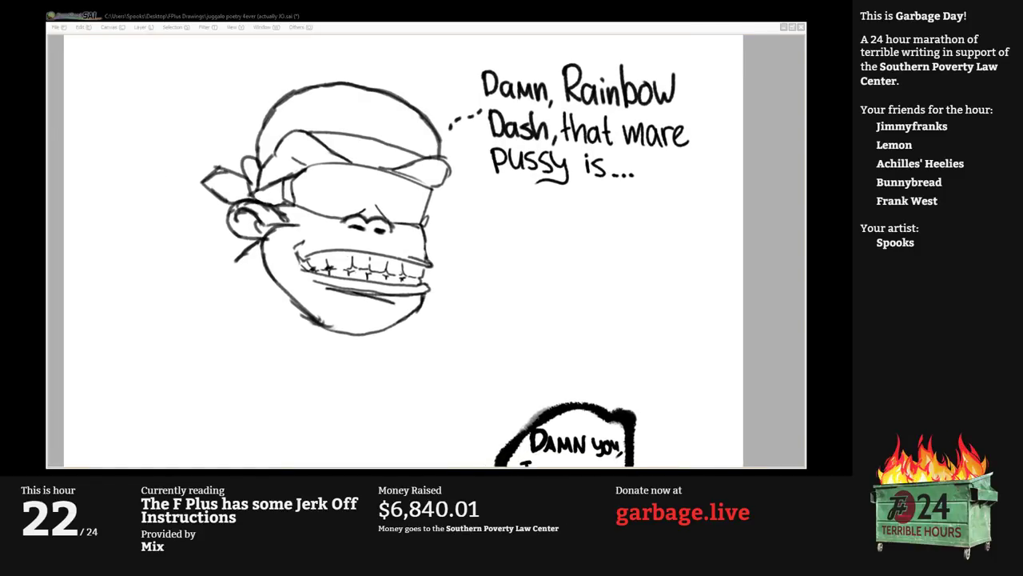
click(354, 183)
scroll(512, 214, up, 1)
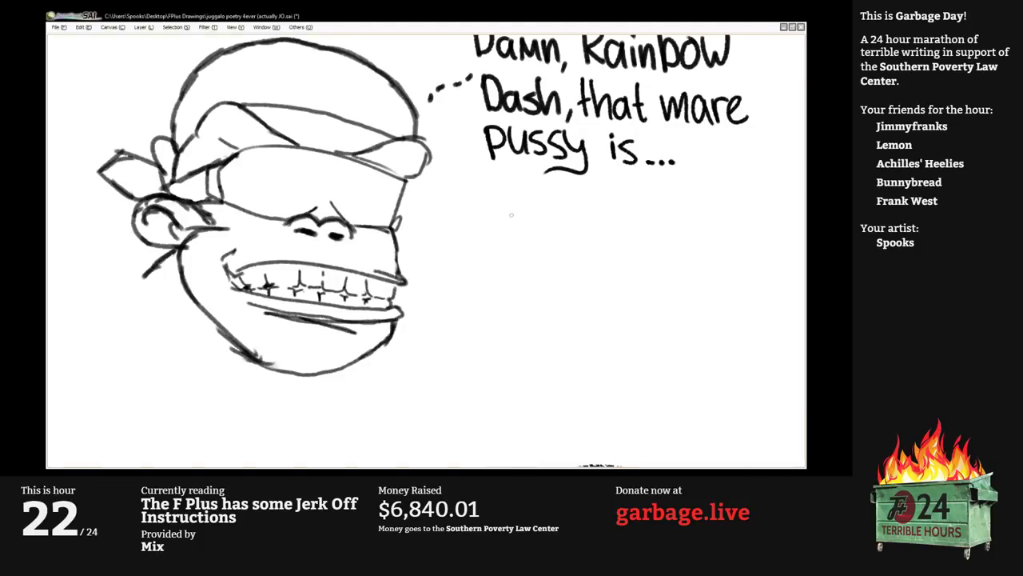
mouse_move(502, 188)
mouse_down()
mouse_move(469, 173)
mouse_move(474, 208)
mouse_up()
mouse_move(457, 168)
mouse_down()
mouse_move(477, 213)
mouse_move(493, 177)
mouse_move(478, 206)
mouse_move(492, 213)
mouse_up()
mouse_move(501, 177)
mouse_down()
mouse_move(515, 185)
mouse_move(521, 213)
mouse_move(541, 208)
mouse_up()
mouse_move(531, 158)
mouse_down()
mouse_move(534, 209)
mouse_move(547, 189)
mouse_move(558, 214)
mouse_up()
mouse_move(564, 171)
mouse_down()
mouse_move(558, 209)
mouse_move(603, 213)
mouse_move(595, 174)
mouse_move(622, 184)
mouse_move(608, 211)
mouse_up()
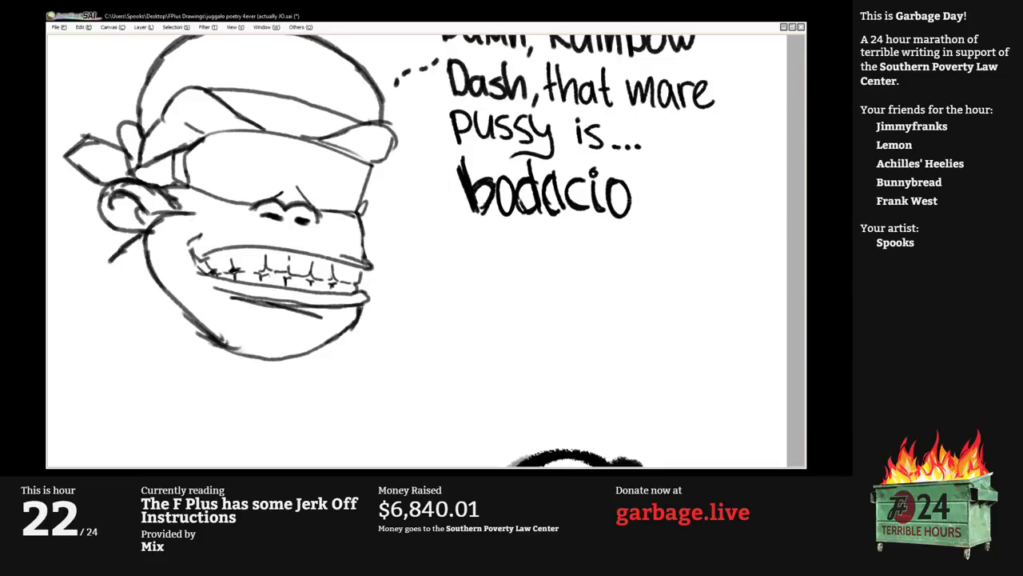
Finish the bold word as "bodacious" with the letters "us" and add three dots after it.
mouse_move(634, 176)
mouse_down()
mouse_move(641, 209)
mouse_move(653, 190)
mouse_move(640, 213)
mouse_move(653, 179)
mouse_move(655, 209)
mouse_up()
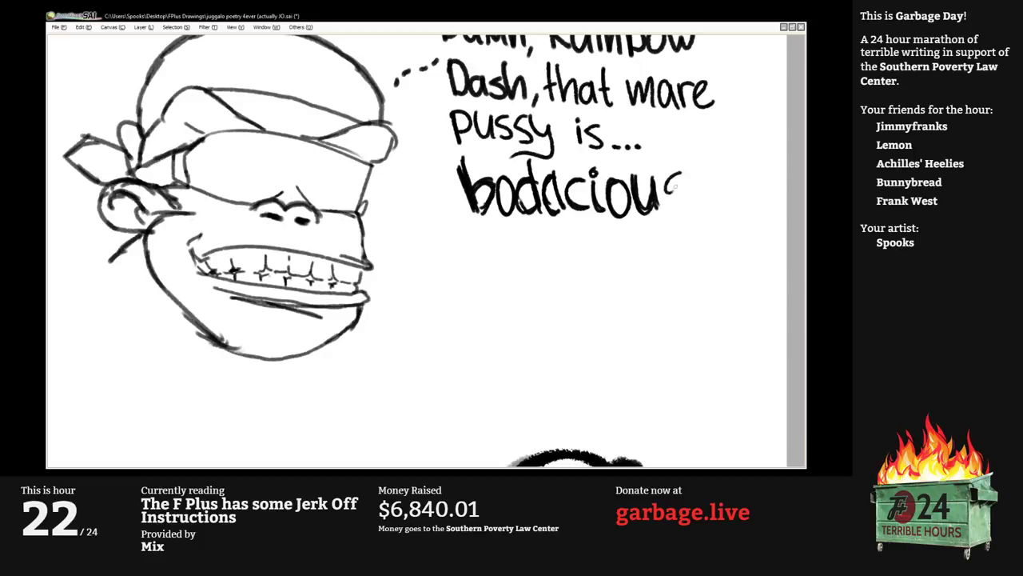
mouse_move(681, 173)
mouse_down()
mouse_move(668, 195)
mouse_move(685, 203)
mouse_move(672, 218)
mouse_up()
key(ctrl+z)
key(ctrl+z)
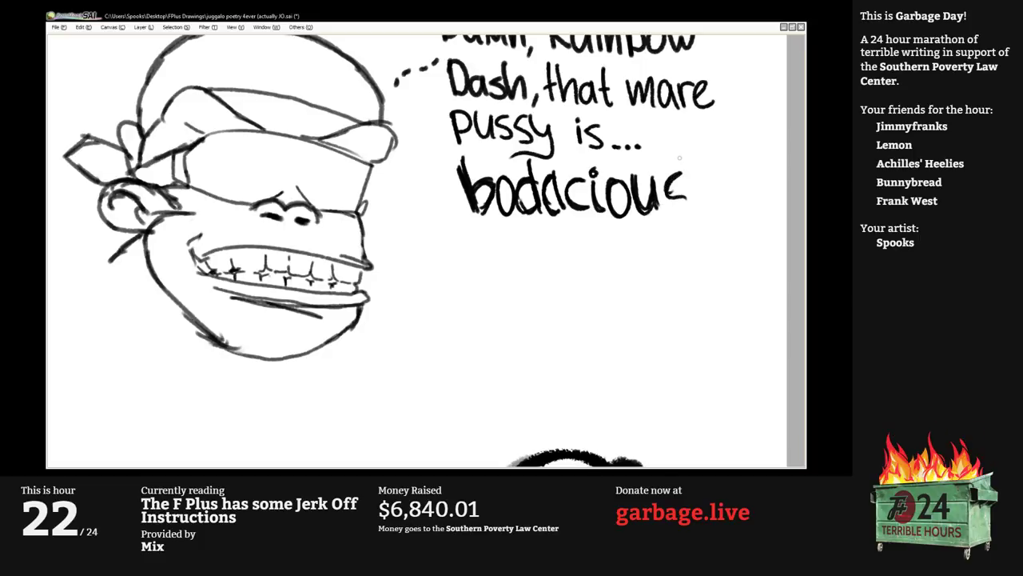
mouse_move(672, 194)
mouse_down()
mouse_move(683, 203)
mouse_move(660, 217)
mouse_up()
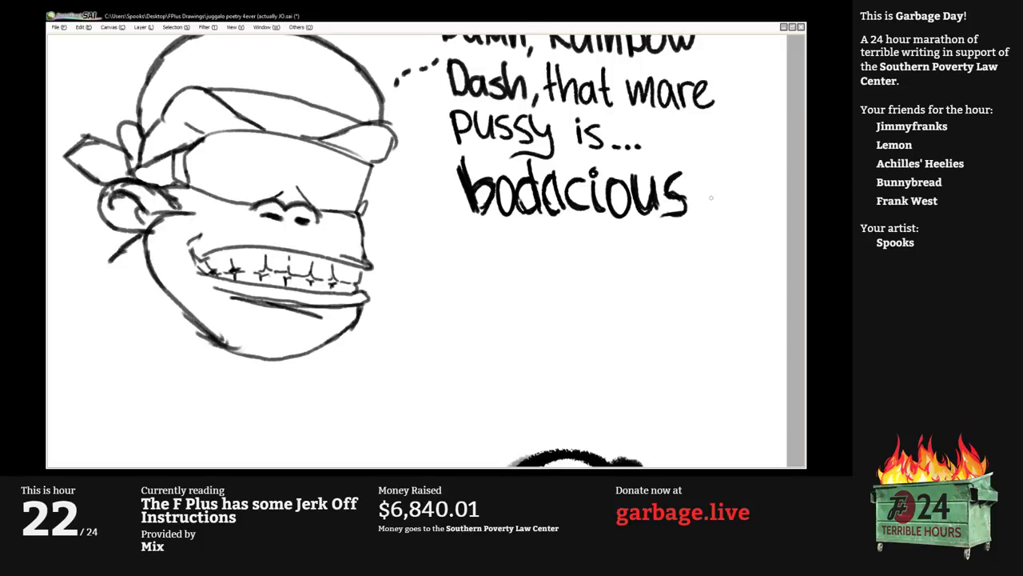
click(698, 215)
click(714, 214)
click(724, 216)
scroll(724, 216, down, 1)
drag(511, 264, 476, 264)
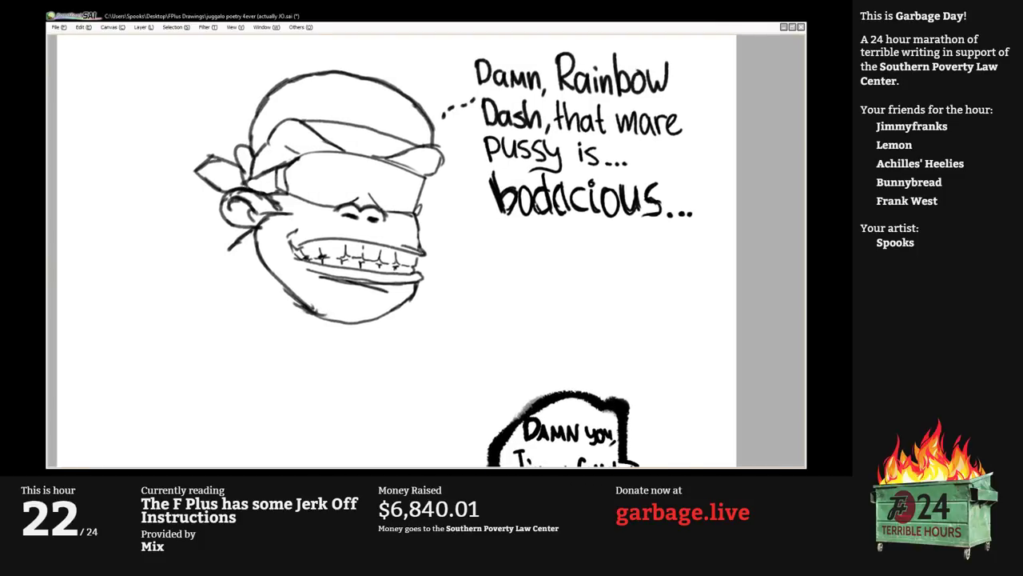
key(ctrl+s)
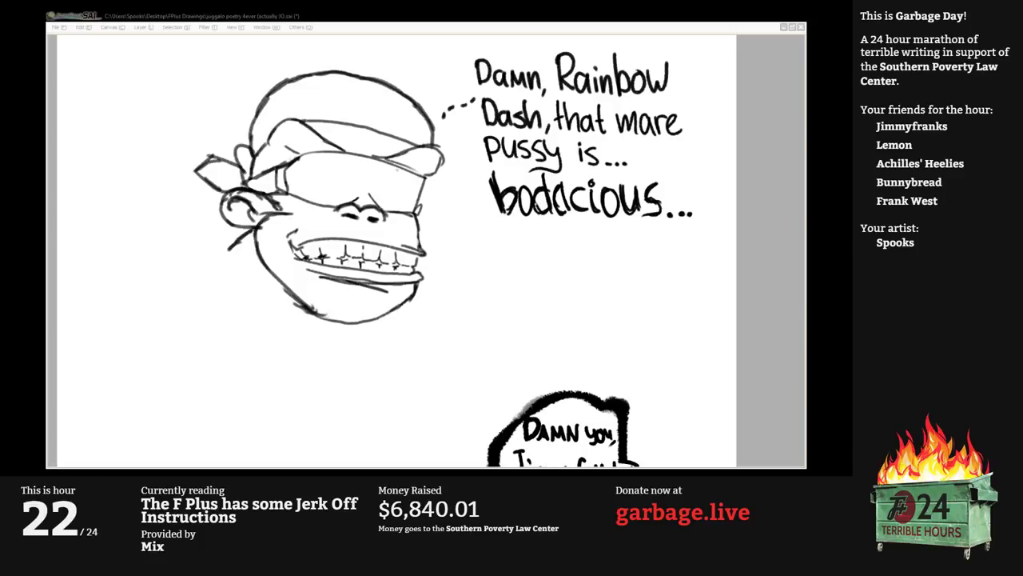
key(alt+Tab)
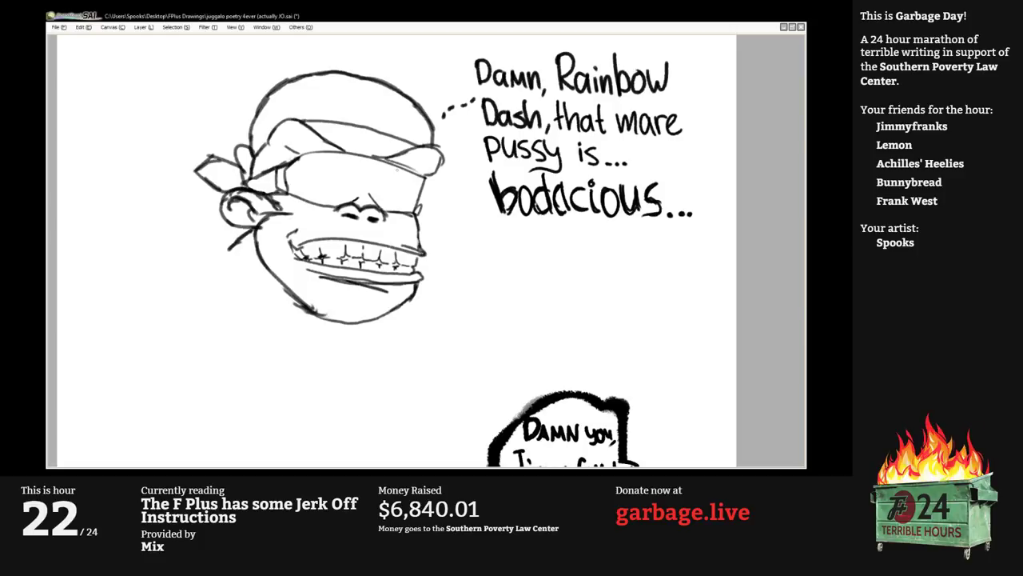
drag(310, 163, 350, 148)
key(alt+Tab)
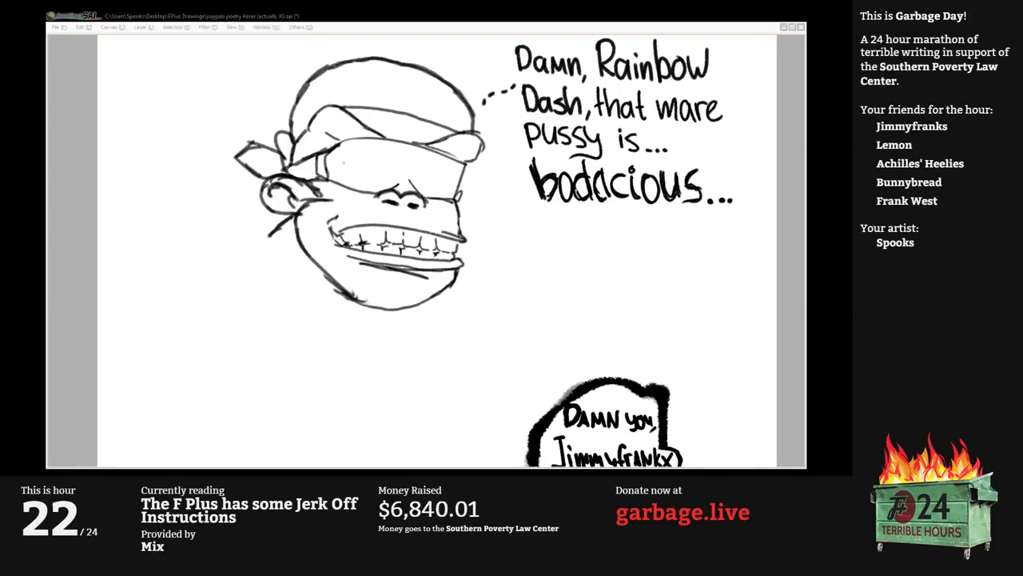
key(alt+Tab)
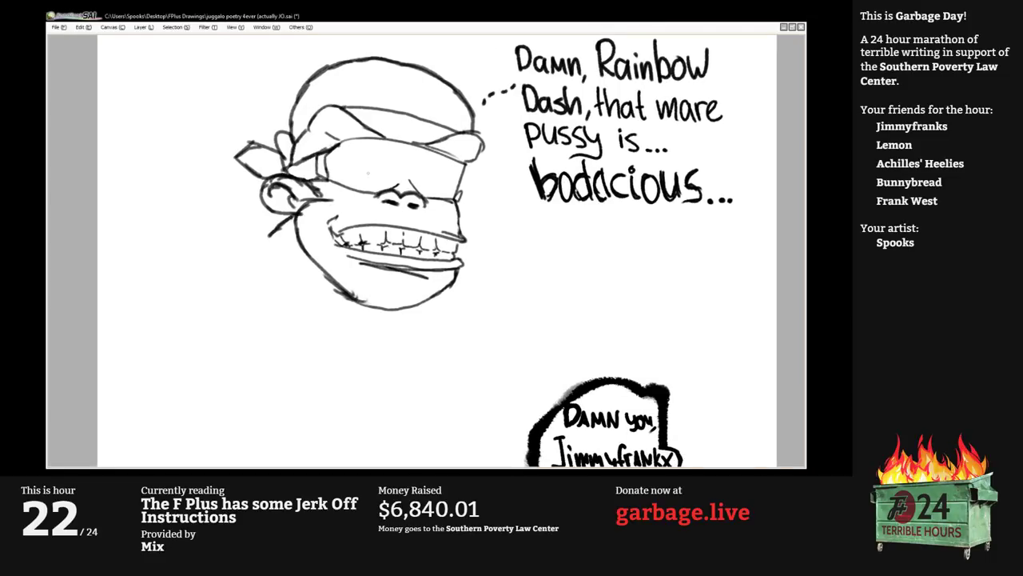
Darken the crease at the cheek-side corner of the character's grinning mouth.
drag(342, 233, 340, 245)
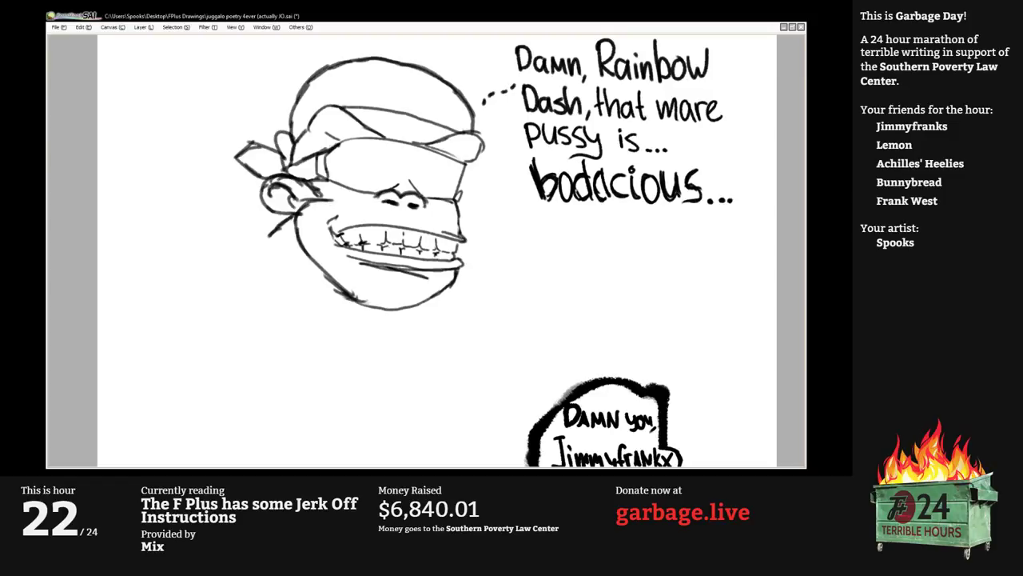
key(Tab)
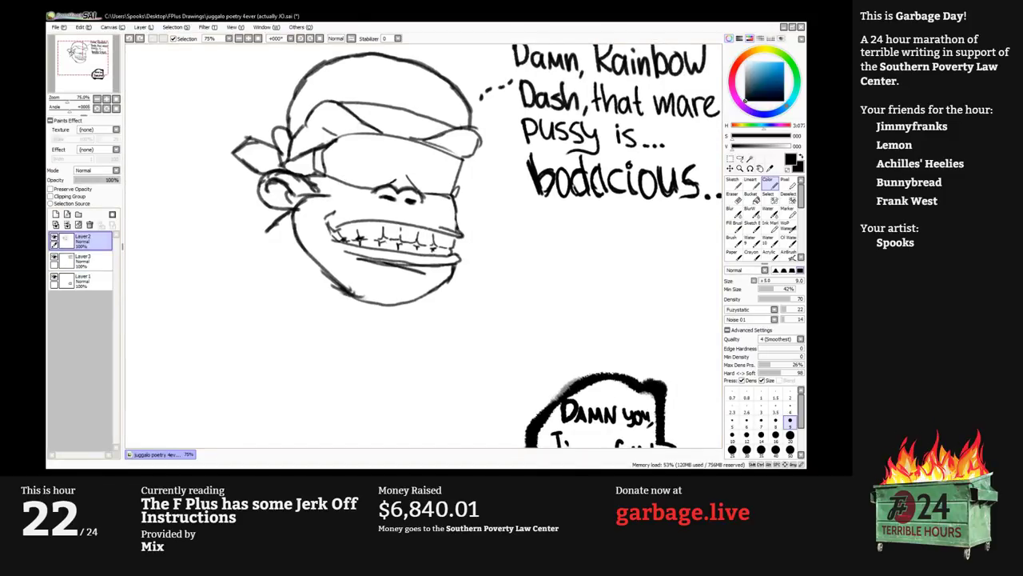
key(Tab)
mouse_move(340, 231)
mouse_down()
mouse_move(337, 245)
mouse_move(332, 217)
mouse_up()
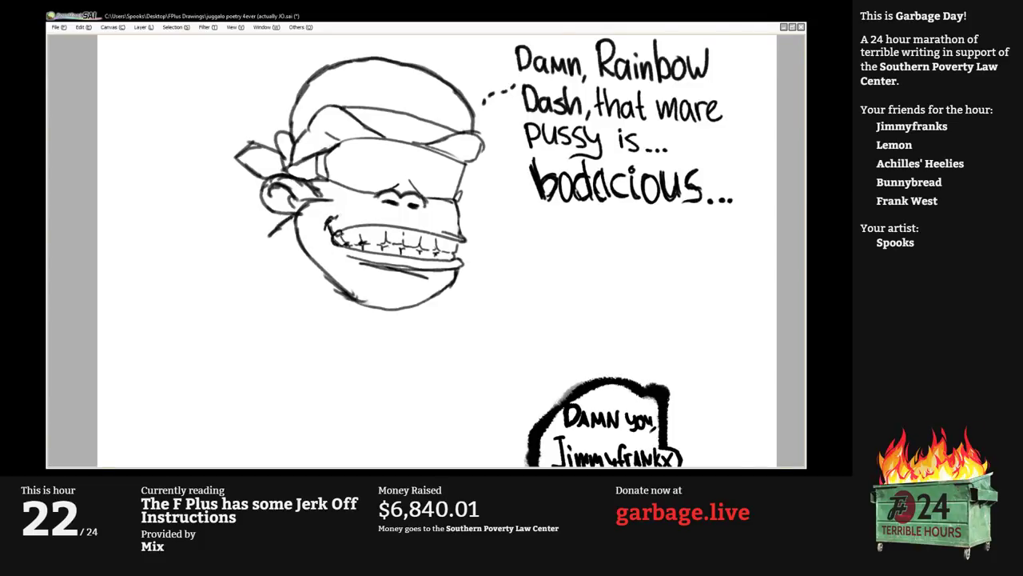
Draw the near shoulder and the tank-top strap as curved lines running down from the neck line below the ear.
drag(424, 239, 403, 260)
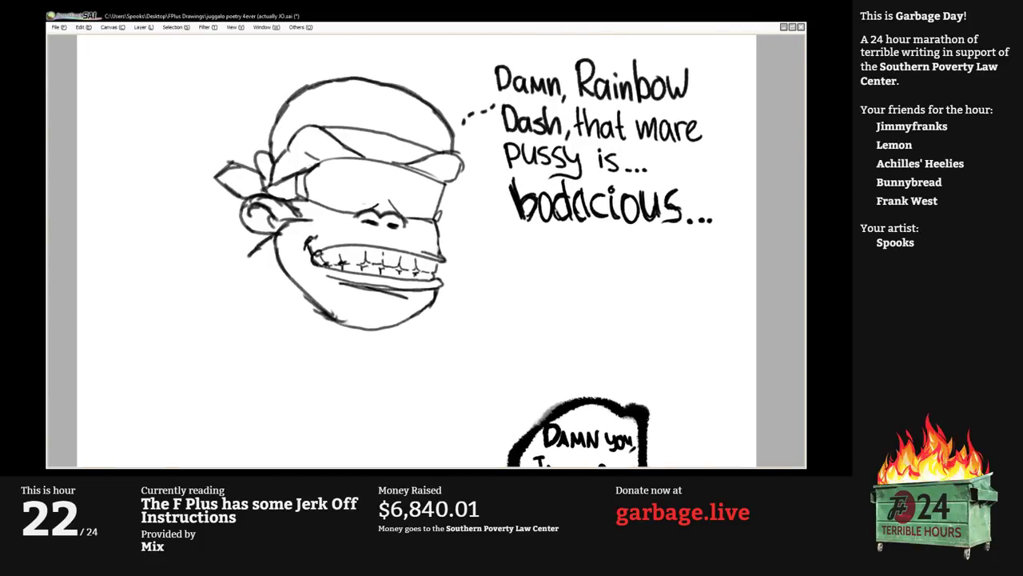
scroll(346, 208, down, 1)
drag(346, 208, 353, 188)
scroll(328, 204, up, 1)
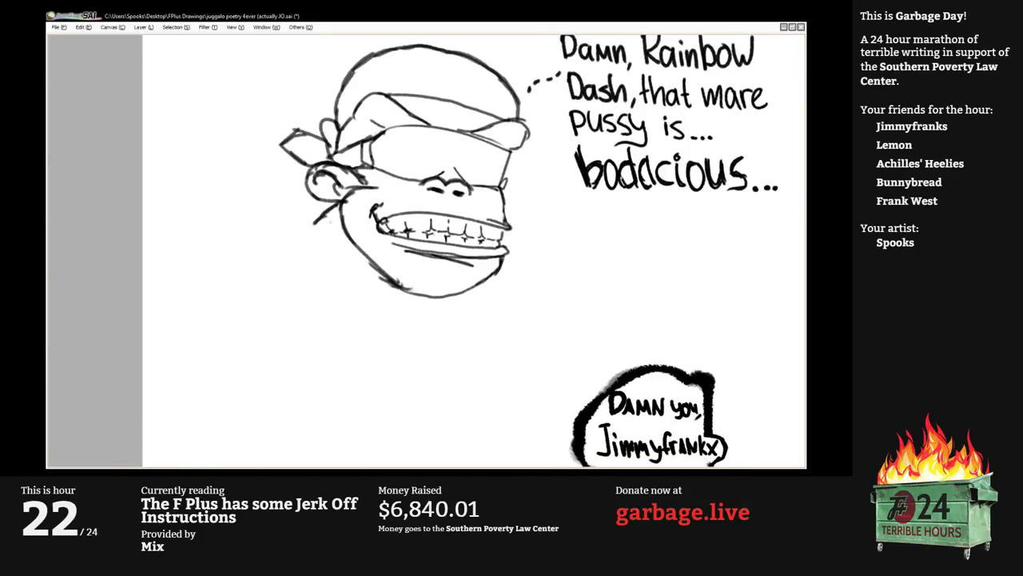
mouse_move(323, 222)
mouse_down()
mouse_move(355, 285)
mouse_move(299, 227)
mouse_move(295, 236)
mouse_move(329, 303)
mouse_move(362, 302)
mouse_up()
key(alt+Tab)
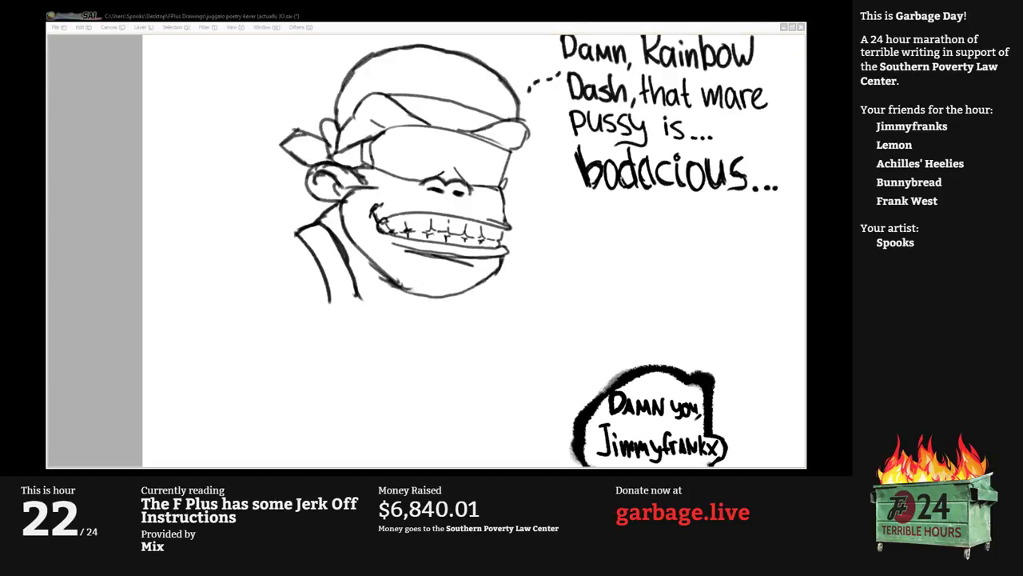
click(370, 251)
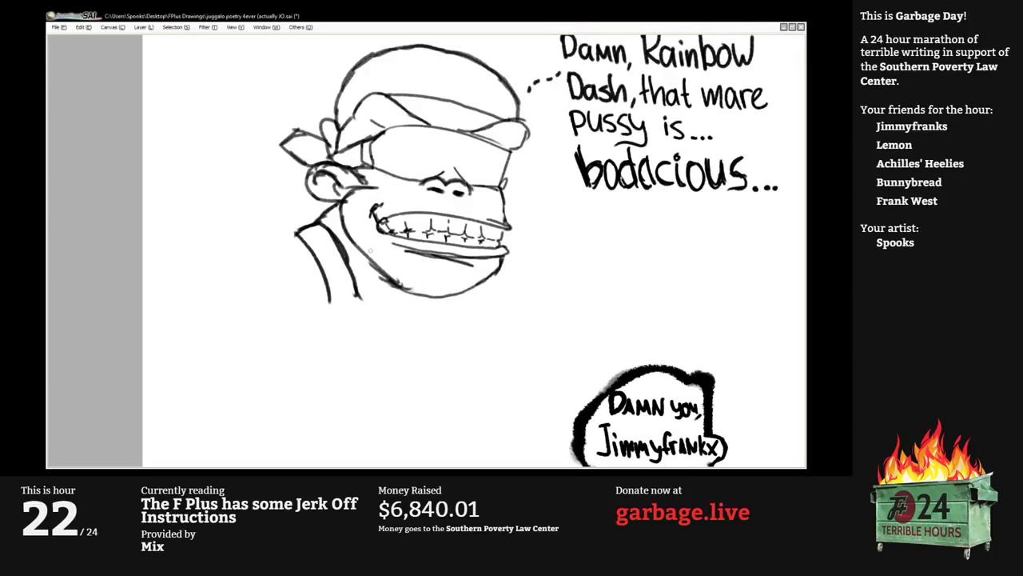
Draw the near hand giving a thumbs-up below the shoulder strap, with a raised thumb and three curled fingers.
drag(369, 314, 382, 257)
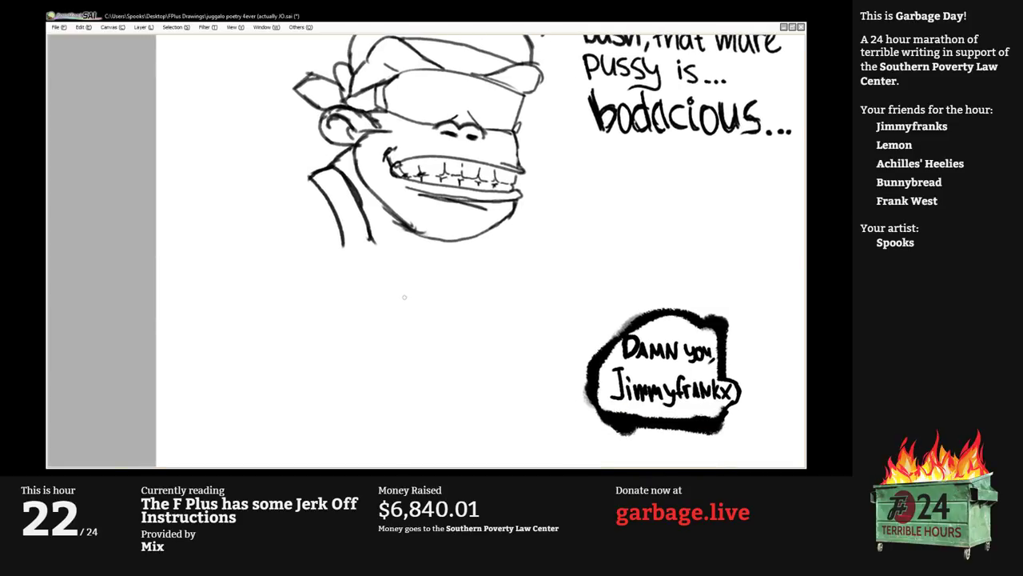
mouse_move(398, 295)
mouse_down()
mouse_move(426, 290)
mouse_move(437, 301)
mouse_move(402, 321)
mouse_move(391, 315)
mouse_move(374, 339)
mouse_move(420, 363)
mouse_move(435, 330)
mouse_up()
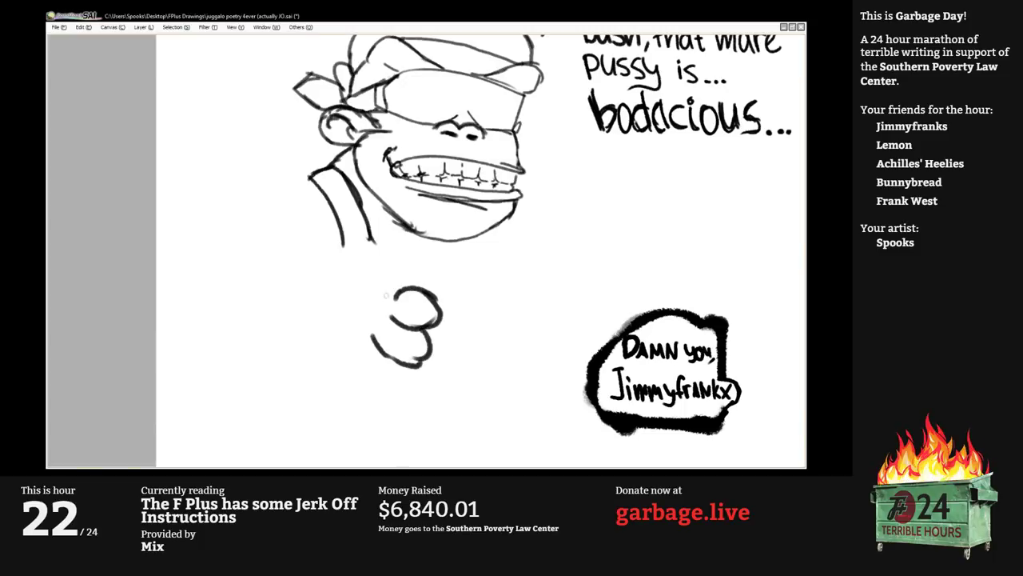
drag(400, 291, 382, 296)
mouse_move(379, 361)
mouse_down()
mouse_move(404, 395)
mouse_move(421, 370)
mouse_up()
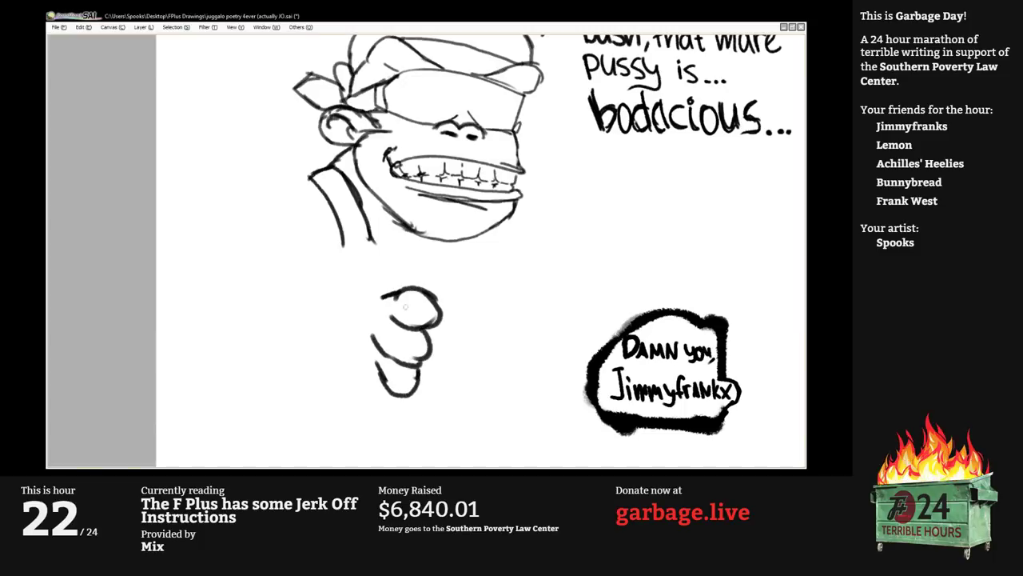
mouse_move(399, 297)
mouse_down()
mouse_move(395, 268)
mouse_move(370, 269)
mouse_move(361, 297)
mouse_move(418, 324)
mouse_up()
drag(460, 239, 415, 244)
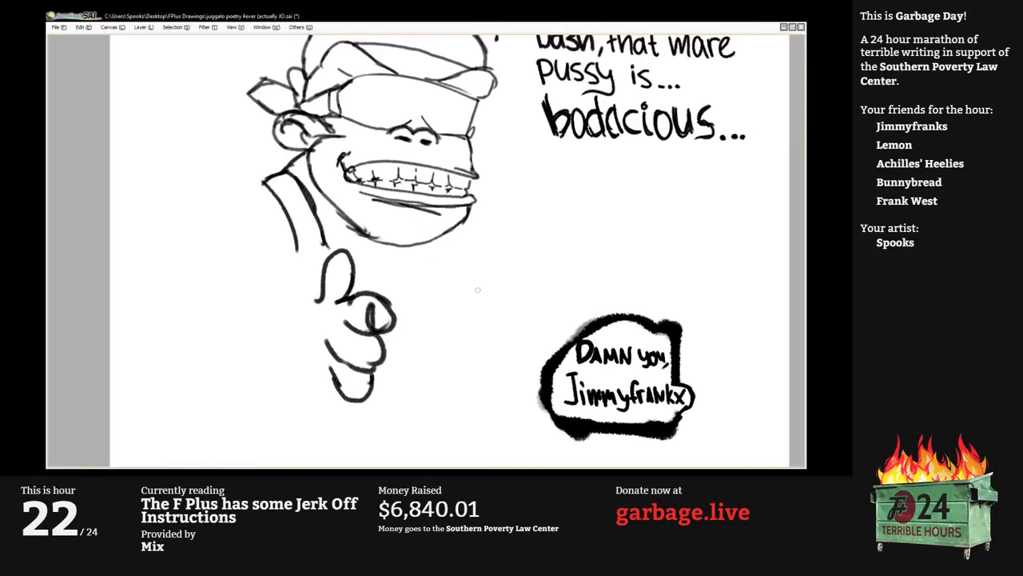
Sketch the far thumbs-up hand beside the chin, plus the far shoulder and arm outline and the torso's side line.
mouse_move(484, 277)
mouse_down()
mouse_move(510, 268)
mouse_move(516, 292)
mouse_move(493, 299)
mouse_move(481, 326)
mouse_move(502, 317)
mouse_move(471, 299)
mouse_move(485, 277)
mouse_move(485, 316)
mouse_up()
mouse_move(500, 275)
mouse_down()
mouse_move(479, 274)
mouse_move(484, 229)
mouse_move(462, 272)
mouse_up()
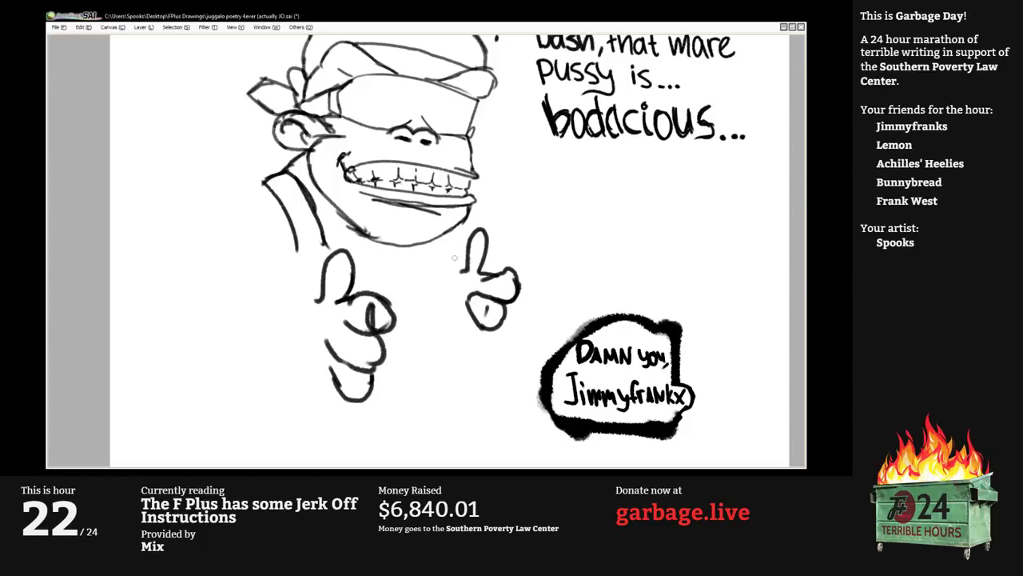
mouse_move(460, 269)
mouse_down()
mouse_move(476, 171)
mouse_move(485, 170)
mouse_move(509, 207)
mouse_move(502, 239)
mouse_move(453, 271)
mouse_move(439, 337)
mouse_up()
key(ctrl+z)
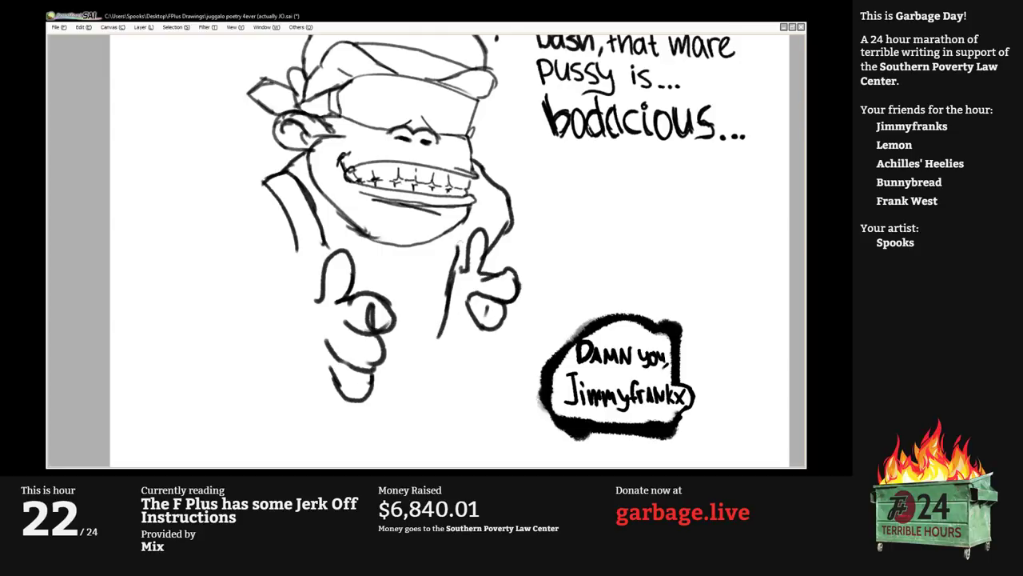
Draw the shirt's curved neckline beneath the chin and extend the torso's far side line down past the hands.
mouse_move(458, 251)
mouse_down()
mouse_move(461, 223)
mouse_move(413, 285)
mouse_up()
mouse_move(320, 243)
mouse_down()
mouse_move(387, 285)
mouse_move(406, 279)
mouse_up()
drag(452, 311, 429, 400)
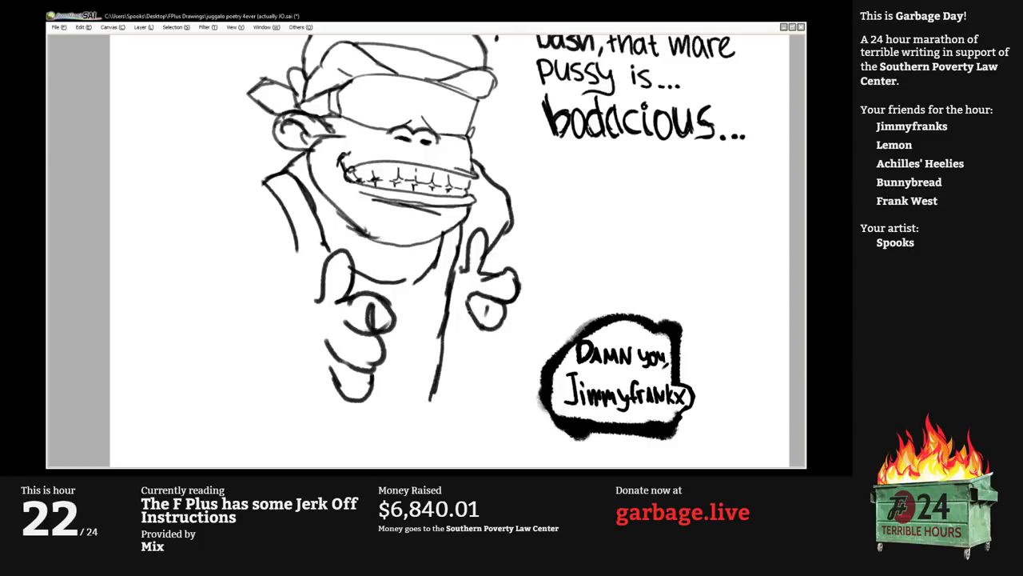
Add the lower curled fingers to the far thumbs-up hand and round out its top fingertip.
mouse_move(458, 314)
mouse_down()
mouse_move(484, 354)
mouse_move(493, 332)
mouse_move(475, 352)
mouse_move(450, 332)
mouse_move(468, 355)
mouse_up()
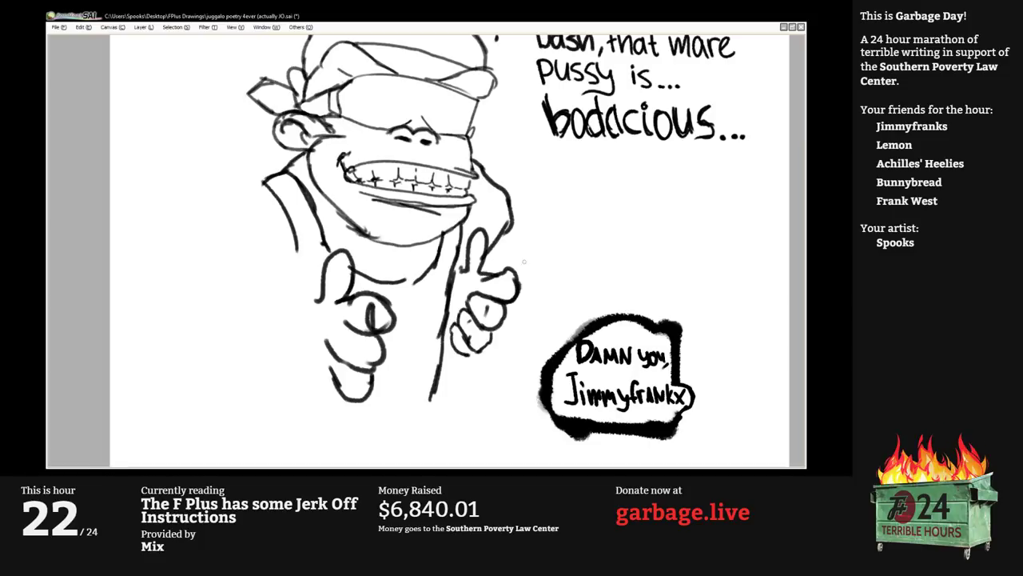
mouse_move(519, 270)
mouse_down()
mouse_move(504, 305)
mouse_move(498, 270)
mouse_move(501, 301)
mouse_up()
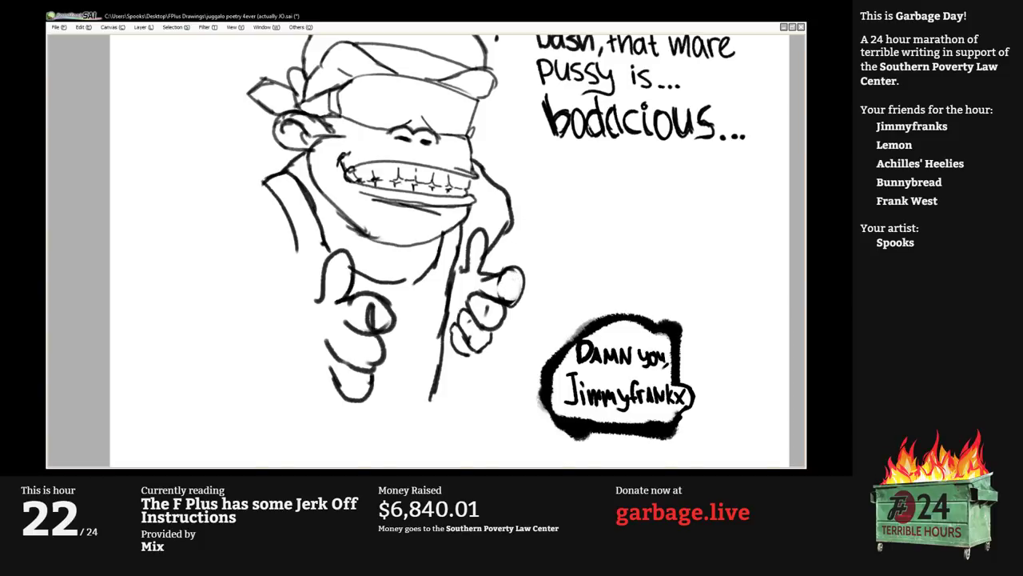
drag(482, 252, 499, 254)
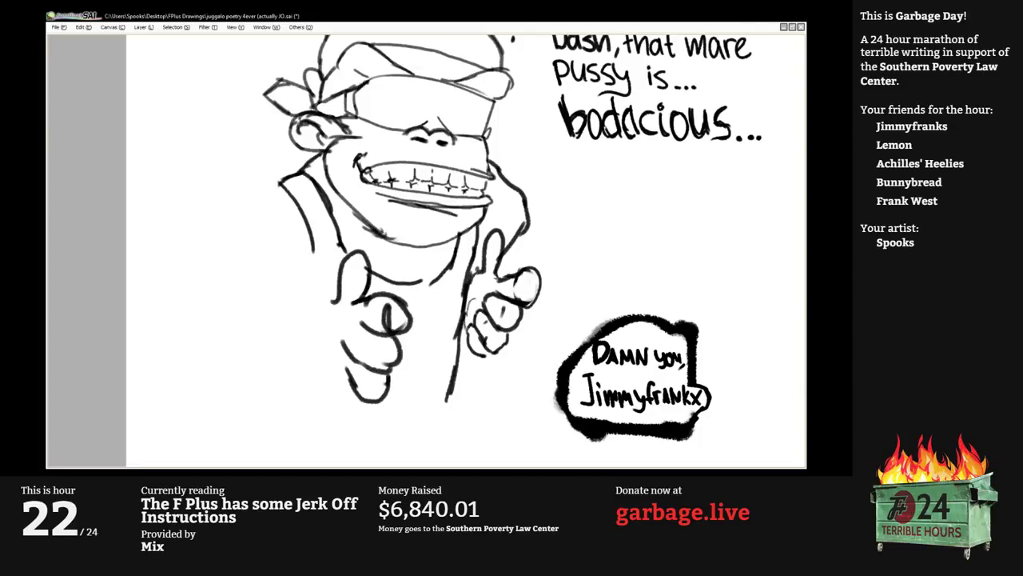
Extend the near thumbs-up hand's outline at the base of the thumb and beside the lowest curled finger.
mouse_move(345, 374)
mouse_down()
mouse_move(361, 350)
mouse_move(364, 388)
mouse_move(357, 384)
mouse_up()
drag(351, 273, 342, 282)
drag(364, 376, 342, 349)
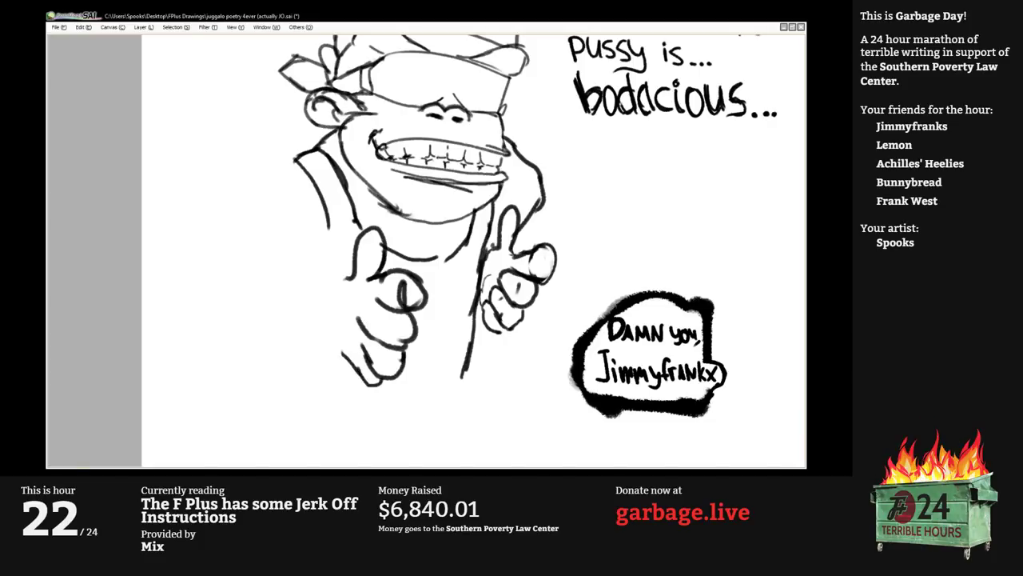
Draw the near shoulder, upper arm and bent forearm outline, joining the arm to the thumbs-up hand.
mouse_move(297, 156)
mouse_down()
mouse_move(247, 193)
mouse_move(227, 242)
mouse_move(235, 266)
mouse_move(275, 251)
mouse_move(348, 281)
mouse_up()
mouse_move(259, 311)
mouse_down()
mouse_move(343, 357)
mouse_move(360, 374)
mouse_up()
mouse_move(229, 260)
mouse_down()
mouse_move(233, 288)
mouse_move(262, 323)
mouse_up()
drag(306, 248, 318, 268)
drag(363, 224, 319, 265)
scroll(318, 265, down, 2)
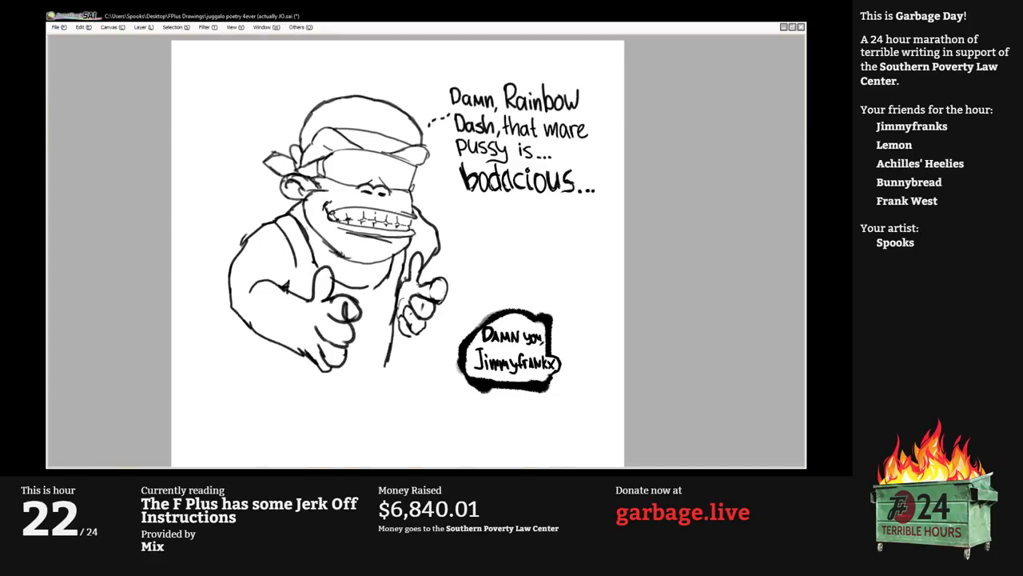
Add an inner top rim and zigzag glints to the glasses, plus one small pointed star mark on the bandana.
scroll(325, 159, up, 2)
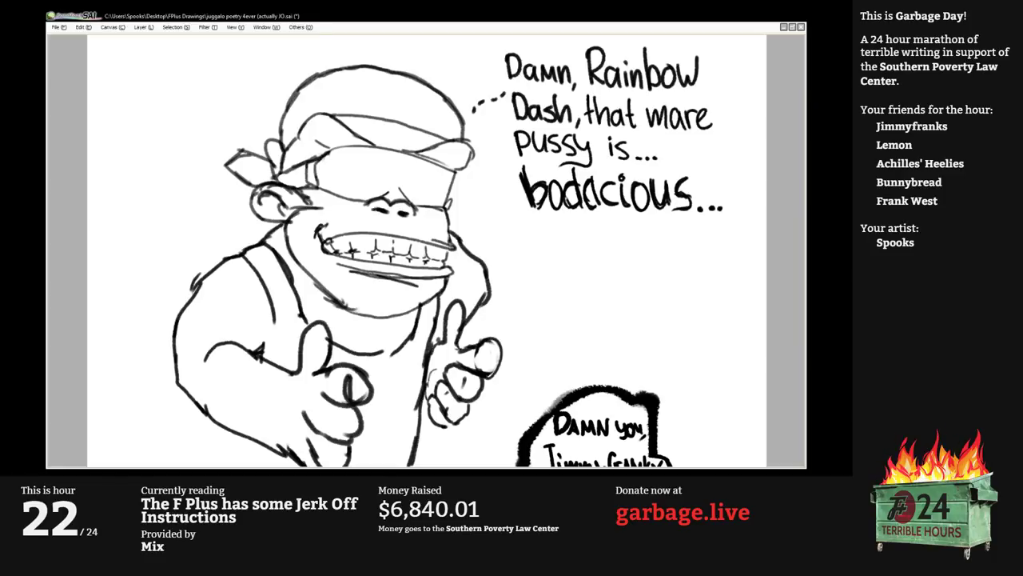
mouse_move(324, 157)
mouse_down()
mouse_move(383, 149)
mouse_move(451, 177)
mouse_up()
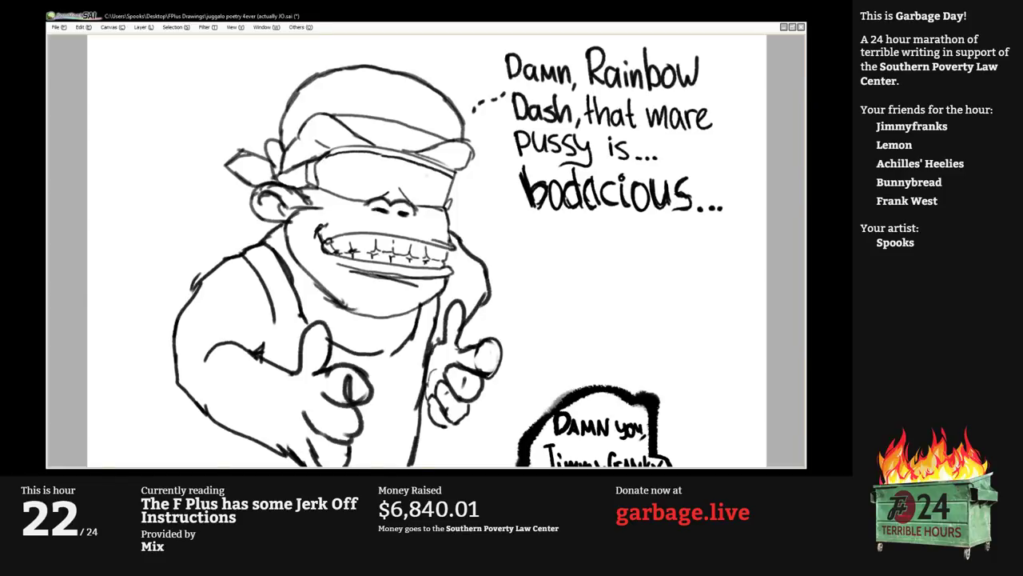
mouse_move(332, 168)
mouse_down()
mouse_move(366, 185)
mouse_move(435, 194)
mouse_up()
drag(424, 247, 431, 252)
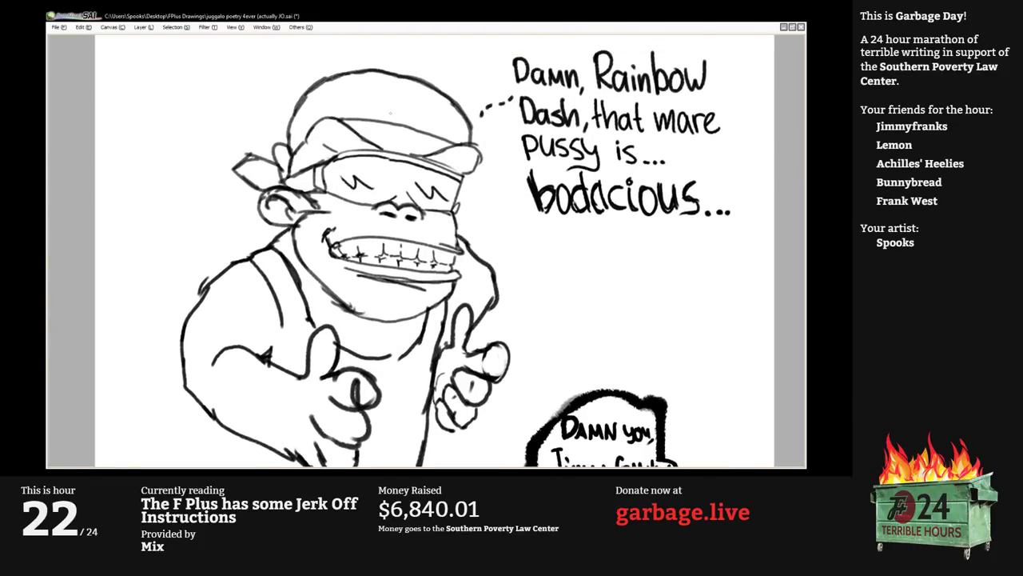
mouse_move(388, 111)
mouse_down()
mouse_move(398, 124)
mouse_move(385, 121)
mouse_up()
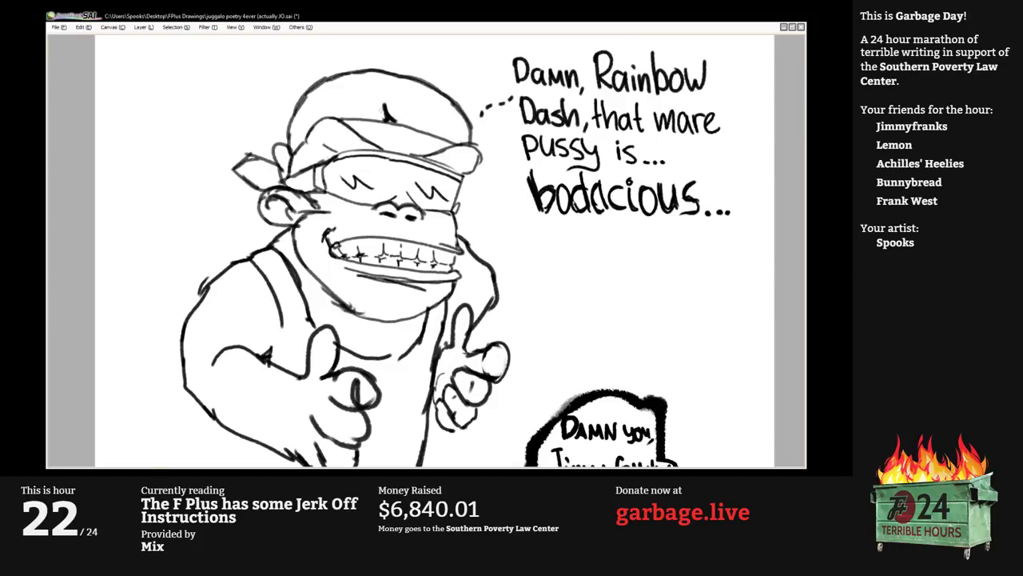
Hand-letter "(btw can you tell I'm stalling" over three lines in the blank space beside the character's head.
mouse_move(161, 72)
mouse_down()
mouse_move(203, 88)
mouse_move(186, 111)
mouse_move(219, 106)
mouse_up()
mouse_move(225, 90)
mouse_down()
mouse_move(226, 106)
mouse_move(240, 90)
mouse_move(280, 107)
mouse_move(317, 94)
mouse_up()
mouse_move(327, 83)
mouse_down()
mouse_move(318, 106)
mouse_move(339, 78)
mouse_move(354, 90)
mouse_up()
drag(171, 128, 172, 158)
drag(166, 148, 219, 157)
drag(234, 127, 245, 122)
mouse_move(239, 153)
mouse_down()
mouse_move(252, 150)
mouse_move(249, 135)
mouse_move(279, 148)
mouse_up()
mouse_move(168, 181)
mouse_down()
mouse_move(155, 198)
mouse_move(175, 202)
mouse_move(197, 183)
mouse_move(205, 199)
mouse_move(236, 203)
mouse_up()
click(216, 174)
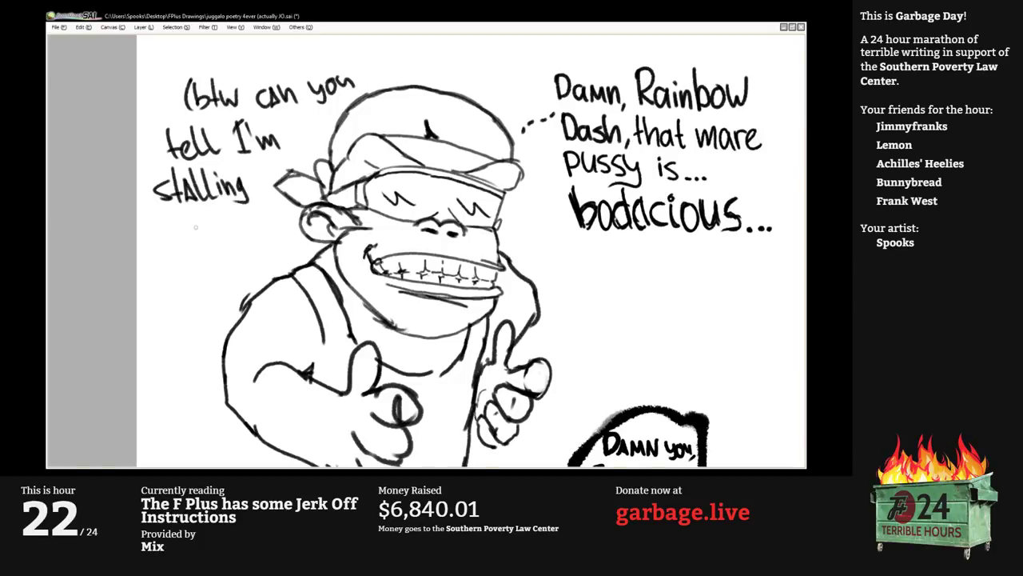
Continue the side note with the hand-lettered lines "so I don't" and "have to" beneath "stalling".
drag(170, 224, 160, 242)
mouse_move(179, 227)
mouse_down()
mouse_move(168, 236)
mouse_move(181, 227)
mouse_move(207, 243)
mouse_up()
drag(195, 210, 214, 208)
drag(200, 243, 236, 244)
mouse_move(248, 208)
mouse_down()
mouse_move(246, 244)
mouse_move(256, 232)
mouse_move(266, 246)
mouse_move(263, 233)
mouse_up()
mouse_move(274, 217)
mouse_down()
mouse_move(275, 244)
mouse_move(283, 237)
mouse_up()
mouse_move(150, 257)
mouse_down()
mouse_move(164, 291)
mouse_move(181, 289)
mouse_move(192, 270)
mouse_move(211, 285)
mouse_move(237, 270)
mouse_up()
drag(243, 266, 242, 267)
Finish the side note with the hand-lettered lines "draw" and "this?" and a closing parenthesis.
drag(160, 321, 157, 336)
mouse_move(163, 298)
mouse_down()
mouse_move(164, 338)
mouse_move(174, 318)
mouse_up()
mouse_move(185, 318)
mouse_down()
mouse_move(181, 334)
mouse_move(206, 305)
mouse_up()
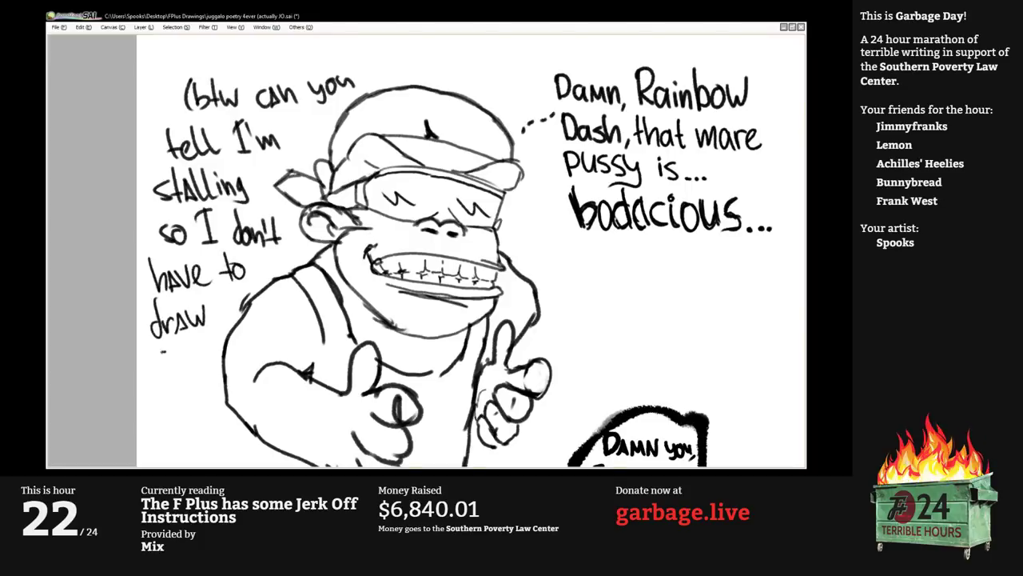
drag(153, 352, 167, 350)
mouse_move(160, 343)
mouse_down()
mouse_move(162, 369)
mouse_move(196, 371)
mouse_move(206, 337)
mouse_move(207, 369)
mouse_up()
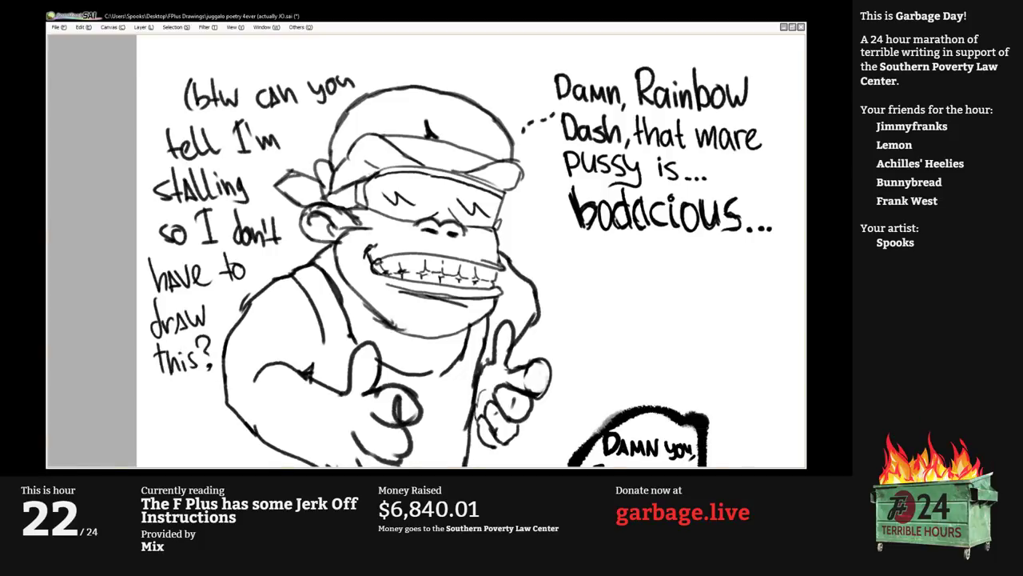
mouse_move(231, 315)
mouse_down()
mouse_move(200, 326)
mouse_move(204, 388)
mouse_up()
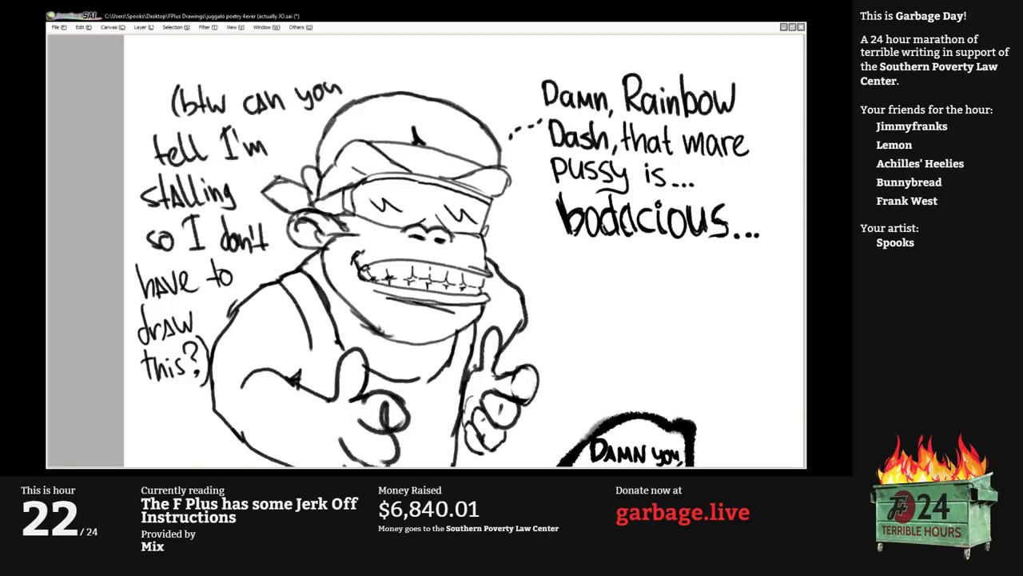
mouse_move(231, 336)
mouse_down()
mouse_move(220, 332)
mouse_move(231, 335)
mouse_up()
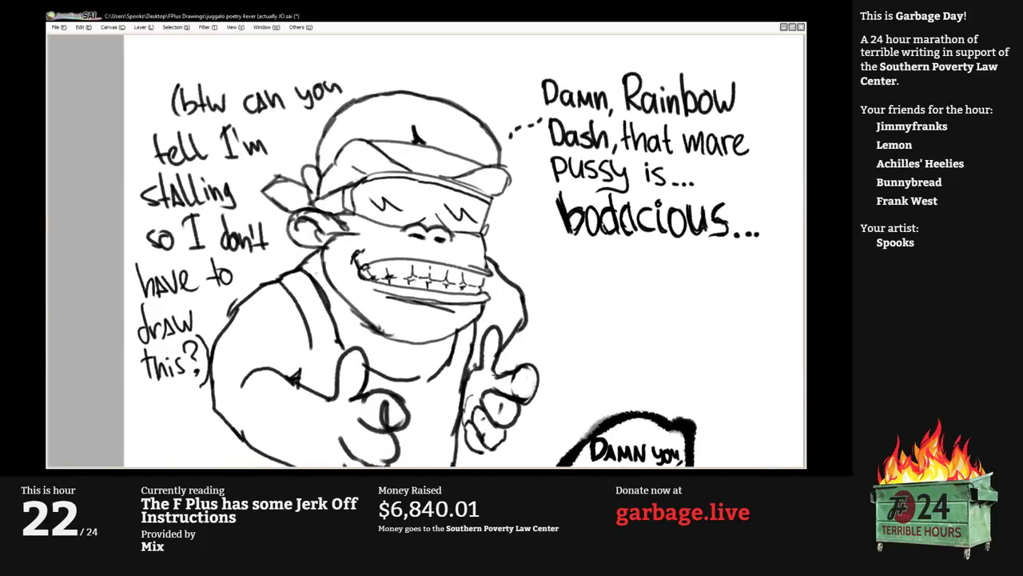
Scatter small black four-pointed stars across the bandana's dome and its side knot.
drag(416, 138, 426, 144)
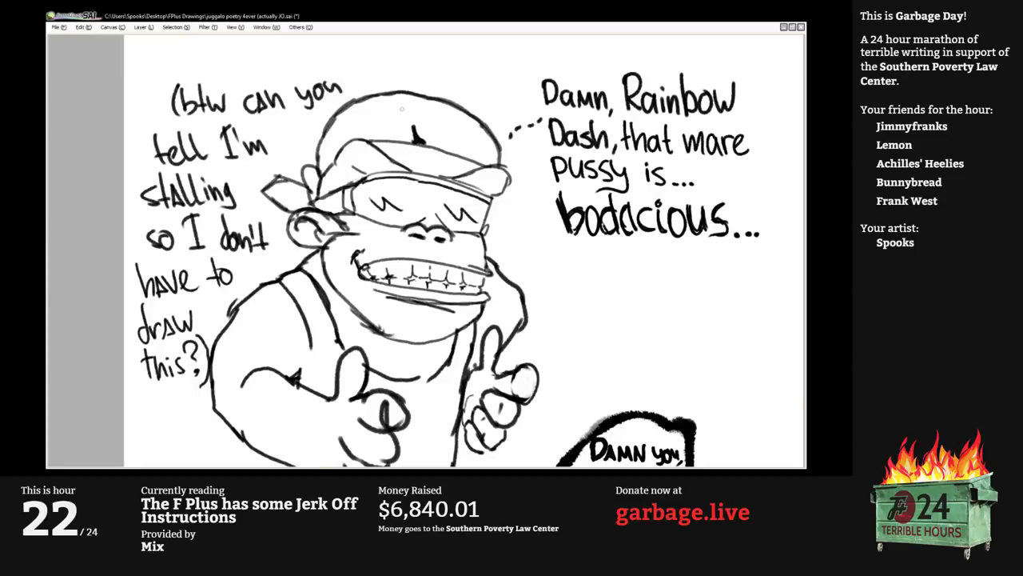
mouse_move(402, 109)
mouse_down()
mouse_move(395, 94)
mouse_move(384, 97)
mouse_move(396, 95)
mouse_up()
drag(446, 117, 456, 118)
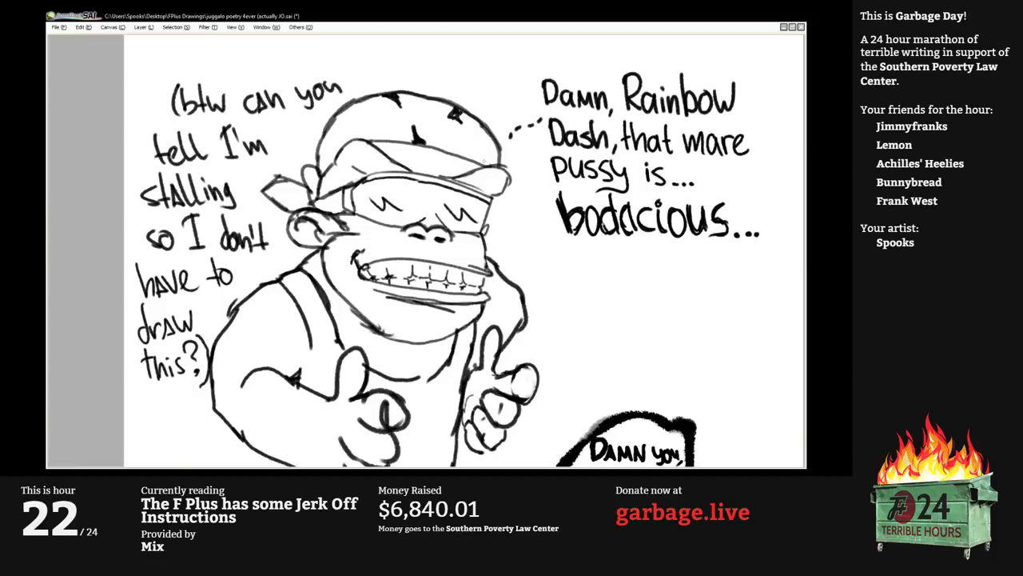
mouse_move(483, 160)
mouse_down()
mouse_move(478, 147)
mouse_move(480, 158)
mouse_up()
mouse_move(357, 120)
mouse_down()
mouse_move(296, 192)
mouse_move(323, 179)
mouse_move(271, 197)
mouse_move(308, 208)
mouse_up()
mouse_move(442, 123)
mouse_down()
mouse_move(443, 140)
mouse_move(428, 103)
mouse_move(381, 129)
mouse_move(389, 129)
mouse_move(377, 122)
mouse_up()
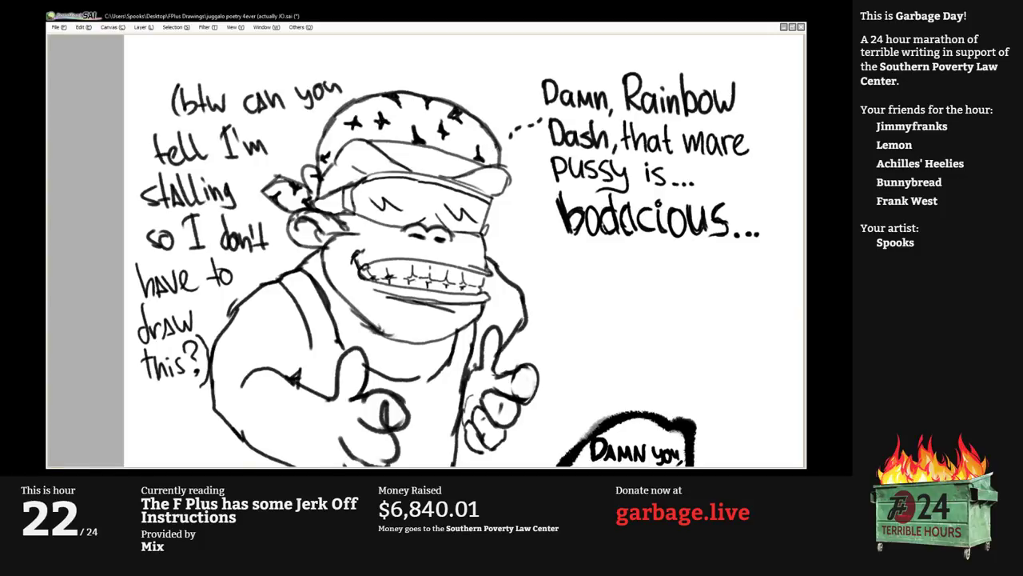
scroll(358, 234, down, 1)
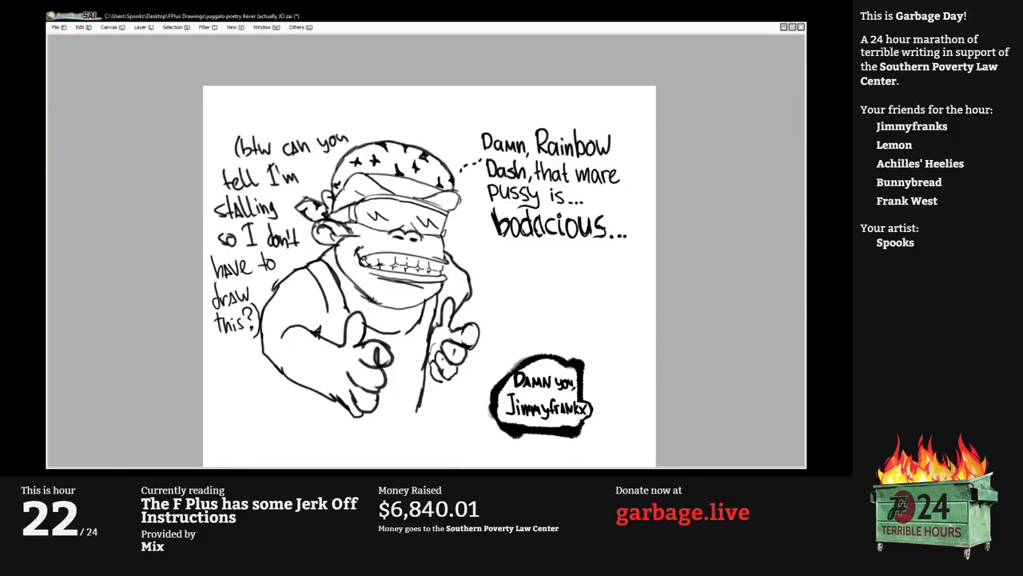
drag(416, 255, 434, 238)
key(alt+Tab)
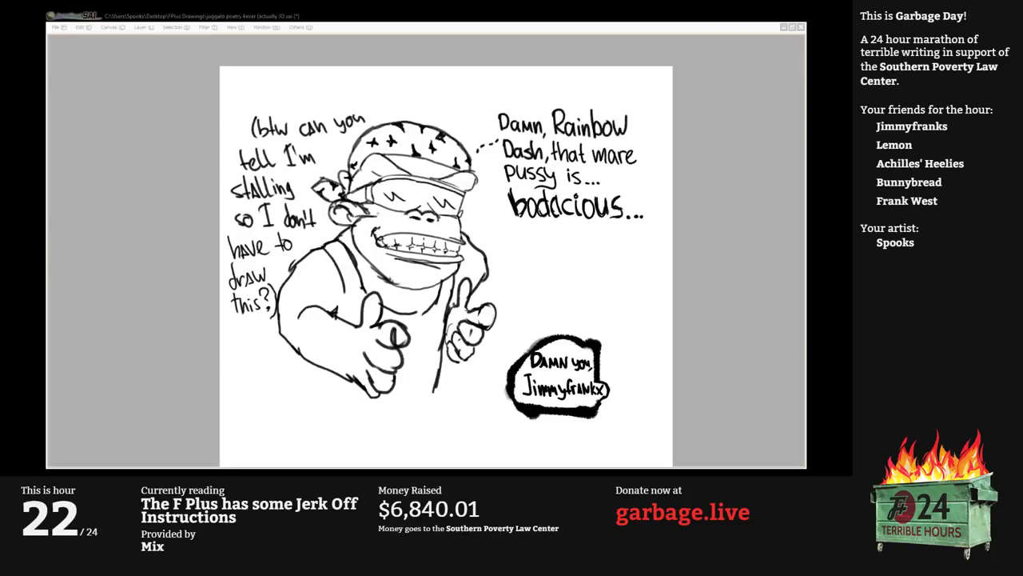
key(alt+Tab)
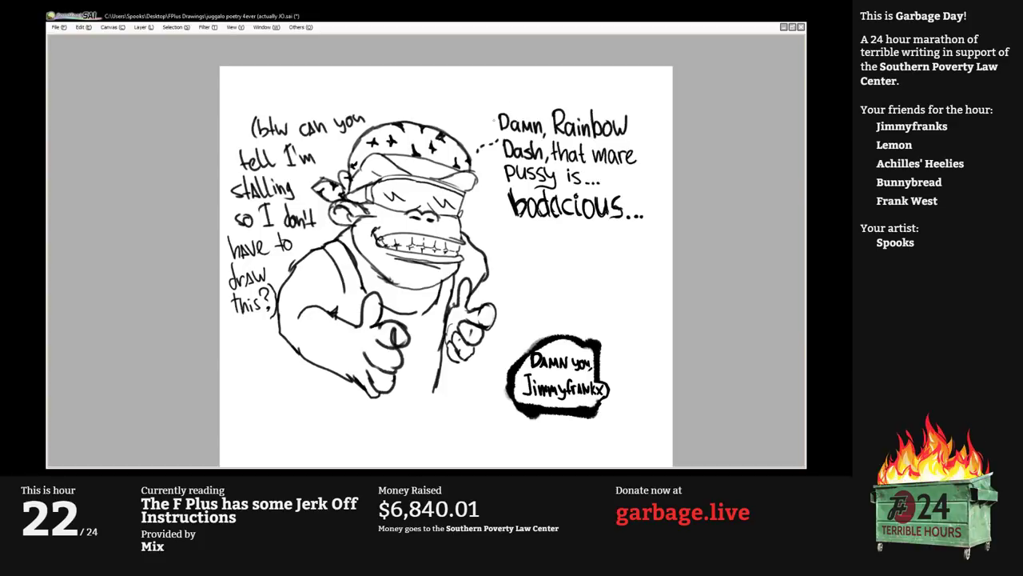
Draw a dashed speech-bubble outline around the Rainbow Dash caption.
mouse_move(496, 113)
mouse_down()
mouse_move(494, 123)
mouse_move(526, 106)
mouse_move(591, 101)
mouse_move(624, 104)
mouse_move(641, 126)
mouse_up()
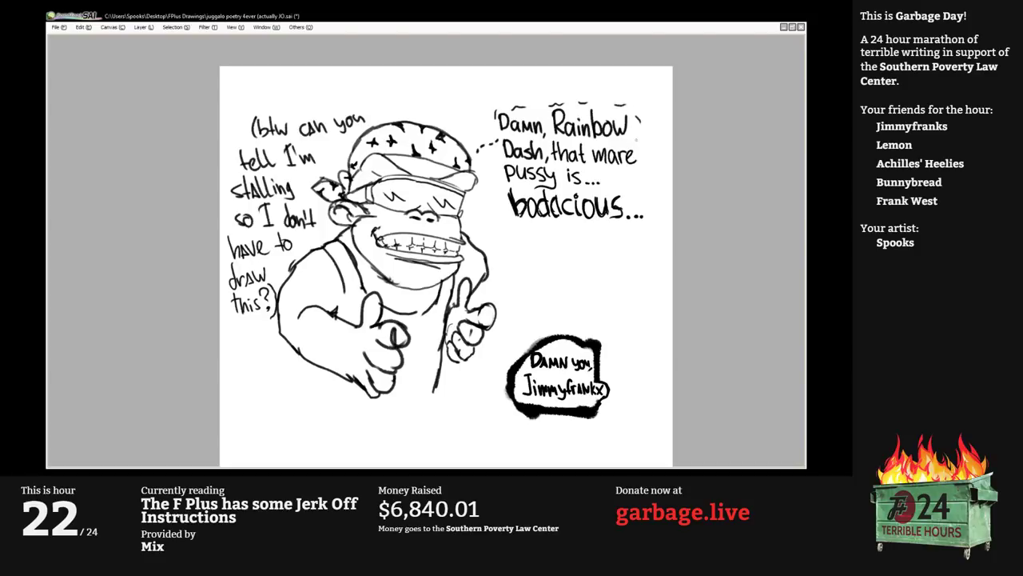
mouse_move(638, 166)
mouse_down()
mouse_move(649, 225)
mouse_move(617, 235)
mouse_move(509, 221)
mouse_up()
drag(510, 225, 498, 184)
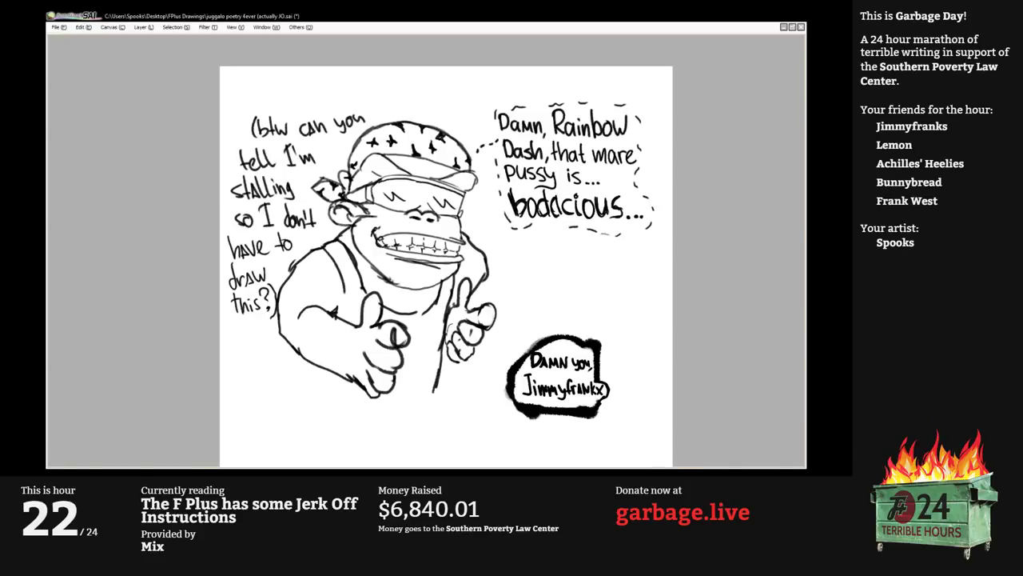
drag(448, 263, 459, 271)
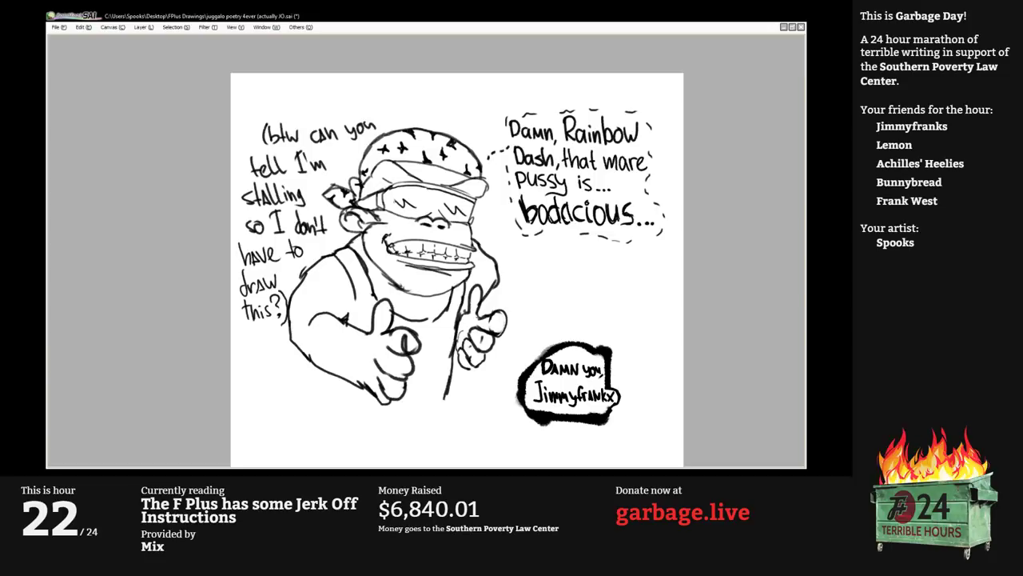
Bring back the tool and layer panels and merge the upper layers down into Layer1.
key(Tab)
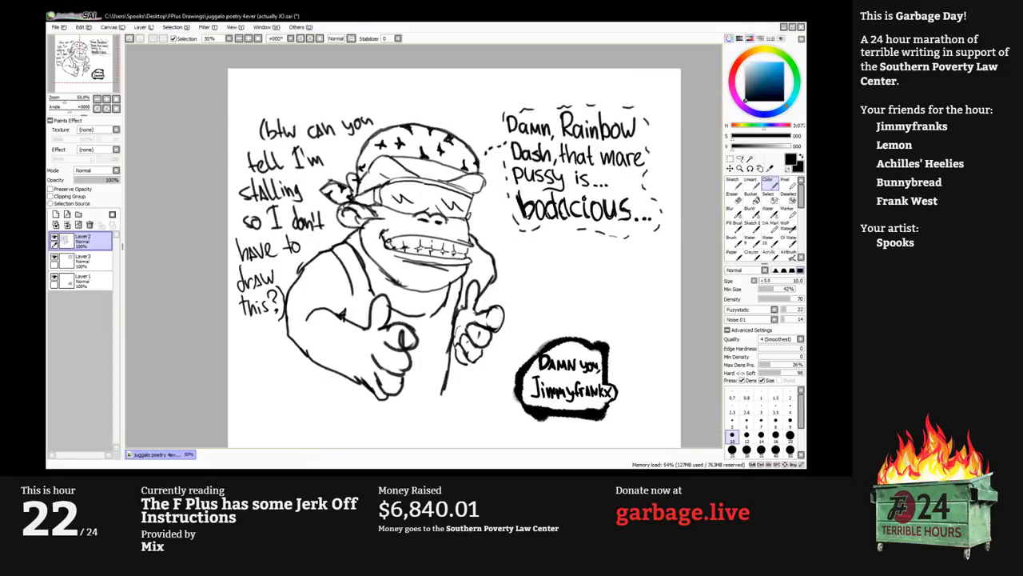
drag(201, 75, 192, 66)
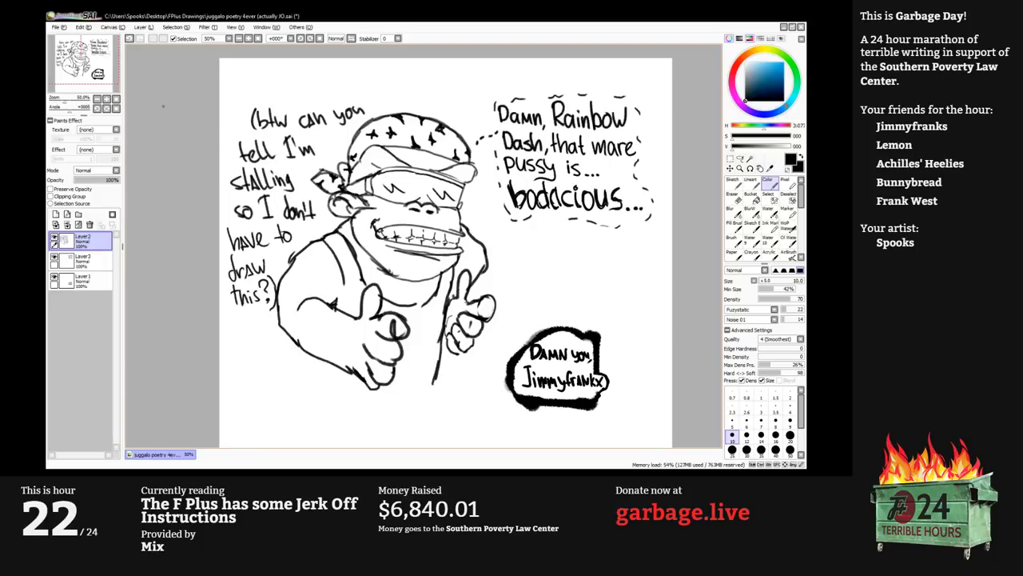
key(ctrl)
key(ctrl+e)
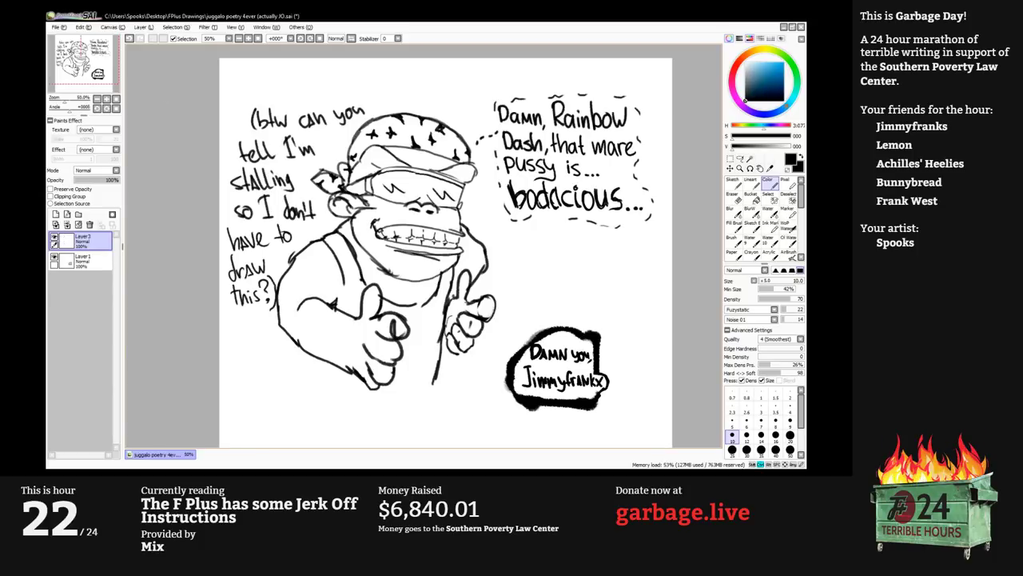
key(ctrl+e)
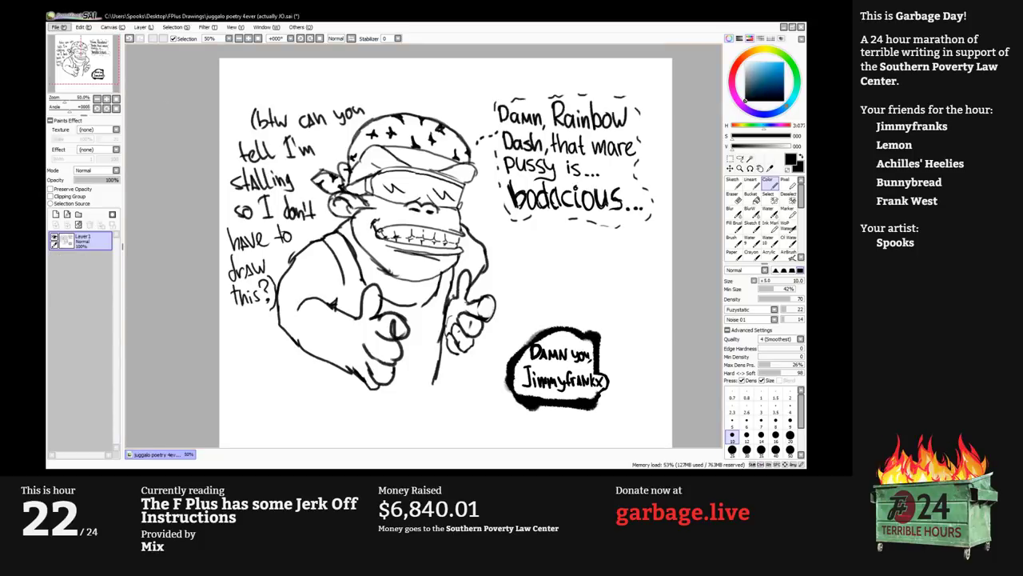
Export a copy of the merged drawing, then return to the canvas.
click(59, 27)
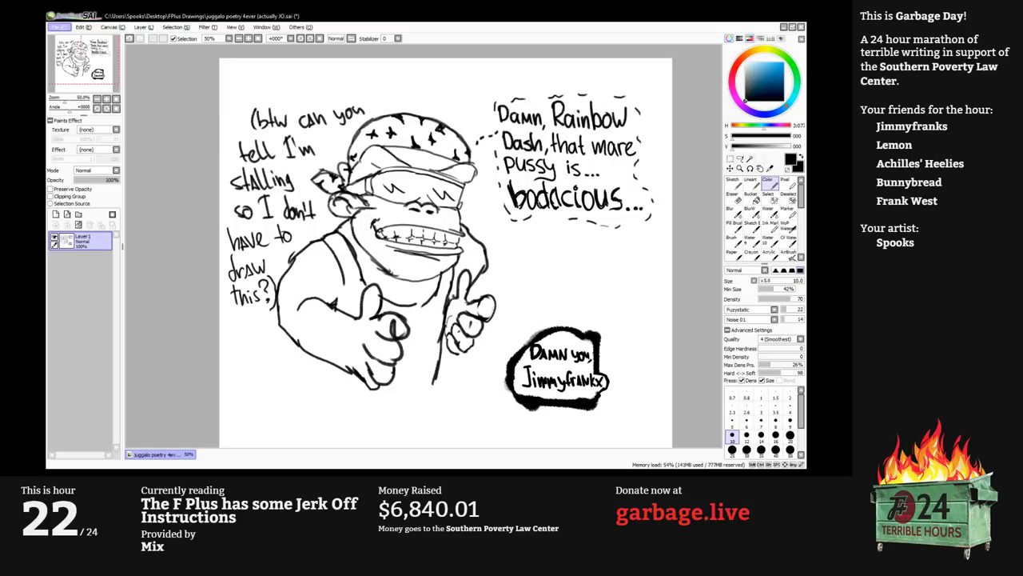
click(80, 76)
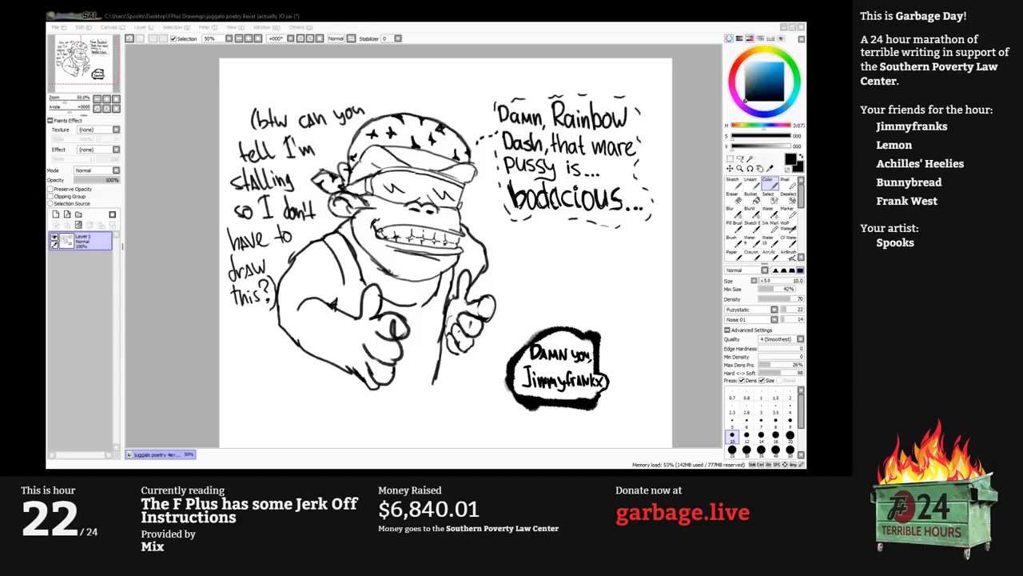
click(196, 128)
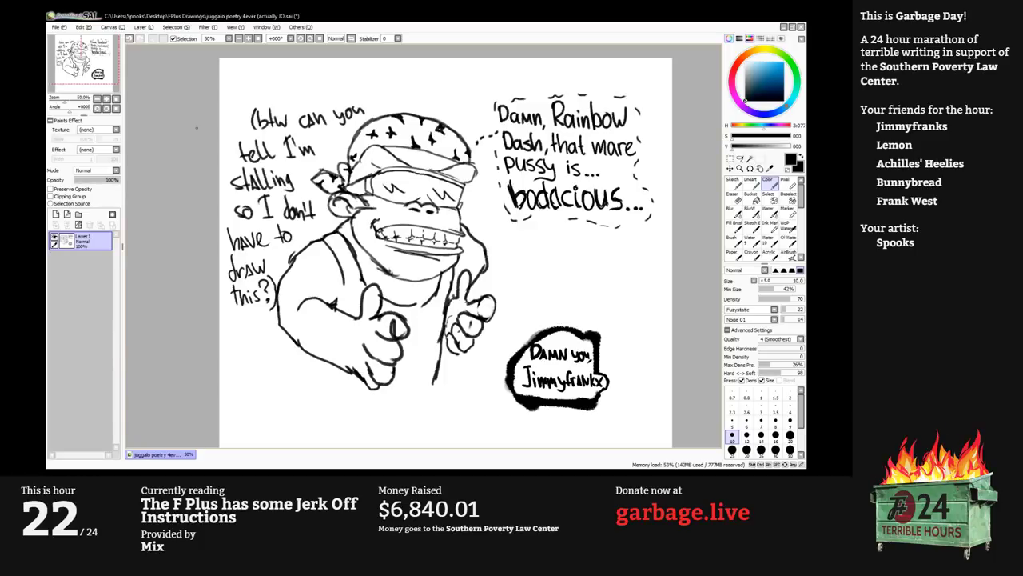
Clear all artwork from Layer1 and centre the view on the blank canvas at 100% zoom.
scroll(196, 126, up, 2)
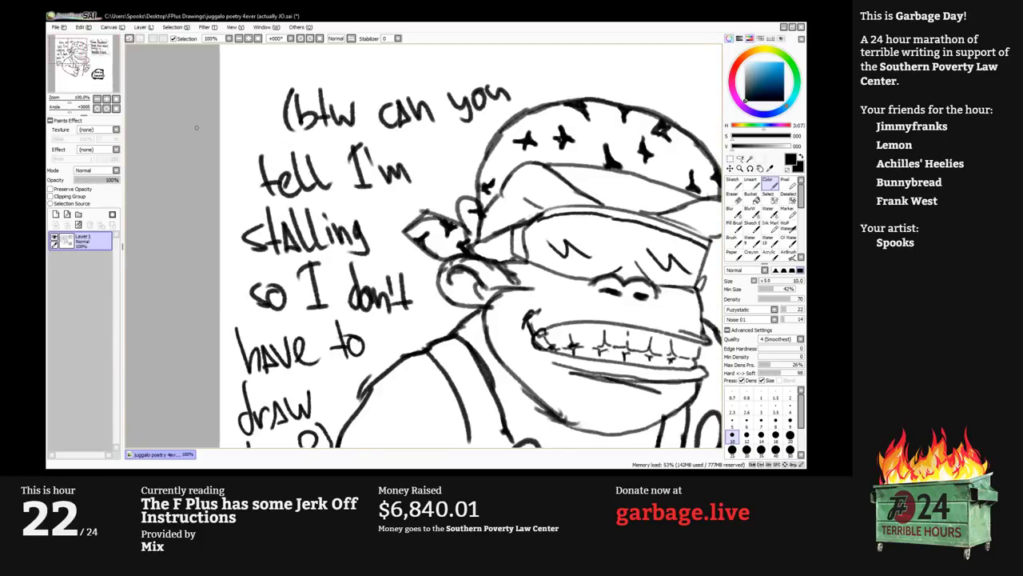
key(d)
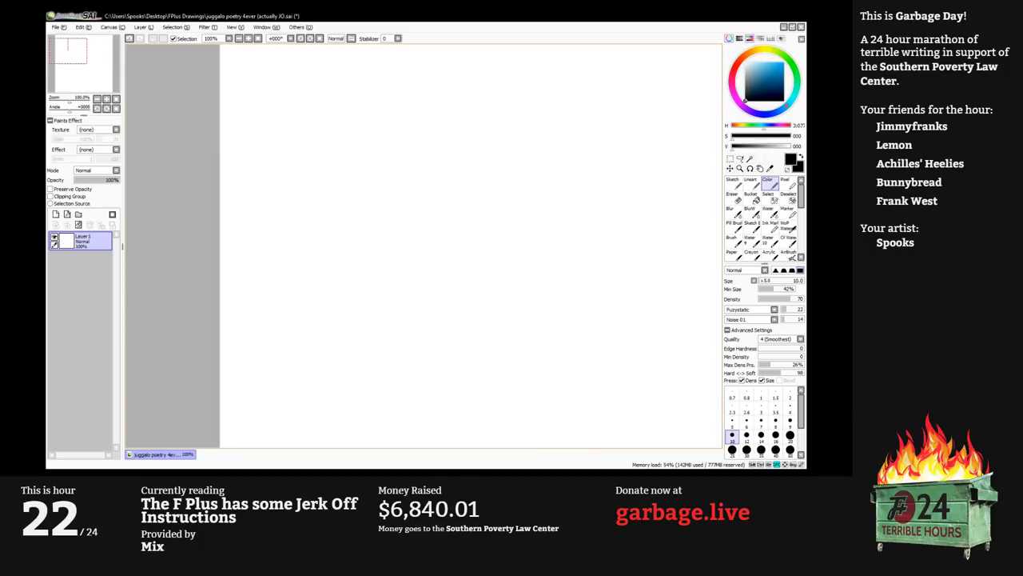
drag(474, 239, 369, 193)
key(Tab)
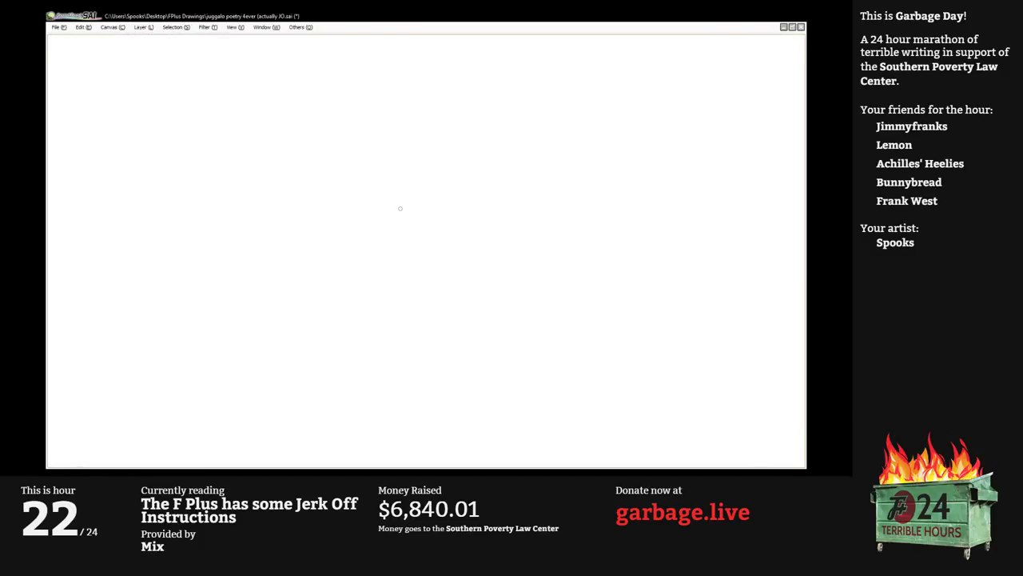
key(Tab)
mouse_move(460, 265)
mouse_down()
mouse_move(466, 224)
mouse_move(432, 250)
mouse_move(406, 224)
mouse_move(423, 242)
mouse_up()
Set the brush to size 14 and density 50, keeping the layer cleared.
key(bracketright)
key(bracketright)
key(bracketright)
key(d)
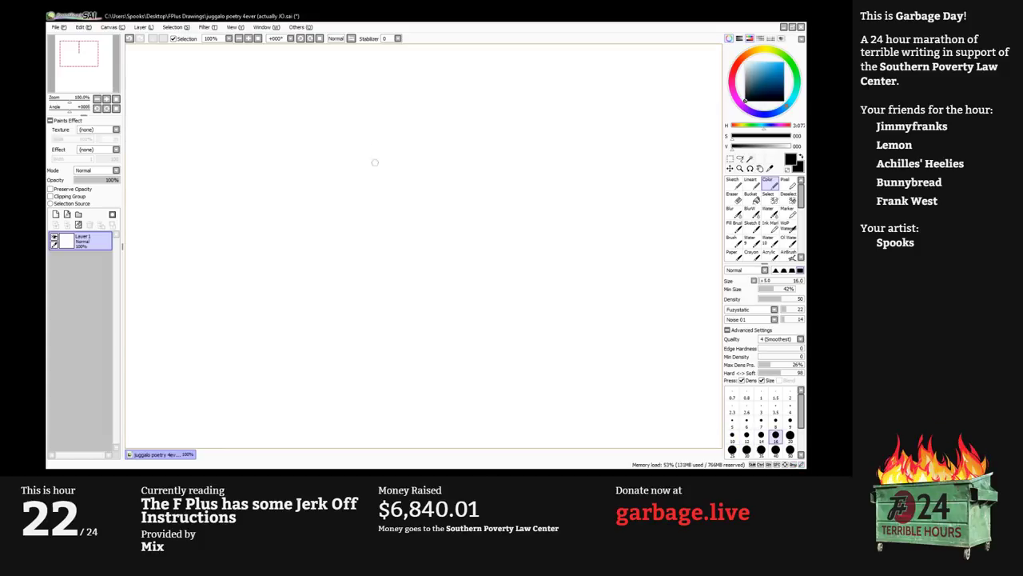
key(bracketleft)
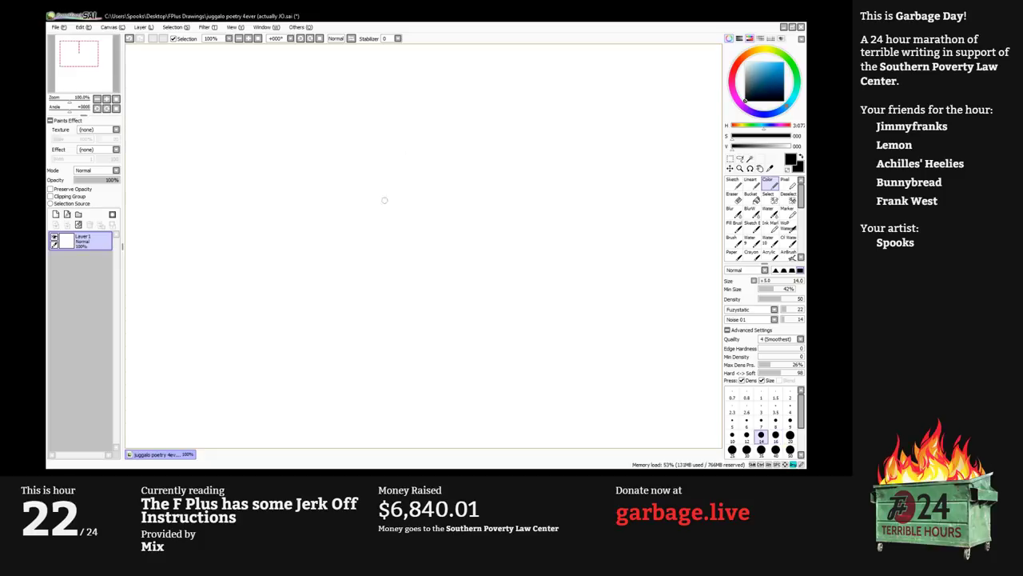
Sketch two M-shaped outlines side by side, a dark knotted spindle on the second and a dark round blob above; set the brush size to 12.
mouse_move(365, 253)
mouse_down()
mouse_move(387, 156)
mouse_move(361, 170)
mouse_move(358, 148)
mouse_move(343, 164)
mouse_move(333, 216)
mouse_move(306, 231)
mouse_up()
mouse_move(419, 137)
mouse_down()
mouse_move(434, 193)
mouse_move(406, 240)
mouse_up()
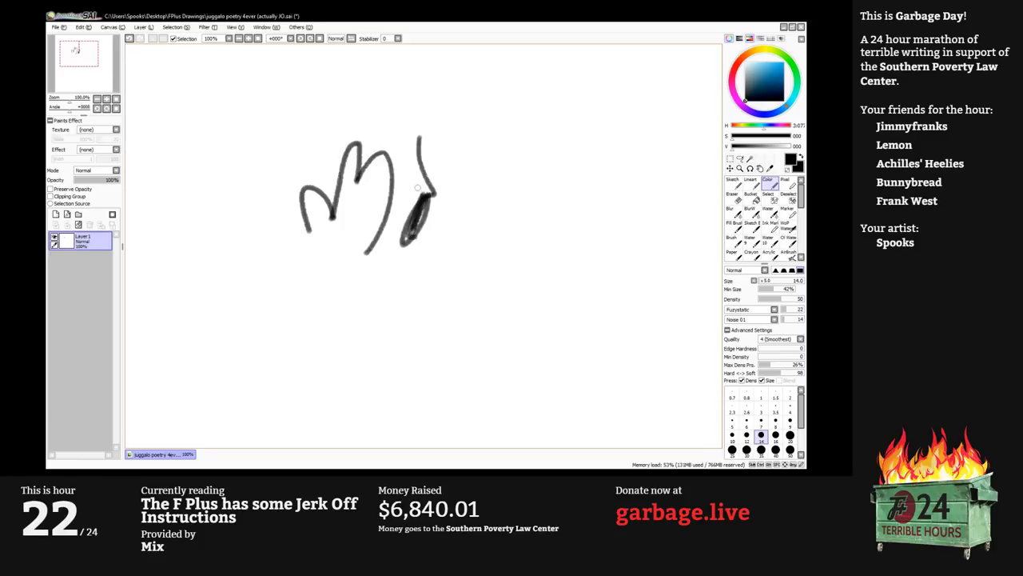
mouse_move(416, 187)
mouse_down()
mouse_move(436, 195)
mouse_move(417, 186)
mouse_move(440, 180)
mouse_up()
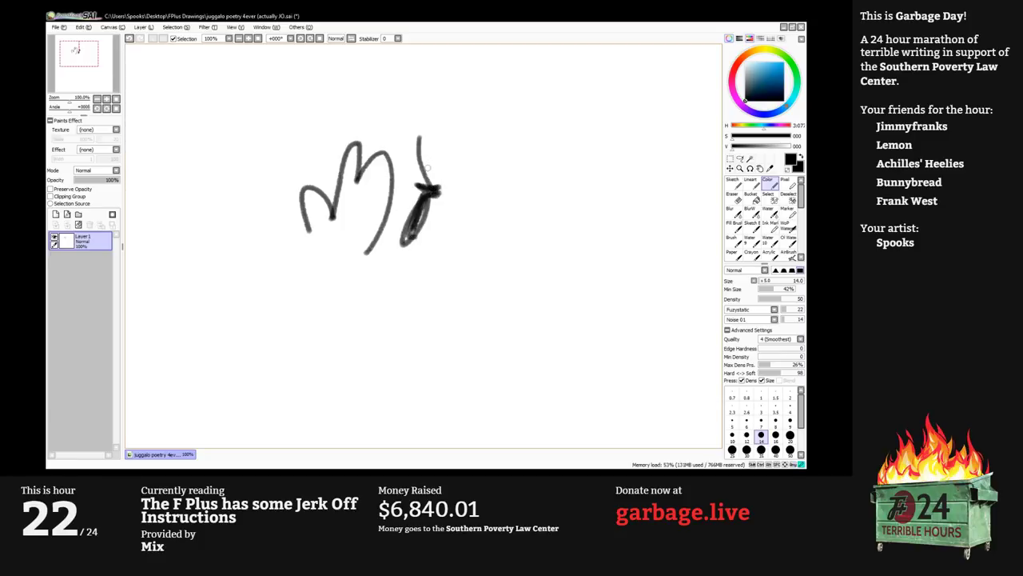
mouse_move(427, 167)
mouse_down()
mouse_move(466, 145)
mouse_move(478, 152)
mouse_move(418, 274)
mouse_up()
mouse_move(415, 118)
mouse_down()
mouse_move(431, 182)
mouse_move(385, 156)
mouse_up()
key(bracketright)
key(bracketright)
key(bracketleft)
key(bracketleft)
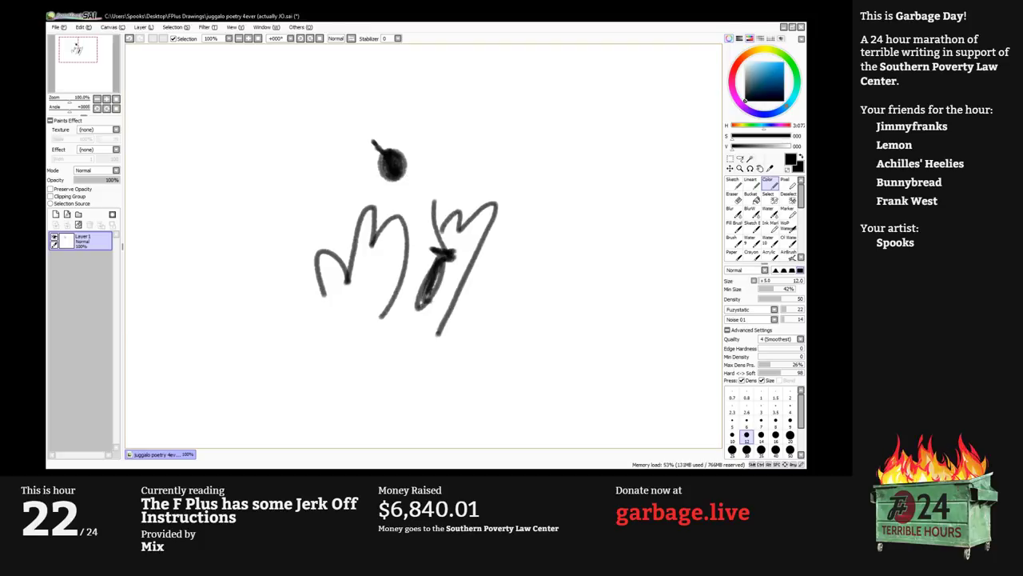
Sketch the head's curved top, a second dark eye and two pointed ears around the first eye.
mouse_move(442, 227)
mouse_down()
mouse_move(479, 190)
mouse_move(465, 170)
mouse_move(466, 179)
mouse_move(481, 159)
mouse_move(316, 144)
mouse_up()
key(bracketright)
key(bracketright)
key(bracketleft)
key(bracketleft)
drag(475, 119, 493, 147)
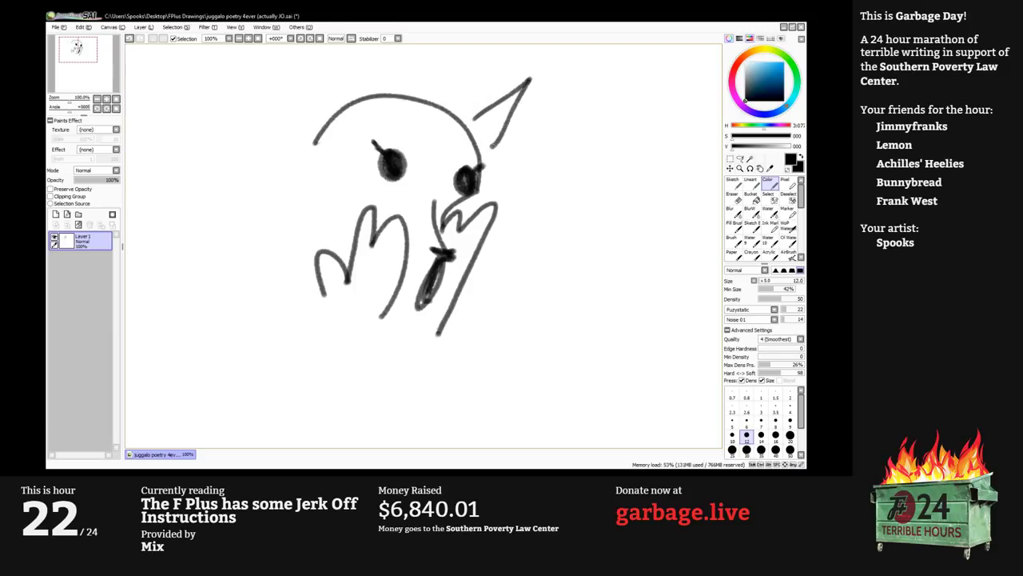
mouse_move(383, 144)
mouse_down()
mouse_move(422, 187)
mouse_move(356, 139)
mouse_move(347, 190)
mouse_move(349, 107)
mouse_up()
Draw the curved thumb, palm and sleeve of the raised hand, the side of the face and the other forearm.
mouse_move(420, 280)
mouse_down()
mouse_move(304, 232)
mouse_move(363, 296)
mouse_up()
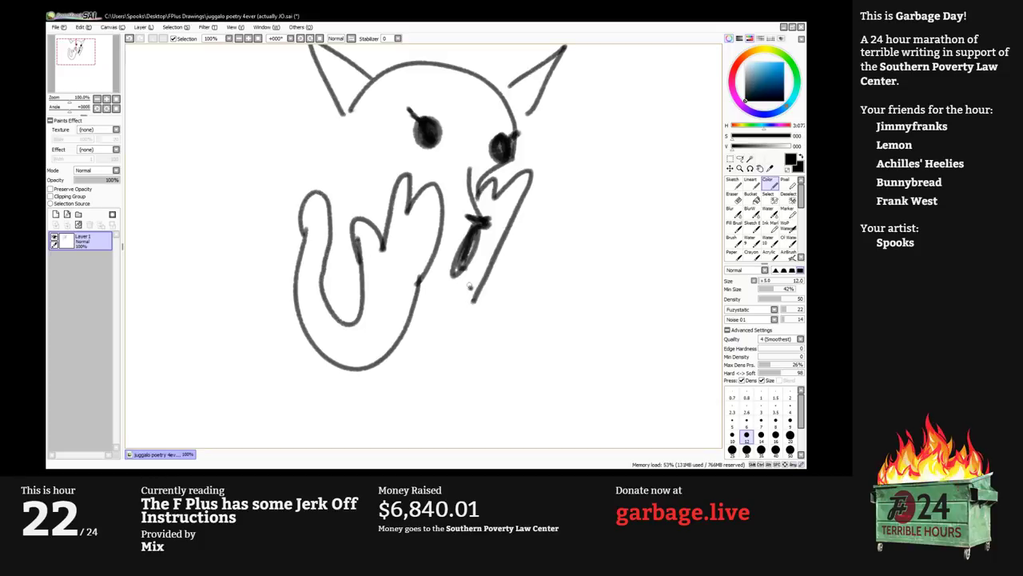
drag(462, 273, 418, 292)
mouse_move(349, 110)
mouse_down()
mouse_move(336, 215)
mouse_move(346, 229)
mouse_up()
drag(422, 204, 404, 154)
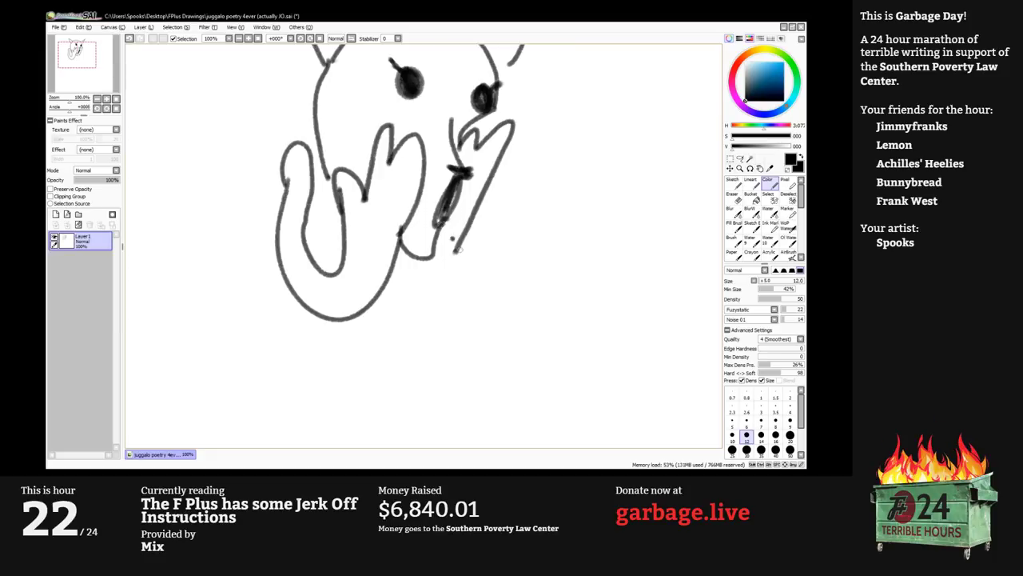
drag(459, 251, 399, 294)
drag(399, 294, 408, 280)
Draw a round body with two short legs and angled feet, and add brow lines above the eyes.
mouse_move(421, 205)
mouse_down()
mouse_move(429, 173)
mouse_move(442, 343)
mouse_move(271, 344)
mouse_move(294, 228)
mouse_up()
drag(424, 240, 415, 194)
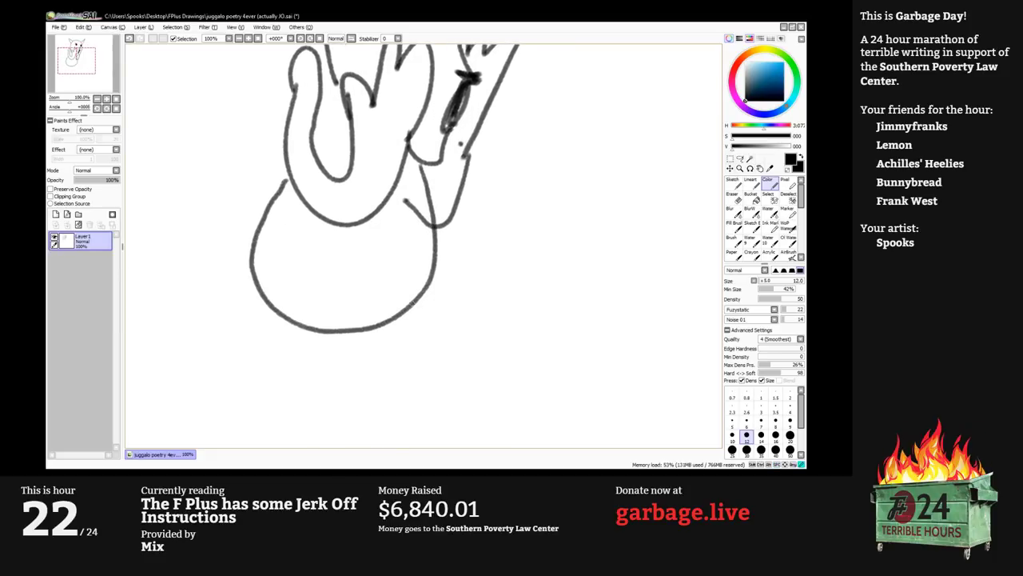
mouse_move(409, 302)
mouse_down()
mouse_move(463, 342)
mouse_move(364, 334)
mouse_up()
mouse_move(261, 289)
mouse_down()
mouse_move(251, 346)
mouse_move(281, 377)
mouse_move(305, 364)
mouse_move(284, 313)
mouse_up()
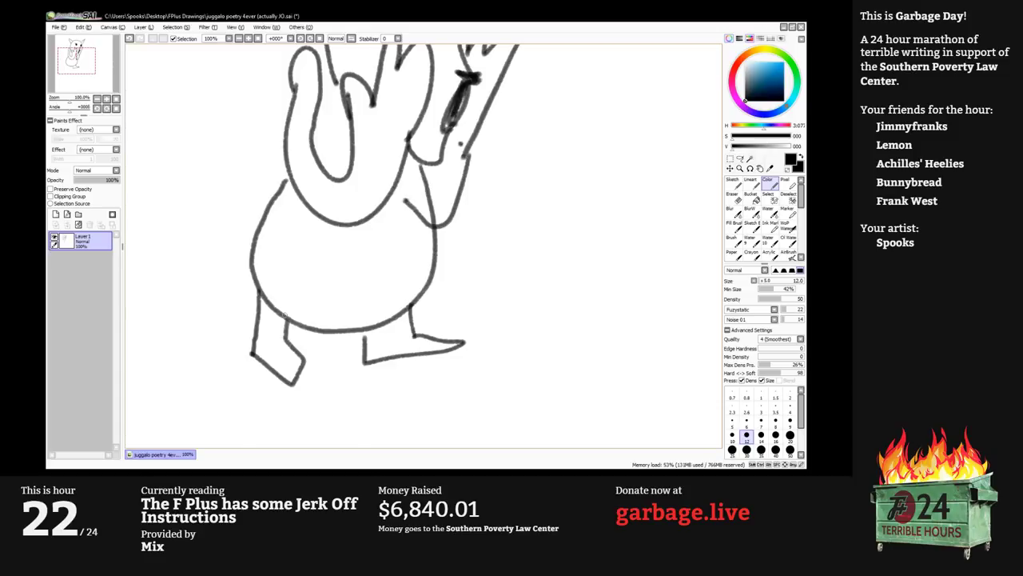
scroll(285, 314, down, 1)
drag(424, 141, 386, 231)
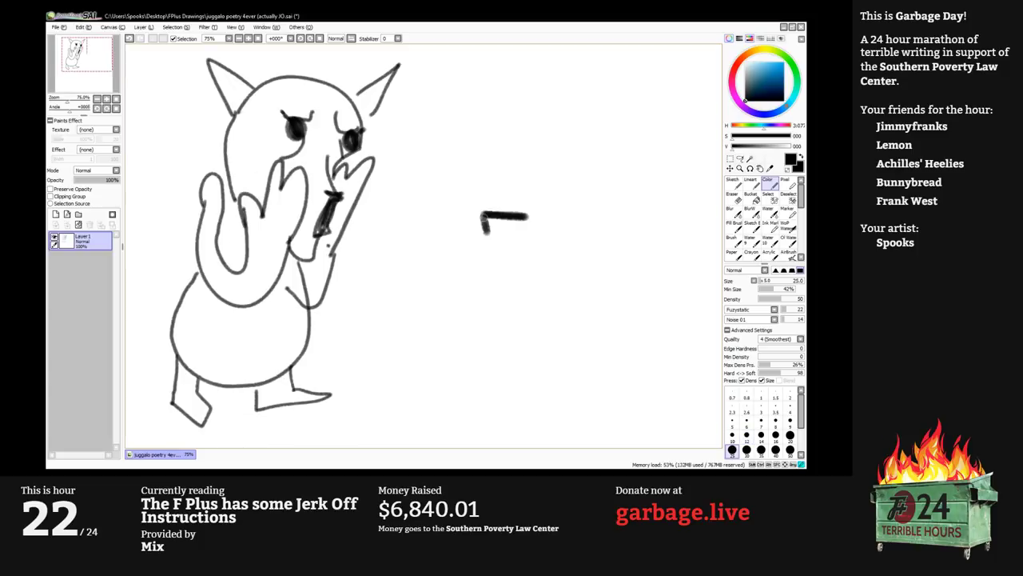
Sketch a thick, dashed, stair-stepped wedge outline with an inner dividing line beside the character, reducing the brush size to 20.
mouse_move(485, 216)
mouse_down()
mouse_move(488, 230)
mouse_move(521, 223)
mouse_move(449, 232)
mouse_move(449, 240)
mouse_move(483, 238)
mouse_move(410, 251)
mouse_move(488, 269)
mouse_move(490, 257)
mouse_move(476, 277)
mouse_up()
key(bracketleft)
mouse_move(466, 305)
mouse_down()
mouse_move(476, 319)
mouse_move(475, 308)
mouse_up()
mouse_move(458, 329)
mouse_down()
mouse_move(468, 327)
mouse_move(469, 351)
mouse_move(438, 353)
mouse_up()
mouse_move(438, 352)
mouse_down()
mouse_move(460, 352)
mouse_move(384, 329)
mouse_move(384, 306)
mouse_move(413, 267)
mouse_up()
drag(395, 323, 414, 315)
click(422, 305)
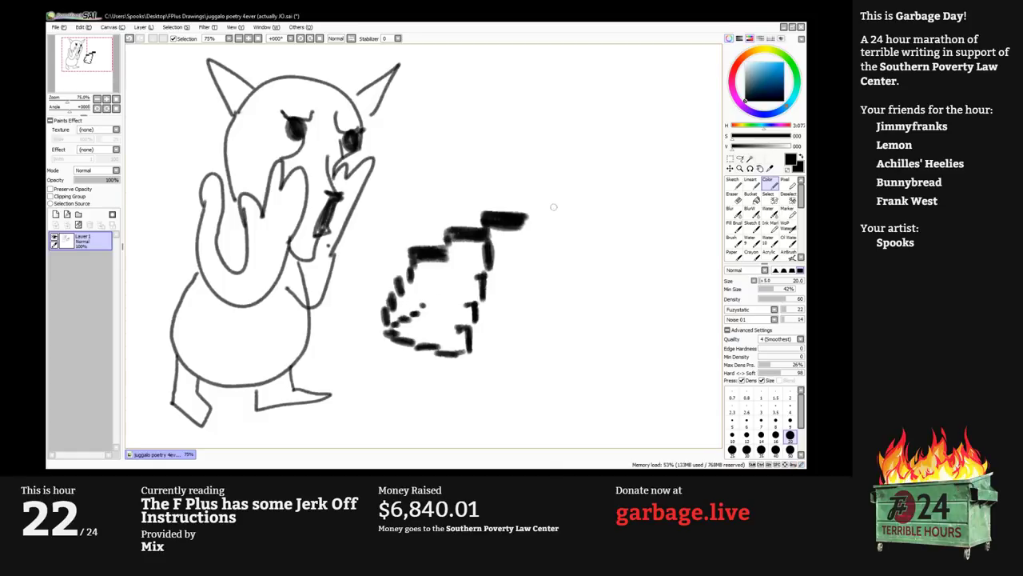
Extend the wedge's dashed upper and lower edges at brush size 30, ending in a V-shaped prong above and a descending tail below.
key(bracketright)
key(bracketright)
key(bracketright)
drag(534, 211, 552, 206)
key(bracketleft)
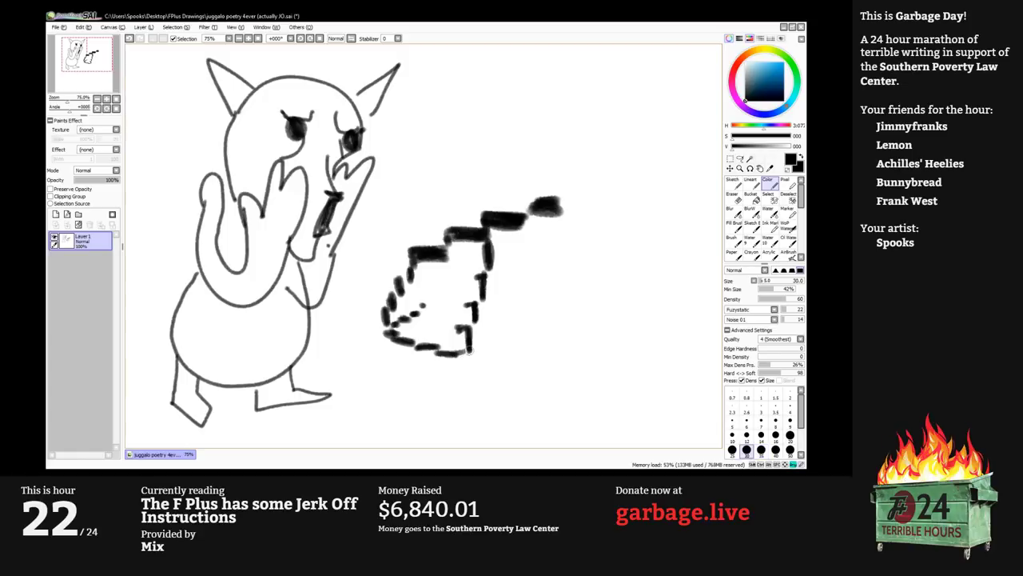
mouse_move(467, 352)
mouse_down()
mouse_move(541, 360)
mouse_move(573, 359)
mouse_move(570, 349)
mouse_move(608, 357)
mouse_move(602, 348)
mouse_move(628, 359)
mouse_move(610, 358)
mouse_move(649, 347)
mouse_up()
key(space)
drag(566, 318, 512, 267)
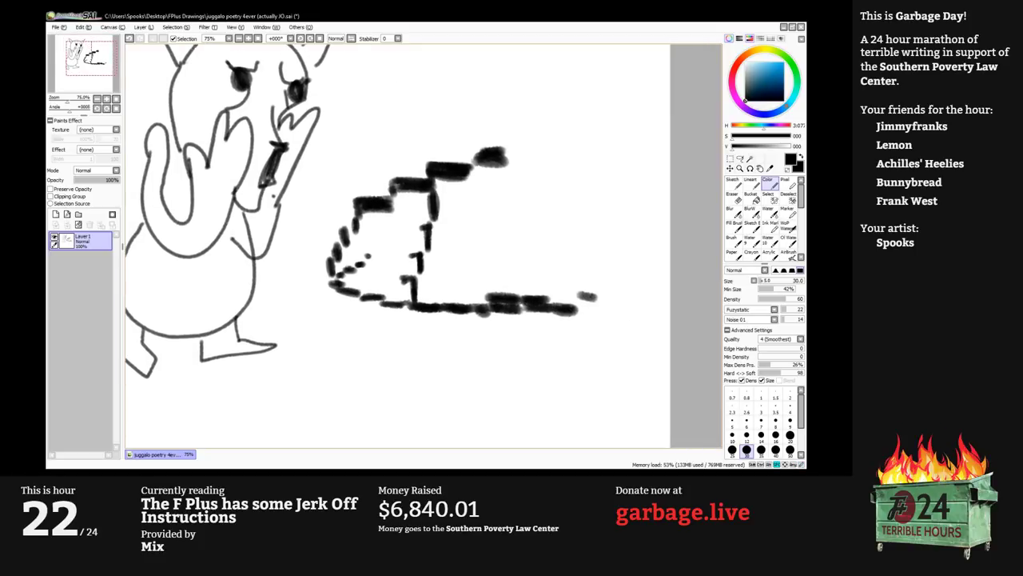
mouse_move(524, 318)
mouse_down()
mouse_move(584, 347)
mouse_move(600, 362)
mouse_move(601, 384)
mouse_move(603, 366)
mouse_move(619, 386)
mouse_up()
mouse_move(552, 183)
mouse_down()
mouse_move(573, 254)
mouse_move(539, 235)
mouse_move(577, 236)
mouse_move(570, 243)
mouse_move(582, 233)
mouse_move(563, 210)
mouse_up()
mouse_move(597, 252)
mouse_down()
mouse_move(609, 201)
mouse_move(665, 184)
mouse_move(665, 221)
mouse_up()
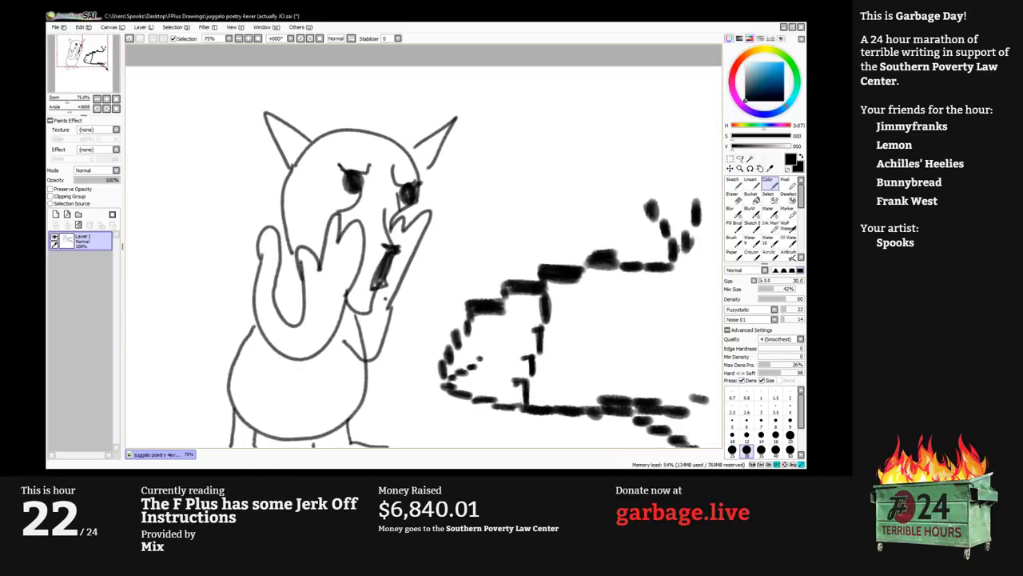
Hide the interface panels, draw a rounded caption box below the character and hand-letter "OwO teh" inside it.
drag(368, 384, 412, 253)
key(Page_Down)
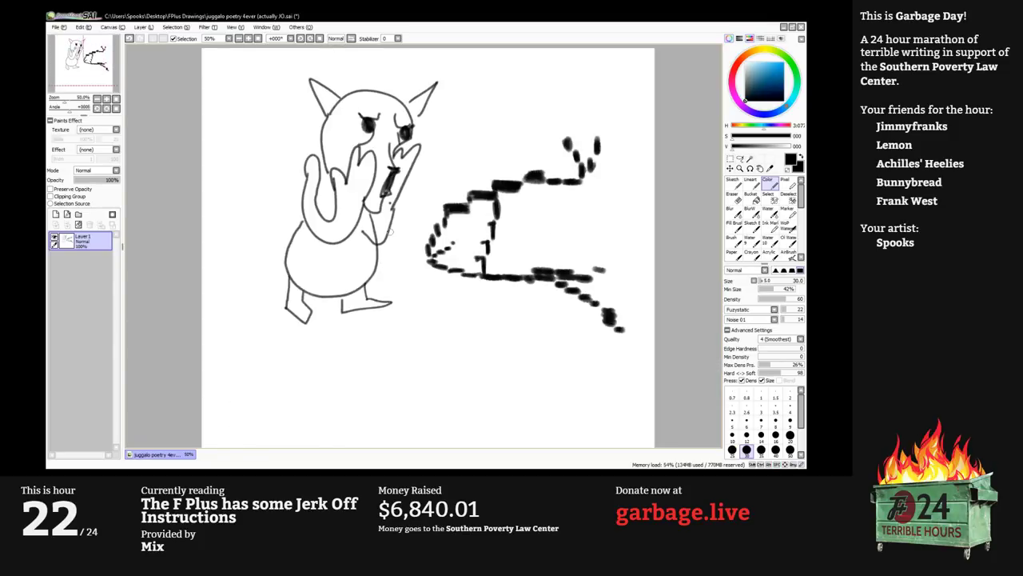
key(Tab)
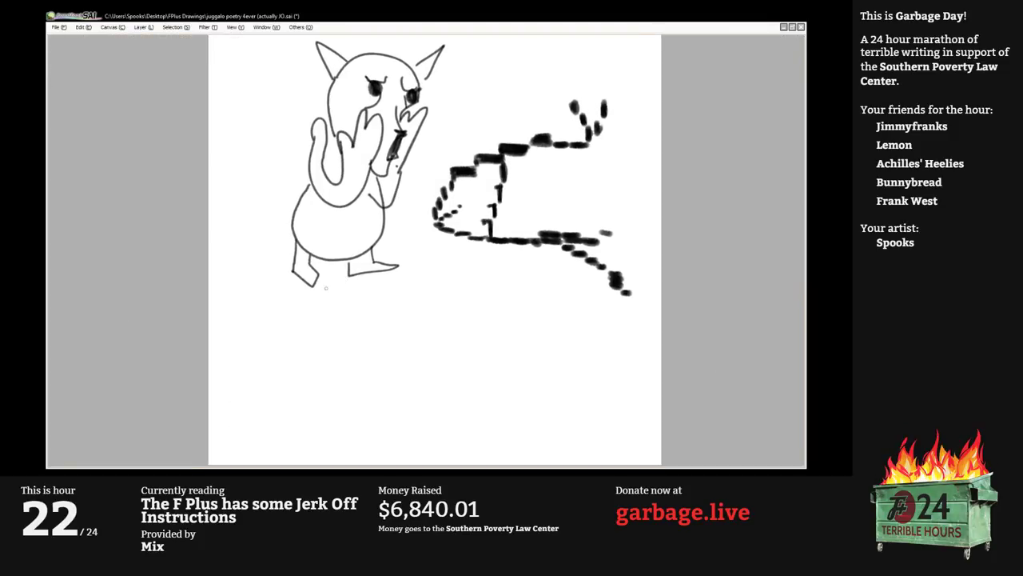
mouse_move(325, 288)
mouse_down()
mouse_move(543, 291)
mouse_move(556, 294)
mouse_move(560, 347)
mouse_move(521, 361)
mouse_move(328, 358)
mouse_move(307, 316)
mouse_move(309, 296)
mouse_move(329, 280)
mouse_move(346, 307)
mouse_move(349, 280)
mouse_move(363, 300)
mouse_move(373, 285)
mouse_move(386, 303)
mouse_move(377, 301)
mouse_move(394, 277)
mouse_up()
scroll(341, 284, up, 2)
key(ctrl+z)
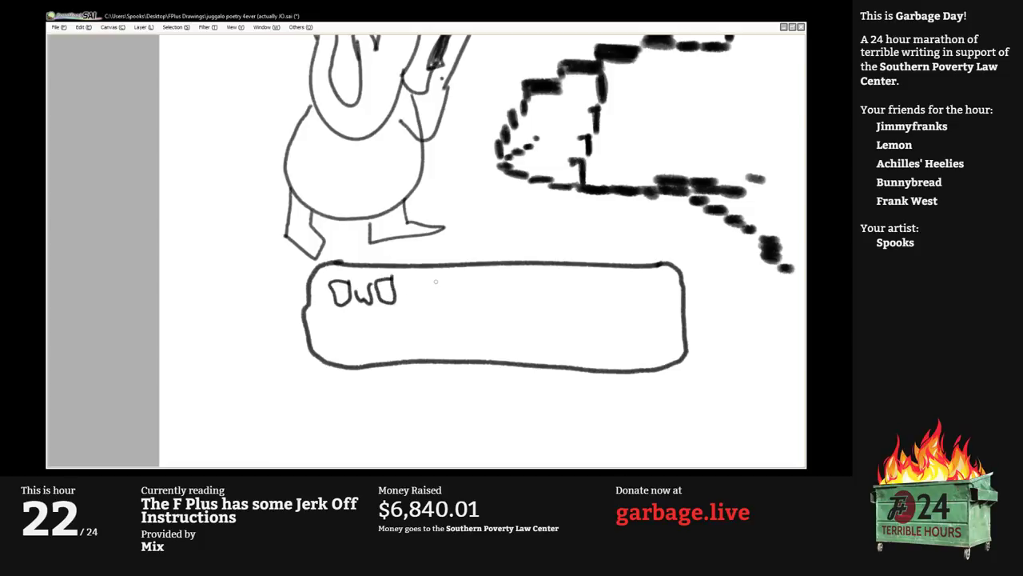
mouse_move(432, 277)
mouse_down()
mouse_move(444, 302)
mouse_move(462, 291)
mouse_move(445, 301)
mouse_move(484, 303)
mouse_move(444, 336)
mouse_move(422, 337)
mouse_move(417, 320)
mouse_up()
scroll(485, 300, down, 1)
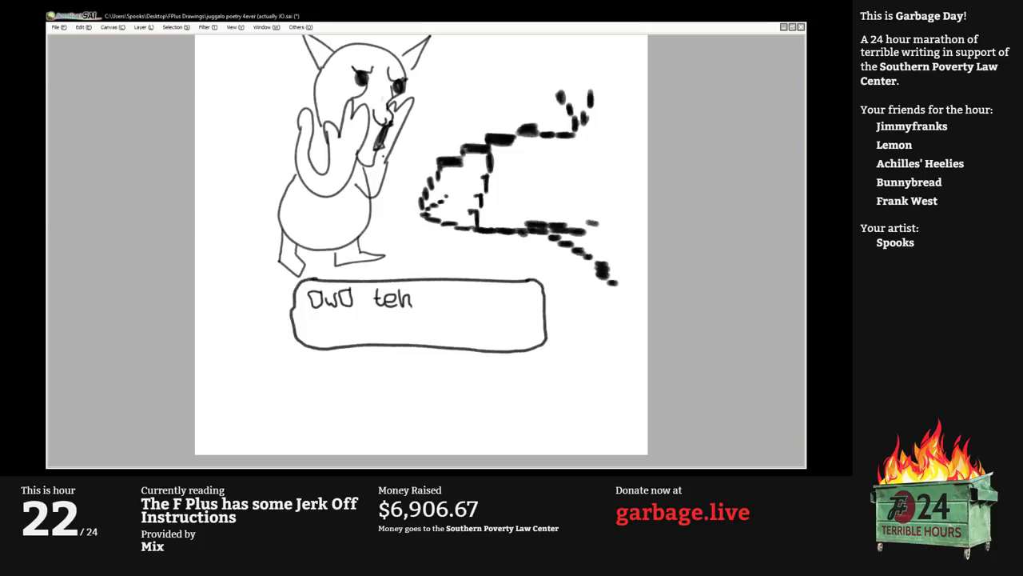
Hand-letter the rest of the caption, "pigMis is liek >42kb bigg", and finish it with small hearts.
mouse_move(417, 312)
mouse_down()
mouse_move(409, 295)
mouse_move(419, 286)
mouse_up()
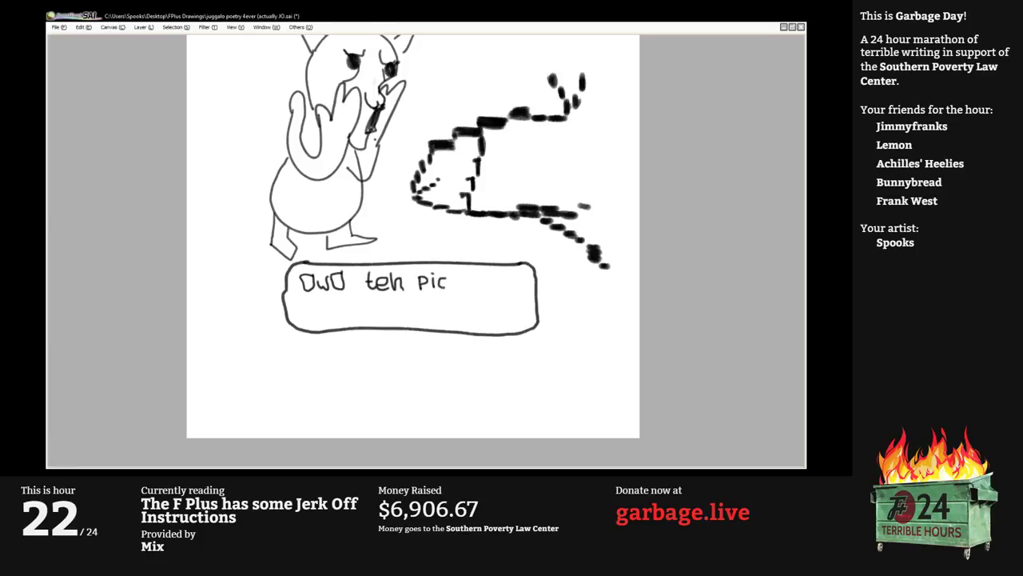
drag(448, 286, 438, 298)
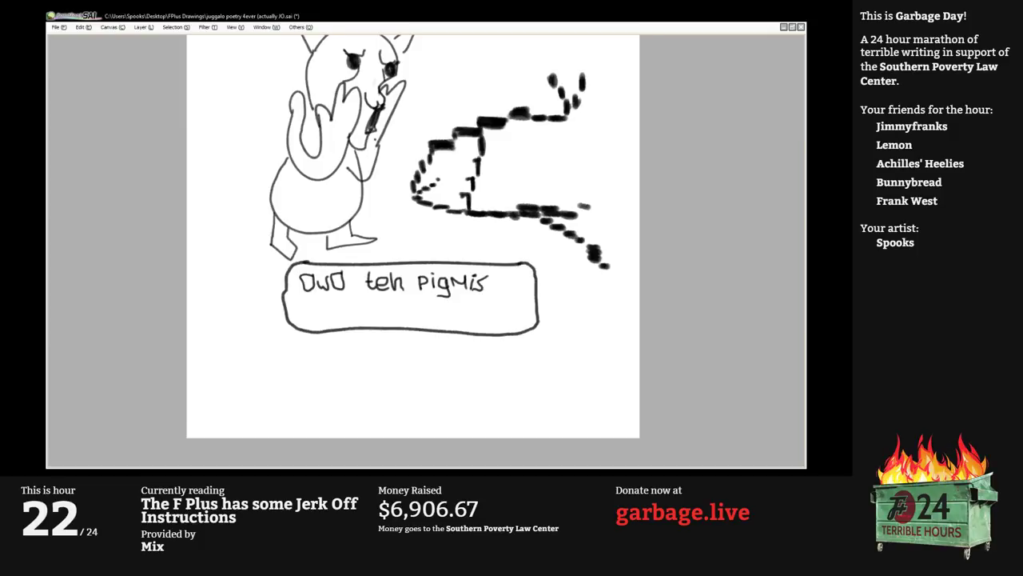
mouse_move(510, 256)
mouse_down()
mouse_move(532, 290)
mouse_move(532, 324)
mouse_up()
drag(393, 280, 425, 269)
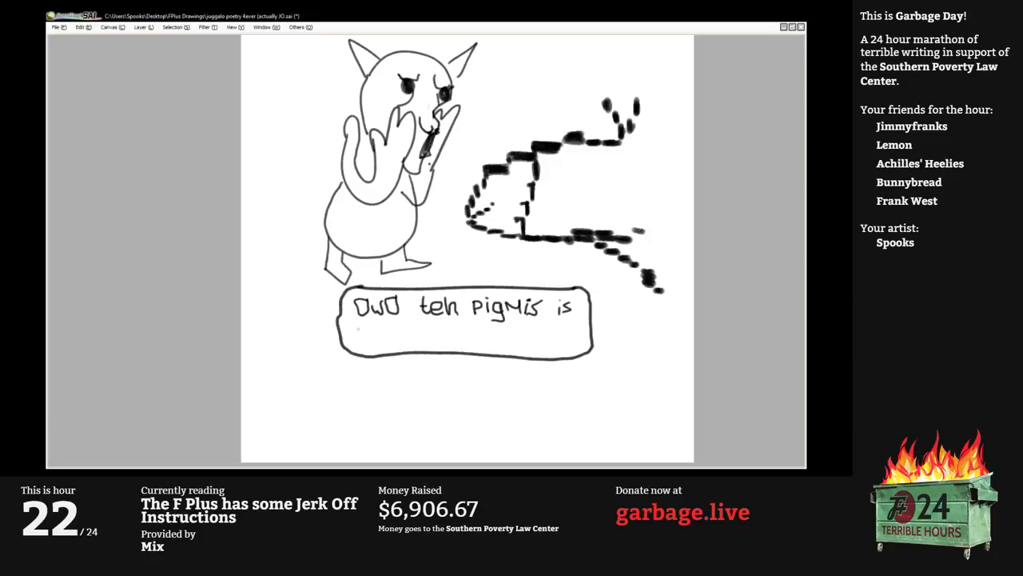
drag(355, 331, 365, 345)
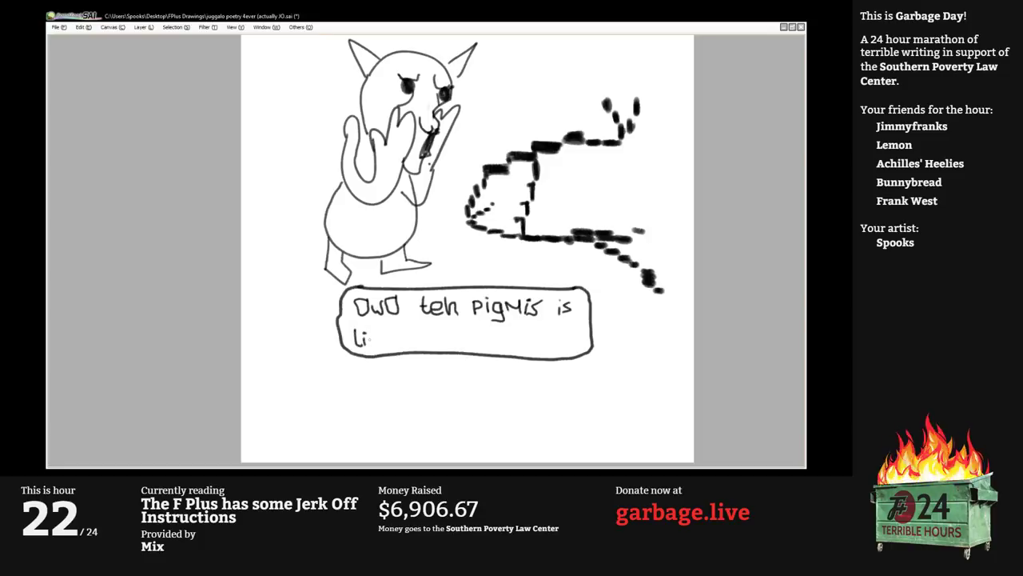
mouse_move(376, 333)
mouse_down()
mouse_move(379, 345)
mouse_move(520, 336)
mouse_move(510, 352)
mouse_move(551, 330)
mouse_move(569, 344)
mouse_move(571, 324)
mouse_move(566, 334)
mouse_up()
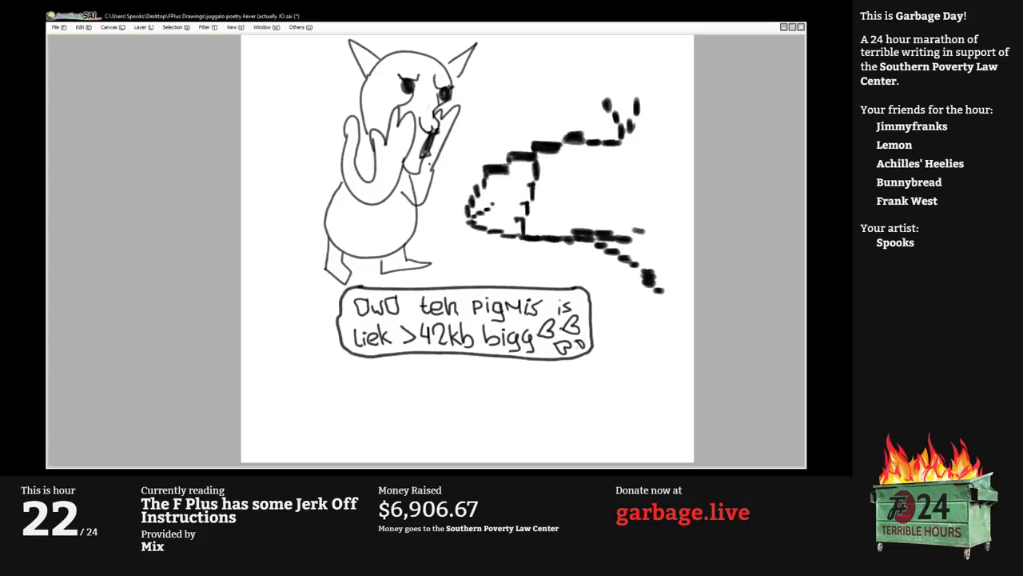
Draw an oval on the character's belly and add white highlights to both eyes.
mouse_move(484, 275)
mouse_down()
mouse_move(471, 272)
mouse_move(462, 294)
mouse_move(470, 313)
mouse_up()
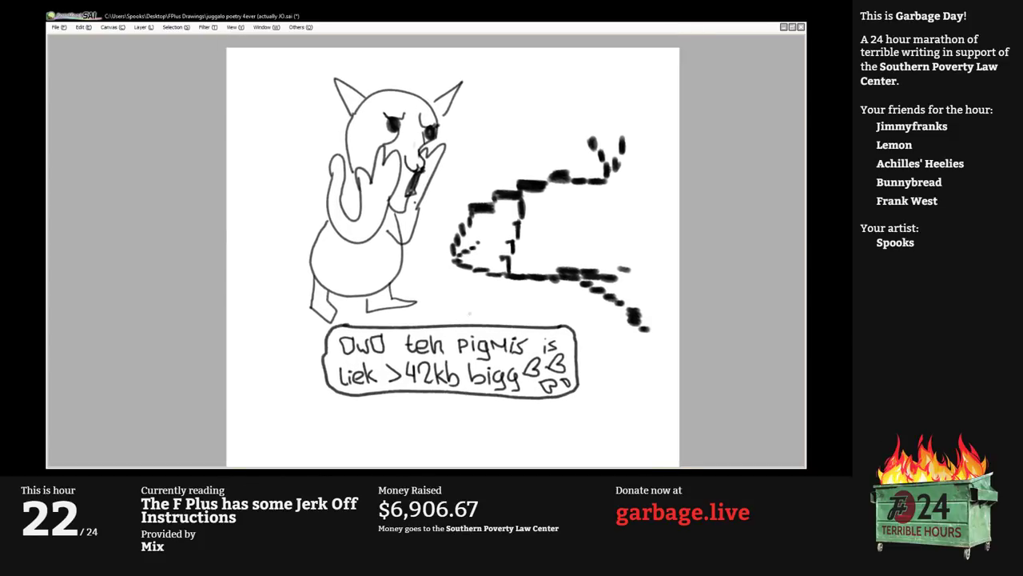
mouse_move(400, 264)
mouse_down()
mouse_move(371, 283)
mouse_move(387, 290)
mouse_up()
drag(448, 240, 467, 289)
scroll(409, 155, up, 3)
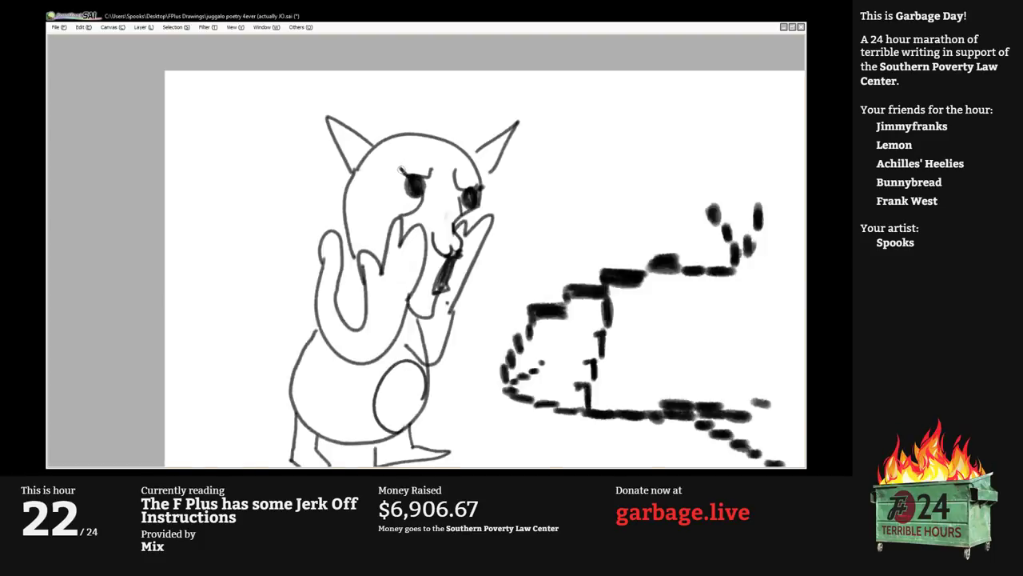
drag(501, 201, 499, 207)
drag(407, 200, 411, 201)
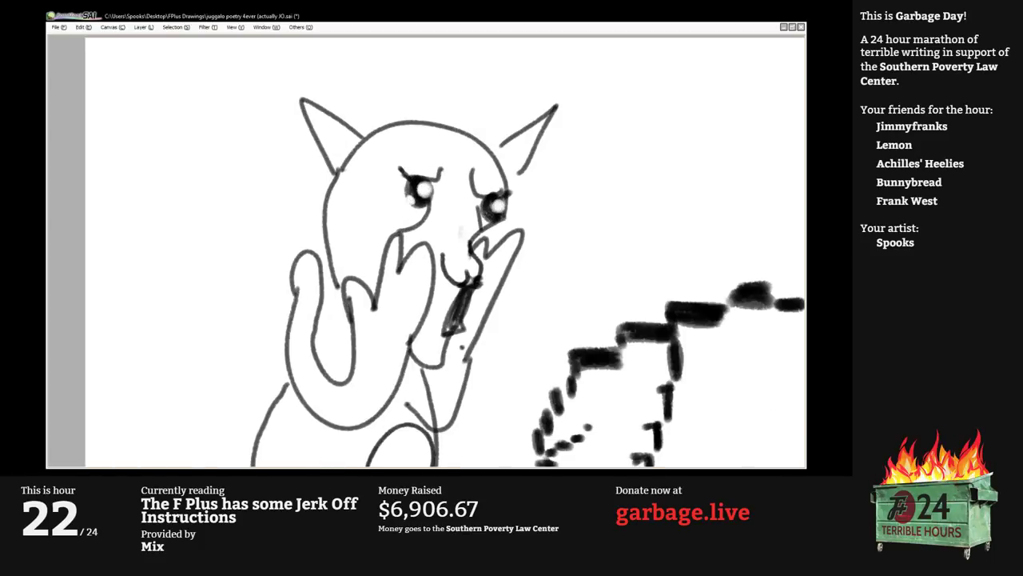
drag(486, 217, 488, 208)
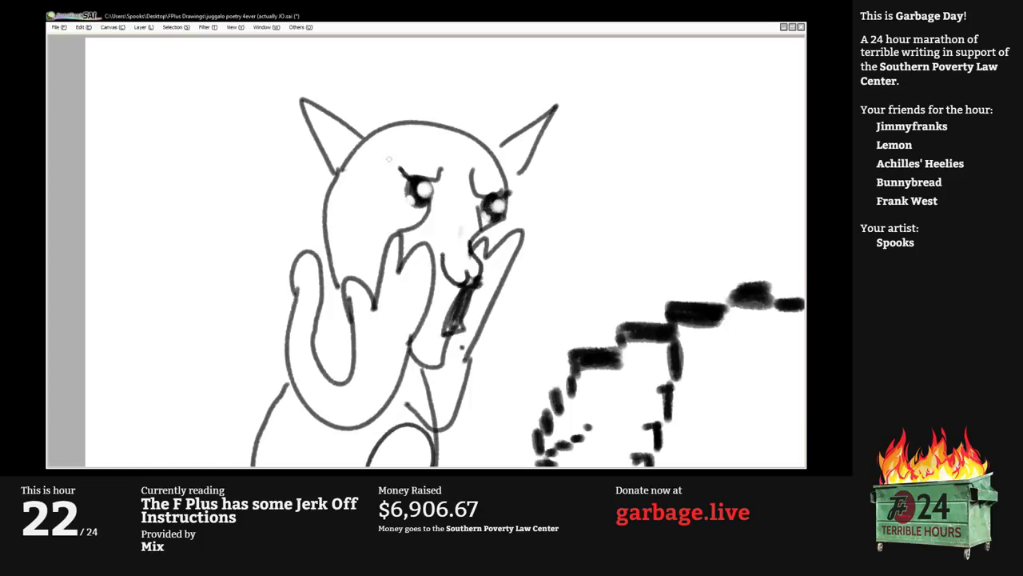
Draw heavy, angular brow shapes over both eyes.
mouse_move(400, 165)
mouse_down()
mouse_move(408, 181)
mouse_move(467, 177)
mouse_move(472, 188)
mouse_move(509, 192)
mouse_move(386, 171)
mouse_move(443, 176)
mouse_move(447, 186)
mouse_up()
key(n)
drag(471, 164, 466, 188)
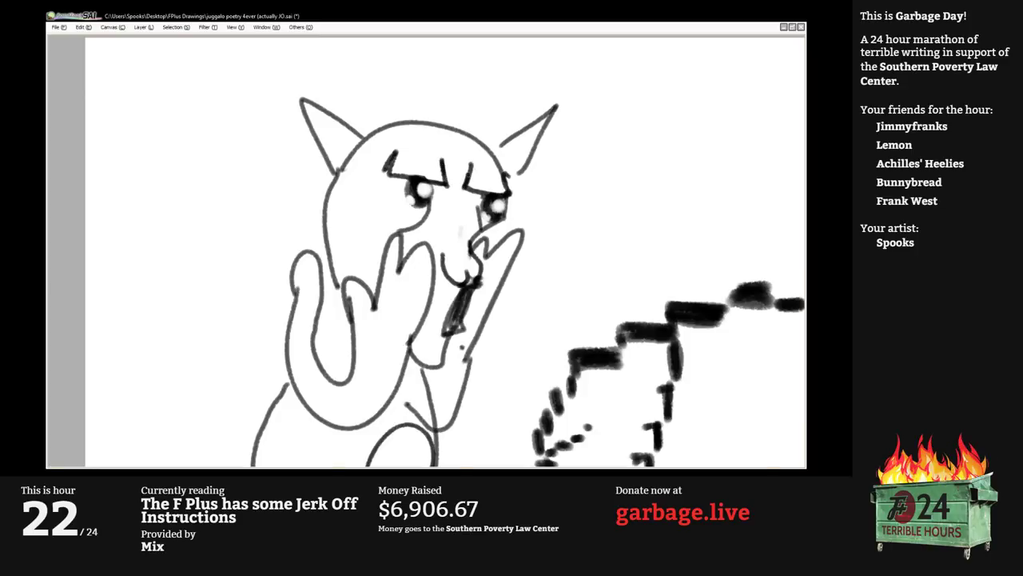
Erase the cheek line between the larger eye and the raised hand.
scroll(383, 240, down, 3)
drag(368, 237, 373, 188)
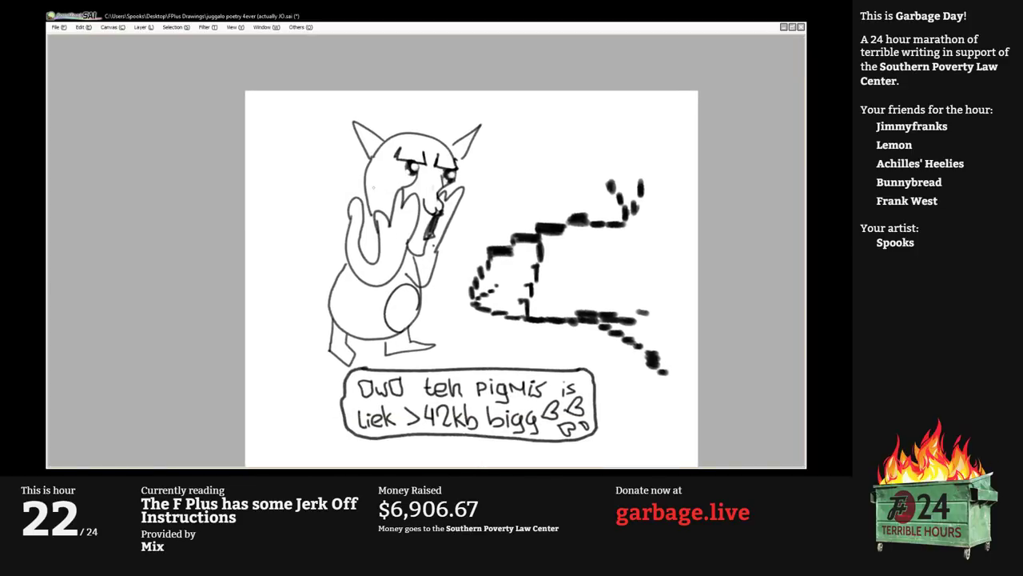
key(d)
key(ctrl+z)
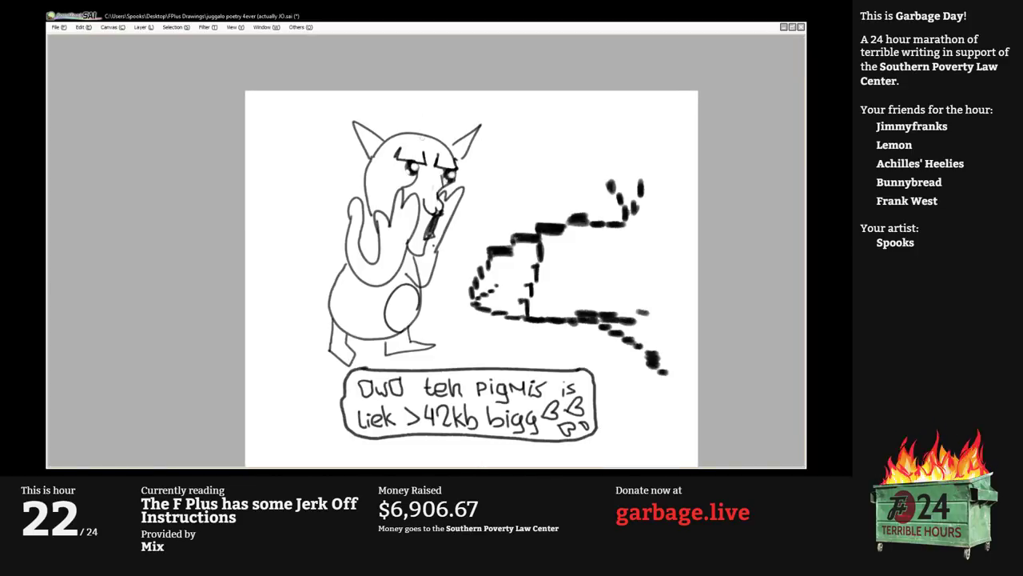
mouse_move(412, 160)
mouse_down()
mouse_move(410, 181)
mouse_move(413, 164)
mouse_up()
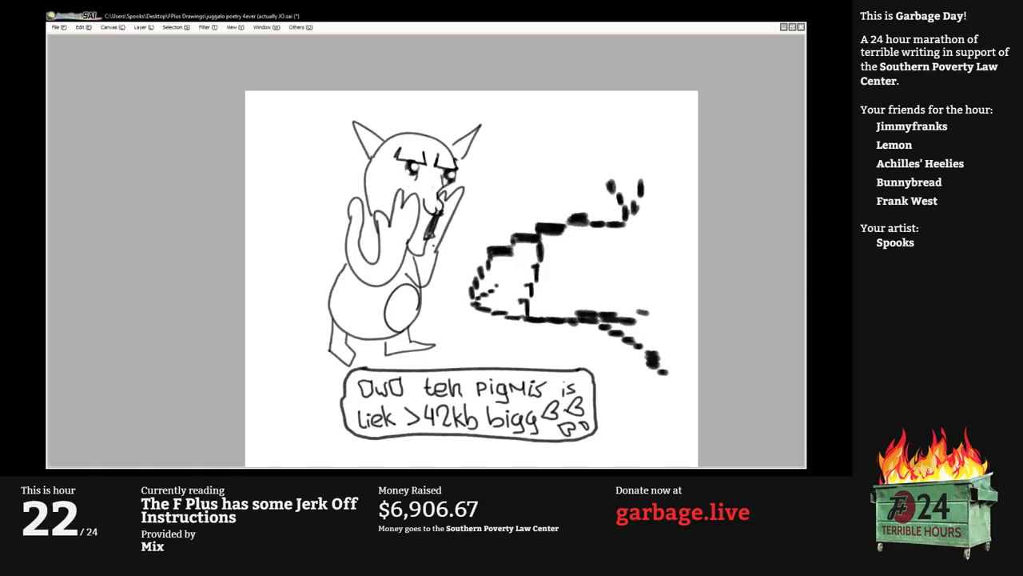
Restore the interface panels, add a new layer beneath the line art and choose a light green colour.
drag(431, 320, 397, 288)
key(Tab)
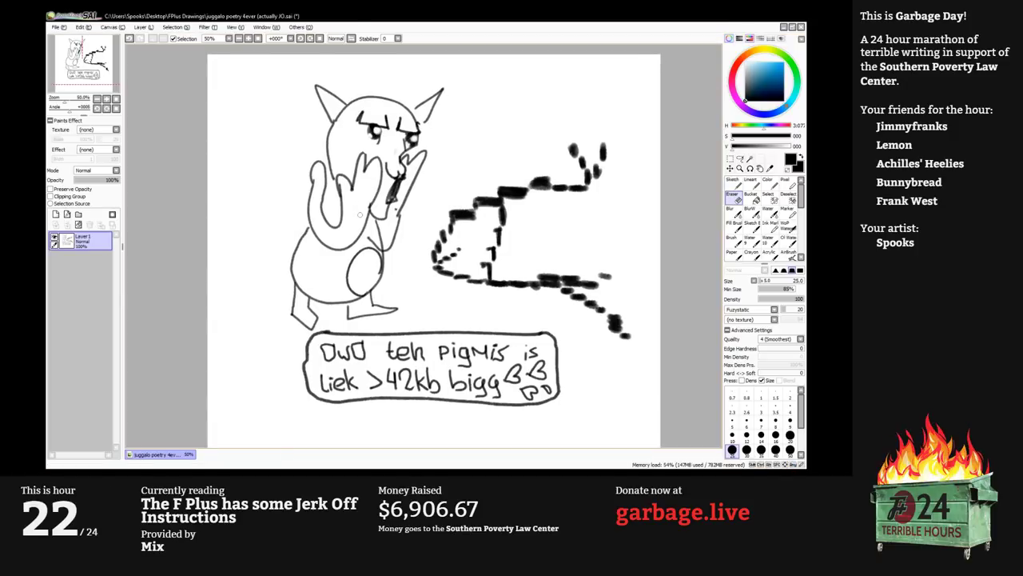
click(55, 214)
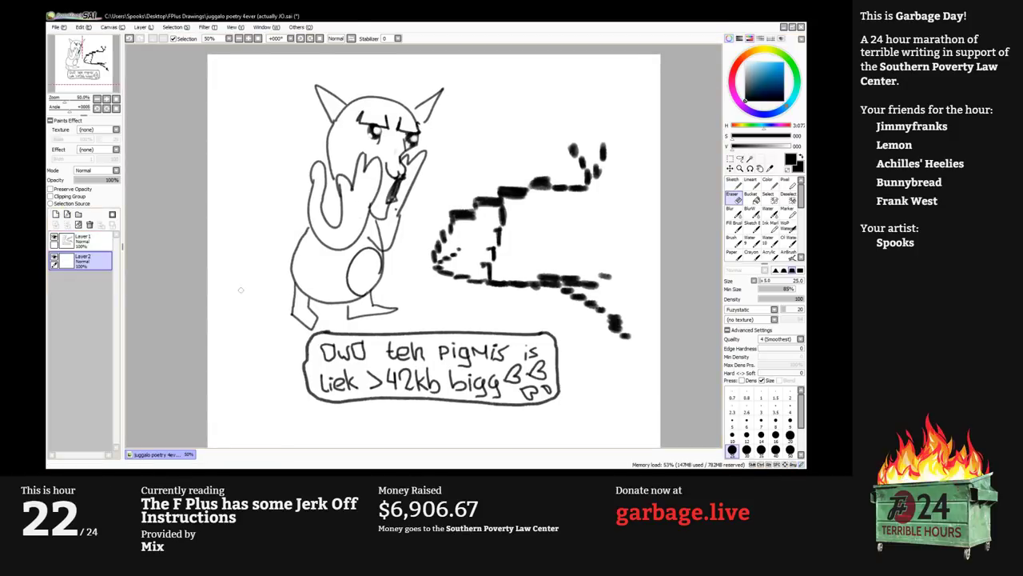
click(768, 62)
click(767, 50)
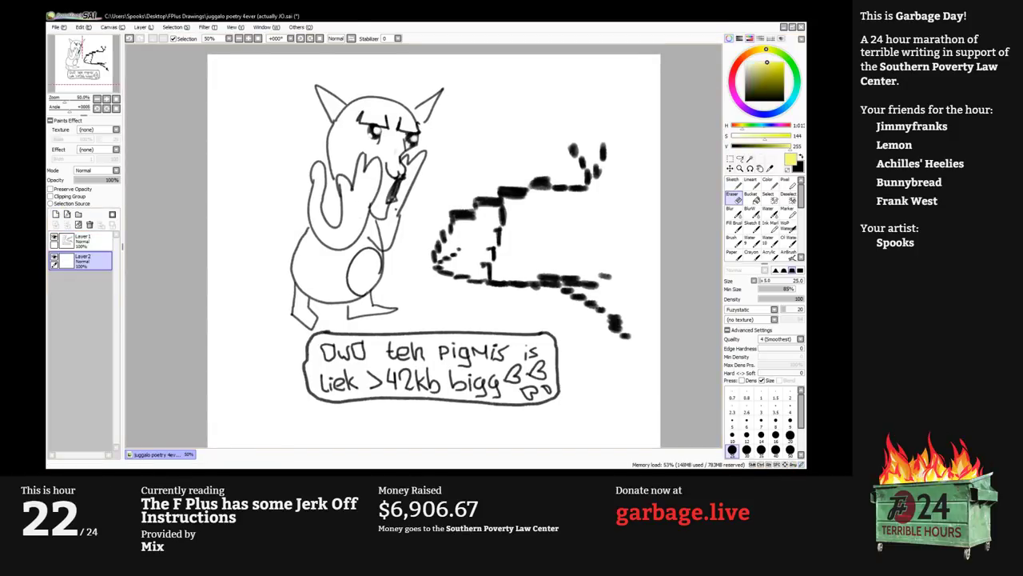
drag(766, 49, 776, 51)
click(759, 68)
key(bracketright)
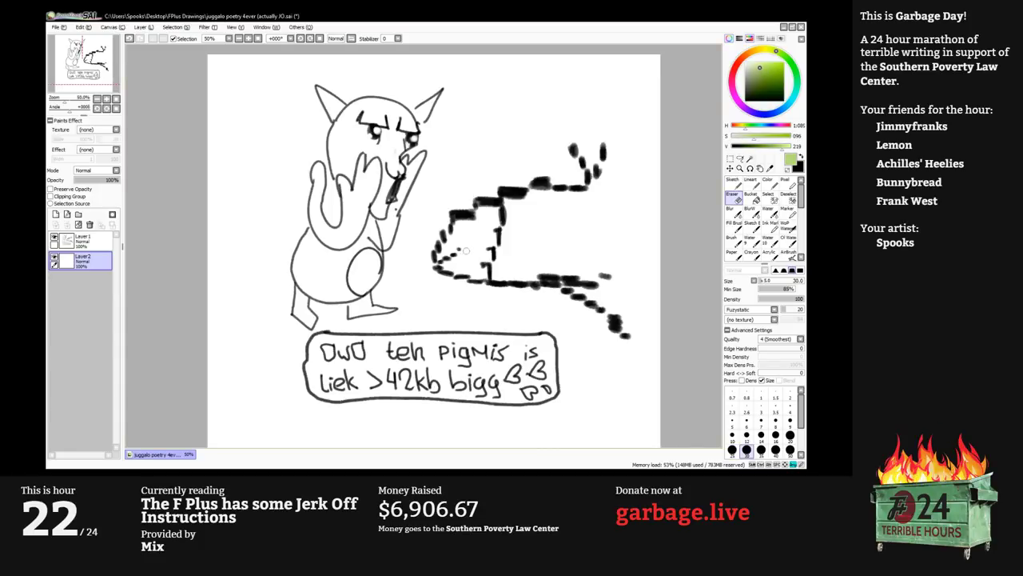
key(bracketright)
key(bracketright)
key(bracketright)
key(bracketright)
key(bracketright)
key(bracketright)
key(bracketright)
Set the Color brush to density 100 and size 100, and fill the dashed wedge shape with light green.
key(n)
key(0)
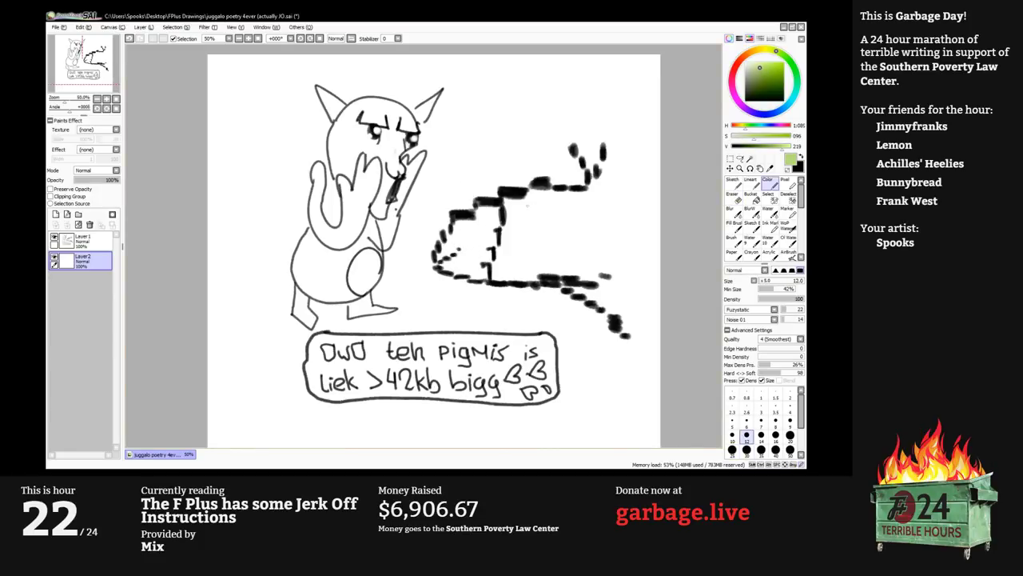
key(bracketright)
key(bracketright)
key(bracketright)
key(bracketright)
key(bracketright)
key(bracketright)
key(bracketright)
key(bracketright)
key(bracketright)
key(bracketright)
key(bracketright)
key(bracketright)
mouse_move(467, 250)
mouse_down()
mouse_move(492, 227)
mouse_move(500, 255)
mouse_move(464, 259)
mouse_move(622, 298)
mouse_move(596, 247)
mouse_move(603, 239)
mouse_move(566, 203)
mouse_move(560, 240)
mouse_move(492, 209)
mouse_move(504, 228)
mouse_move(471, 240)
mouse_move(456, 232)
mouse_move(444, 255)
mouse_move(508, 236)
mouse_up()
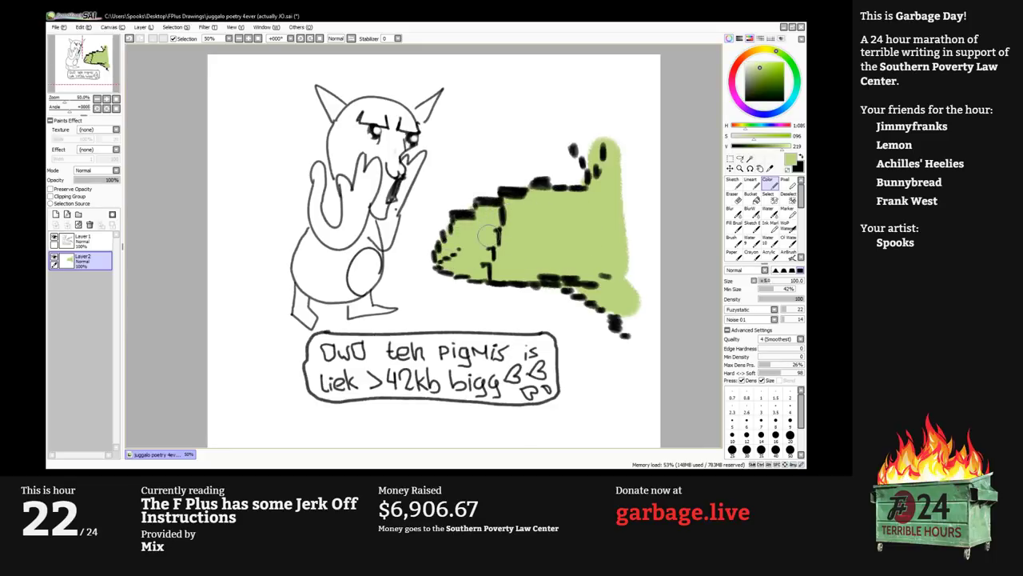
Add another layer below the green fill and choose a dark blue-grey colour.
click(56, 214)
drag(88, 261, 96, 287)
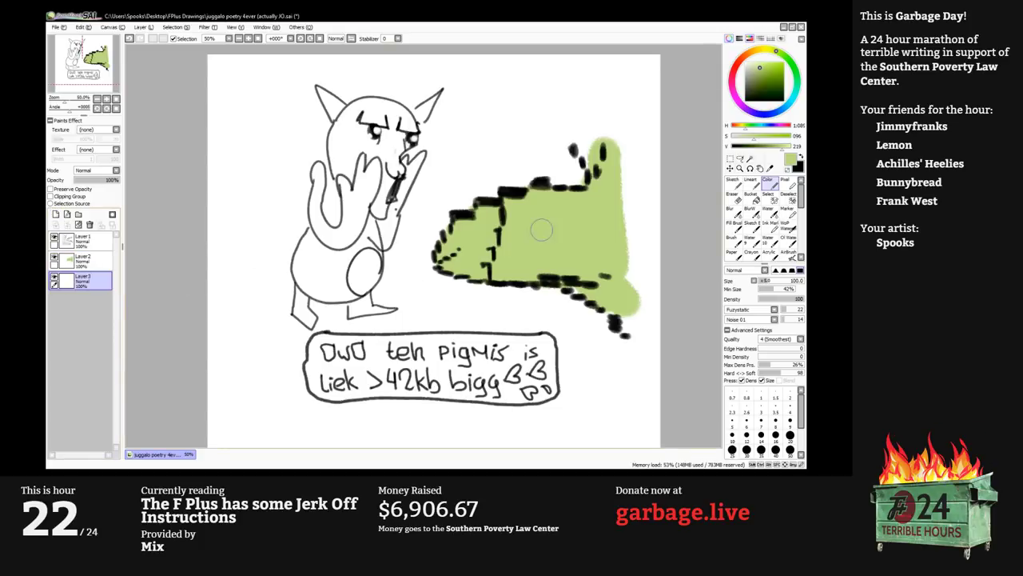
click(747, 86)
click(787, 105)
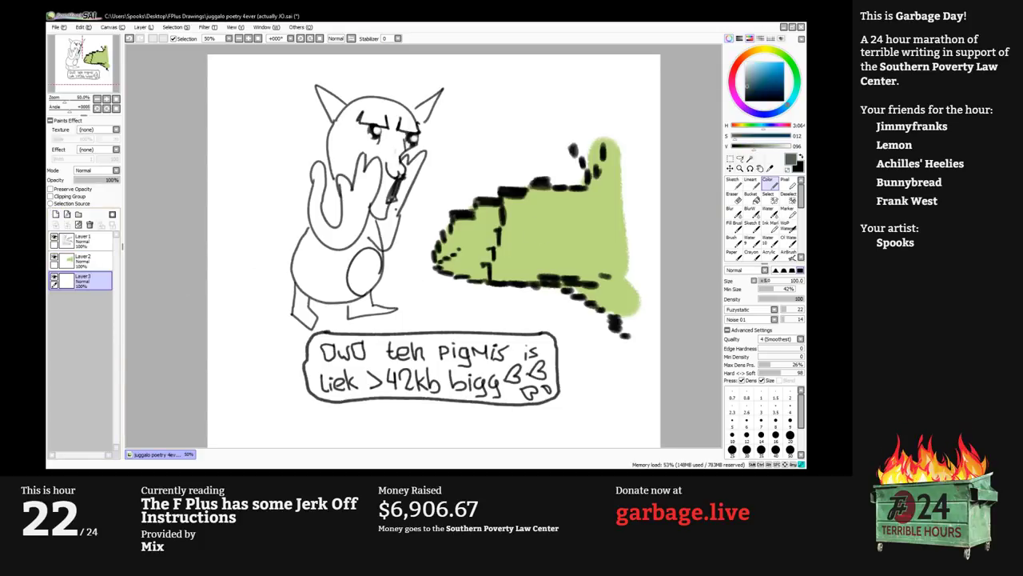
Choose a muted greyish blue and brush it broadly across the new bottom layer, behind the character, wedge and caption box.
click(752, 73)
key(])
key(])
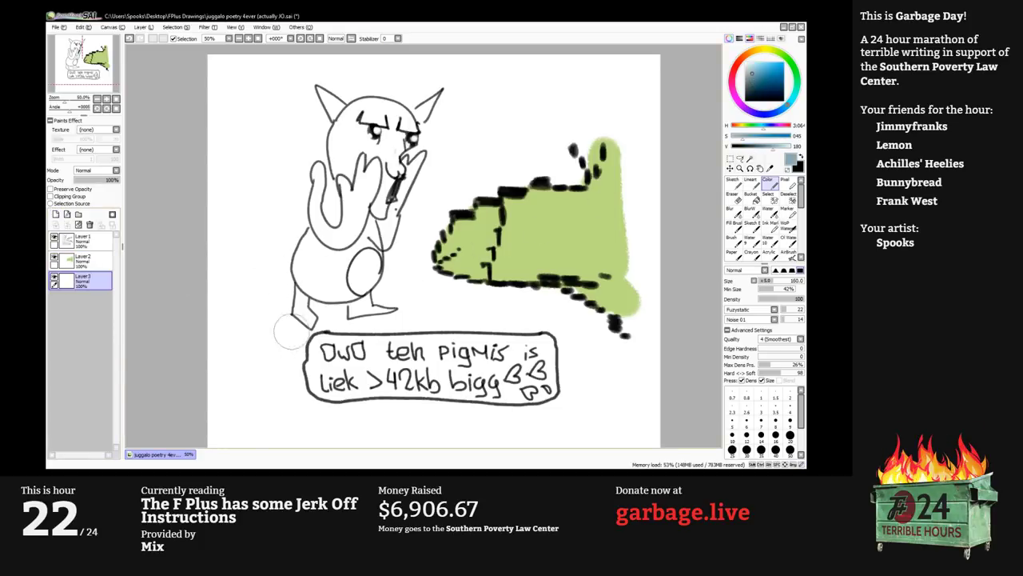
mouse_move(581, 320)
mouse_down()
mouse_move(551, 293)
mouse_move(303, 336)
mouse_move(272, 376)
mouse_move(479, 409)
mouse_up()
drag(624, 381, 516, 387)
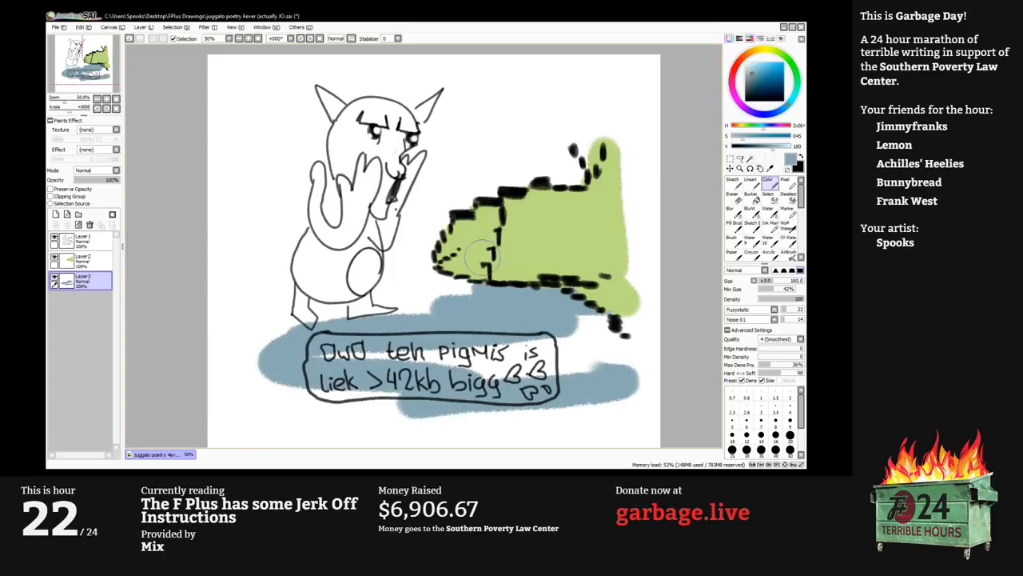
drag(482, 258, 426, 257)
key(])
key(])
key(])
mouse_move(291, 321)
mouse_down()
mouse_move(399, 263)
mouse_move(491, 171)
mouse_move(600, 112)
mouse_move(607, 167)
mouse_up()
mouse_move(547, 352)
mouse_down()
mouse_move(613, 350)
mouse_move(559, 362)
mouse_move(442, 358)
mouse_up()
Fill the remaining white areas of the background layer with the same blue using the Bucket tool.
click(752, 197)
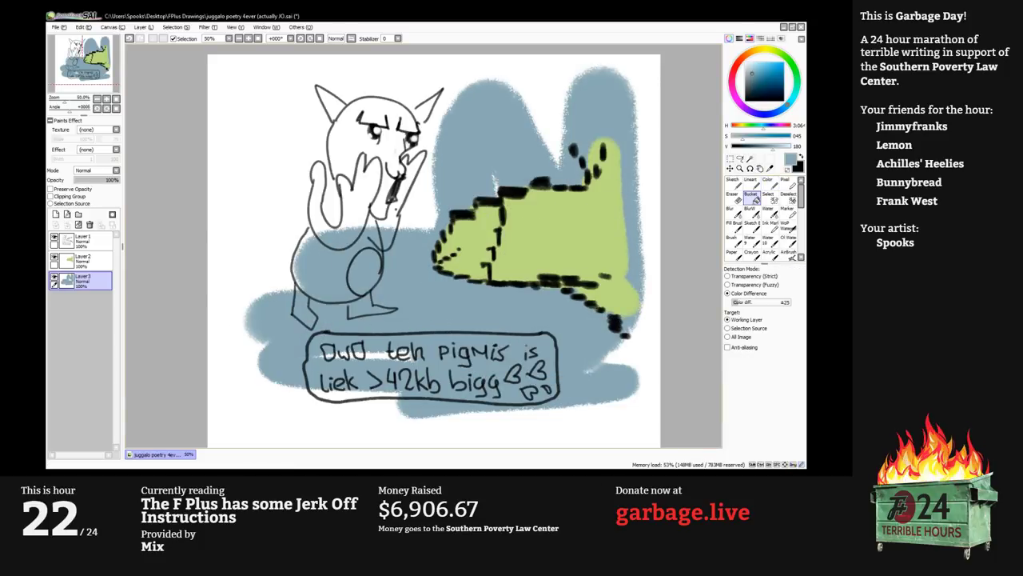
click(651, 200)
click(769, 184)
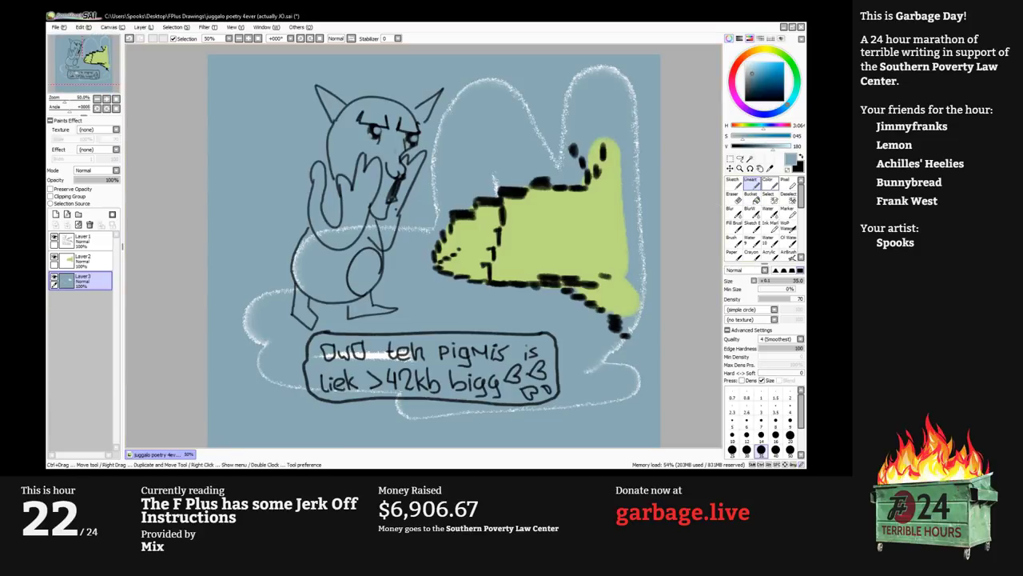
key(ctrl+z)
click(349, 245)
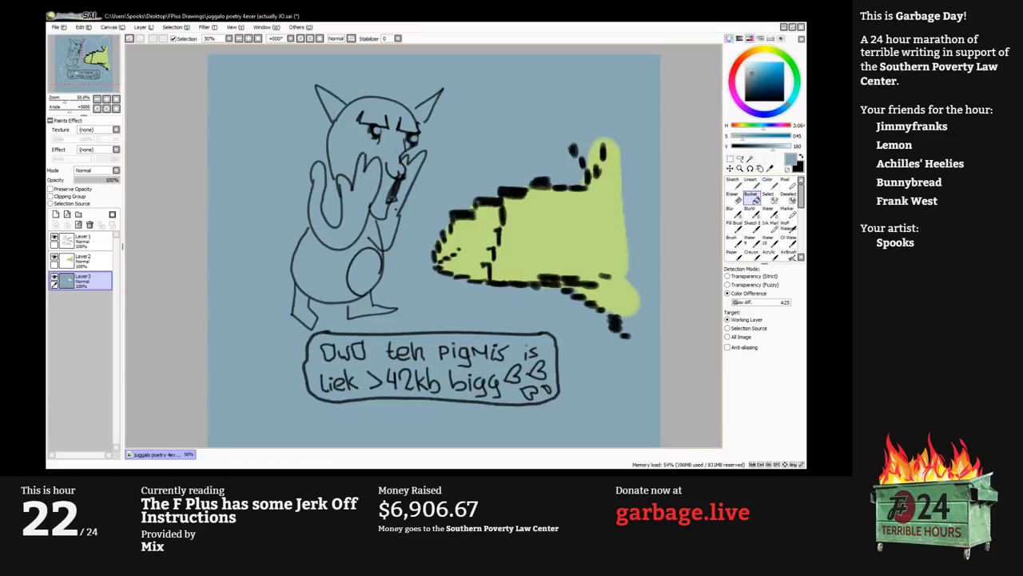
Switch to the Color brush, choose white and add a new layer directly above the blue background.
key(b)
click(746, 62)
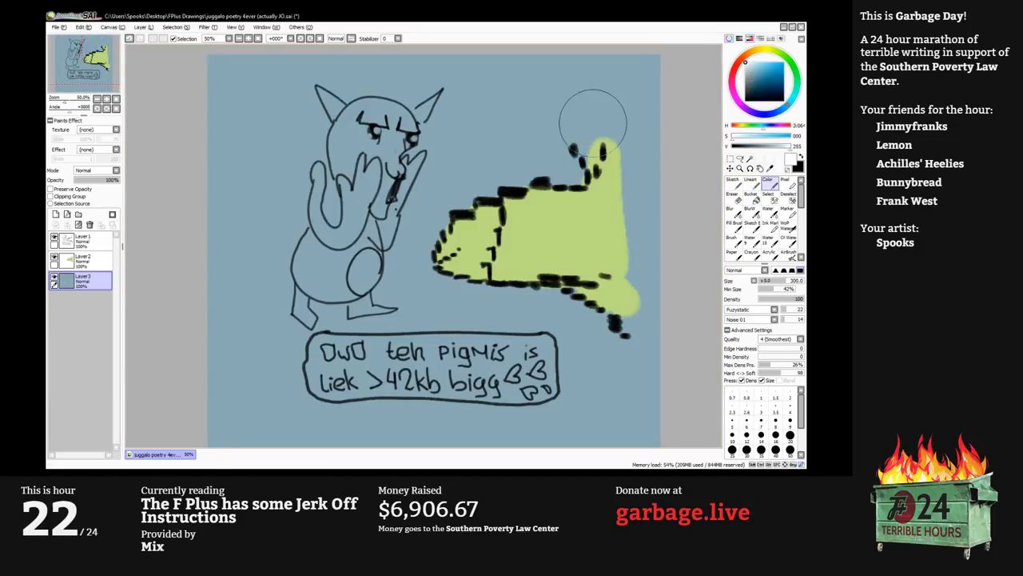
click(56, 214)
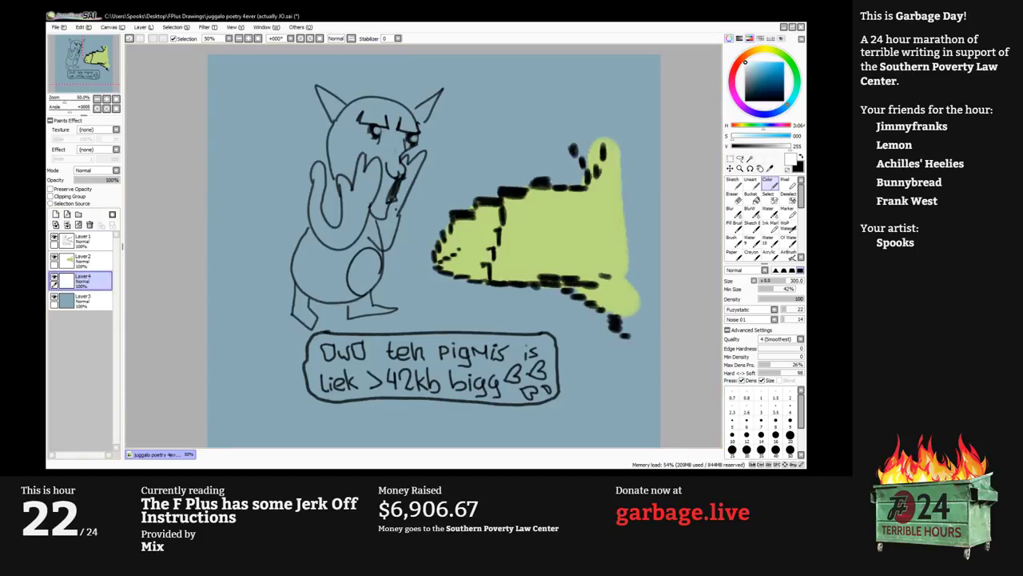
Paint the character's head, ears, arms, body and legs white on the green fill's layer, starting at brush size 100.
key(bracketleft)
key(bracketleft)
key(bracketleft)
click(90, 261)
key(bracketleft)
key(bracketleft)
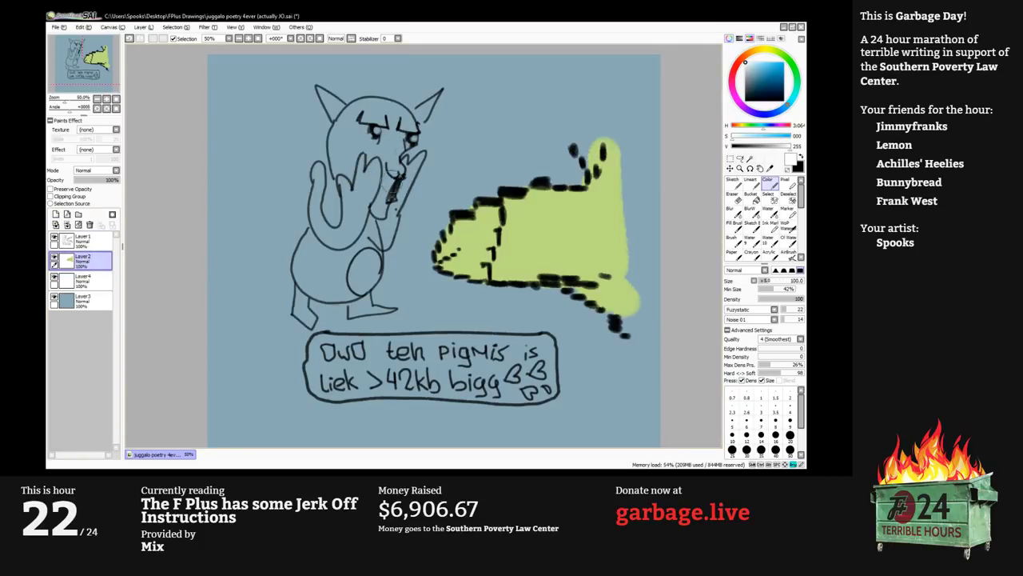
mouse_move(386, 191)
mouse_down()
mouse_move(393, 129)
mouse_move(381, 112)
mouse_move(343, 140)
mouse_move(348, 128)
mouse_move(355, 176)
mouse_move(371, 185)
mouse_move(361, 244)
mouse_move(338, 268)
mouse_move(361, 255)
mouse_move(333, 276)
mouse_move(313, 252)
mouse_move(324, 284)
mouse_move(359, 281)
mouse_move(340, 300)
mouse_move(311, 293)
mouse_move(318, 208)
mouse_up()
key(bracketright)
key(bracketright)
key(bracketleft)
key(bracketleft)
key(bracketleft)
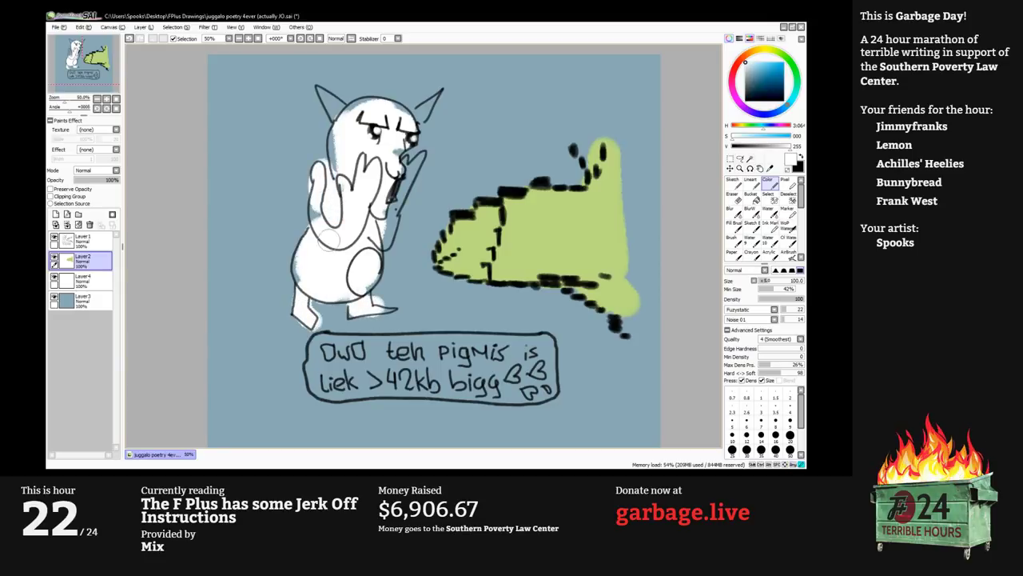
mouse_move(383, 231)
mouse_down()
mouse_move(398, 166)
mouse_move(417, 179)
mouse_move(395, 214)
mouse_move(398, 130)
mouse_move(425, 102)
mouse_move(324, 97)
mouse_move(344, 120)
mouse_move(346, 153)
mouse_move(365, 104)
mouse_move(383, 105)
mouse_move(404, 150)
mouse_up()
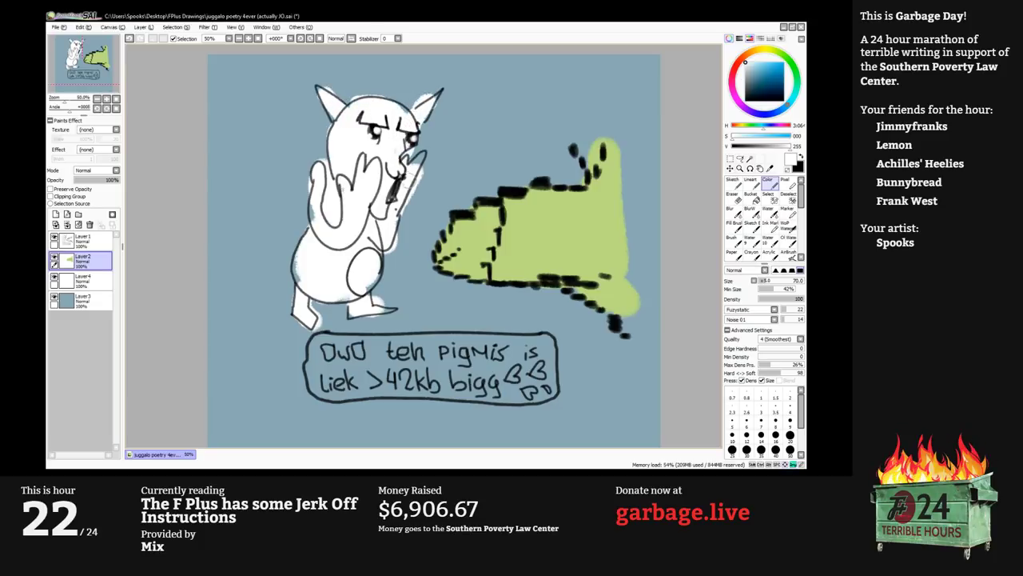
Choose a light pink and fill the character's belly oval and the caption box with it.
key(bracketleft)
key(bracketleft)
click(749, 53)
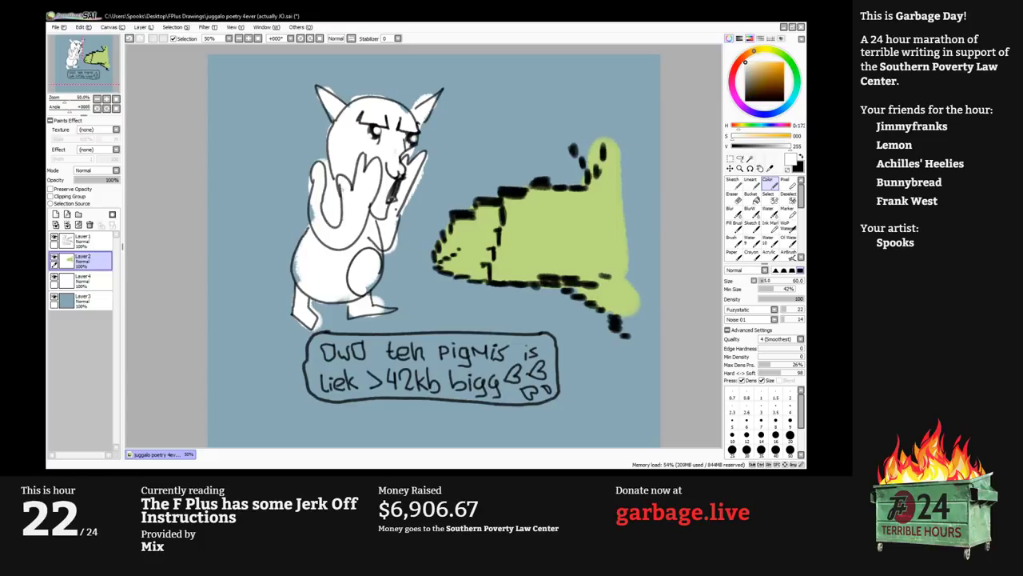
click(731, 77)
drag(757, 68, 756, 63)
key(bracketright)
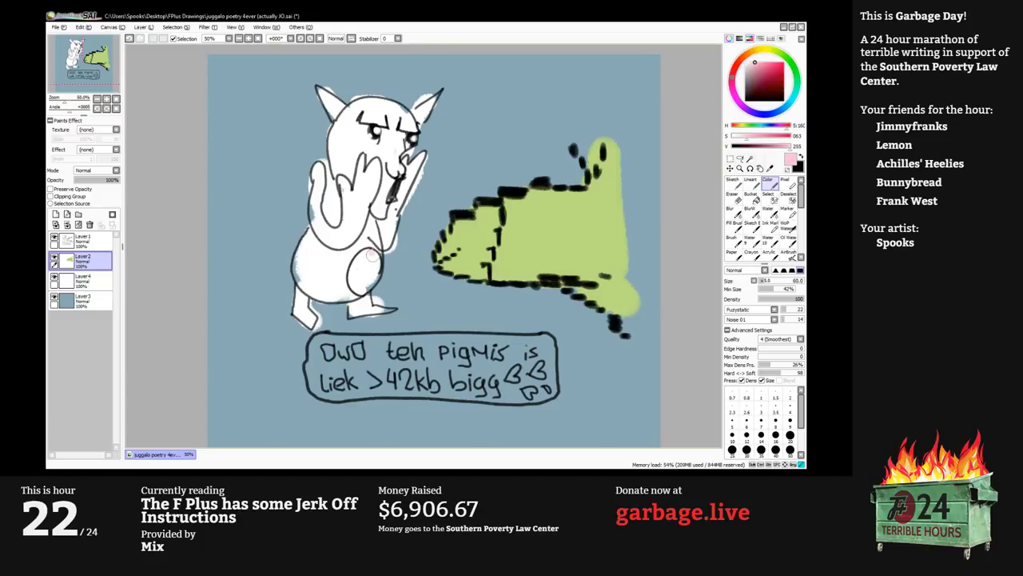
drag(356, 258, 370, 279)
mouse_move(330, 353)
mouse_down()
mouse_move(472, 352)
mouse_move(315, 368)
mouse_move(370, 379)
mouse_move(514, 381)
mouse_move(515, 357)
mouse_move(540, 371)
mouse_move(508, 386)
mouse_move(511, 397)
mouse_move(546, 365)
mouse_move(545, 347)
mouse_move(478, 345)
mouse_move(516, 357)
mouse_move(435, 365)
mouse_move(533, 346)
mouse_move(318, 355)
mouse_move(322, 340)
mouse_move(513, 374)
mouse_move(543, 387)
mouse_up()
key(bracketright)
key(bracketright)
key(bracketright)
Sample the wedge's light green and colour the small hearts in the caption box with it.
alt+click(524, 259)
key(bracketleft)
key(bracketleft)
key(bracketleft)
key(bracketleft)
key(bracketleft)
Sample white from the character and paint a thin white border along the inside edge of the caption box.
alt+click(342, 293)
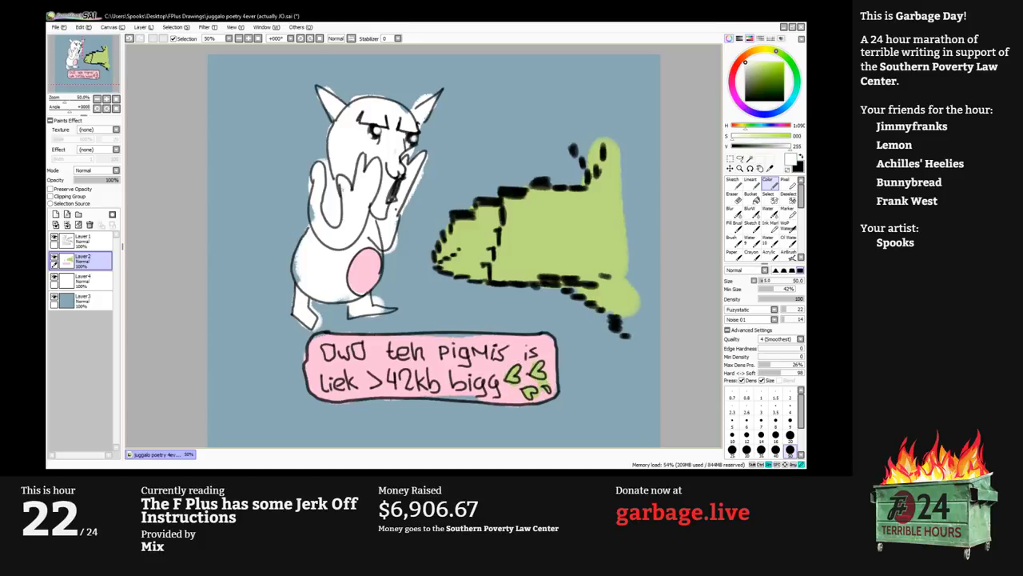
key(bracketleft)
key(bracketleft)
key(bracketleft)
drag(314, 341, 521, 336)
mouse_move(297, 360)
mouse_down()
mouse_move(314, 396)
mouse_move(499, 404)
mouse_up()
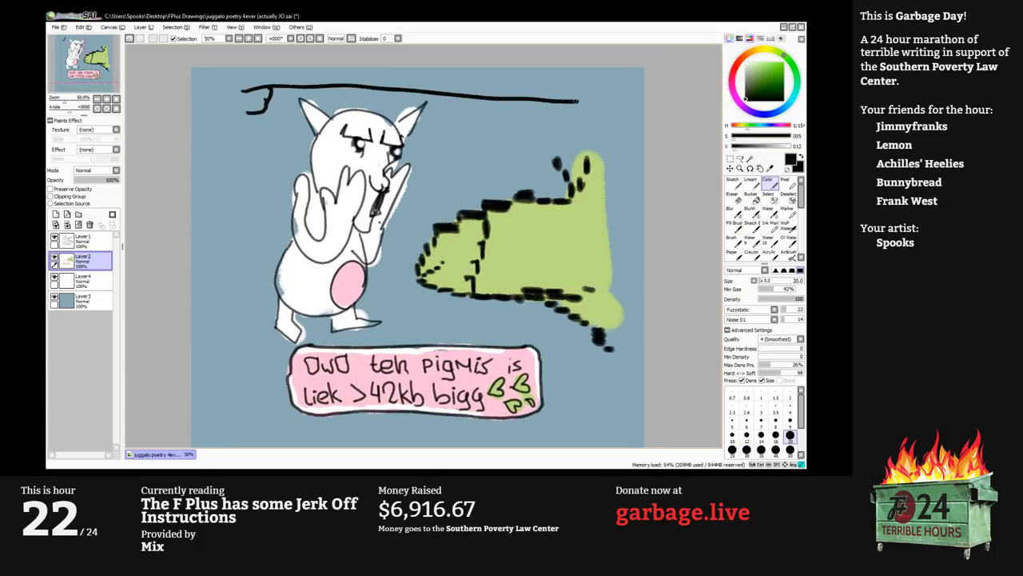
Draw a freehand black frame around the whole picture at brush size 20, with curved ornaments in its four corners.
mouse_move(579, 102)
mouse_down()
mouse_move(617, 107)
mouse_move(604, 120)
mouse_move(621, 199)
mouse_move(614, 364)
mouse_move(617, 342)
mouse_move(594, 352)
mouse_move(620, 345)
mouse_move(603, 370)
mouse_move(542, 380)
mouse_move(311, 393)
mouse_move(222, 386)
mouse_move(256, 388)
mouse_move(228, 368)
mouse_move(237, 389)
mouse_move(240, 163)
mouse_up()
scroll(244, 148, up, 3)
mouse_move(251, 244)
mouse_down()
mouse_move(249, 128)
mouse_move(265, 116)
mouse_move(254, 159)
mouse_move(235, 178)
mouse_move(246, 201)
mouse_up()
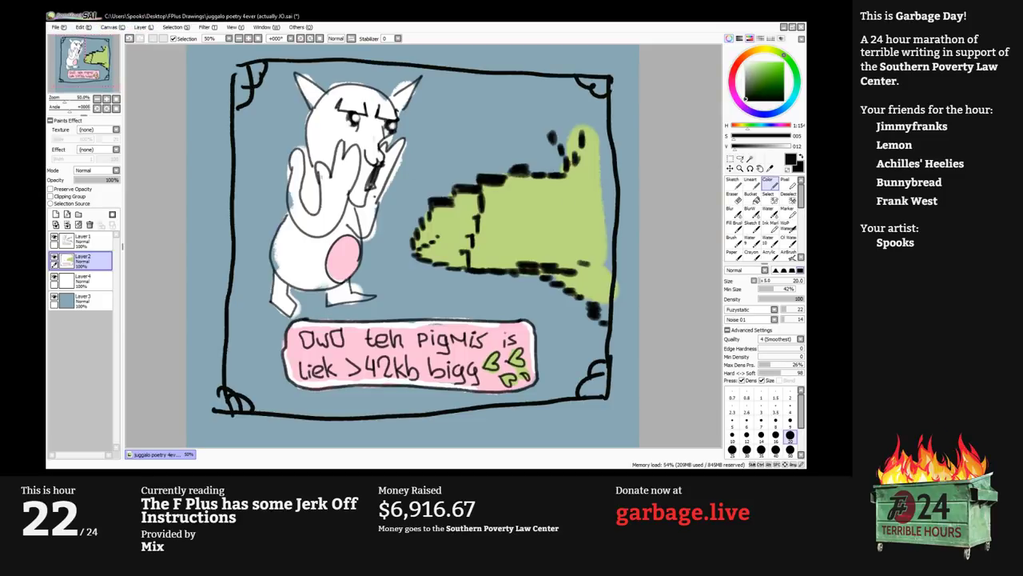
Crop the canvas to a rectangular selection around the hand-drawn frame.
key(Tab)
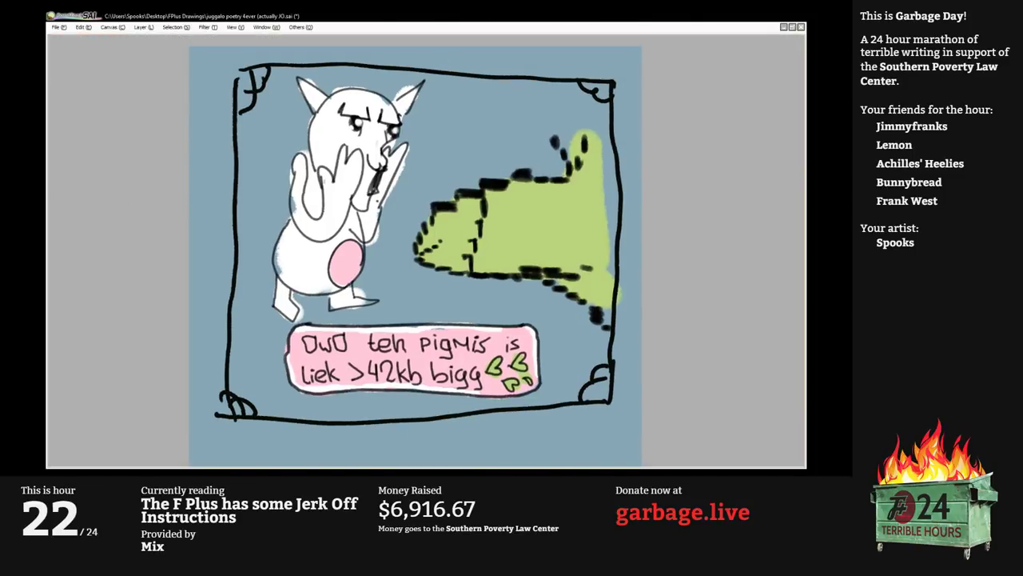
mouse_move(222, 65)
mouse_down()
mouse_move(591, 355)
mouse_move(590, 408)
mouse_move(616, 431)
mouse_up()
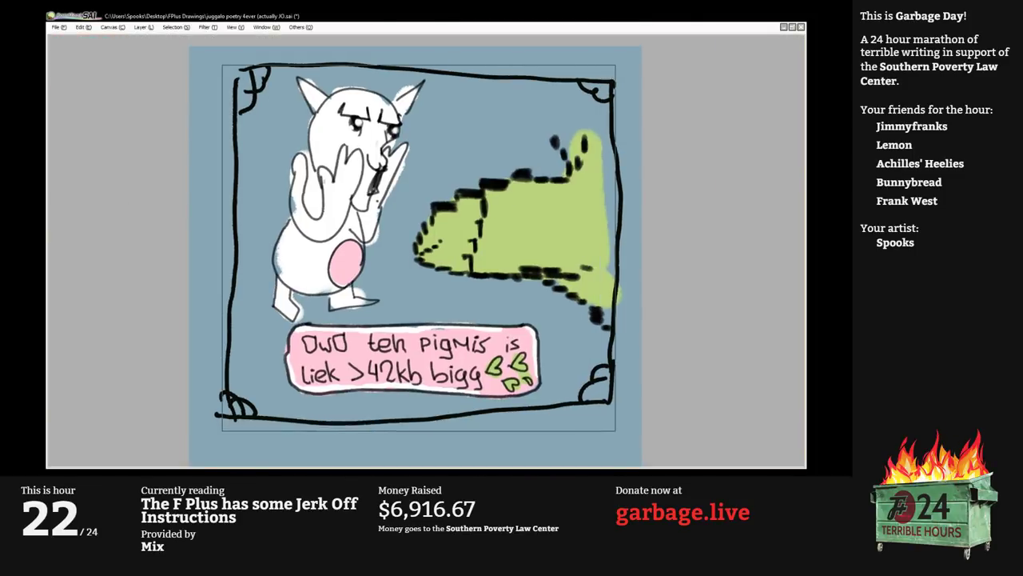
key(Return)
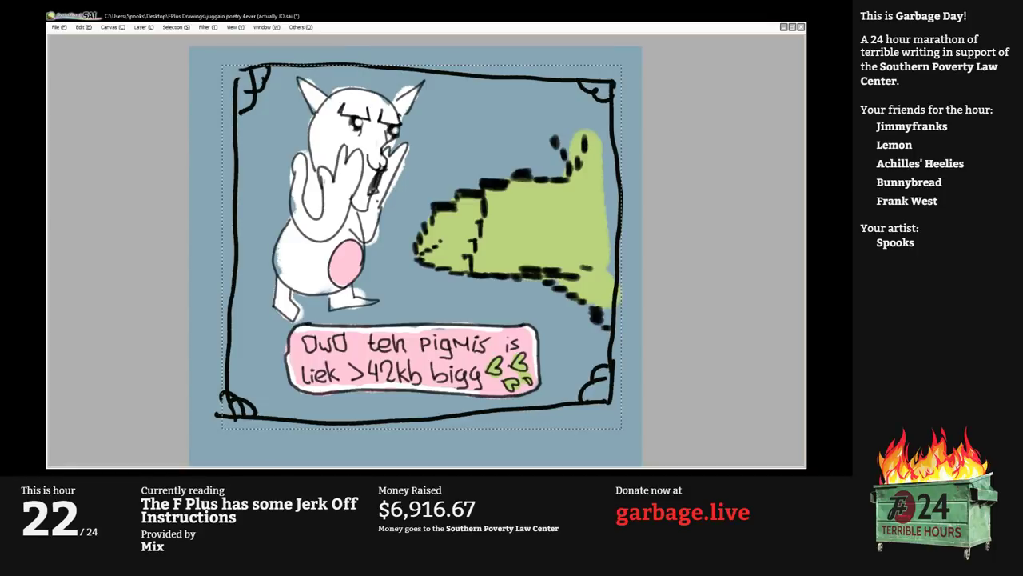
click(112, 27)
click(134, 54)
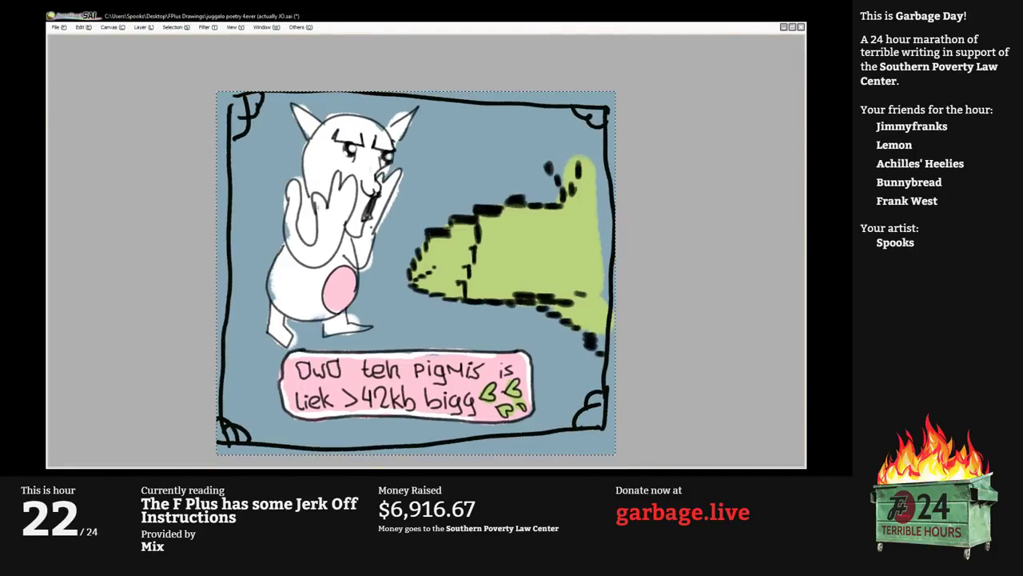
key(Tab)
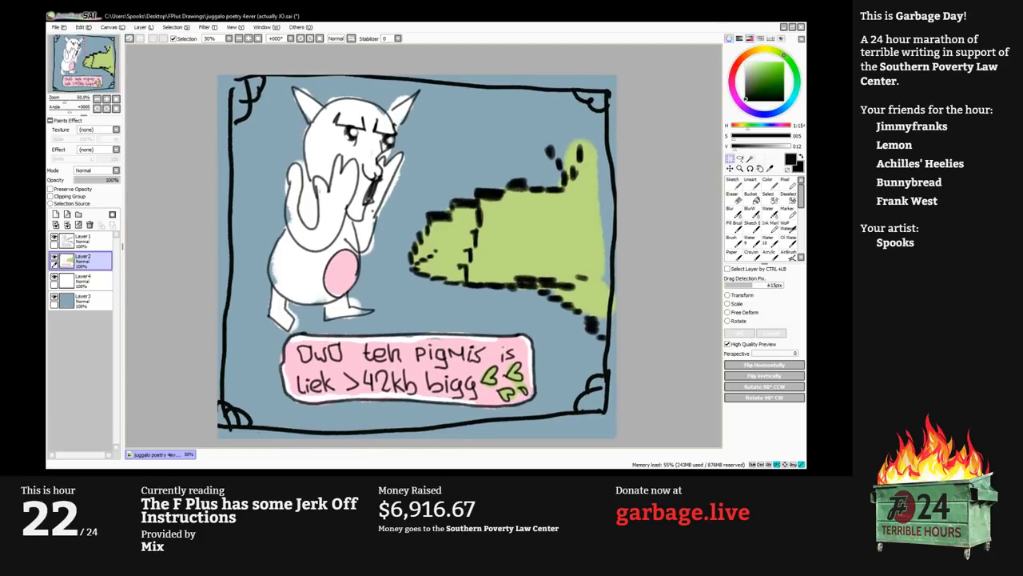
drag(424, 248, 424, 246)
Save the finished drawing to a file.
click(59, 27)
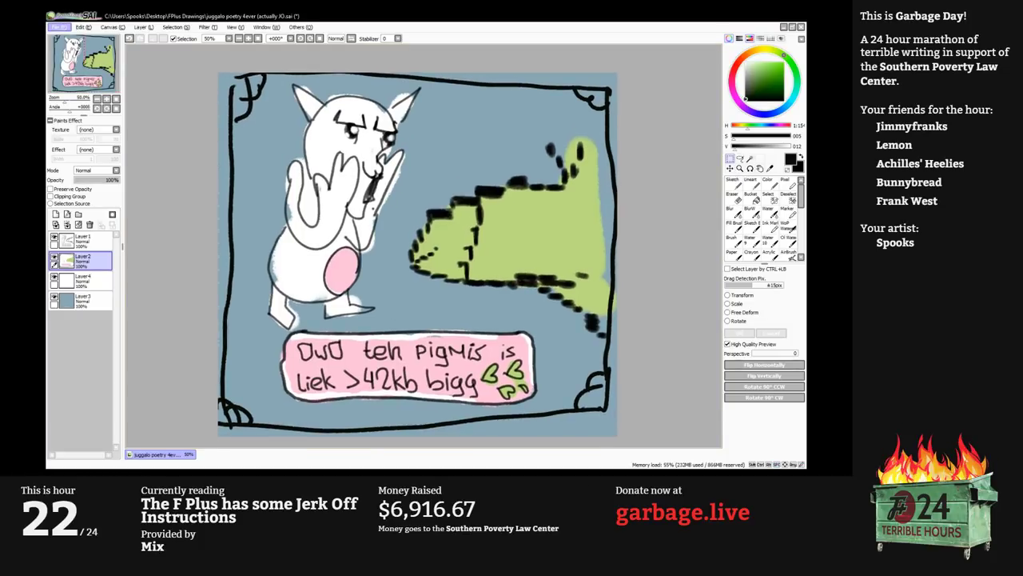
click(76, 63)
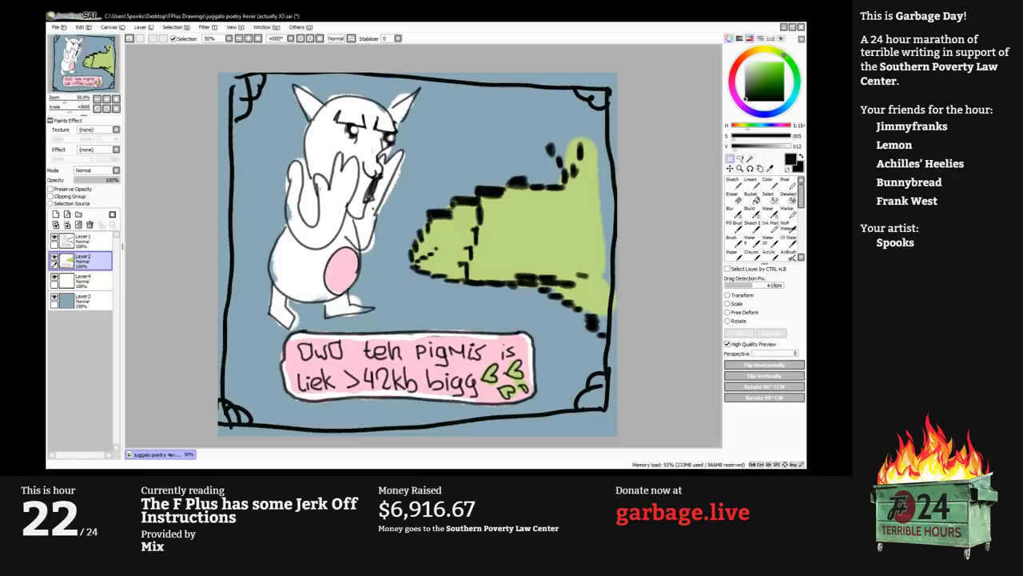
key(ctrl+a)
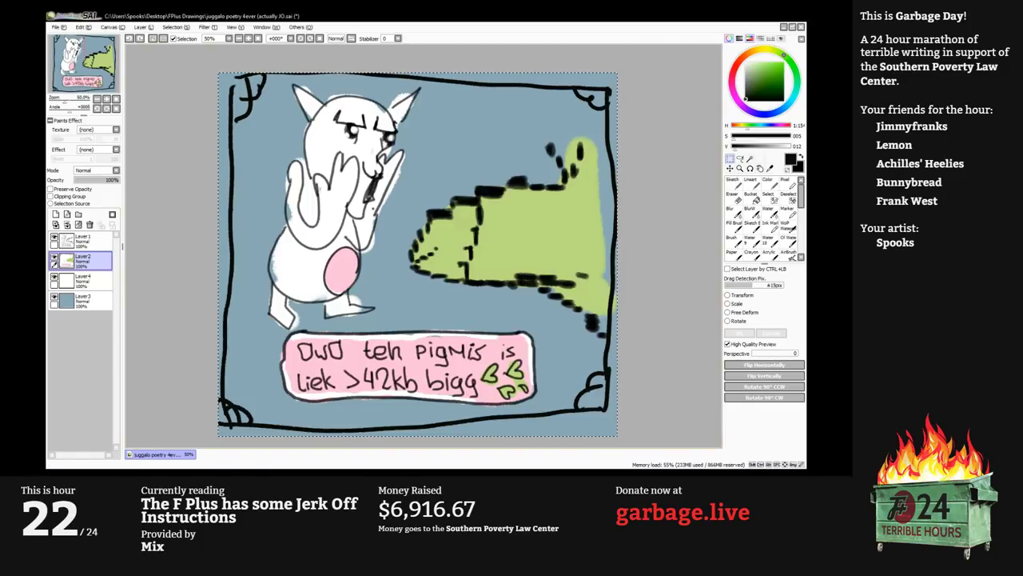
key(ctrl+z)
scroll(341, 209, up, 2)
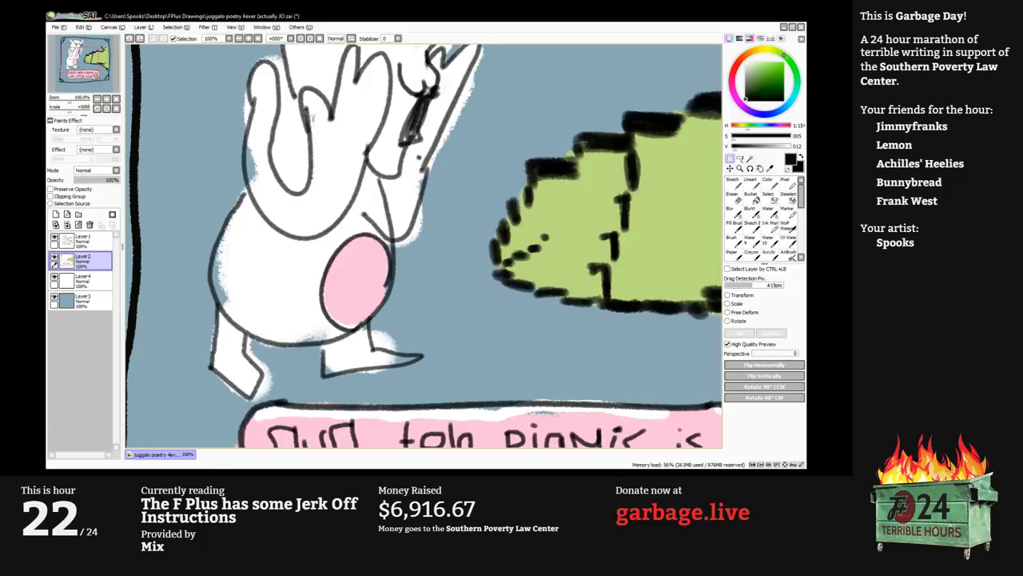
Clear the line art on Layer1 and the colours and frame on Layer2.
click(89, 301)
click(90, 240)
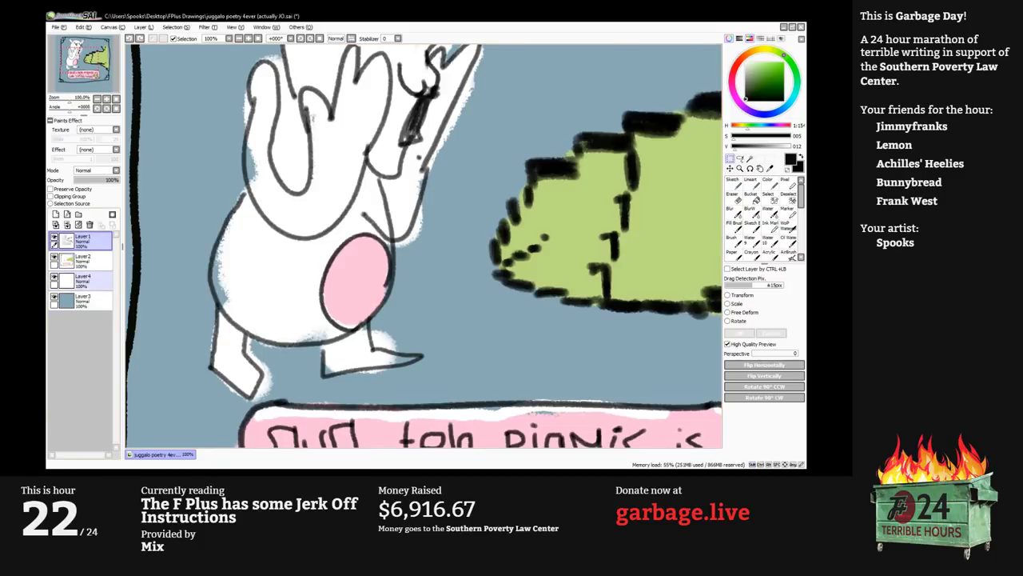
key(Delete)
key(d)
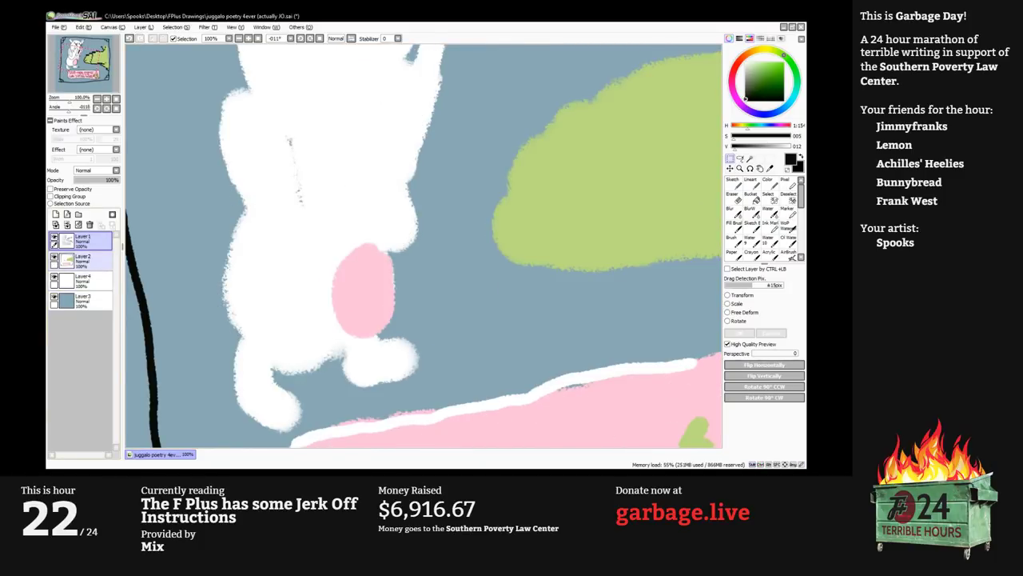
click(89, 261)
key(d)
click(89, 280)
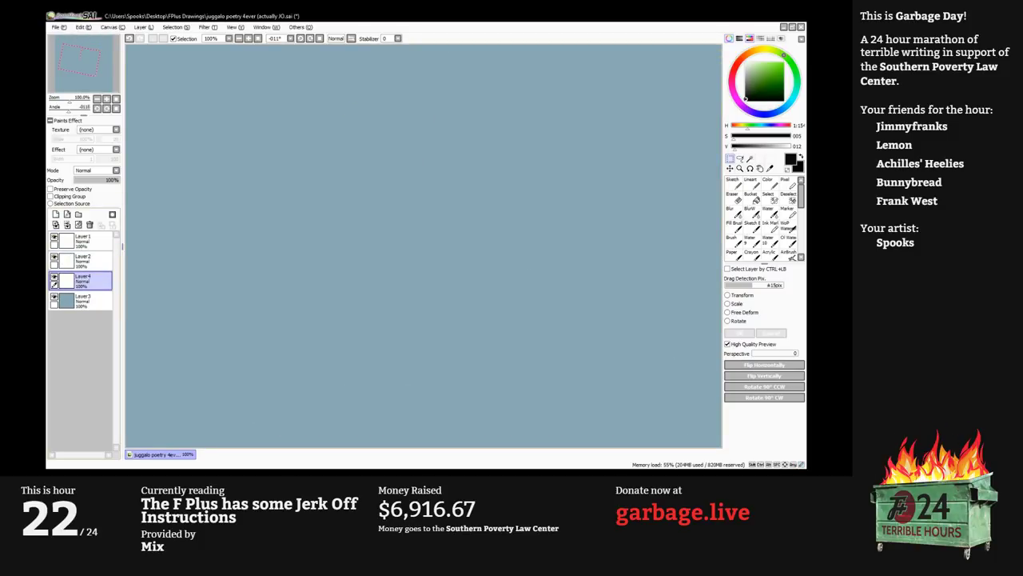
Fill the background layer with a medium greenish grey using the Bucket tool.
key(b)
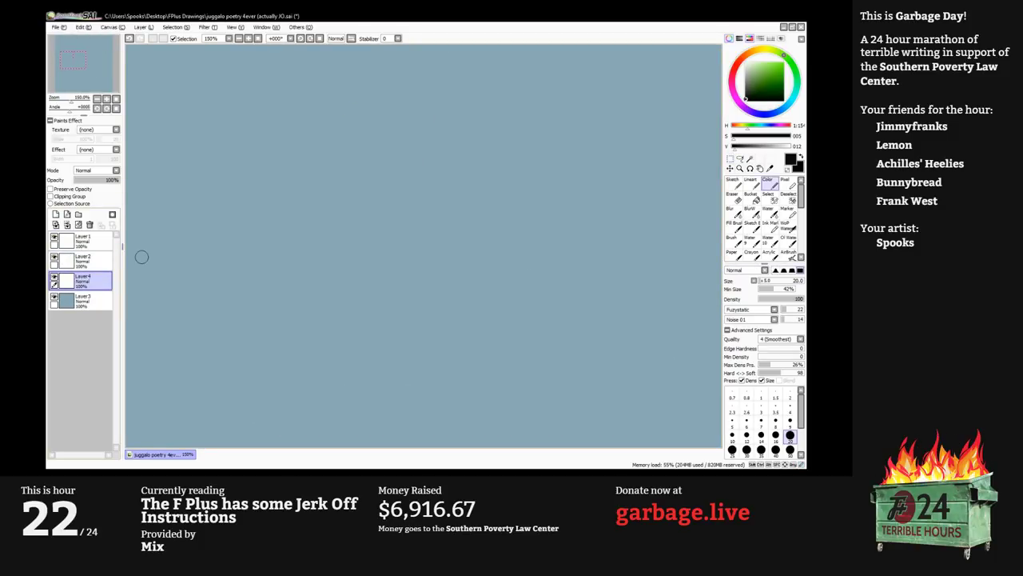
scroll(143, 256, up, 1)
click(90, 301)
scroll(377, 208, down, 2)
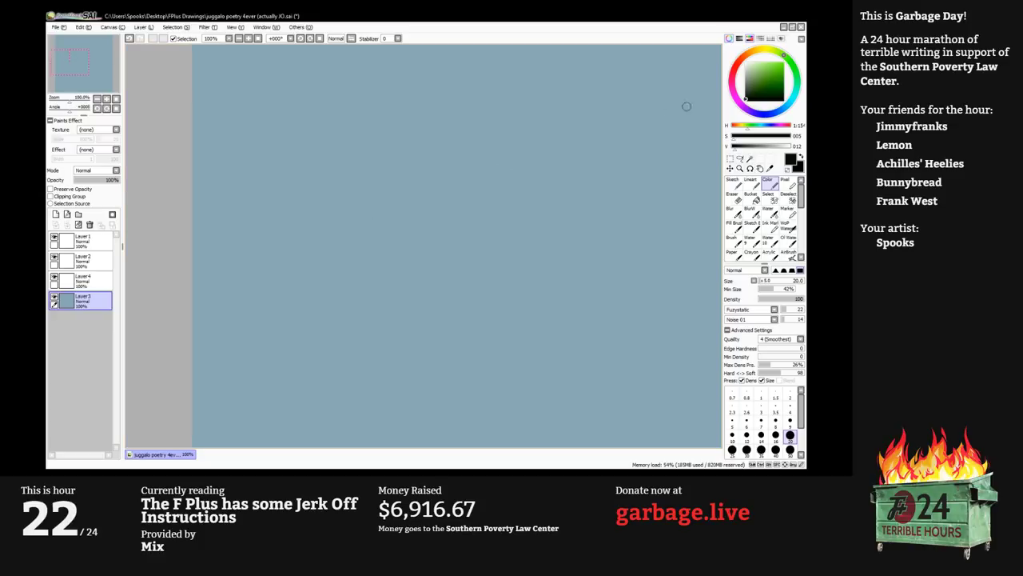
click(747, 75)
click(752, 198)
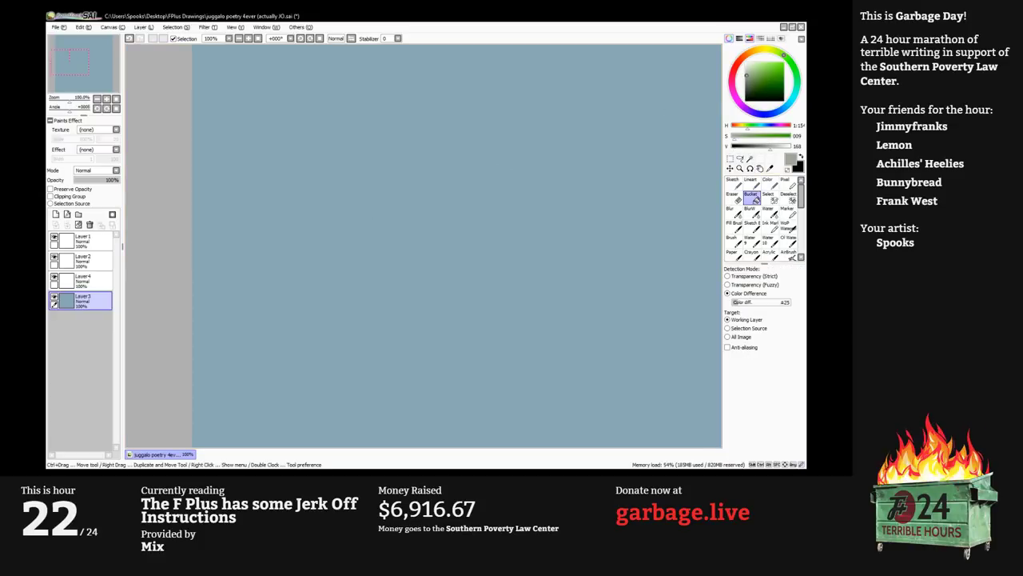
drag(377, 232, 304, 240)
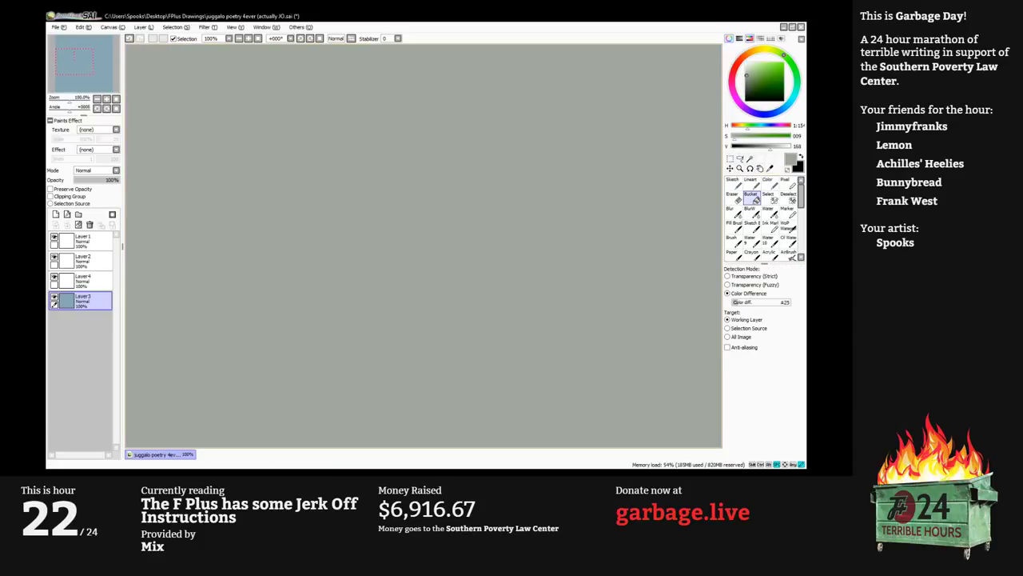
Draw a long, slanted, rounded finger-like outline on Layer2 in black with the Color brush at size 10.
click(91, 281)
click(91, 261)
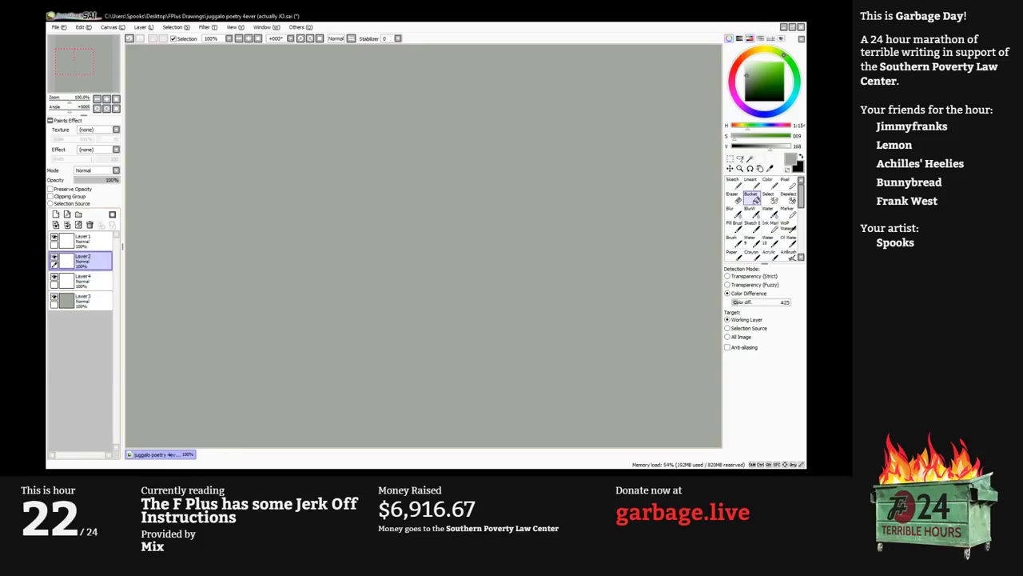
drag(775, 91, 784, 101)
click(788, 183)
click(768, 182)
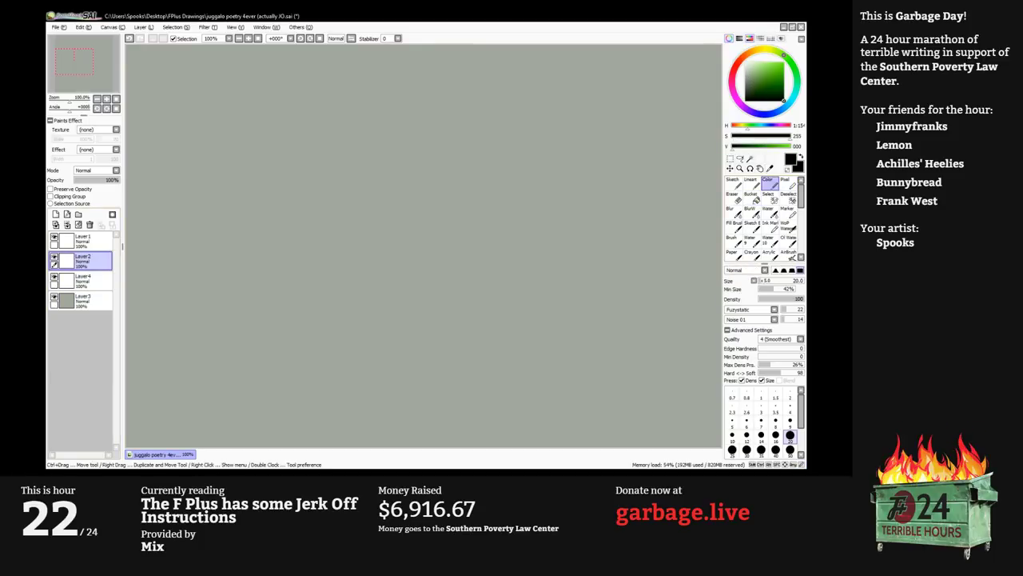
key(bracketleft)
key(bracketleft)
key(bracketleft)
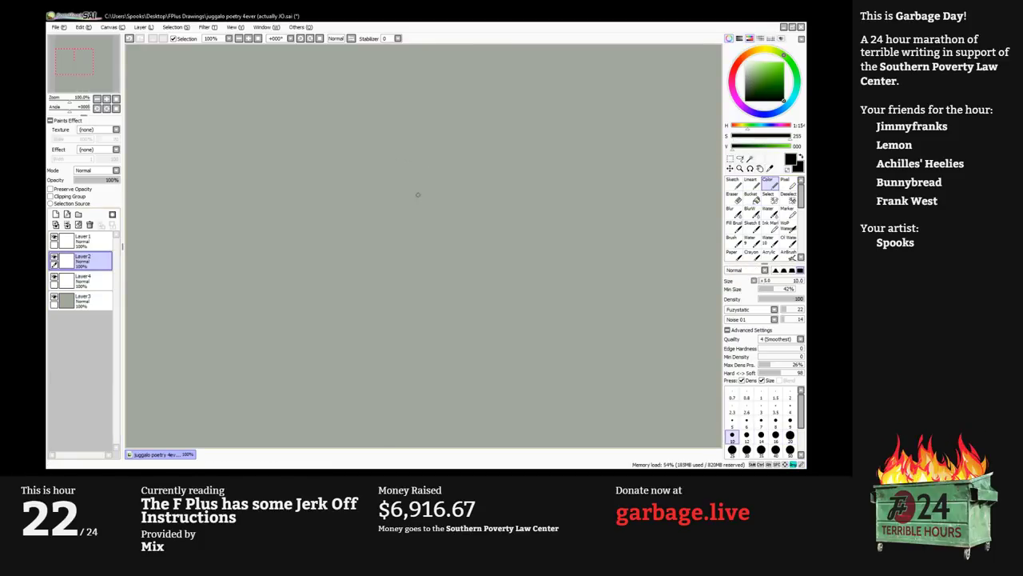
mouse_move(467, 262)
mouse_down()
mouse_move(337, 123)
mouse_move(312, 122)
mouse_move(296, 167)
mouse_move(370, 298)
mouse_up()
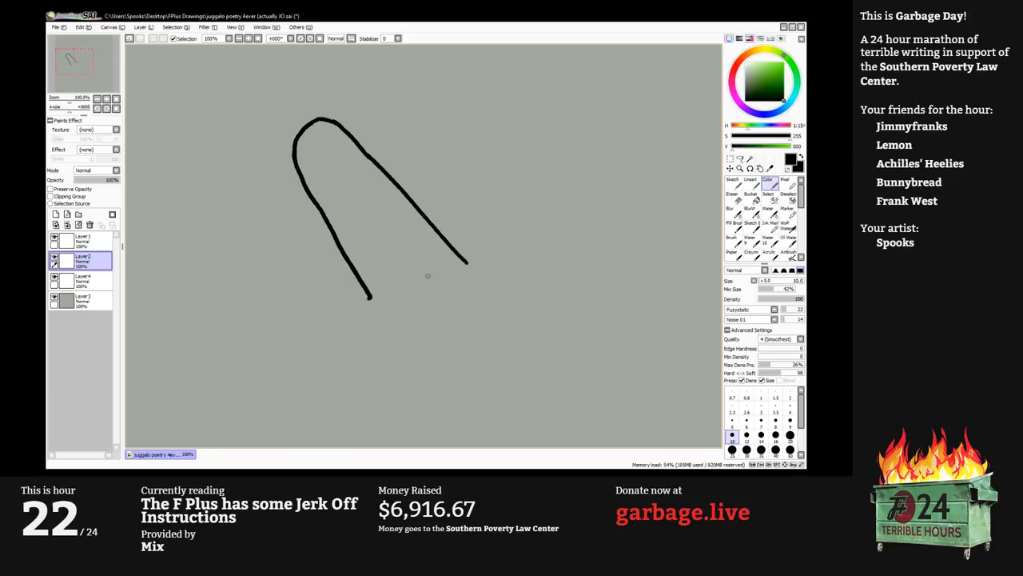
Draw two rounded lobes with curved undersides below the outline, then an angular open beak on the head at brush size 8.
mouse_move(435, 273)
mouse_down()
mouse_move(414, 288)
mouse_move(402, 350)
mouse_move(427, 369)
mouse_up()
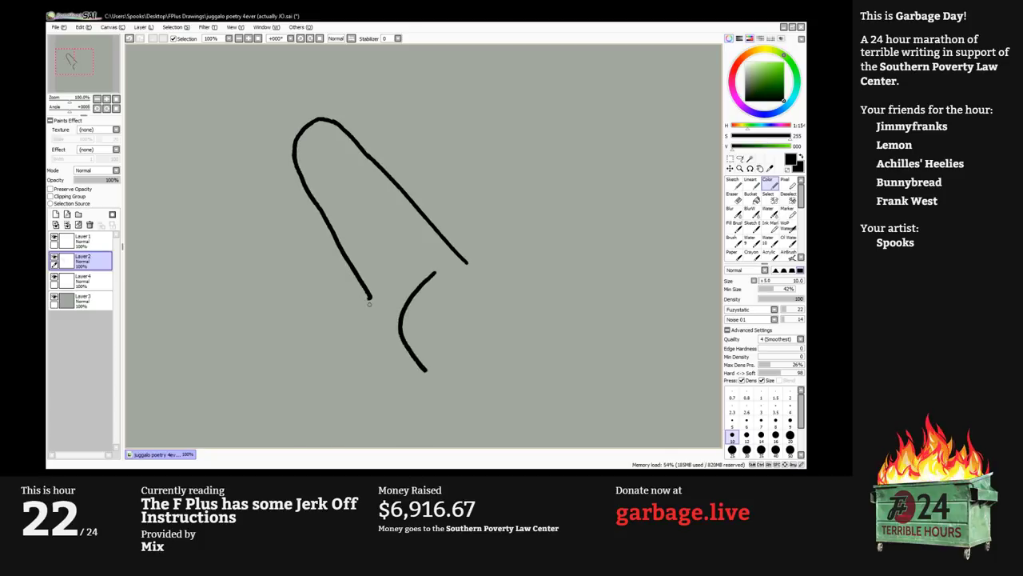
mouse_move(370, 297)
mouse_down()
mouse_move(354, 338)
mouse_move(380, 375)
mouse_move(471, 354)
mouse_up()
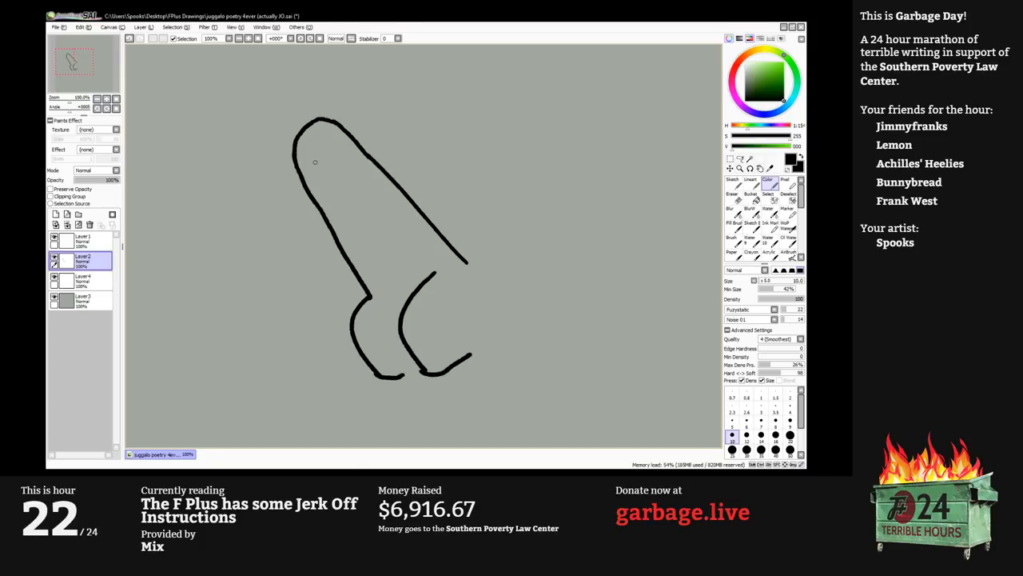
scroll(315, 163, up, 2)
key(bracketleft)
key(bracketleft)
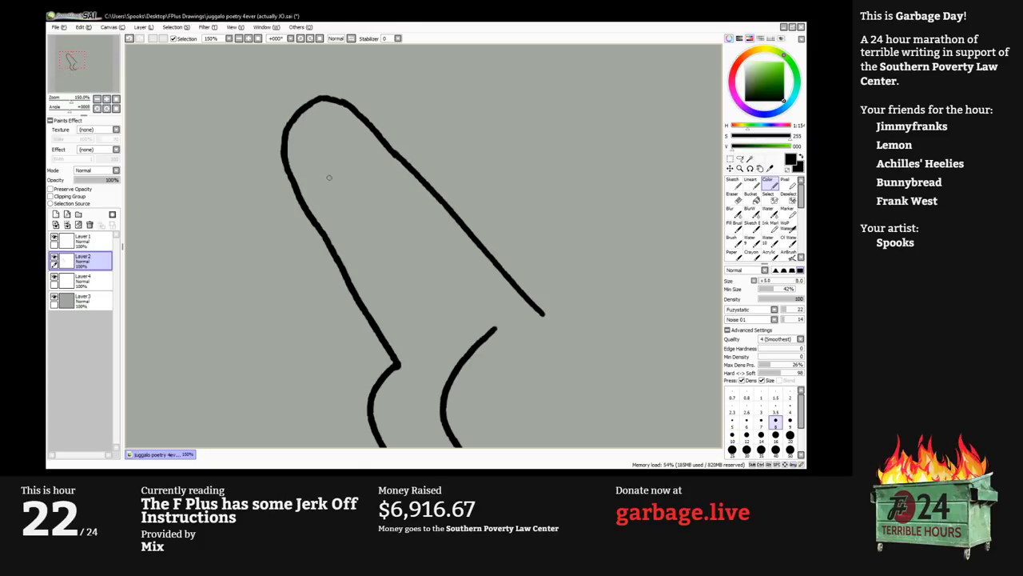
mouse_move(318, 176)
mouse_down()
mouse_move(299, 223)
mouse_move(327, 206)
mouse_move(317, 178)
mouse_up()
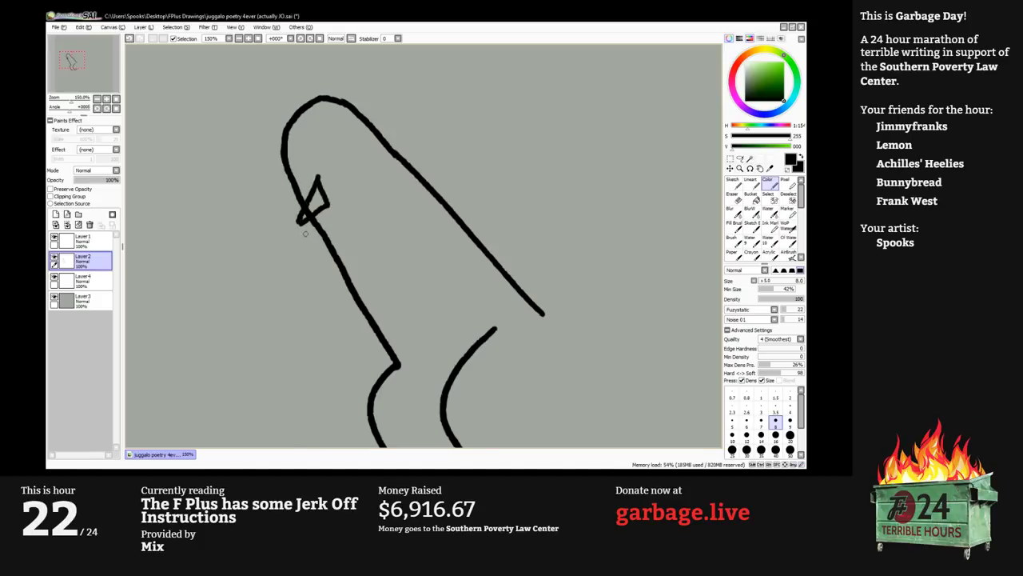
mouse_move(301, 224)
mouse_down()
mouse_move(338, 231)
mouse_move(342, 218)
mouse_move(328, 206)
mouse_up()
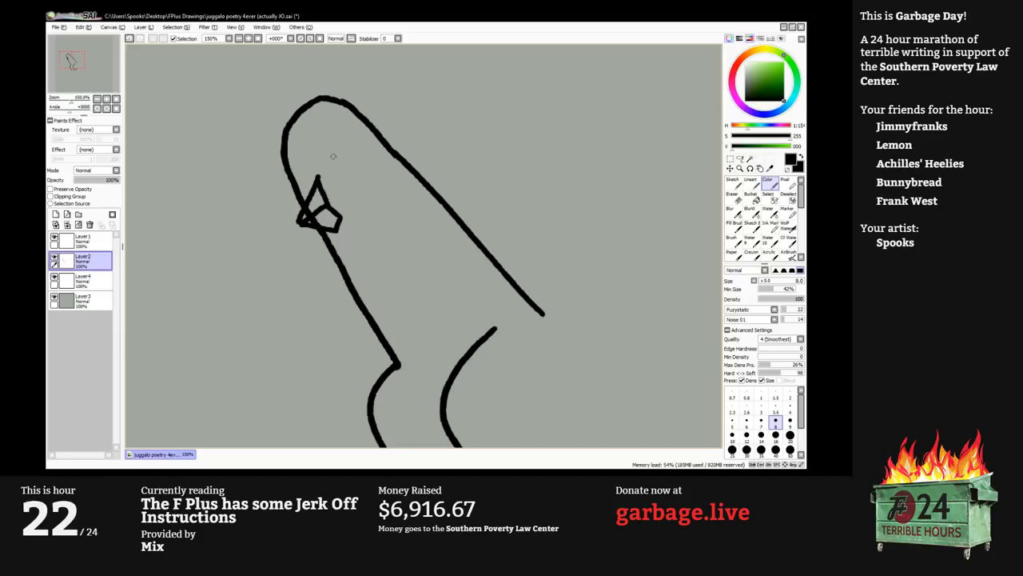
Draw two filled oval eyes above the beak at brush size 10 and erase the body line crossing the beak.
mouse_move(336, 143)
mouse_down()
mouse_move(341, 157)
mouse_move(337, 144)
mouse_up()
key(ctrl+z)
key(bracketright)
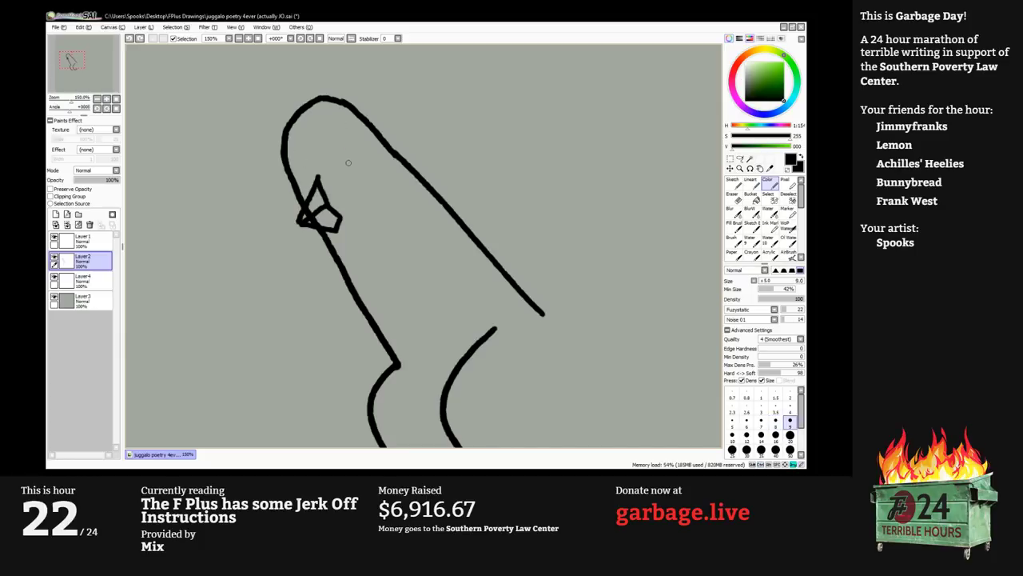
key(bracketright)
mouse_move(339, 148)
mouse_down()
mouse_move(343, 160)
mouse_move(295, 164)
mouse_move(301, 160)
mouse_up()
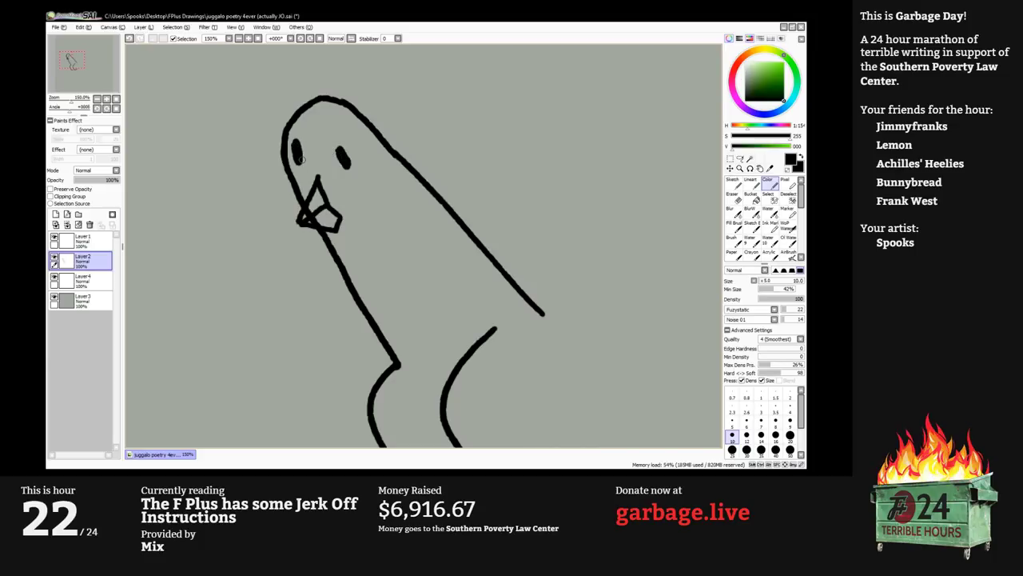
key(e)
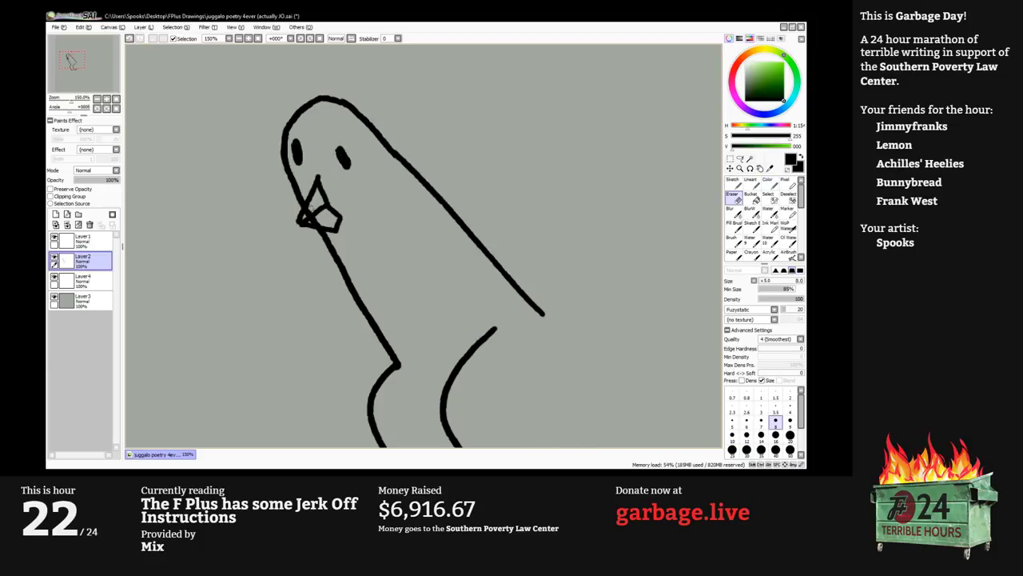
drag(311, 209, 318, 221)
Set the Color brush's minimum size to 10% and draw a thin curved crest feather on top of the head.
key(n)
scroll(348, 147, down, 1)
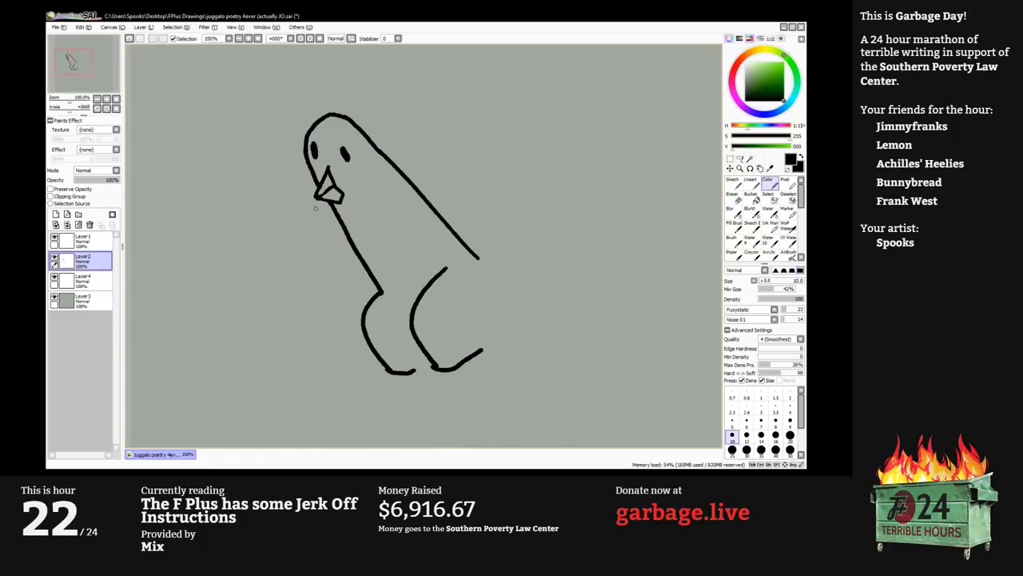
mouse_move(315, 93)
mouse_down()
mouse_move(329, 135)
mouse_move(334, 121)
mouse_move(338, 153)
mouse_up()
key(ctrl+z)
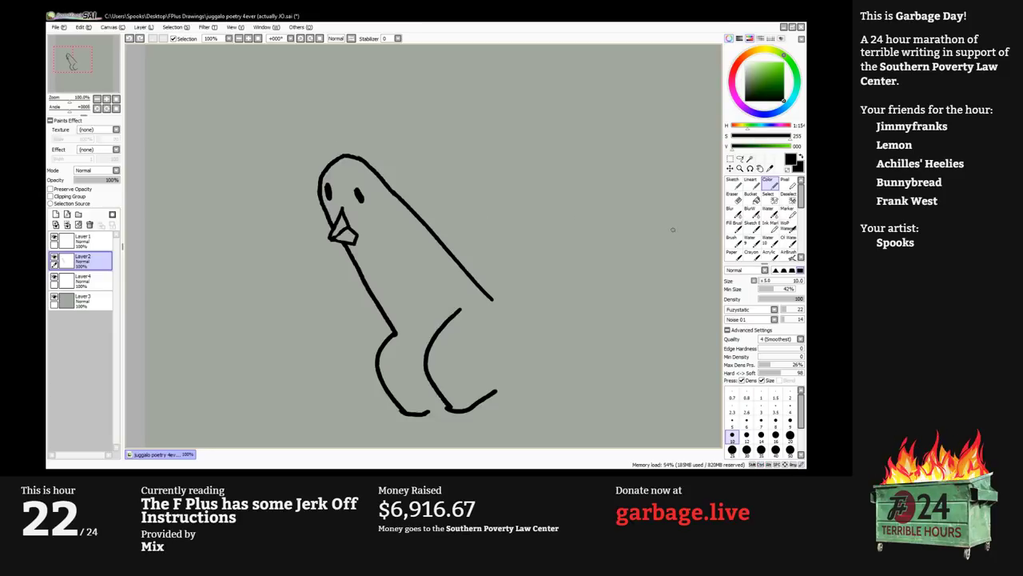
click(763, 289)
mouse_move(344, 151)
mouse_down()
mouse_move(330, 118)
mouse_move(337, 151)
mouse_up()
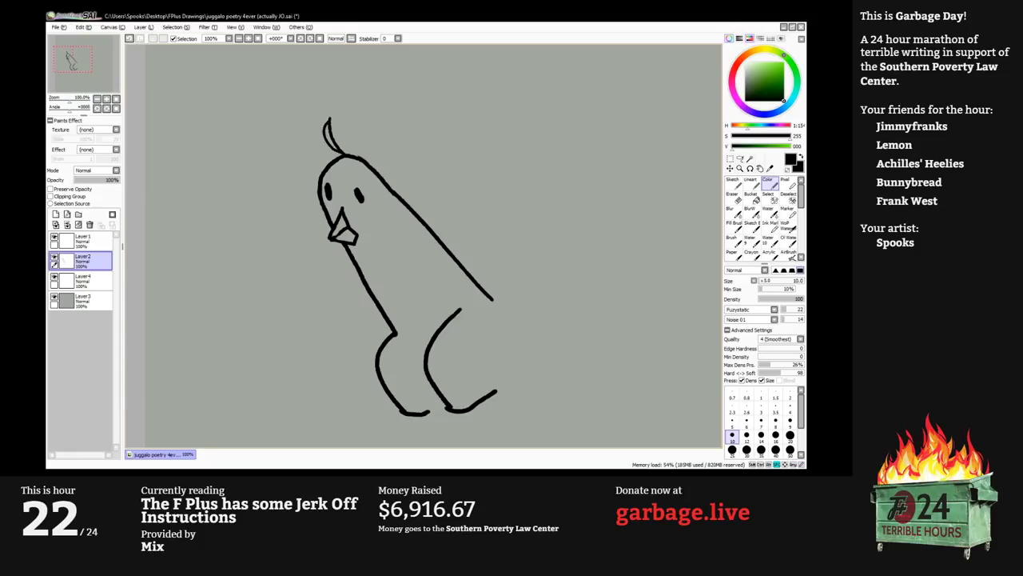
Draw short crease lines above the two lobes and a small scrawny wing attached to the back.
drag(425, 309, 404, 306)
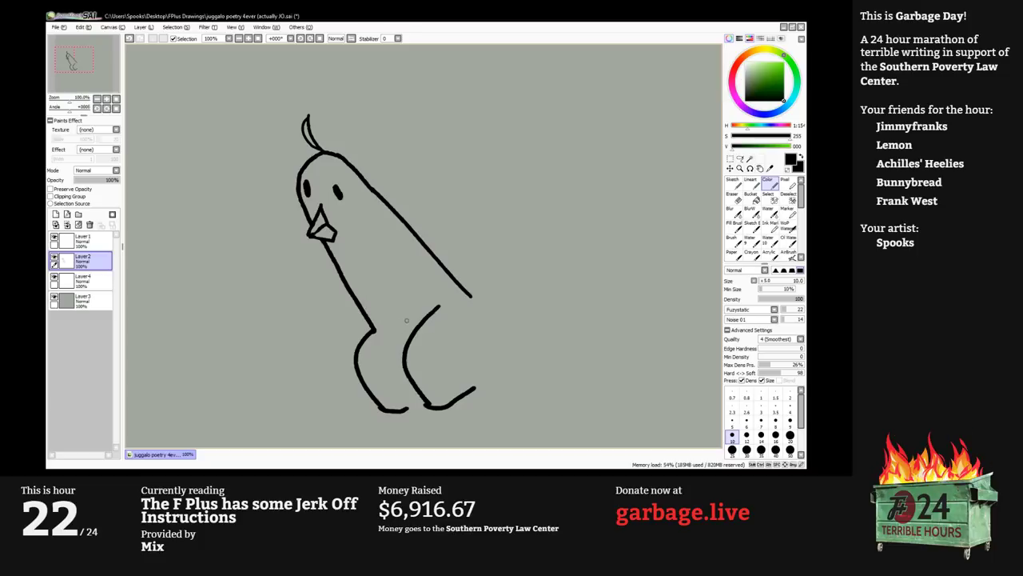
mouse_move(407, 316)
mouse_down()
mouse_move(379, 322)
mouse_move(402, 289)
mouse_up()
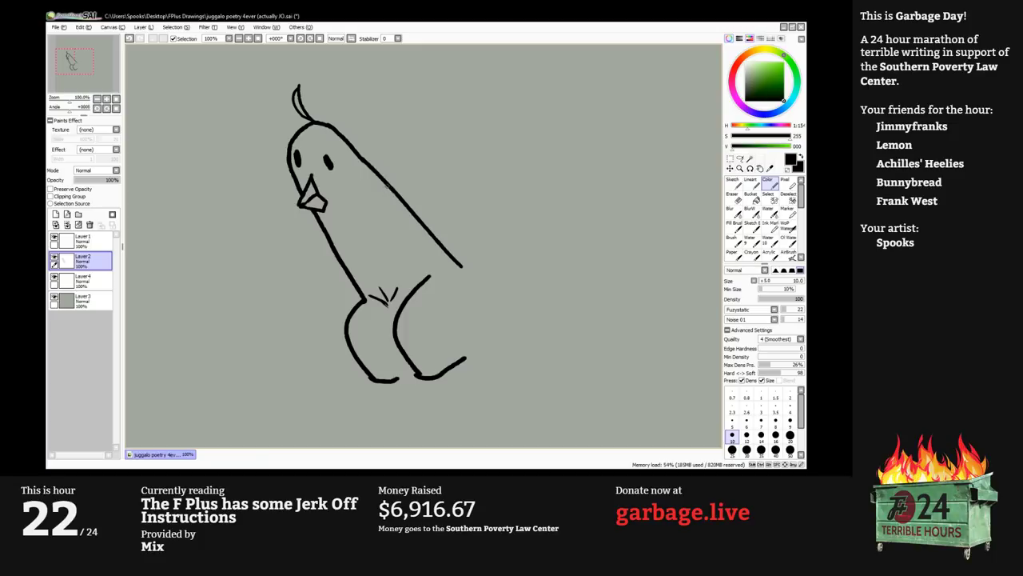
mouse_move(394, 189)
mouse_down()
mouse_move(407, 232)
mouse_move(374, 260)
mouse_move(382, 240)
mouse_up()
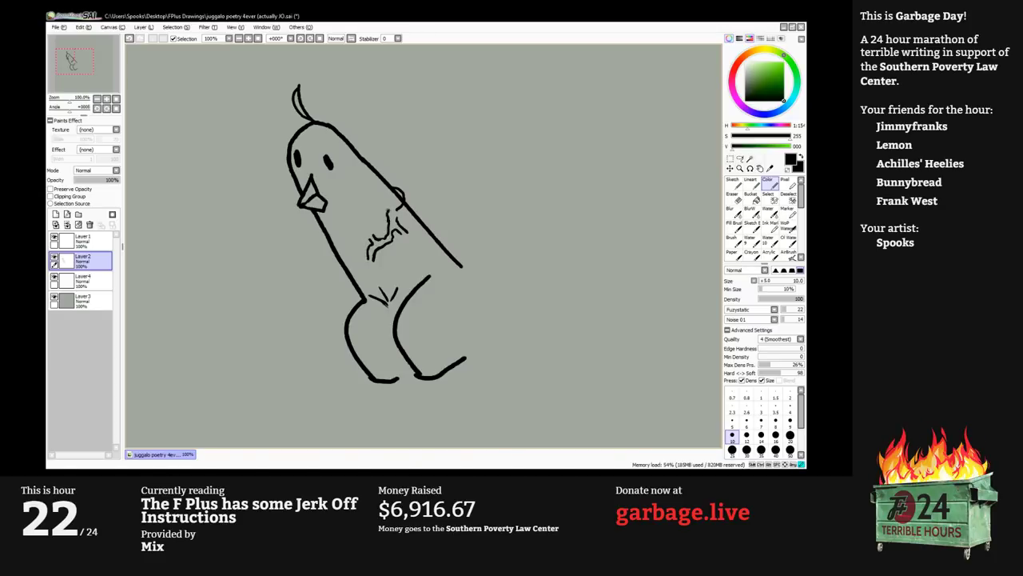
Erase the body outline inside the wing's shoulder with the Eraser.
scroll(399, 175, up, 2)
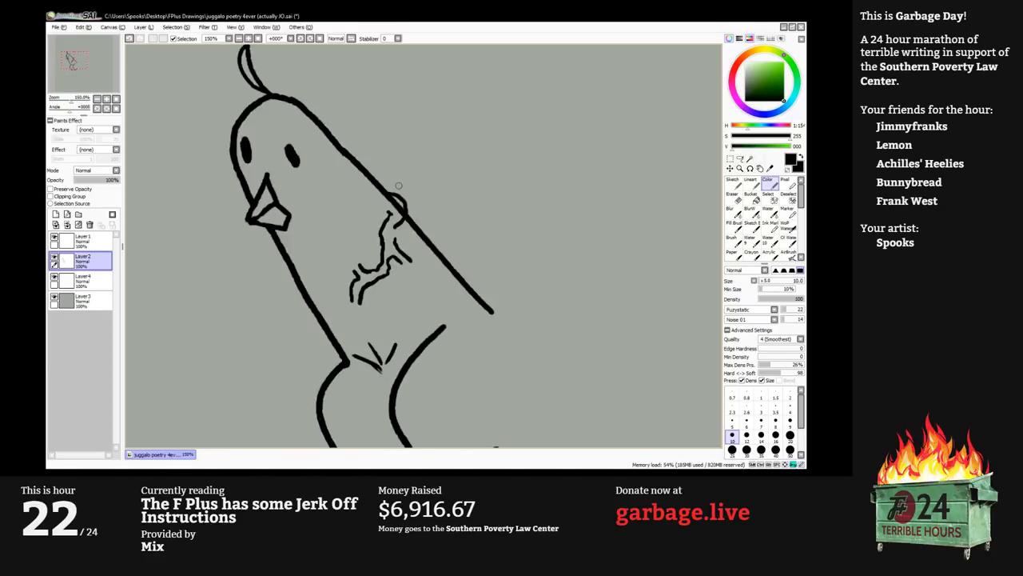
key(e)
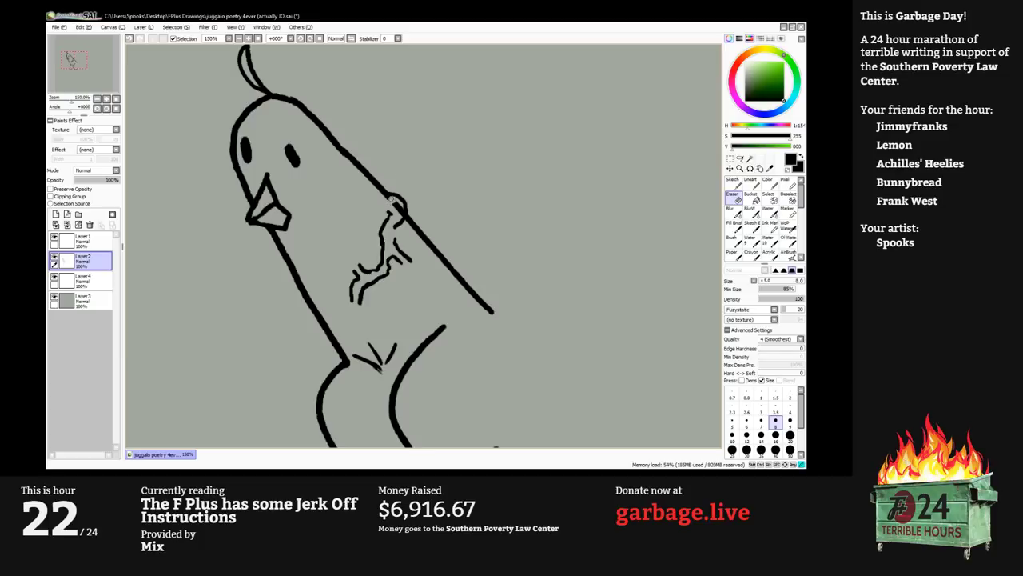
drag(394, 198, 396, 206)
key(ctrl+minus)
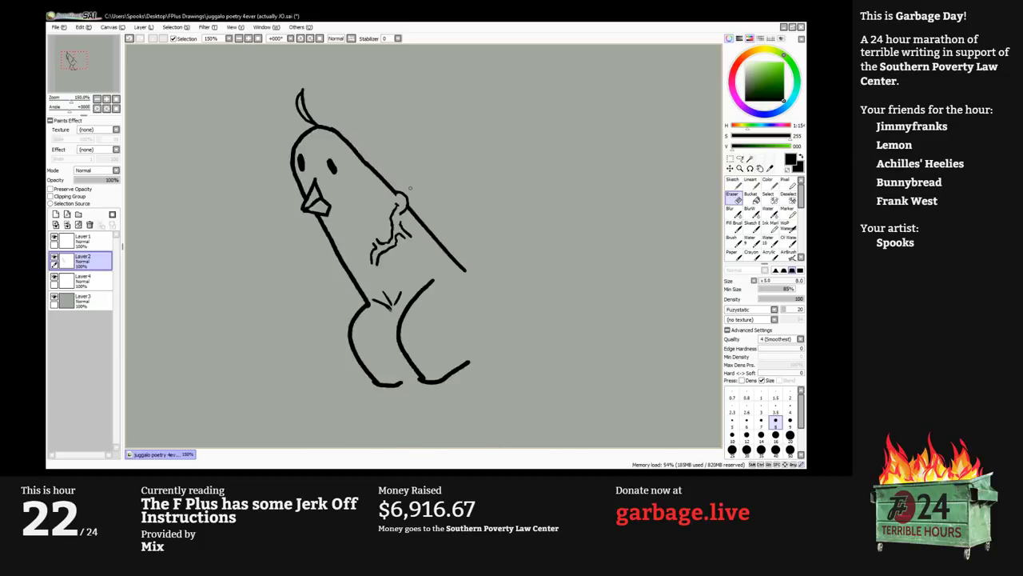
key(ctrl+minus)
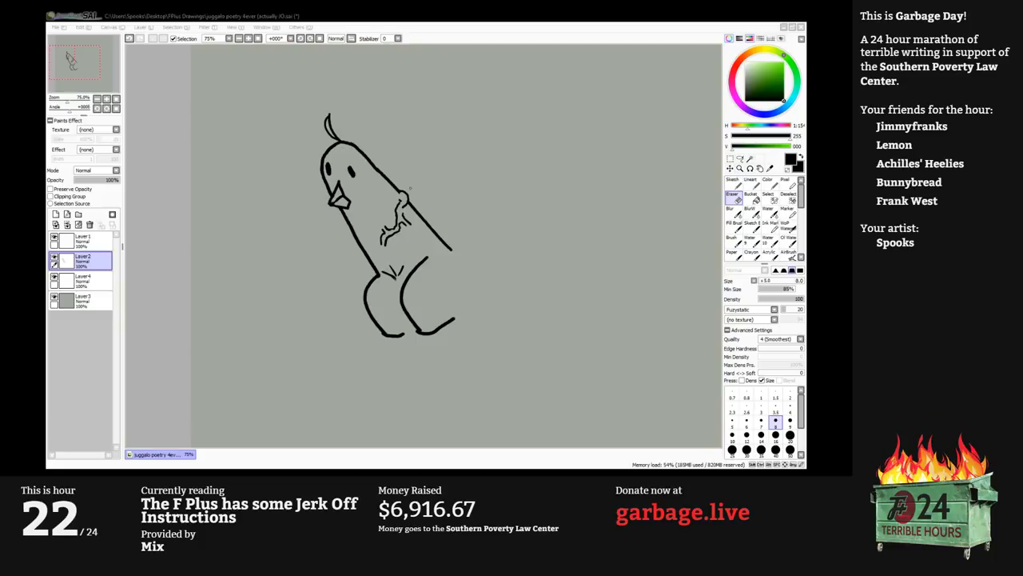
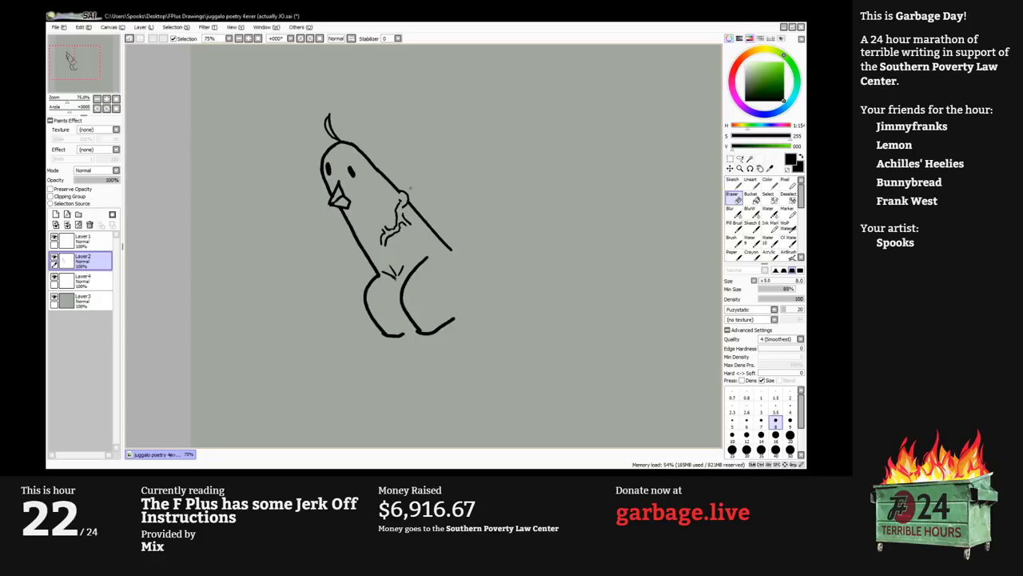
Draw two clawed bird feet under the lobes, the rear one with a raised heel, using the Color brush.
key(b)
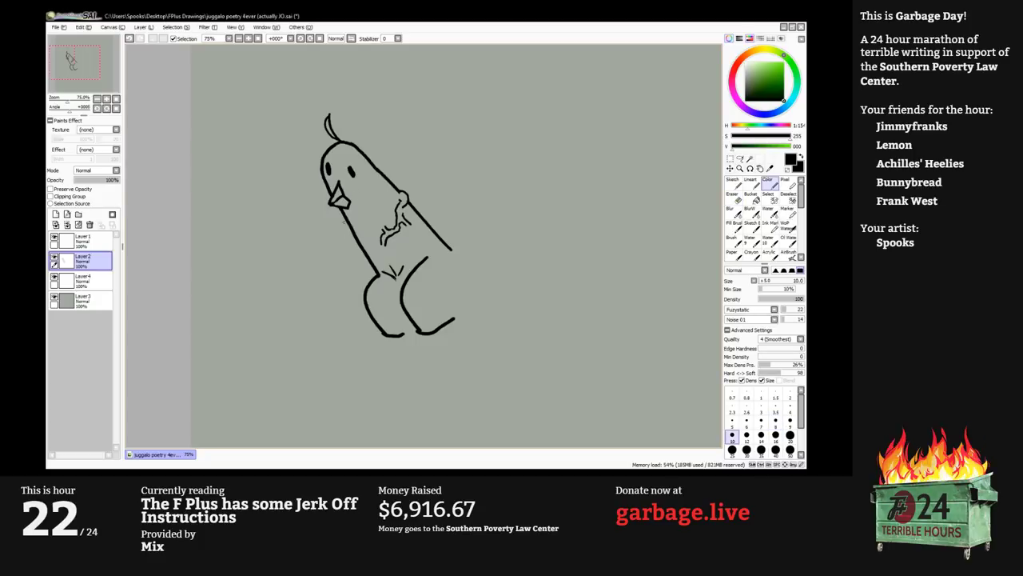
drag(344, 222, 340, 194)
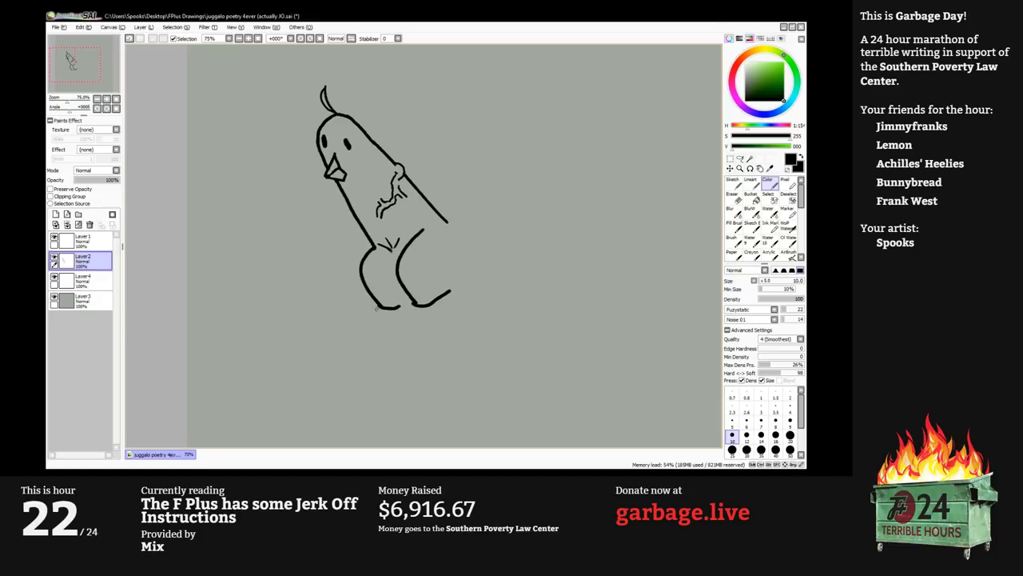
mouse_move(379, 307)
mouse_down()
mouse_move(354, 311)
mouse_move(411, 303)
mouse_up()
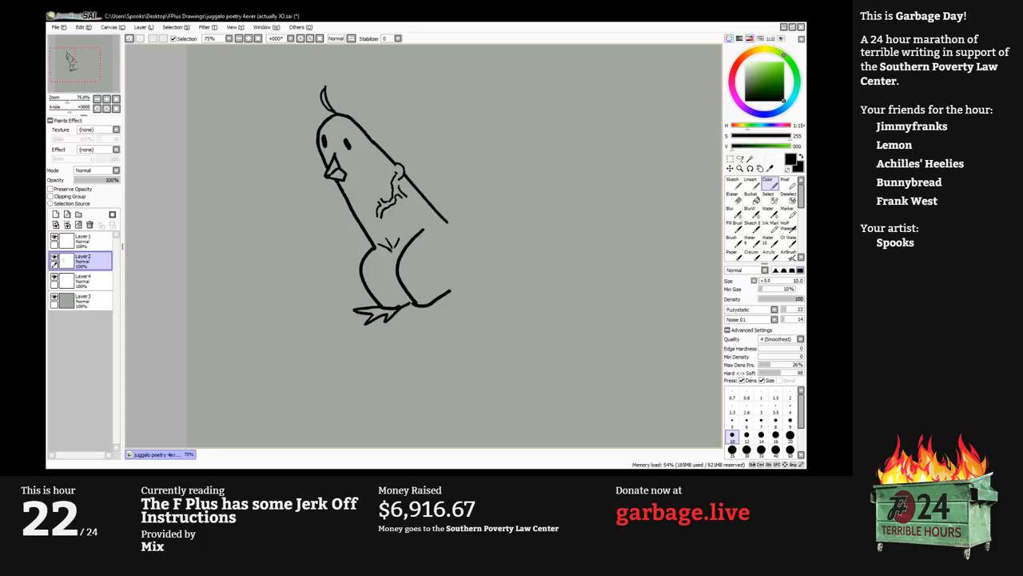
drag(450, 289, 446, 308)
drag(436, 309, 440, 307)
mouse_move(466, 272)
mouse_down()
mouse_move(462, 322)
mouse_move(443, 318)
mouse_move(461, 263)
mouse_up()
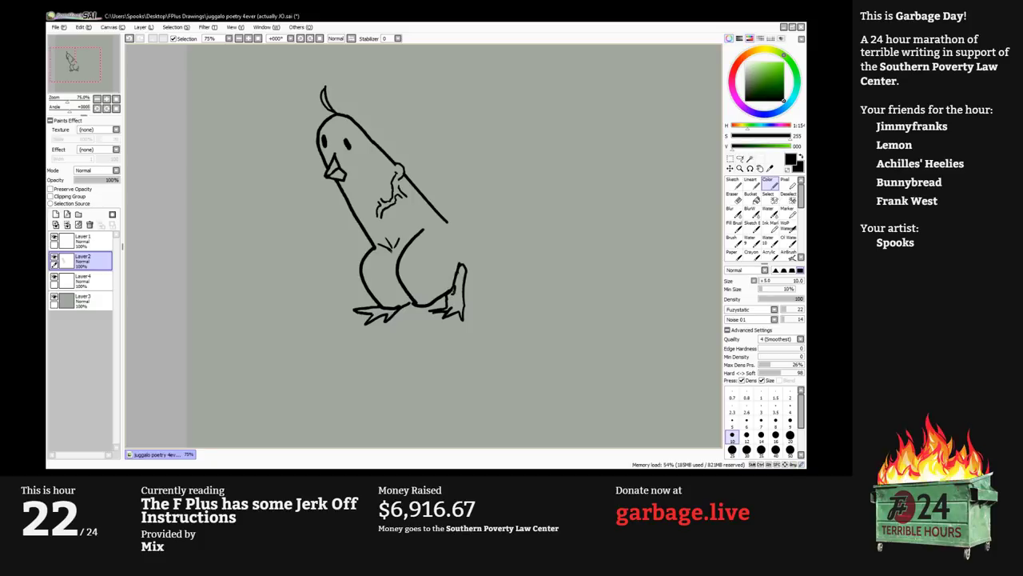
Draw jagged tail feathers from the end of the back down to the rear foot at brush size 10.
key(bracketleft)
key(bracketleft)
key(bracketleft)
key(bracketright)
key(bracketright)
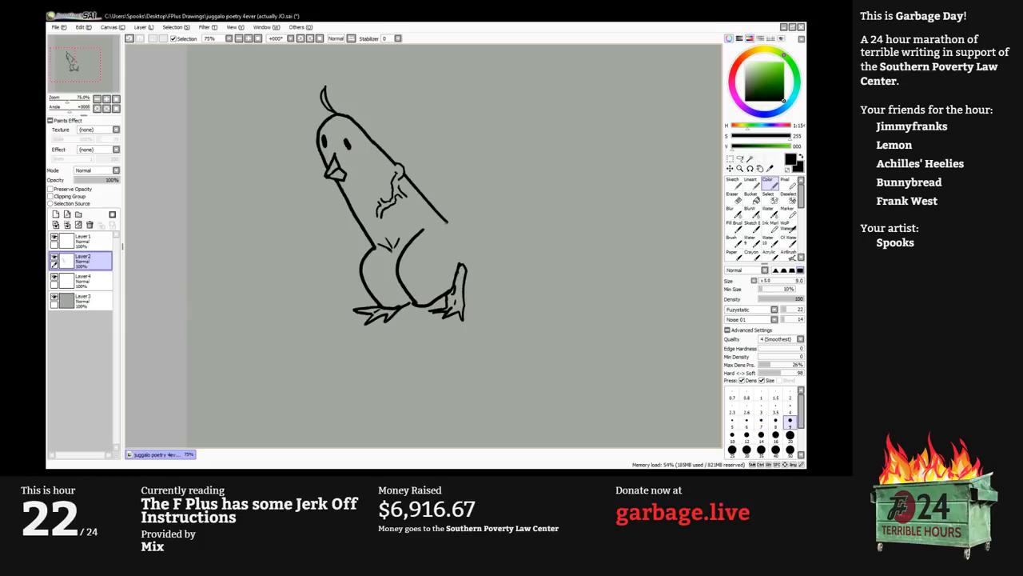
key(bracketright)
mouse_move(447, 215)
mouse_down()
mouse_move(470, 244)
mouse_move(466, 261)
mouse_move(454, 253)
mouse_up()
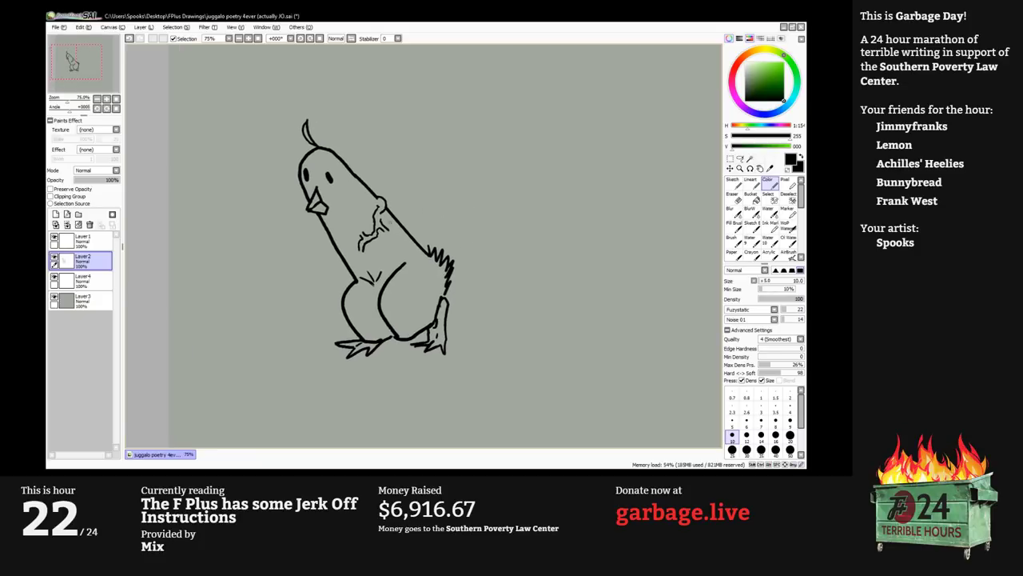
Draw worried eyebrows above both eyes at brush size 8.
drag(328, 187, 338, 208)
scroll(338, 207, up, 2)
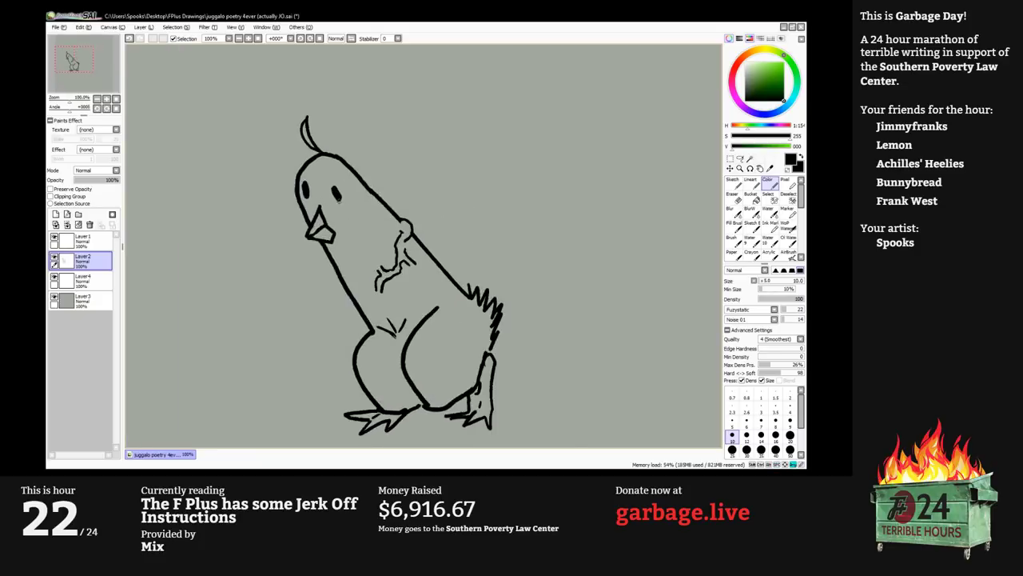
key(bracketleft)
key(bracketleft)
drag(321, 159, 349, 179)
drag(282, 160, 305, 150)
Draw teardrops beside the eye and on the neck, plus a drip under the beak, at brush size 7.
key(bracketleft)
mouse_move(354, 205)
mouse_down()
mouse_move(357, 224)
mouse_move(352, 213)
mouse_up()
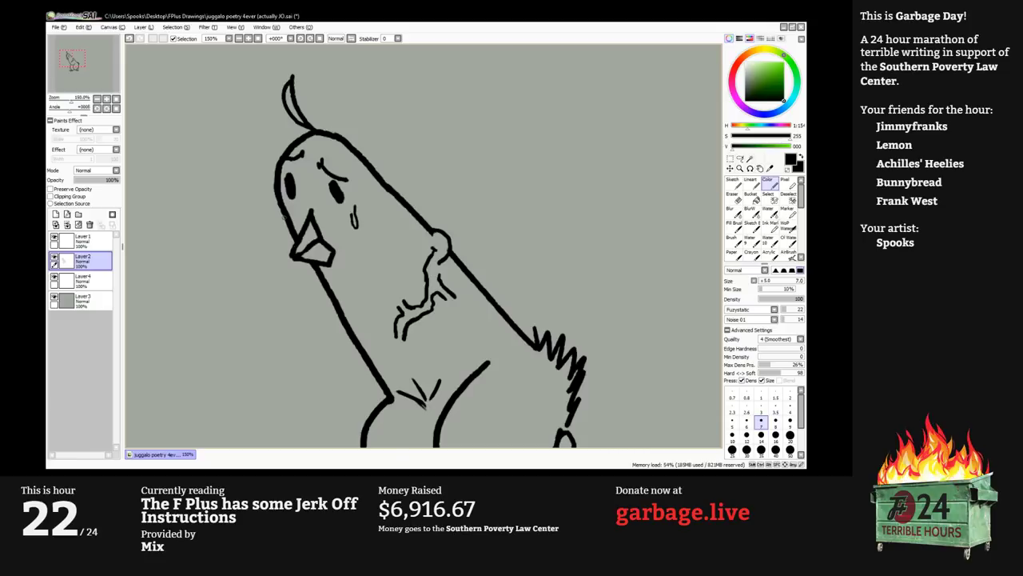
drag(310, 265, 320, 286)
mouse_move(379, 218)
mouse_down()
mouse_move(384, 262)
mouse_move(384, 242)
mouse_move(315, 235)
mouse_move(354, 236)
mouse_move(356, 196)
mouse_move(346, 210)
mouse_move(389, 175)
mouse_up()
On Layer1, start a second character's face beyond the bird's back with a small two-toothed mouth at brush size 10.
scroll(344, 248, down, 2)
key(bracketright)
key(bracketright)
scroll(388, 186, right, 1)
scroll(376, 186, up, 1)
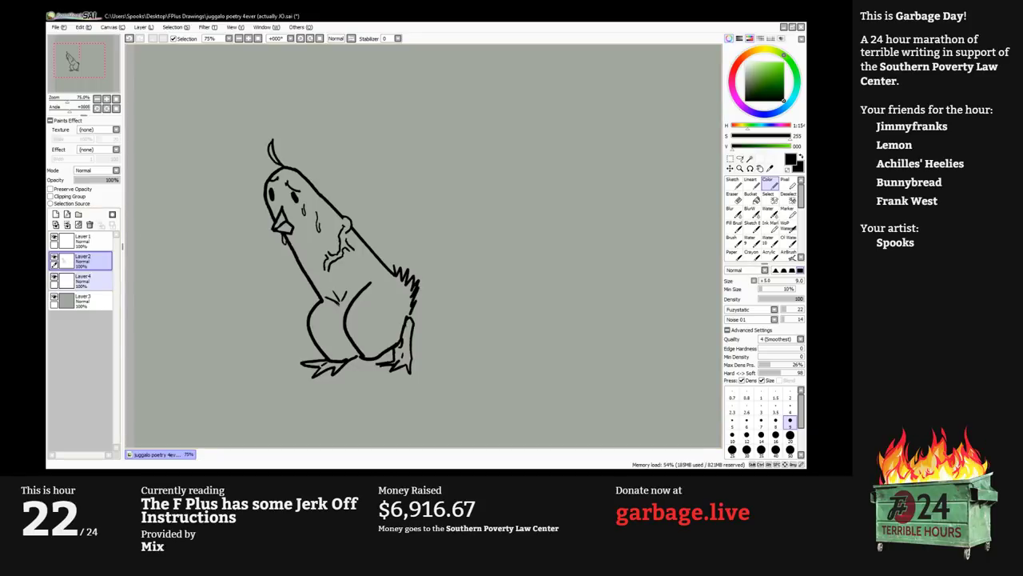
click(83, 240)
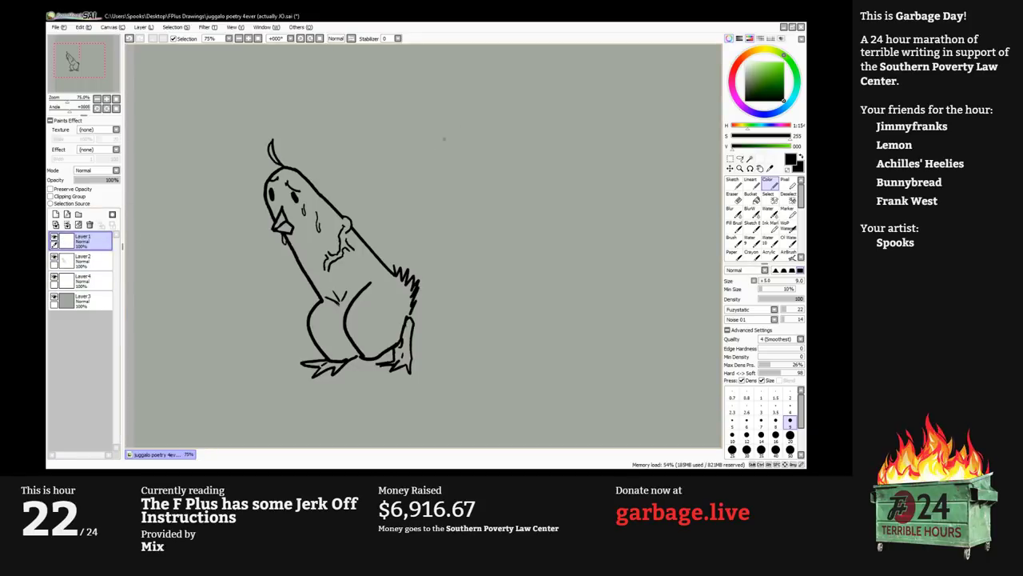
key(bracketright)
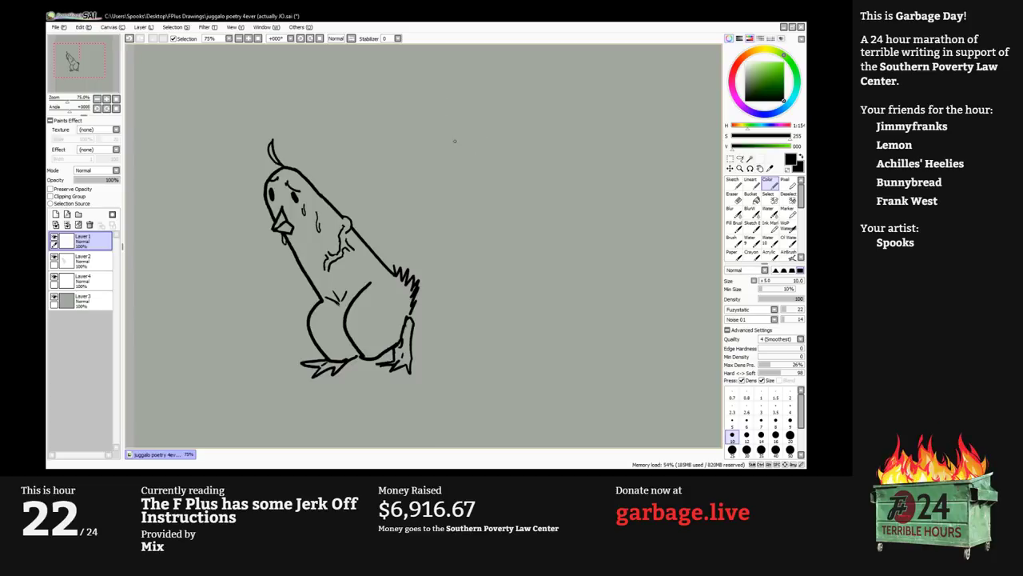
mouse_move(453, 152)
mouse_down()
mouse_move(469, 152)
mouse_move(469, 136)
mouse_move(463, 142)
mouse_move(490, 127)
mouse_up()
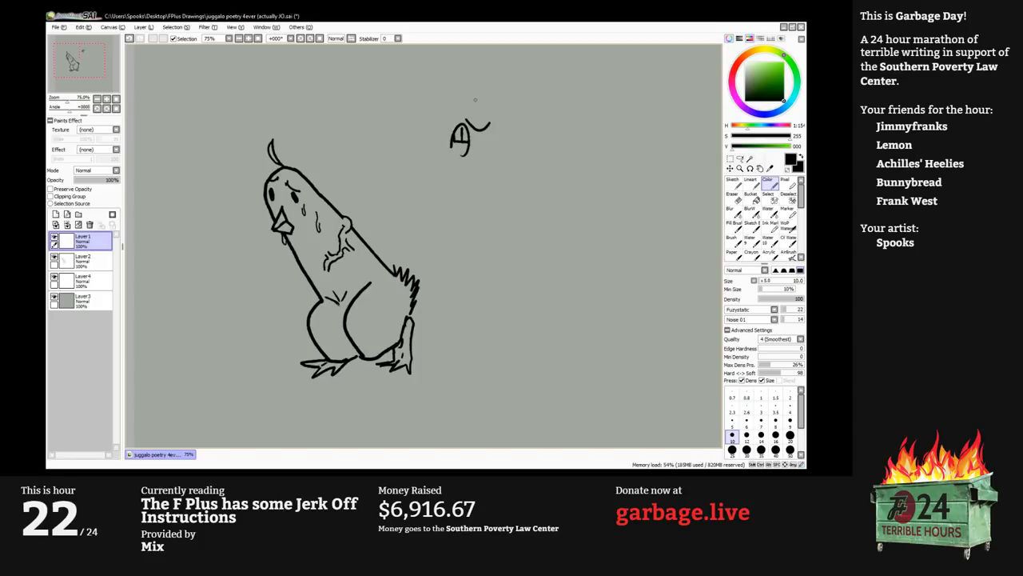
Draw round eye outlines above the toothed mouth and undo the one nearest the bird.
mouse_move(482, 91)
mouse_down()
mouse_move(470, 120)
mouse_move(484, 110)
mouse_move(470, 123)
mouse_move(433, 120)
mouse_up()
drag(467, 54, 468, 69)
key(ctrl+z)
key(ctrl+z)
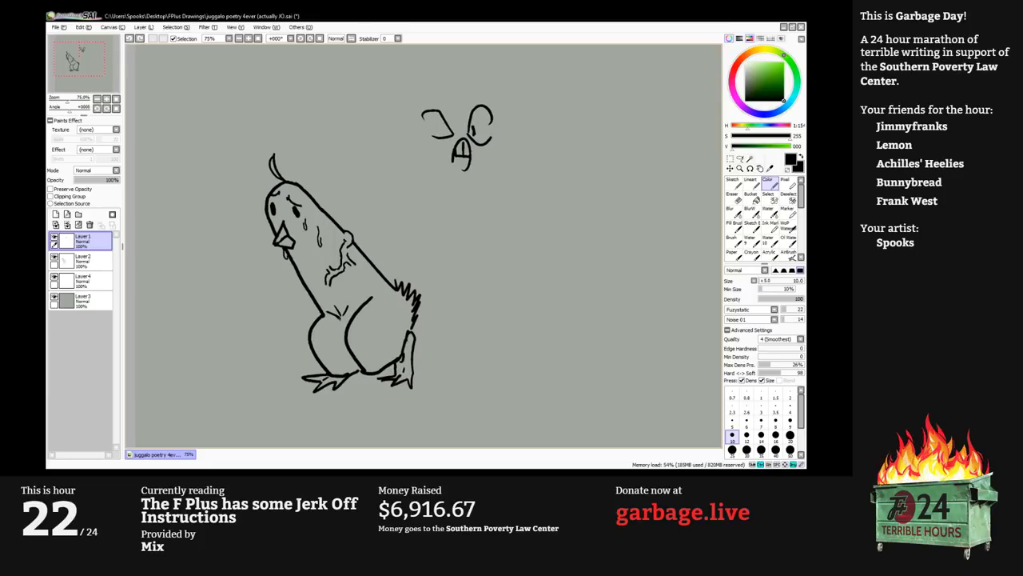
key(ctrl+z)
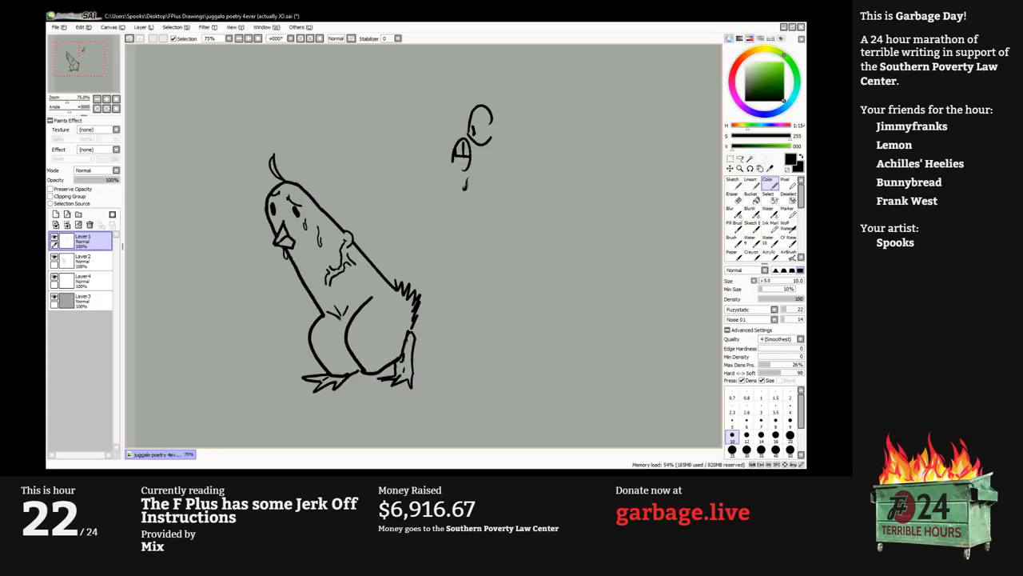
Draw the second character's remaining eye, pupils, lashes, angry brows, pointed shapes above them and jaw line at brush size 10.
drag(478, 169, 464, 188)
mouse_move(489, 143)
mouse_down()
mouse_move(478, 170)
mouse_move(500, 111)
mouse_move(488, 73)
mouse_move(456, 111)
mouse_move(438, 76)
mouse_move(425, 97)
mouse_move(449, 108)
mouse_move(429, 117)
mouse_move(451, 141)
mouse_move(438, 133)
mouse_move(449, 175)
mouse_move(471, 196)
mouse_up()
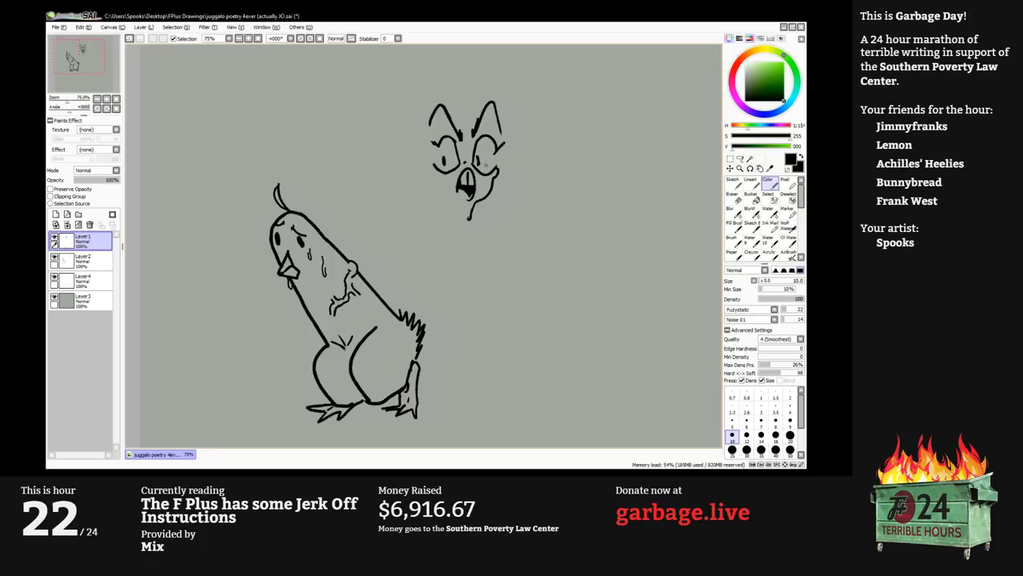
drag(456, 124, 447, 141)
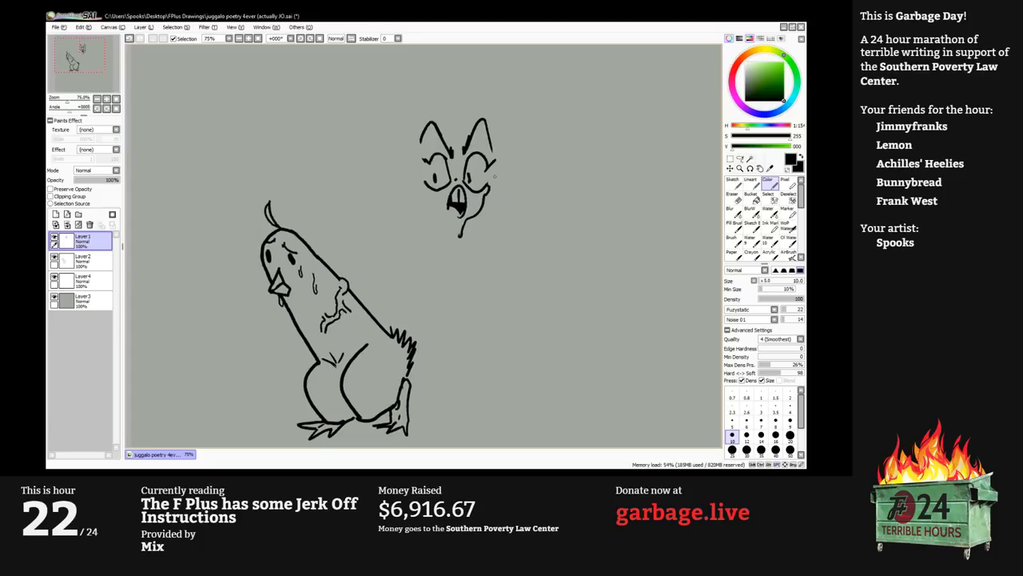
drag(492, 171, 487, 176)
drag(455, 97, 459, 123)
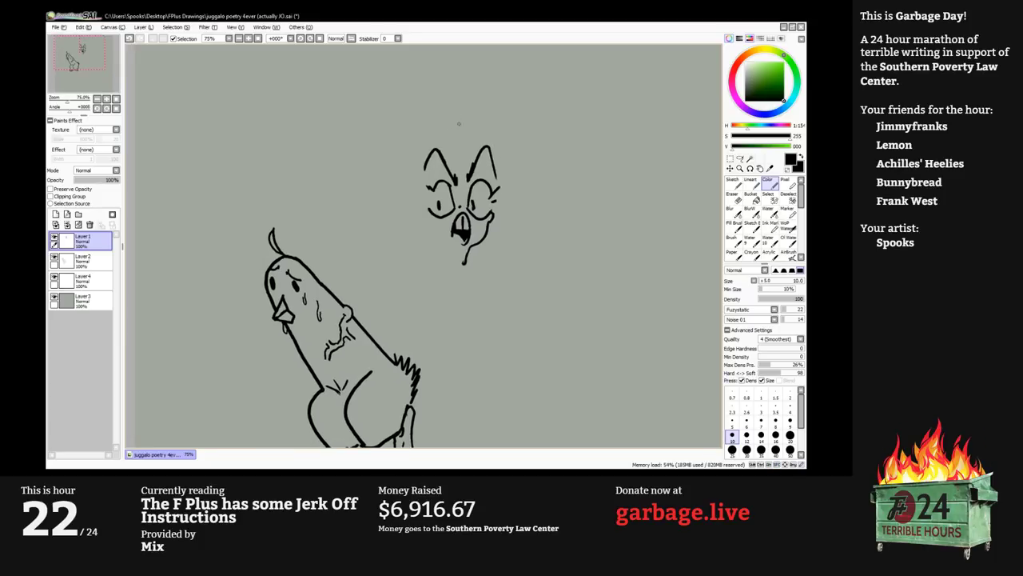
Add a new layer above Layer1 and draw the second character's shaggy fringe, long side hair and ear around the face.
click(55, 214)
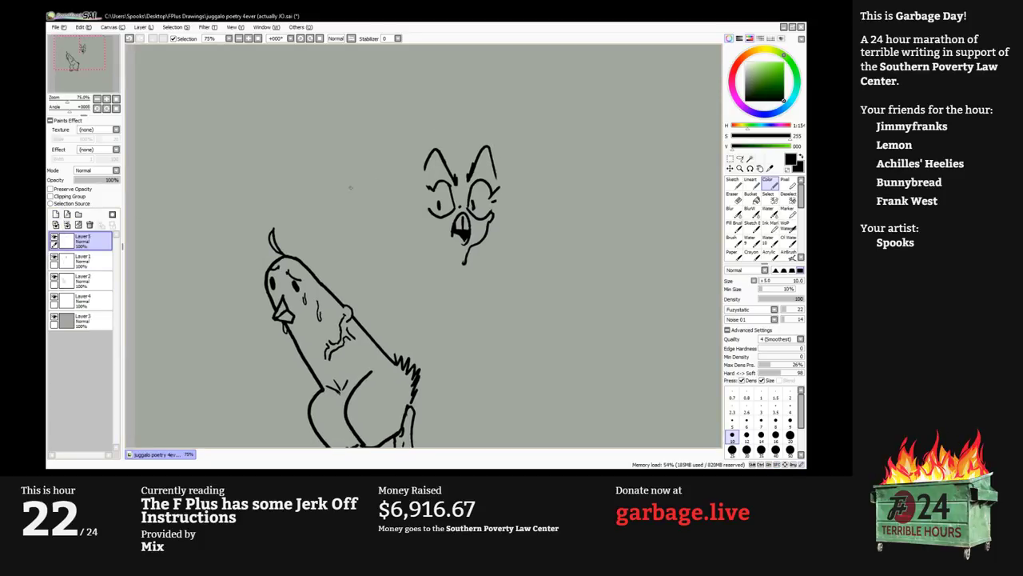
mouse_move(468, 144)
mouse_down()
mouse_move(491, 143)
mouse_move(471, 125)
mouse_move(498, 117)
mouse_move(526, 199)
mouse_move(503, 174)
mouse_move(500, 261)
mouse_up()
mouse_move(491, 249)
mouse_down()
mouse_move(490, 260)
mouse_move(473, 266)
mouse_up()
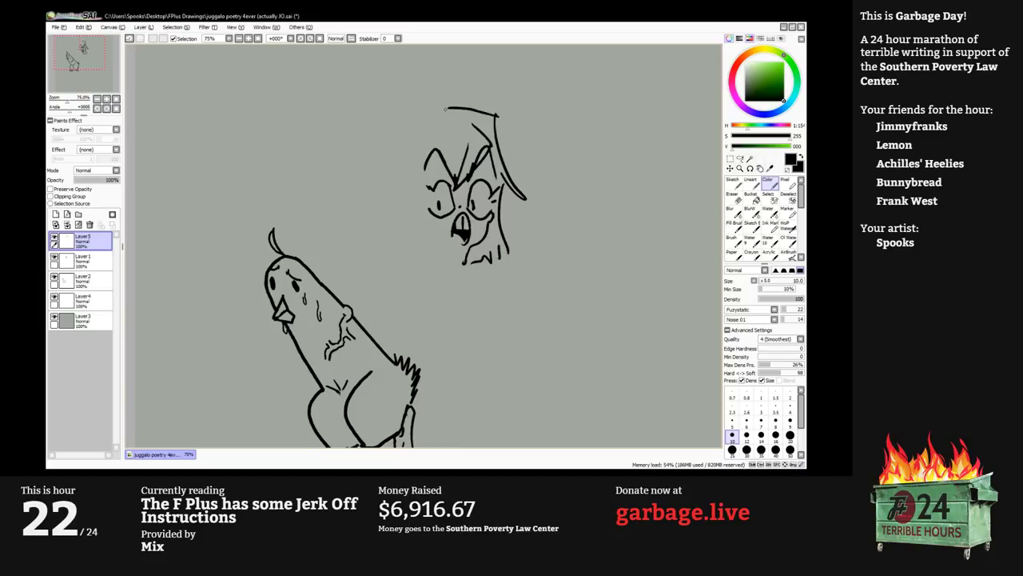
drag(445, 108, 392, 107)
mouse_move(439, 131)
mouse_down()
mouse_move(404, 228)
mouse_move(414, 155)
mouse_up()
drag(424, 200, 419, 139)
scroll(389, 119, up, 1)
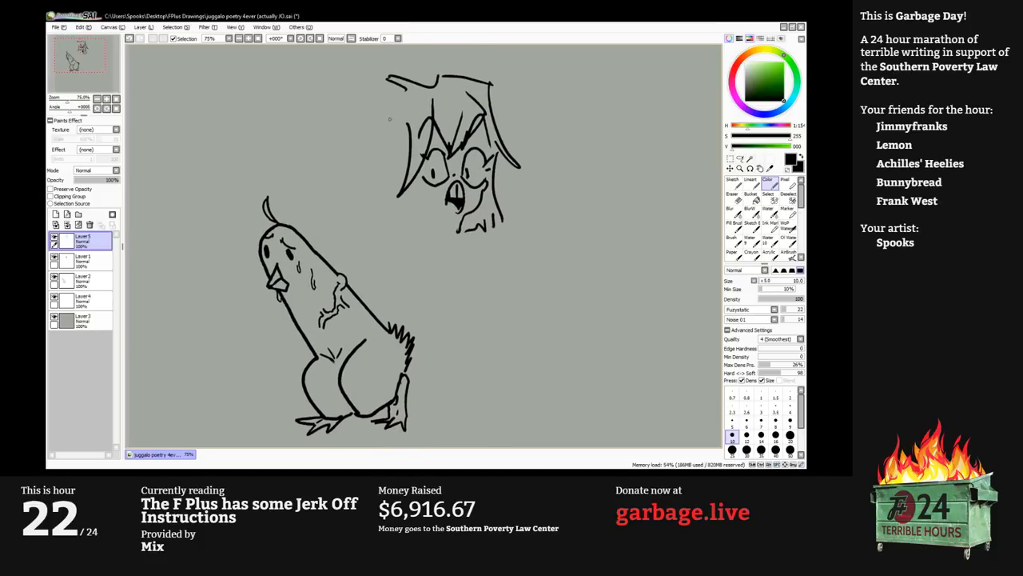
drag(405, 155, 407, 178)
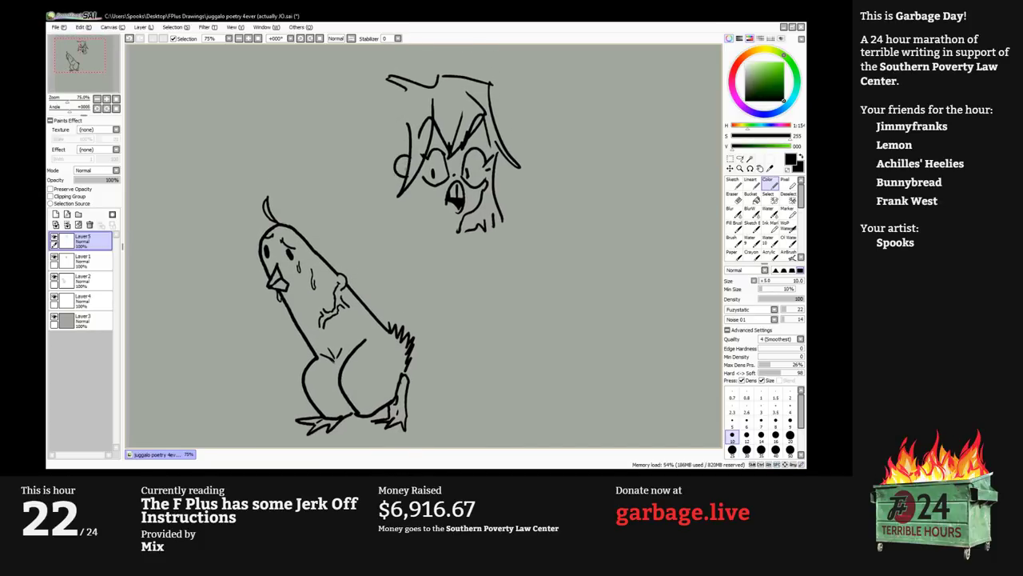
mouse_move(404, 89)
mouse_down()
mouse_move(377, 112)
mouse_move(386, 156)
mouse_move(378, 205)
mouse_move(408, 217)
mouse_move(391, 215)
mouse_up()
click(82, 261)
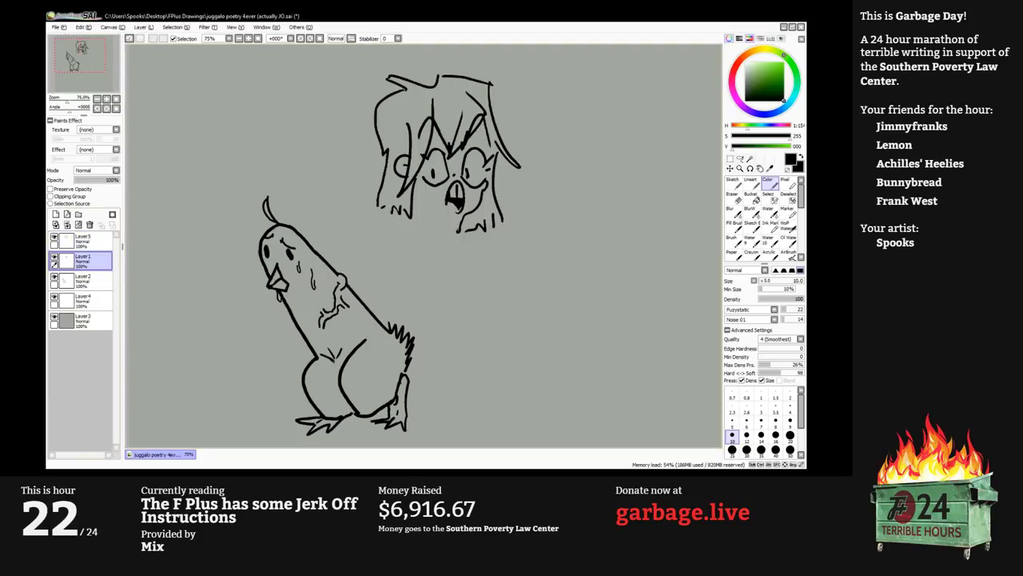
key(e)
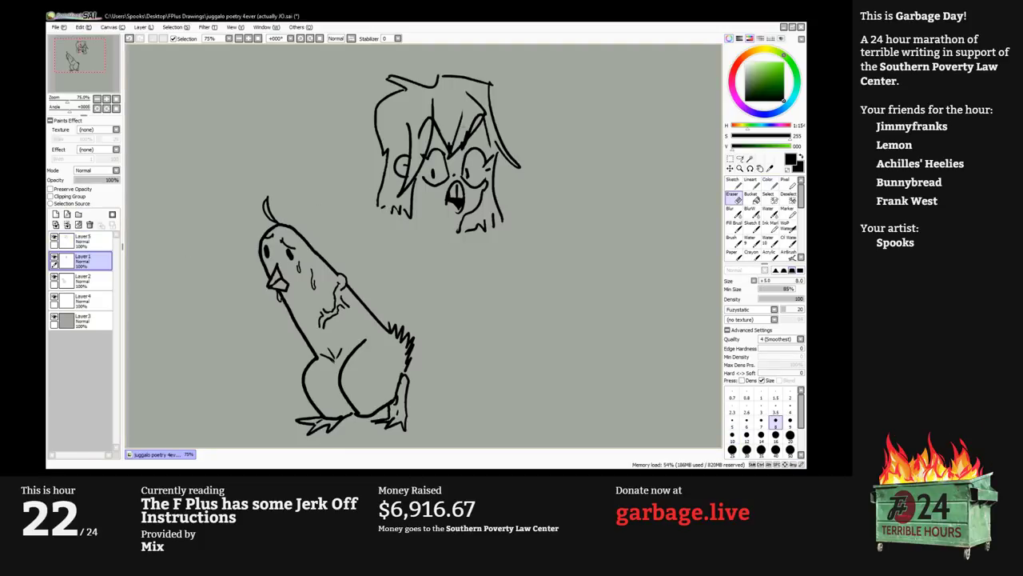
click(747, 436)
mouse_move(474, 119)
mouse_down()
mouse_move(468, 134)
mouse_move(478, 114)
mouse_move(469, 122)
mouse_up()
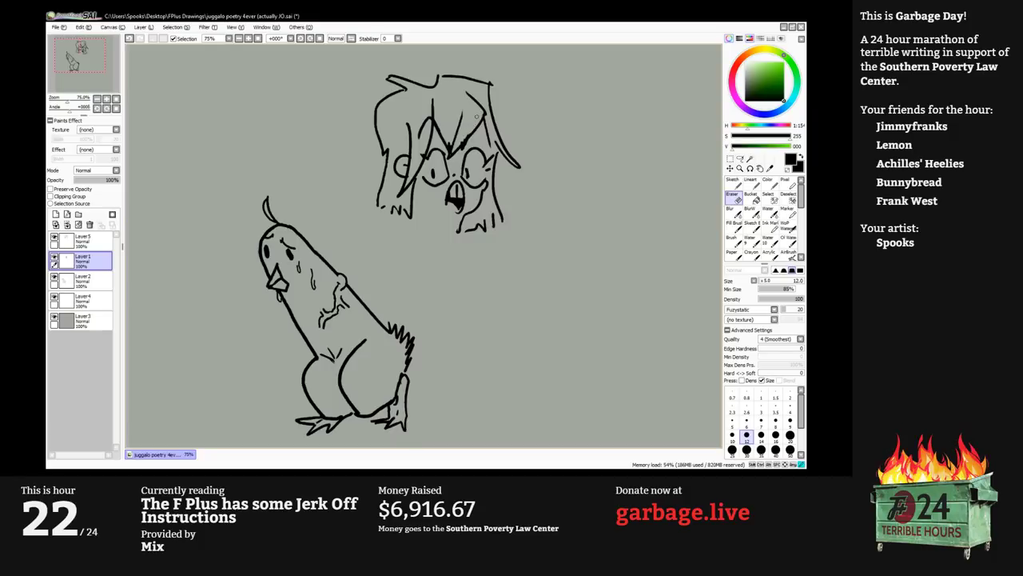
key(ctrl+z)
key(ctrl+z)
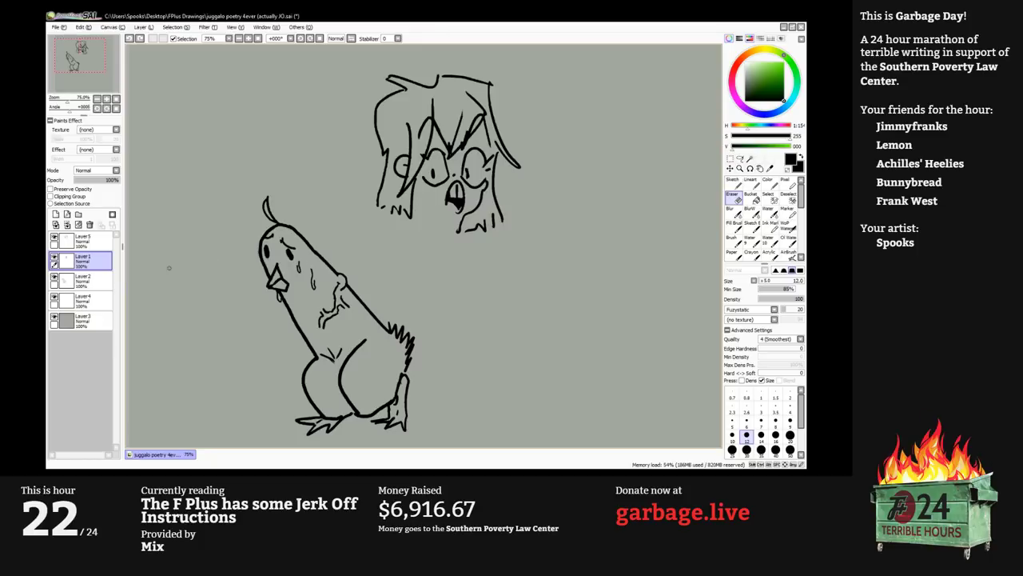
On Layer5, draw a speech line beside the second character's hair and hand-letter "Gimme 10k," at brush size 12.
drag(134, 254, 148, 252)
click(92, 241)
key(n)
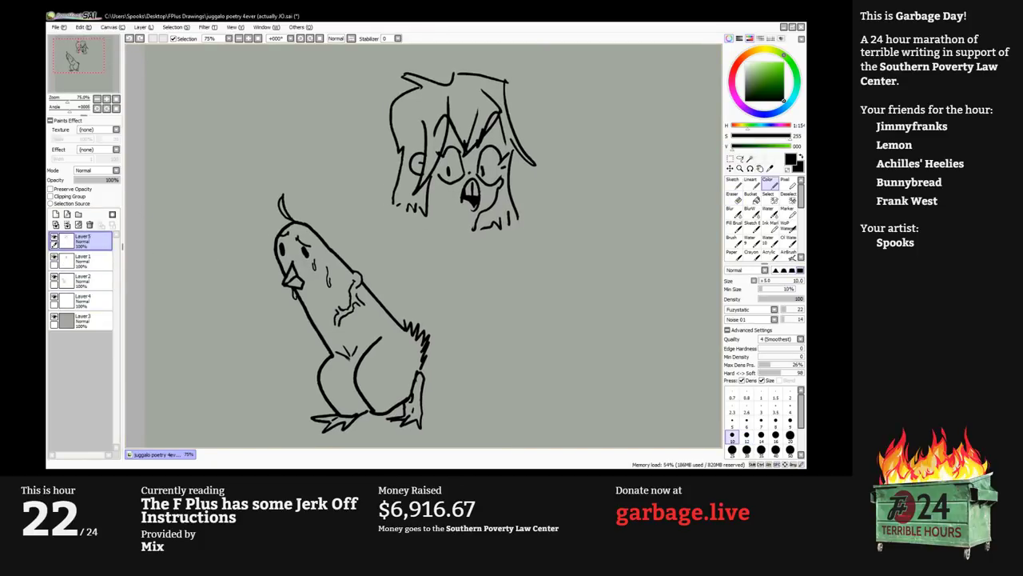
drag(515, 128, 423, 150)
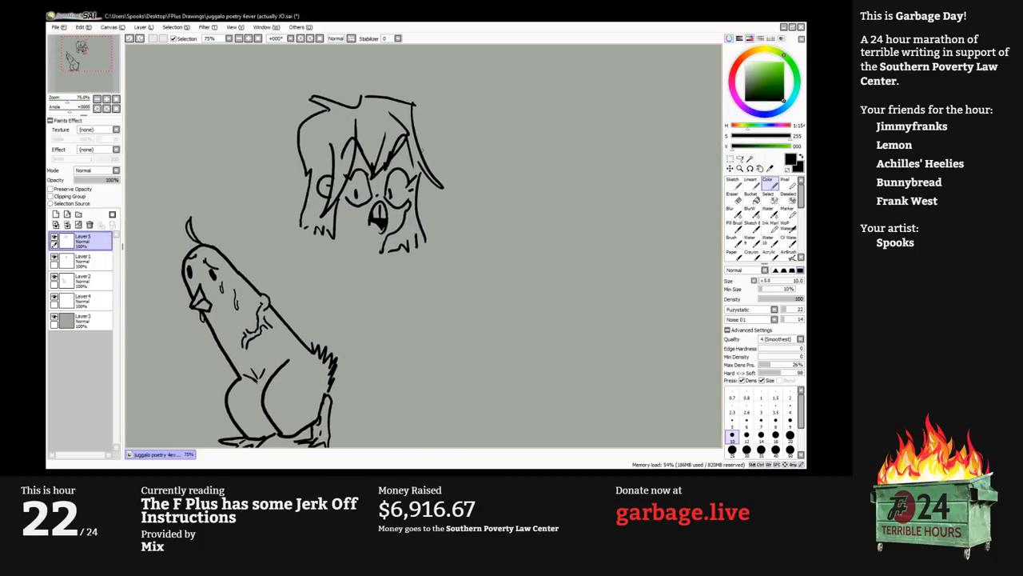
key(bracketright)
drag(430, 143, 456, 122)
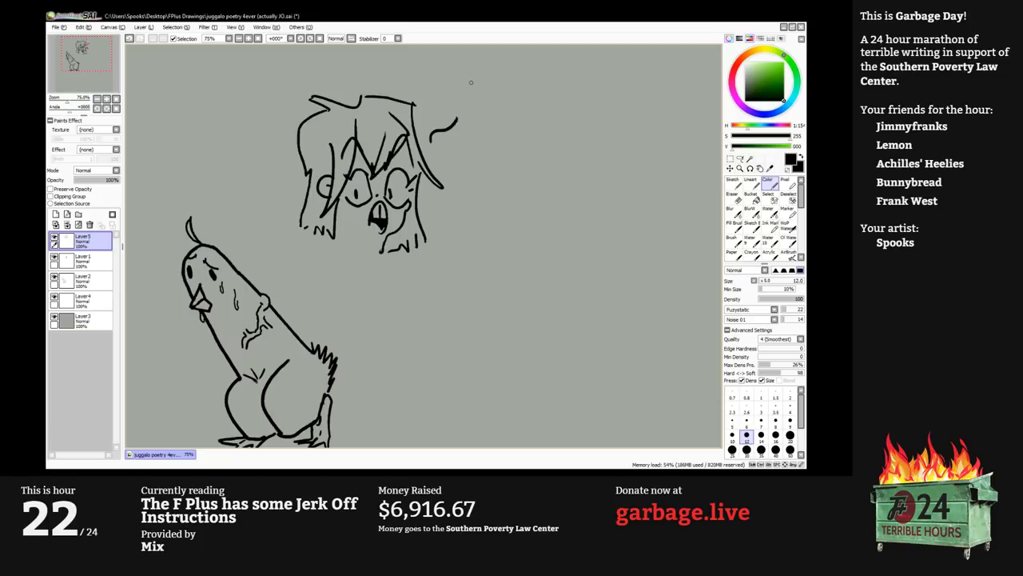
mouse_move(477, 83)
mouse_down()
mouse_move(480, 107)
mouse_move(470, 102)
mouse_move(483, 115)
mouse_move(484, 97)
mouse_move(490, 116)
mouse_move(511, 114)
mouse_move(515, 94)
mouse_move(527, 113)
mouse_move(546, 113)
mouse_move(545, 96)
mouse_move(578, 122)
mouse_up()
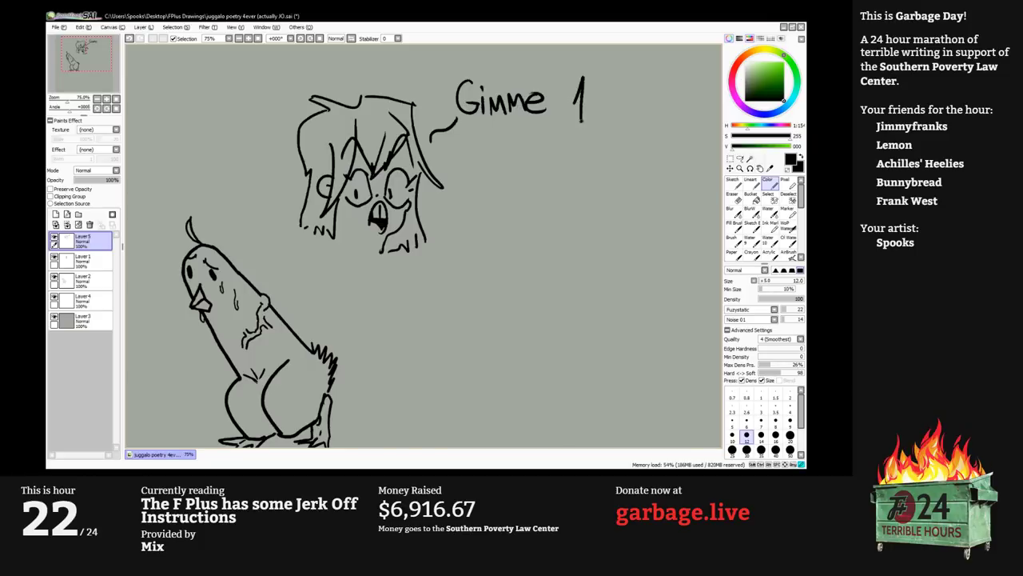
mouse_move(608, 77)
mouse_down()
mouse_move(598, 87)
mouse_move(608, 76)
mouse_move(631, 120)
mouse_move(654, 130)
mouse_up()
Hand-letter "you dick-" as the second line of the speech.
mouse_move(463, 146)
mouse_down()
mouse_move(470, 174)
mouse_move(487, 154)
mouse_move(544, 171)
mouse_up()
drag(546, 130, 552, 172)
drag(551, 147, 567, 172)
mouse_move(574, 132)
mouse_down()
mouse_move(574, 172)
mouse_move(576, 163)
mouse_up()
mouse_move(578, 162)
mouse_down()
mouse_move(592, 171)
mouse_move(605, 157)
mouse_up()
Hand-letter "MAggot!!" as the third line of the speech, ending with two large exclamation marks.
mouse_move(501, 184)
mouse_down()
mouse_move(489, 161)
mouse_move(502, 190)
mouse_move(508, 177)
mouse_move(517, 192)
mouse_up()
mouse_move(506, 187)
mouse_down()
mouse_move(531, 182)
mouse_move(521, 208)
mouse_up()
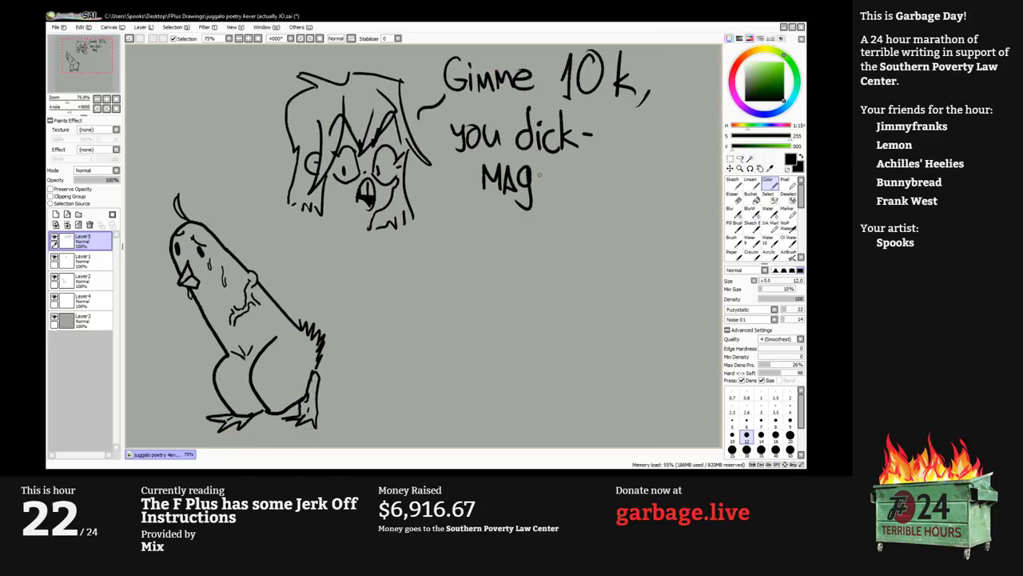
drag(547, 171, 547, 181)
mouse_move(549, 171)
mouse_down()
mouse_move(540, 210)
mouse_move(563, 172)
mouse_move(580, 171)
mouse_move(585, 187)
mouse_up()
drag(570, 170, 588, 168)
drag(606, 129, 597, 180)
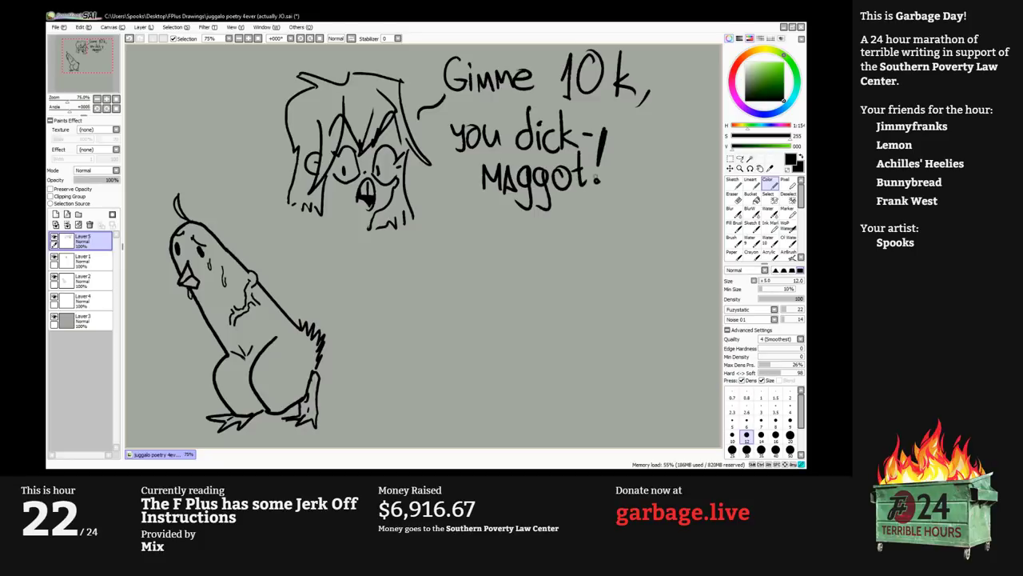
drag(628, 131, 619, 158)
drag(612, 181, 614, 183)
On Layer1, draw the second character's jaw, pointed collar and an outstretched arm with a pointing hand above the bird.
drag(512, 264, 576, 262)
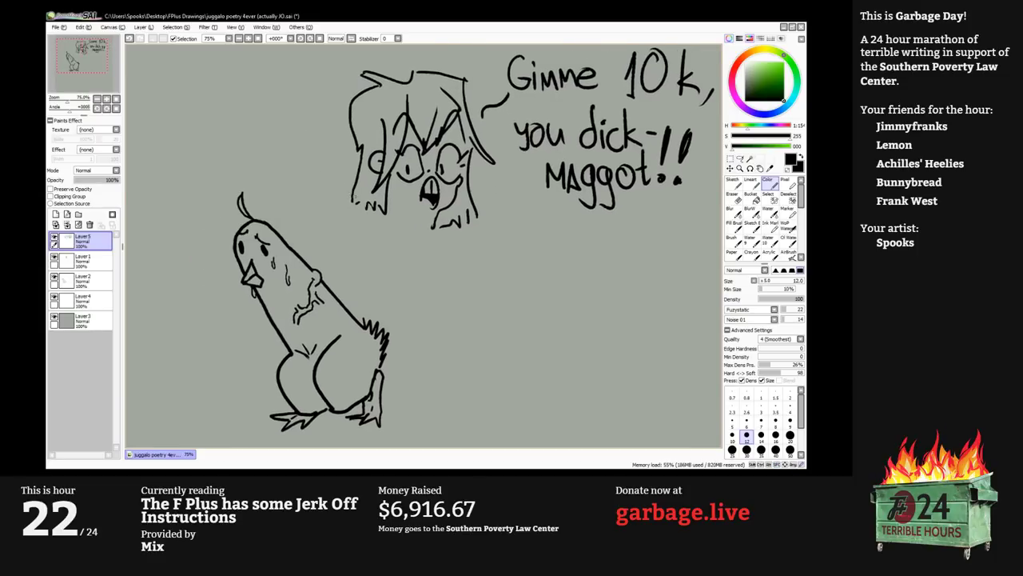
click(89, 261)
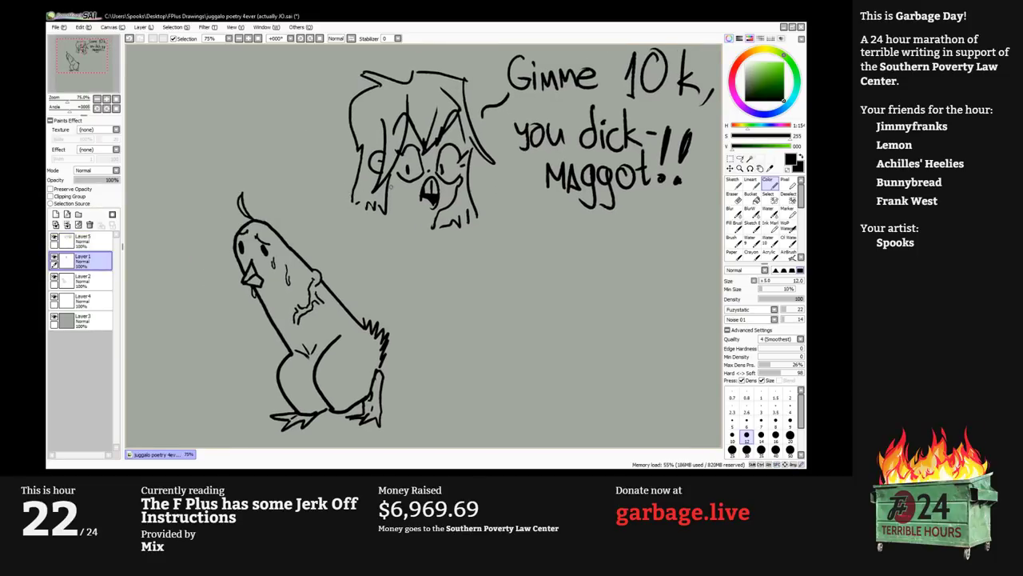
drag(410, 209, 392, 198)
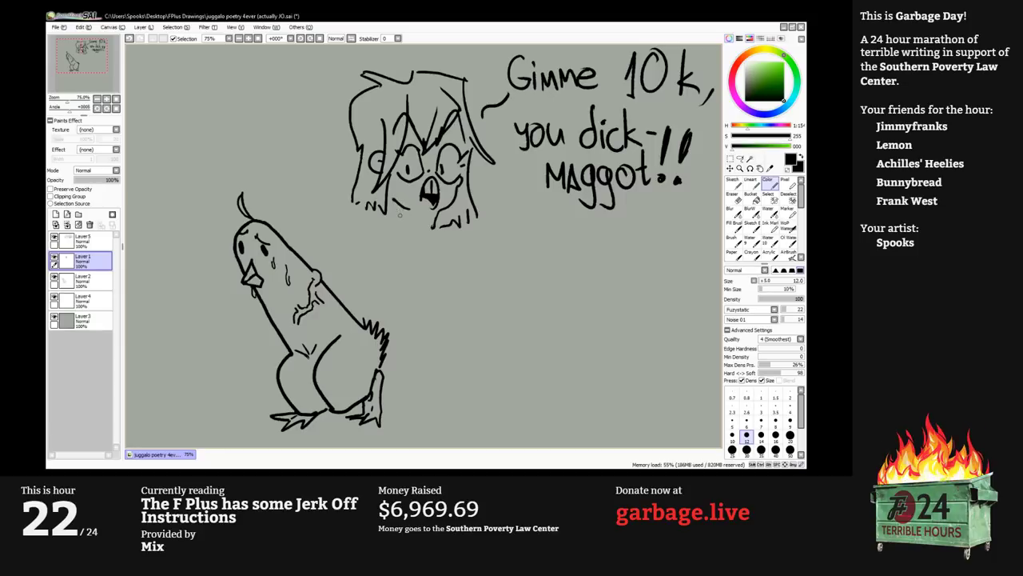
mouse_move(406, 211)
mouse_down()
mouse_move(393, 217)
mouse_move(430, 240)
mouse_move(437, 222)
mouse_move(409, 262)
mouse_up()
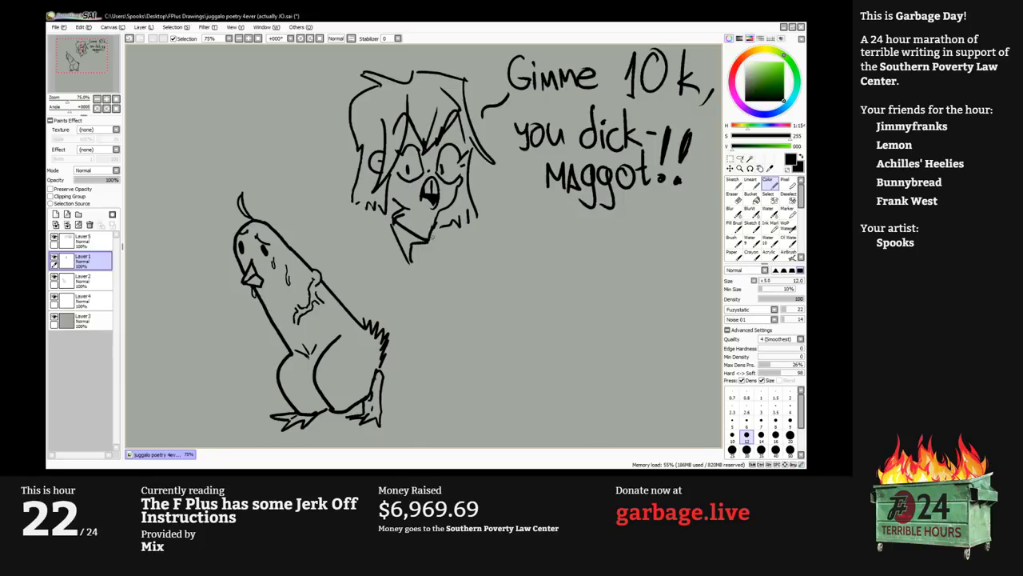
mouse_move(439, 224)
mouse_down()
mouse_move(447, 244)
mouse_move(370, 220)
mouse_move(363, 231)
mouse_move(282, 175)
mouse_move(333, 168)
mouse_move(304, 149)
mouse_move(328, 190)
mouse_move(299, 183)
mouse_move(304, 197)
mouse_move(321, 203)
mouse_move(351, 182)
mouse_move(342, 174)
mouse_move(337, 214)
mouse_up()
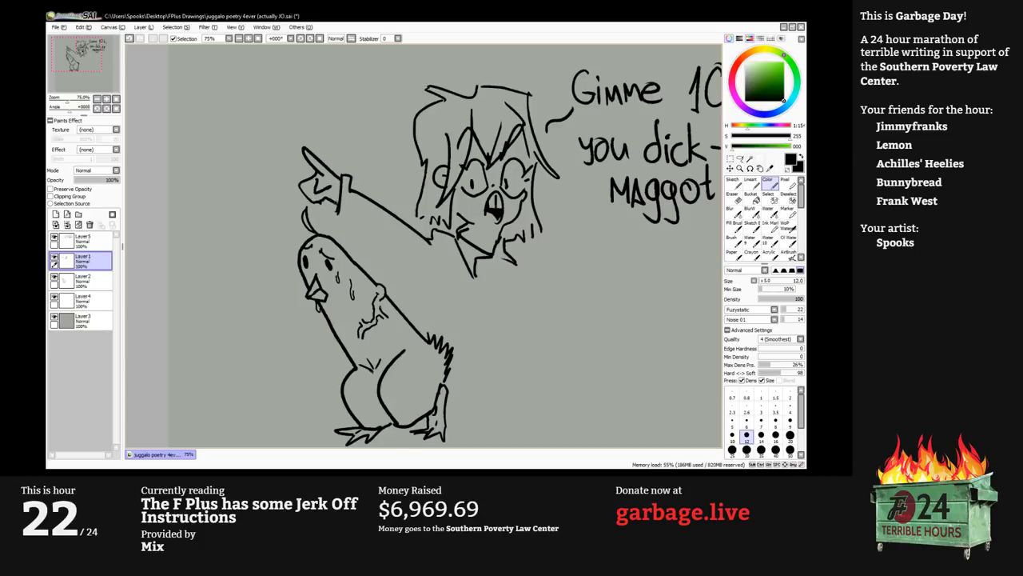
mouse_move(342, 212)
mouse_down()
mouse_move(440, 280)
mouse_move(406, 245)
mouse_move(406, 279)
mouse_move(393, 278)
mouse_up()
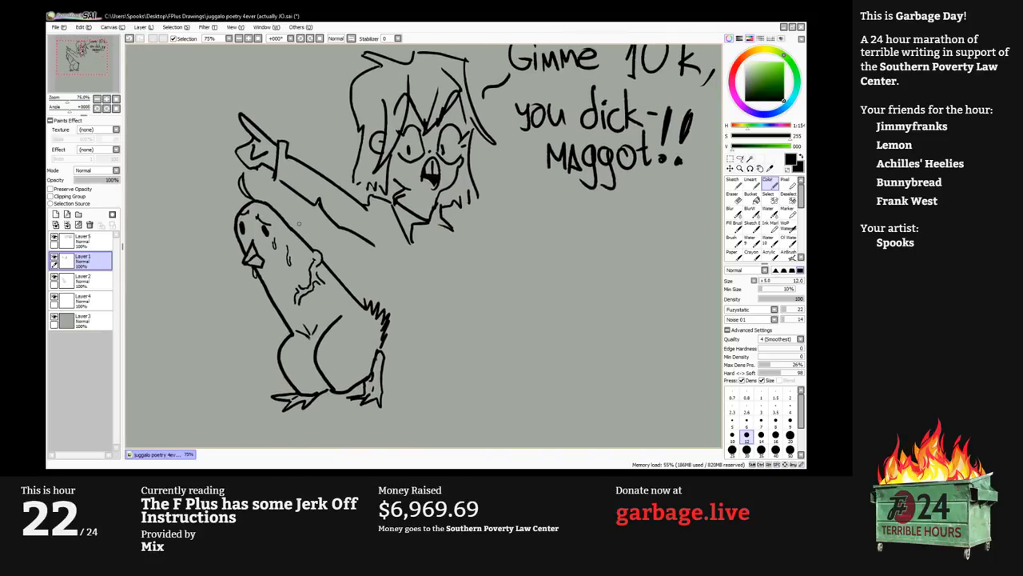
On Layer2, rework the bird's eyes into outlined eyes with small pupils, using the brush and eraser at size 7.
scroll(298, 224, up, 1)
click(761, 421)
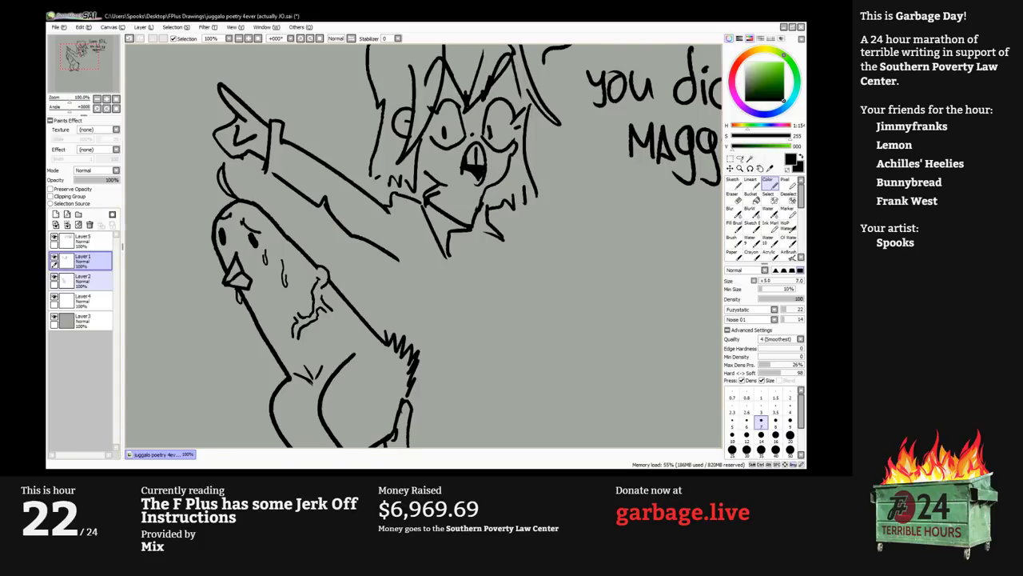
click(90, 280)
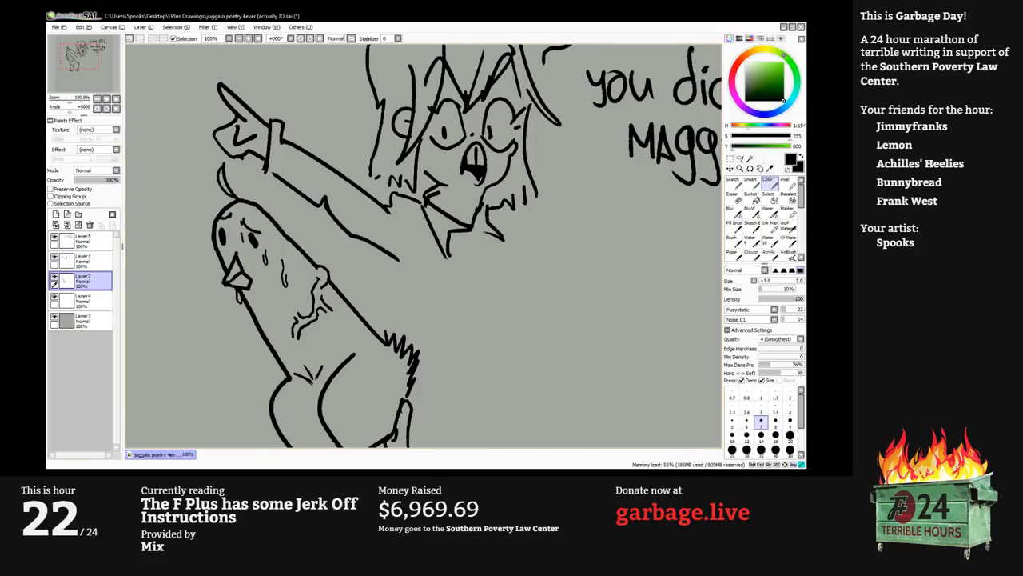
drag(244, 233, 254, 247)
key(e)
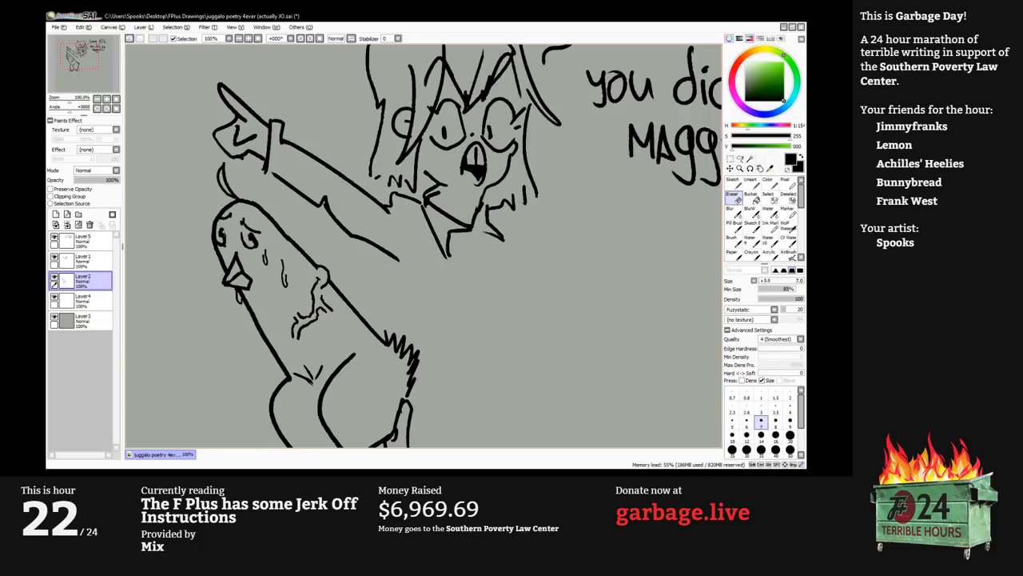
On Layer1, draw the second character's shoulder and torso sides below the collar at brush size 12, with small medals on the chest.
scroll(322, 281, down, 2)
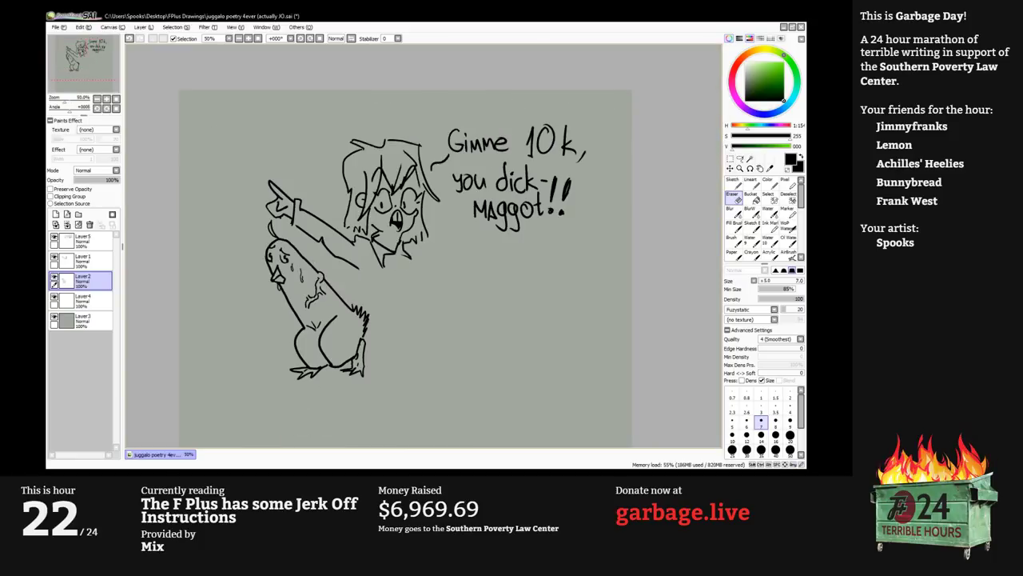
drag(320, 250, 324, 231)
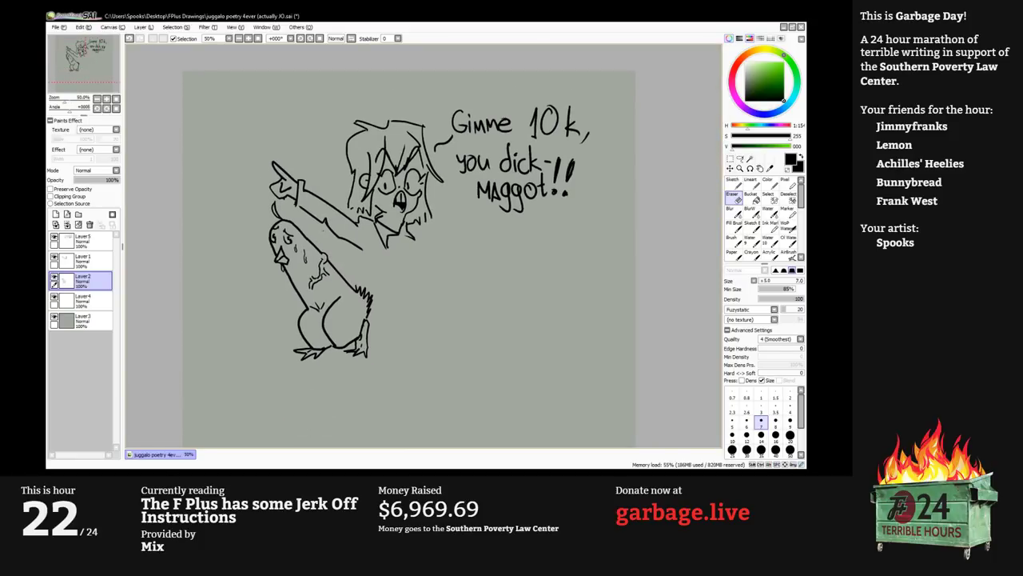
key(n)
click(84, 260)
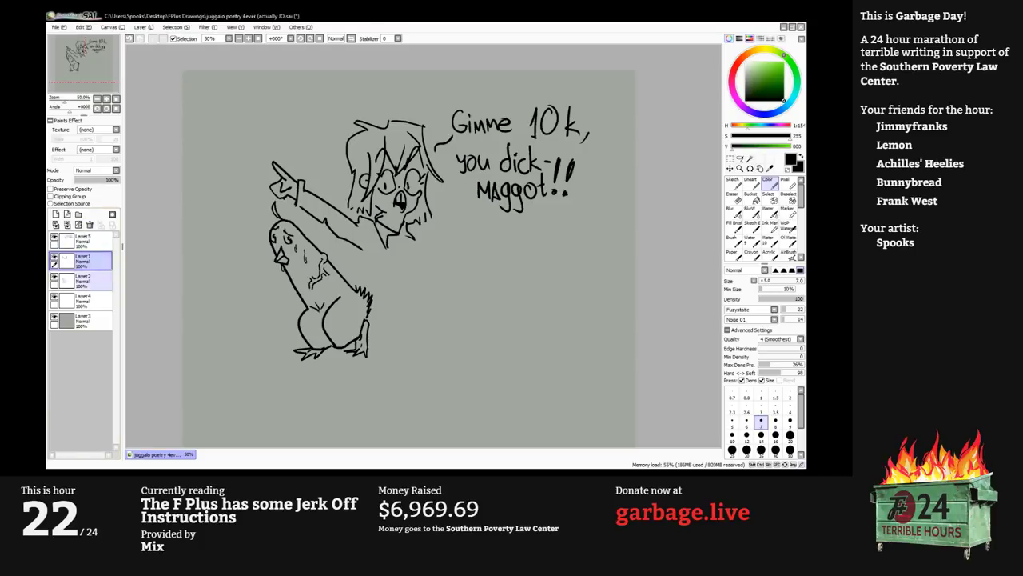
click(55, 257)
click(54, 257)
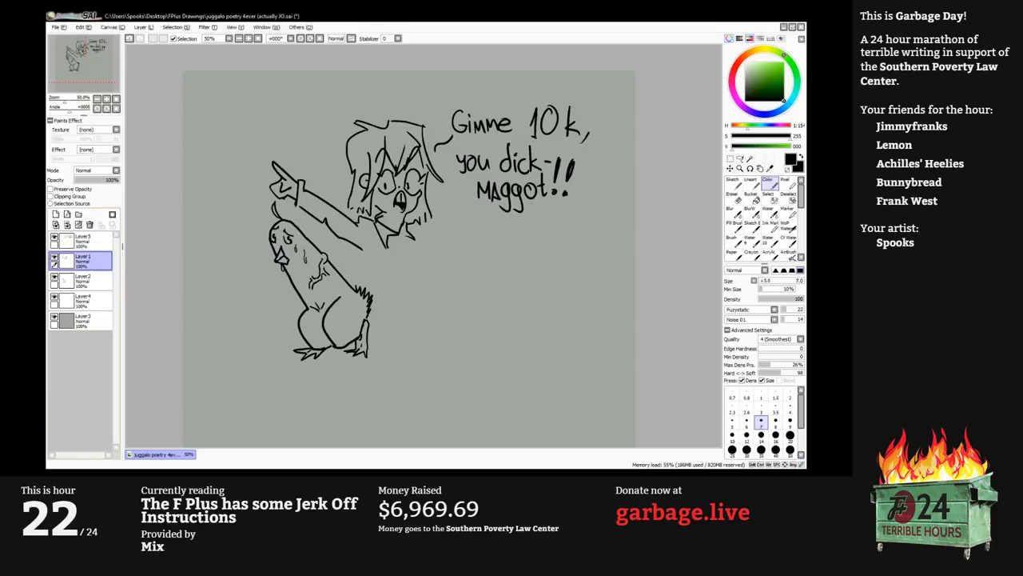
key(bracketright)
key(bracketright)
key(bracketright)
key(bracketright)
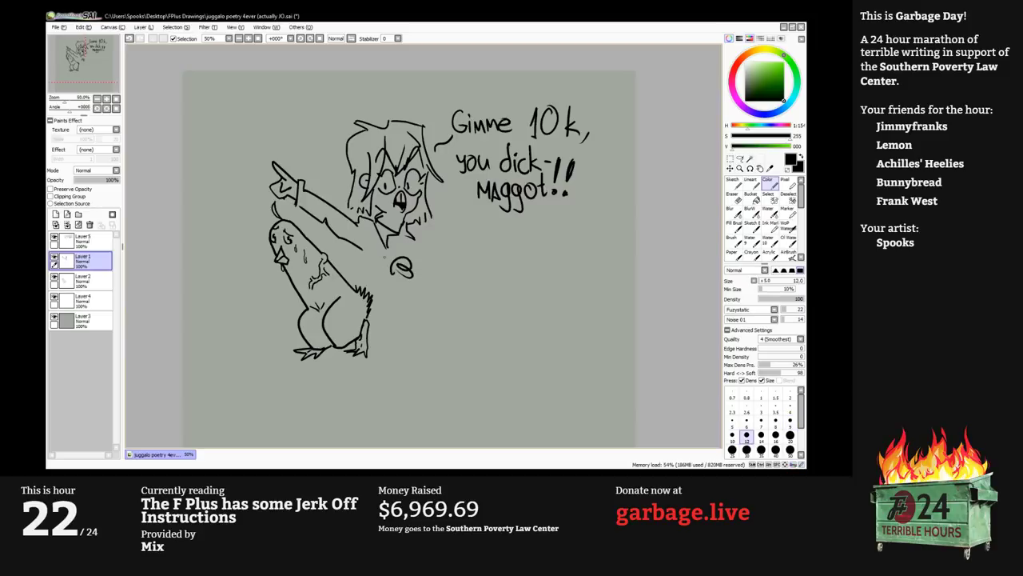
scroll(350, 253, up, 2)
drag(350, 253, 366, 222)
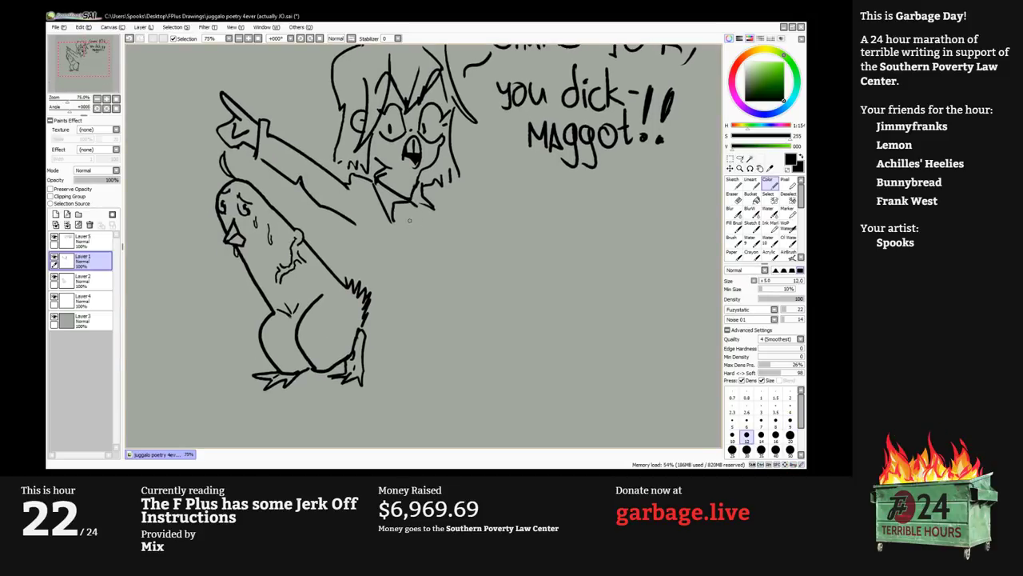
drag(413, 209, 414, 305)
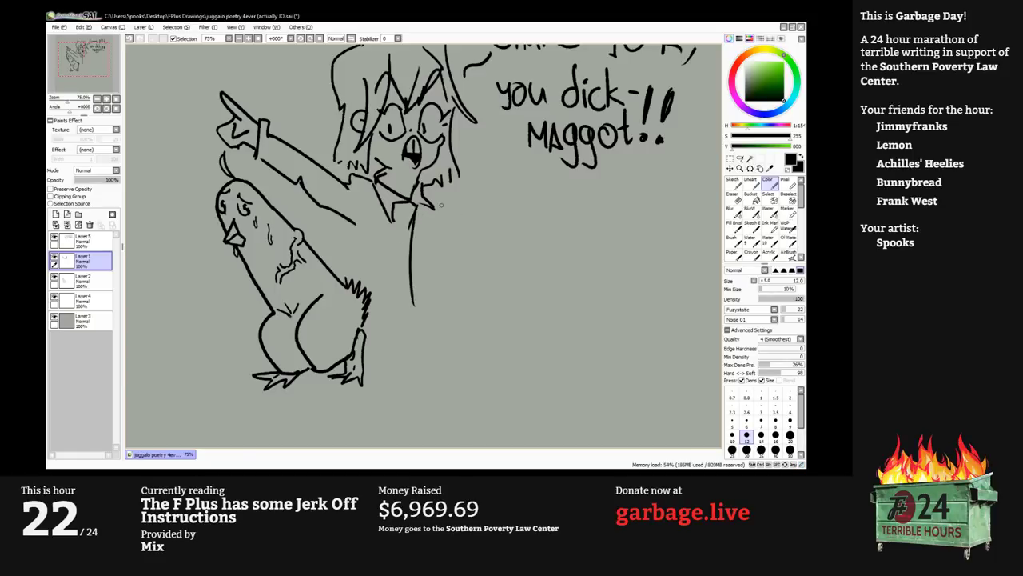
mouse_move(424, 194)
mouse_down()
mouse_move(453, 197)
mouse_move(480, 323)
mouse_up()
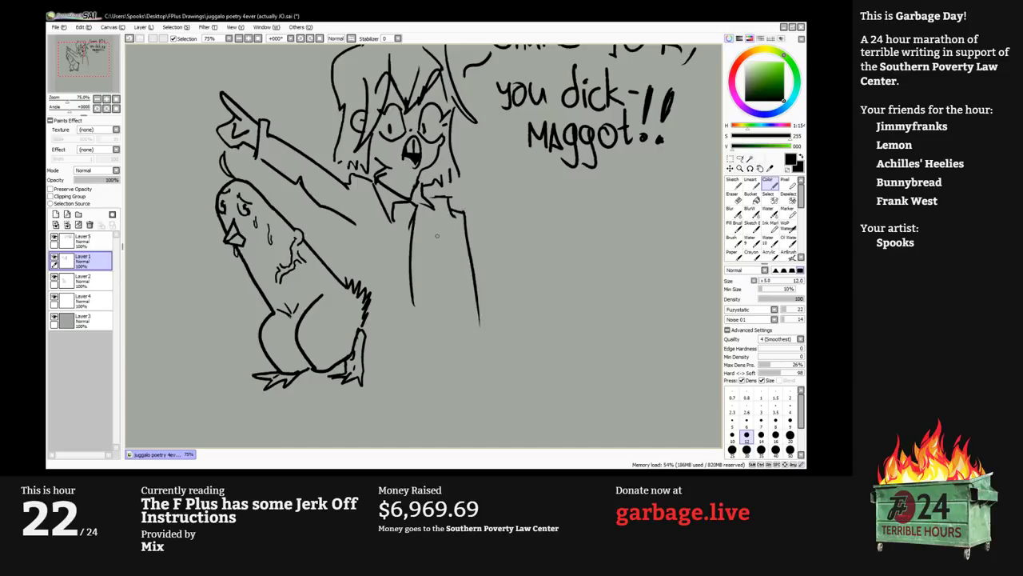
mouse_move(425, 228)
mouse_down()
mouse_move(446, 237)
mouse_move(434, 247)
mouse_move(443, 241)
mouse_move(440, 267)
mouse_move(424, 267)
mouse_move(451, 256)
mouse_move(425, 264)
mouse_up()
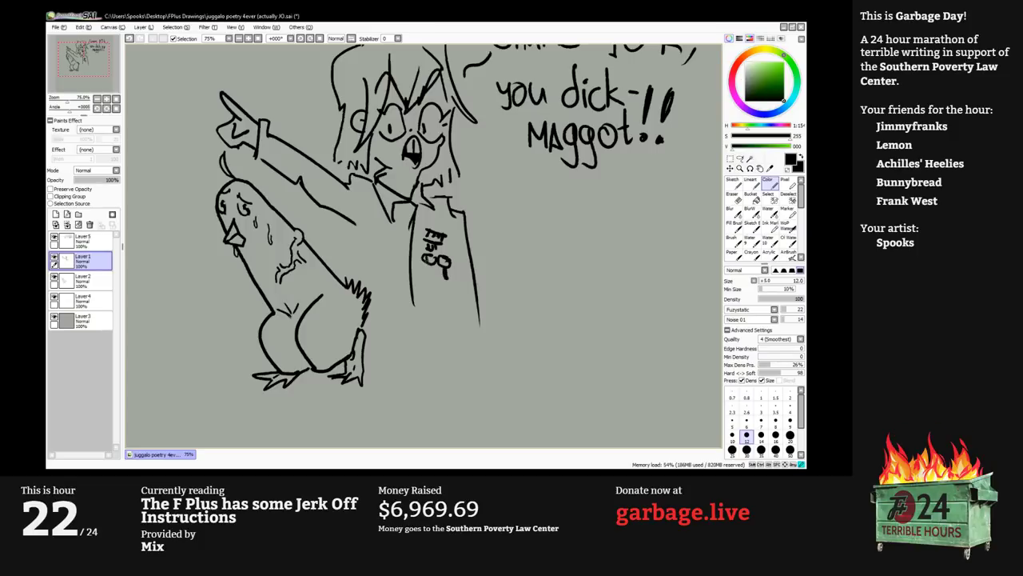
Draw the second character's underarm line below the outstretched sleeve and a row of small buttons down the shirt front.
mouse_move(341, 230)
mouse_down()
mouse_move(369, 240)
mouse_move(374, 262)
mouse_up()
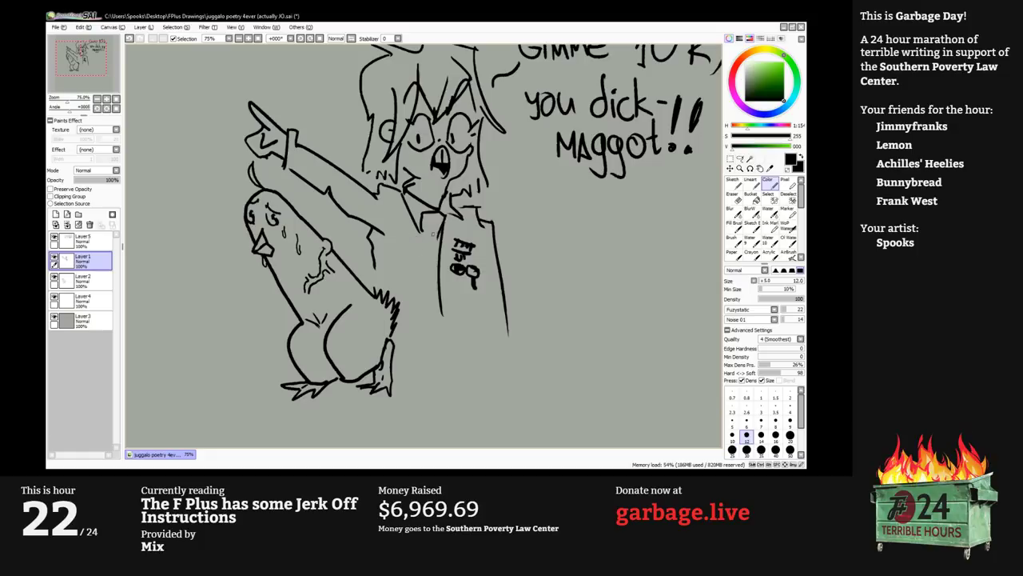
mouse_move(434, 244)
mouse_down()
mouse_move(435, 276)
mouse_move(417, 249)
mouse_move(416, 260)
mouse_up()
scroll(436, 246, down, 1)
scroll(429, 266, up, 1)
At brush size 9, draw an arrow pointing at the torso and hand-letter a two-line "with apologies to" note ending in the credited name.
key(bracketleft)
key(bracketleft)
drag(495, 236, 474, 243)
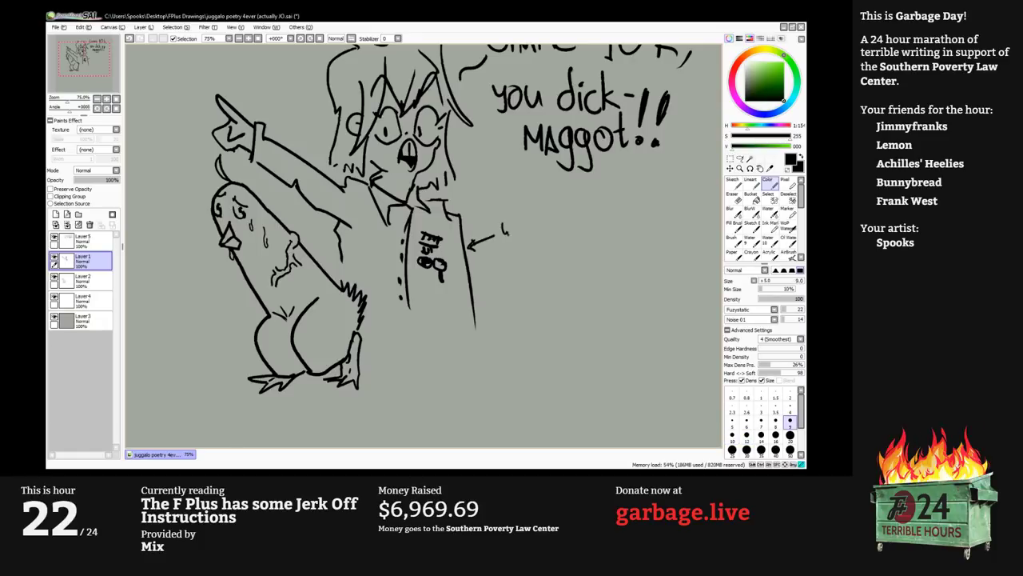
mouse_move(524, 213)
mouse_down()
mouse_move(526, 237)
mouse_move(586, 228)
mouse_move(624, 238)
mouse_up()
drag(633, 228, 625, 238)
drag(505, 245, 509, 264)
mouse_move(501, 255)
mouse_down()
mouse_move(546, 268)
mouse_move(573, 274)
mouse_up()
drag(563, 267, 610, 274)
click(616, 273)
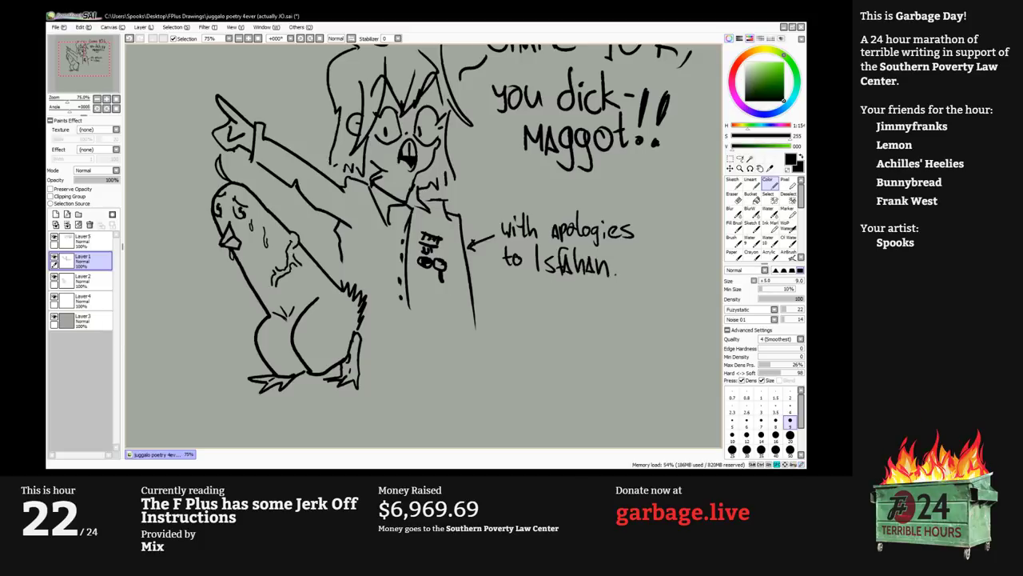
Draw the second character's inner sleeve line and shirt hem, and sketch broken ground lines around the bird's feet.
drag(395, 291, 412, 291)
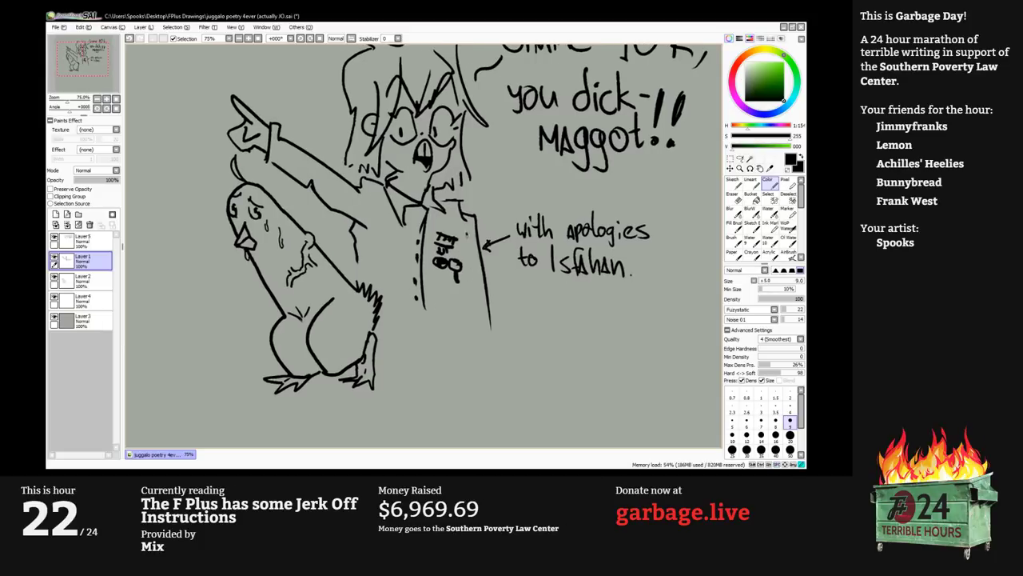
drag(461, 243, 470, 335)
mouse_move(423, 305)
mouse_down()
mouse_move(434, 336)
mouse_move(479, 303)
mouse_up()
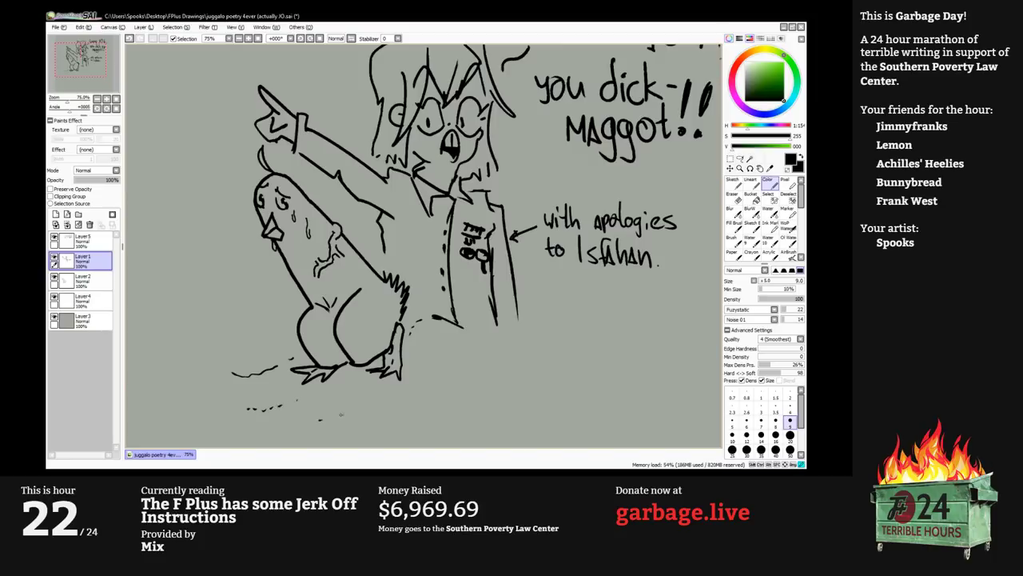
drag(342, 414, 370, 405)
drag(384, 320, 379, 349)
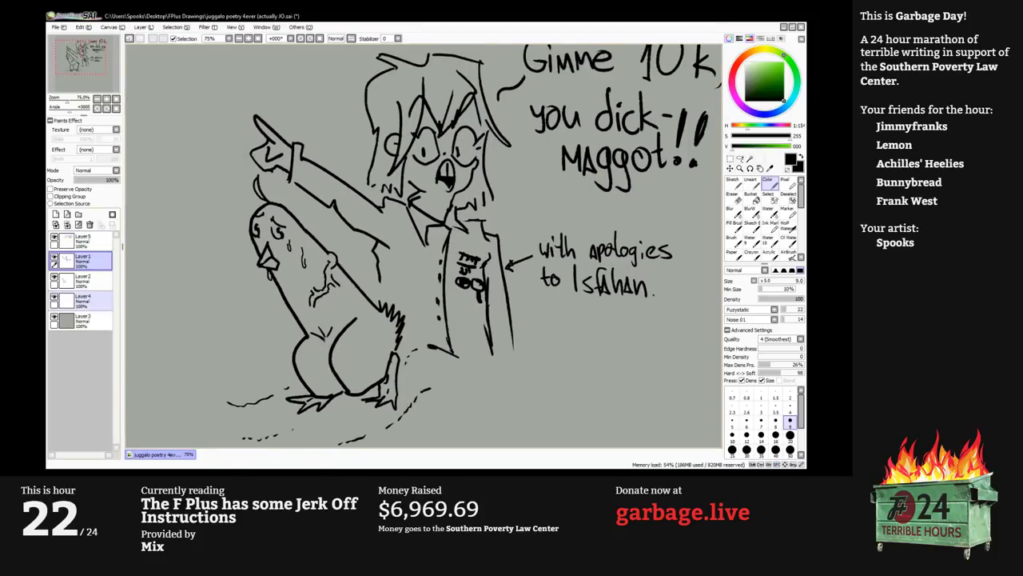
On Layer4, paint the second character's face and neck in a pale peach skin tone at brush size 40.
click(83, 299)
click(754, 62)
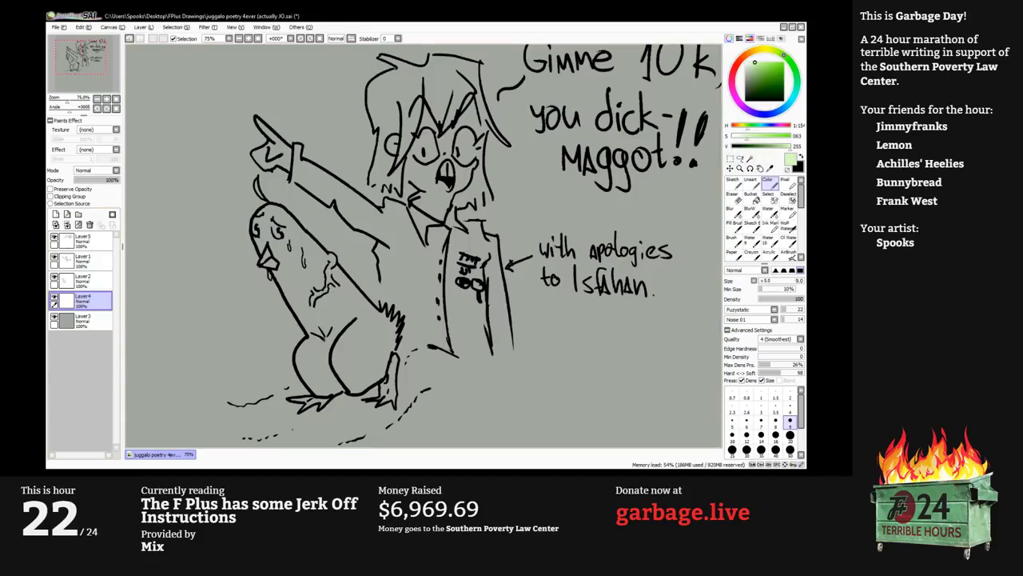
drag(784, 55, 750, 53)
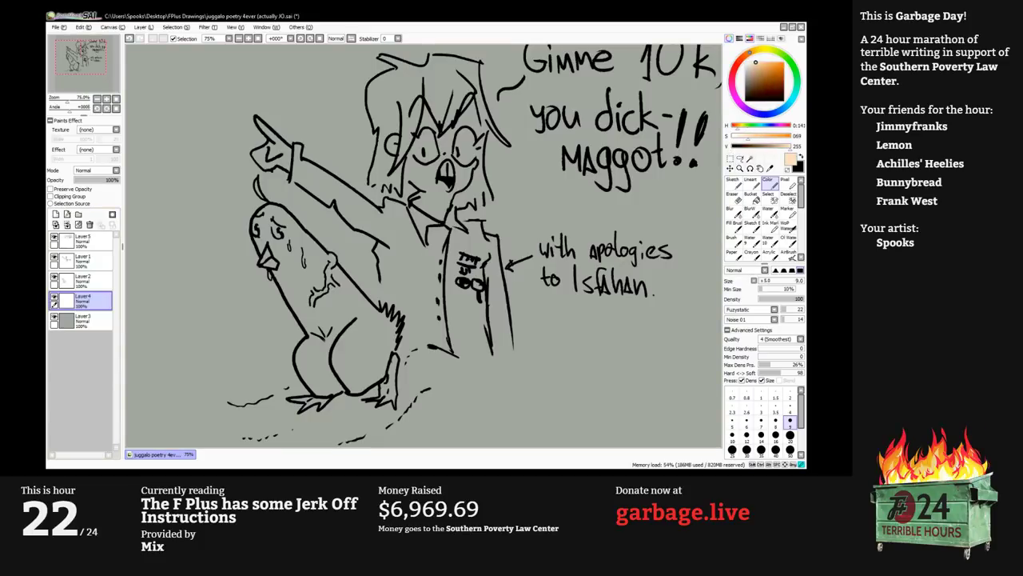
click(761, 449)
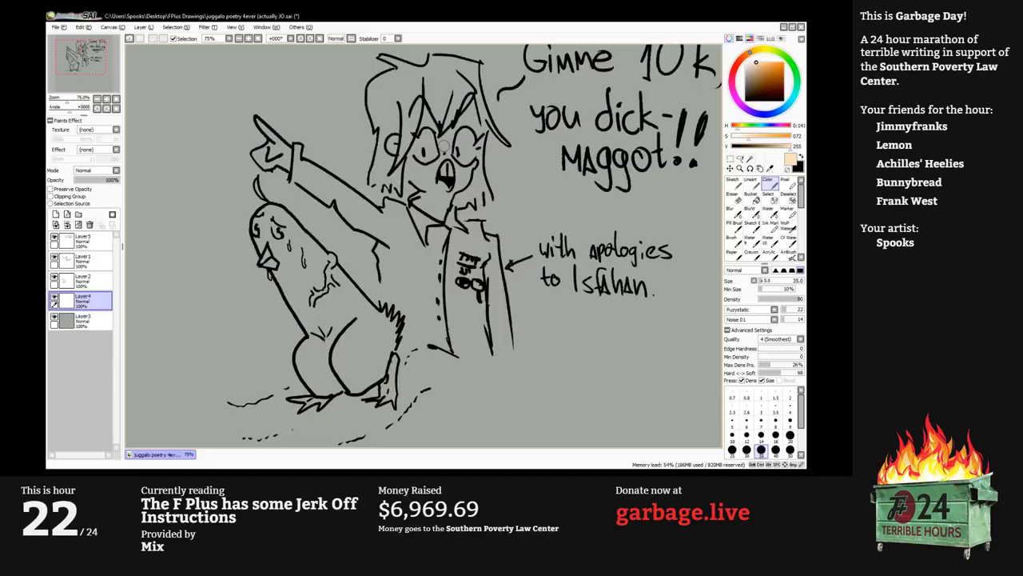
key(])
mouse_move(425, 114)
mouse_down()
mouse_move(427, 177)
mouse_move(452, 190)
mouse_move(473, 140)
mouse_move(449, 119)
mouse_move(470, 157)
mouse_move(464, 100)
mouse_move(419, 107)
mouse_move(416, 160)
mouse_move(441, 196)
mouse_move(428, 210)
mouse_move(422, 200)
mouse_move(435, 213)
mouse_move(433, 196)
mouse_up()
key(])
key(])
key(space)
mouse_move(459, 140)
mouse_down()
mouse_move(415, 167)
mouse_move(422, 174)
mouse_move(424, 164)
mouse_move(375, 178)
mouse_move(379, 164)
mouse_move(404, 201)
mouse_up()
Paint the second character's eyes and front teeth white.
click(746, 63)
key(bracketleft)
key(bracketleft)
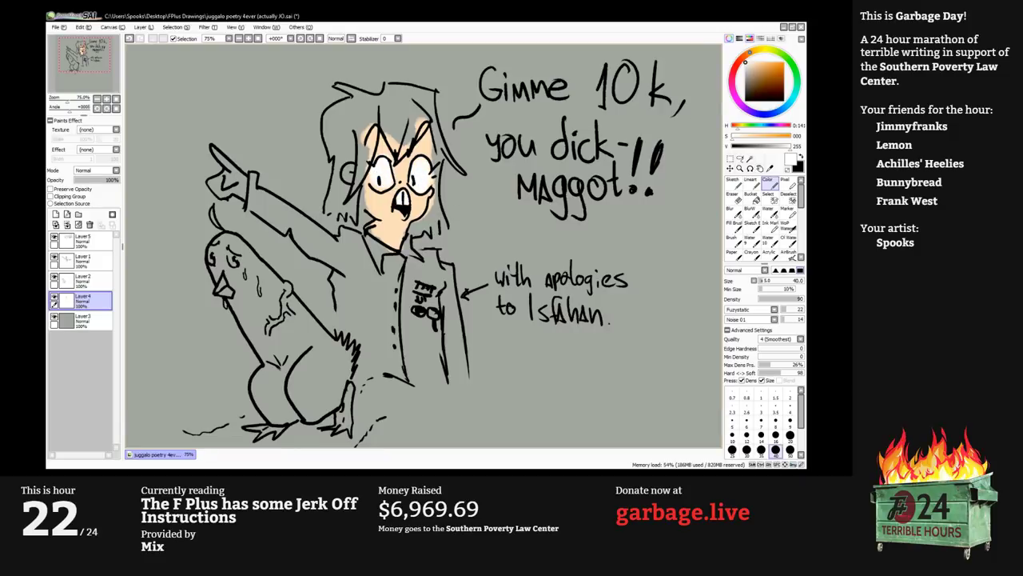
Paint the second character's tongue pink at brush size 20.
click(735, 70)
click(770, 62)
key(bracketleft)
key(bracketleft)
key(bracketleft)
key(bracketleft)
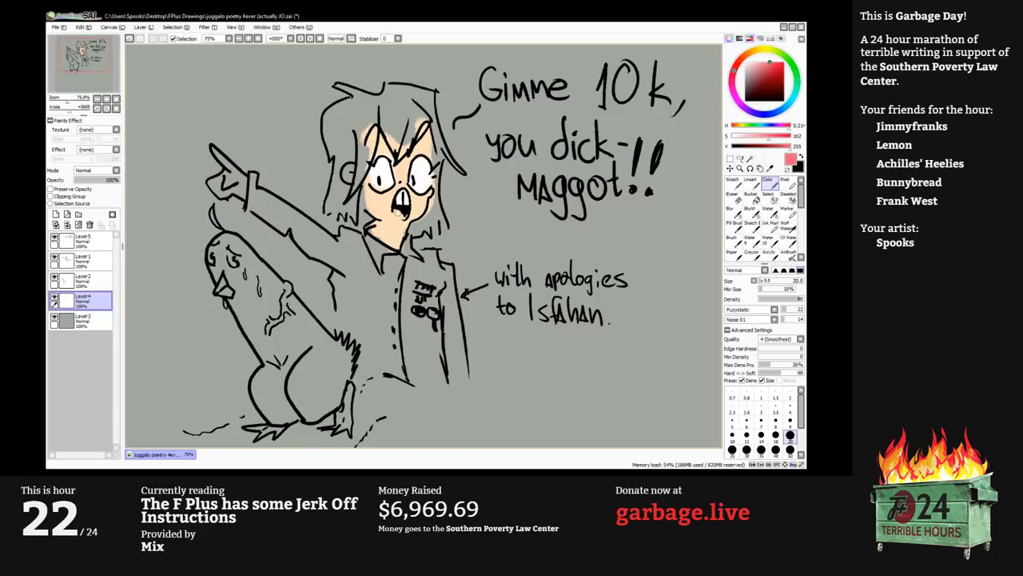
drag(394, 209, 402, 216)
Sample the peach skin tone from the face and paint the second character's ear with it.
key(bracketright)
key(bracketright)
key(bracketright)
key(bracketright)
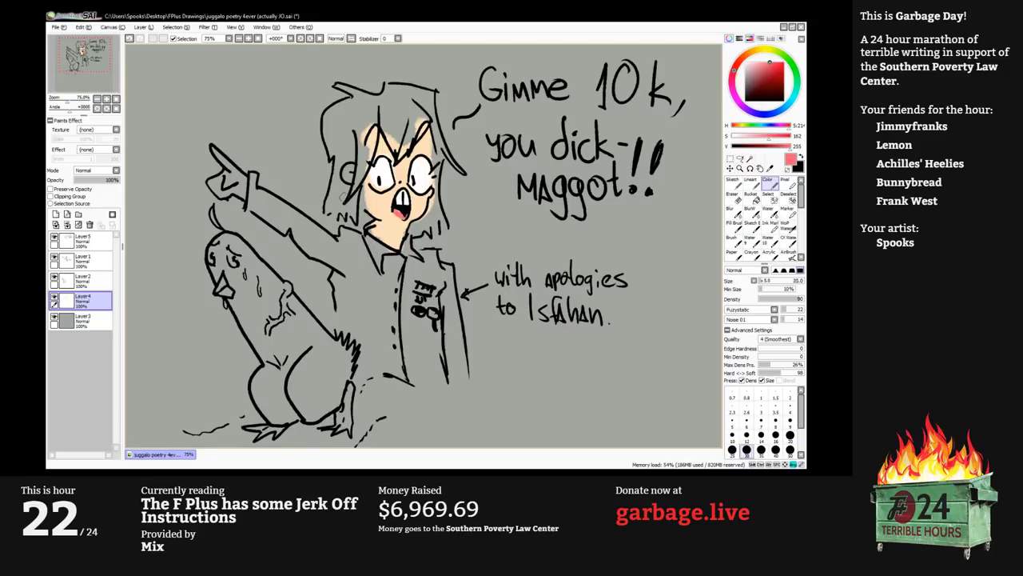
alt+click(372, 200)
drag(350, 169, 360, 185)
Choose a light cyan and paint the second character's fringe and the hair around the ear.
click(772, 51)
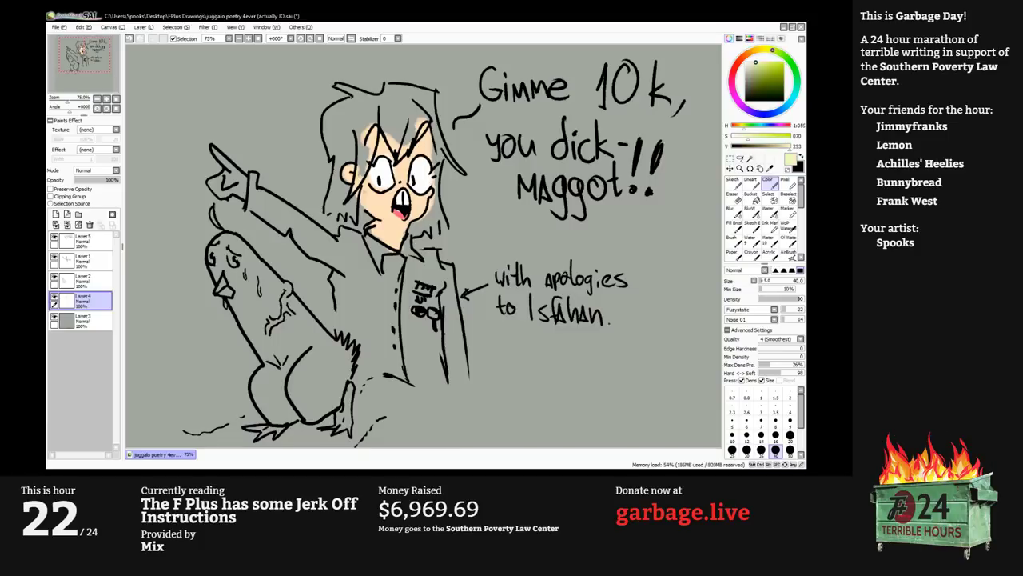
click(767, 66)
click(793, 97)
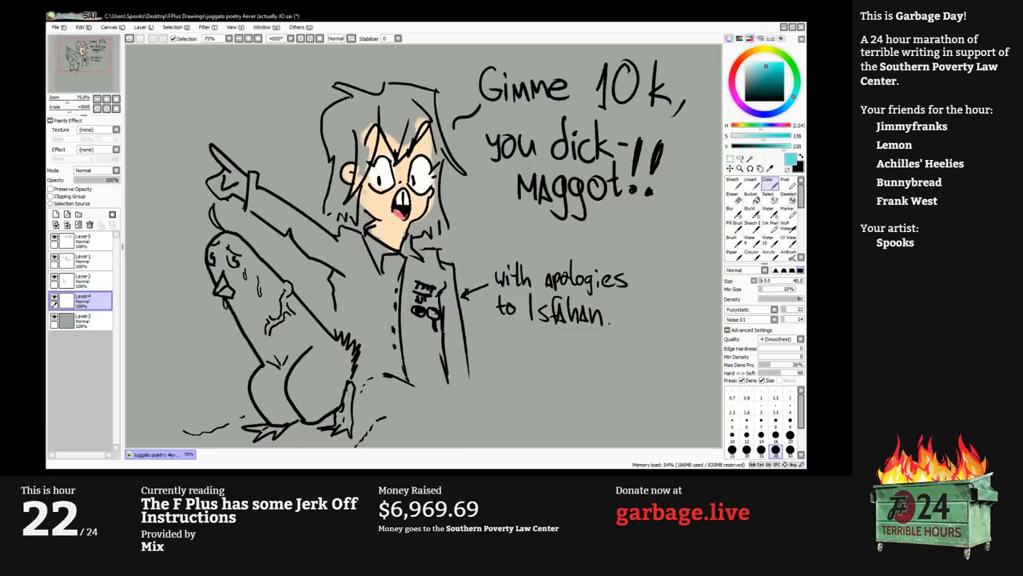
click(758, 63)
mouse_move(344, 213)
mouse_down()
mouse_move(354, 205)
mouse_move(341, 210)
mouse_move(347, 192)
mouse_move(337, 200)
mouse_move(359, 184)
mouse_move(376, 131)
mouse_up()
key(bracketleft)
key(bracketleft)
key(bracketright)
key(bracketright)
mouse_move(361, 165)
mouse_down()
mouse_move(370, 121)
mouse_move(409, 152)
mouse_move(424, 112)
mouse_move(384, 106)
mouse_move(406, 112)
mouse_up()
key(bracketright)
key(bracketright)
mouse_move(337, 197)
mouse_down()
mouse_move(345, 192)
mouse_move(331, 205)
mouse_move(339, 158)
mouse_move(352, 156)
mouse_move(342, 187)
mouse_move(332, 149)
mouse_move(343, 126)
mouse_move(343, 139)
mouse_up()
Enlarge the brush to size 70 and finish filling the crown, far side and jagged hair ends with light cyan.
key(bracketleft)
key(bracketleft)
key(bracketright)
key(bracketright)
key(bracketright)
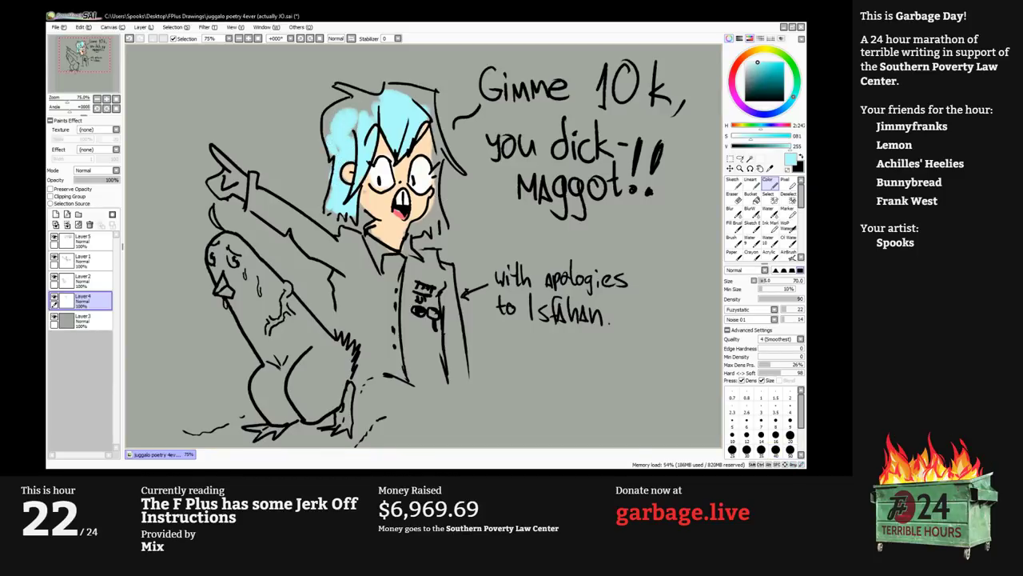
key(Tab)
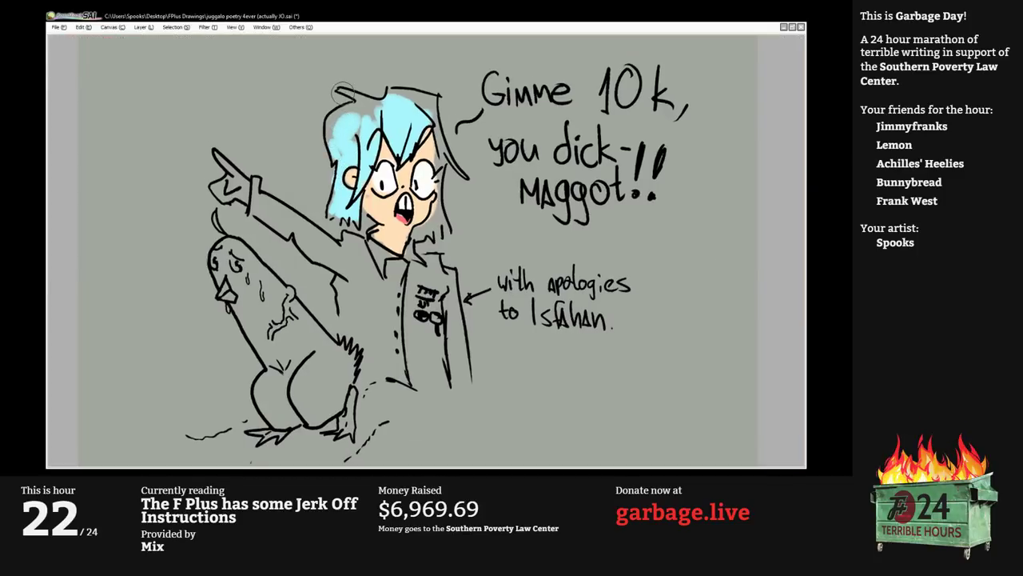
mouse_move(366, 160)
mouse_down()
mouse_move(344, 129)
mouse_move(334, 137)
mouse_move(369, 104)
mouse_move(370, 128)
mouse_move(396, 102)
mouse_move(424, 100)
mouse_move(445, 150)
mouse_up()
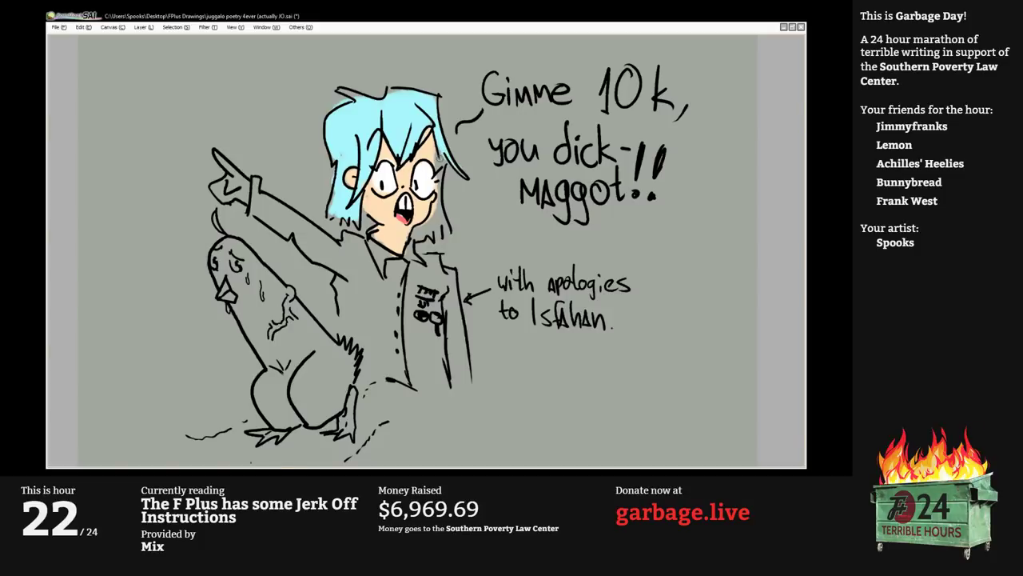
drag(442, 156, 439, 177)
mouse_move(415, 238)
mouse_down()
mouse_move(438, 201)
mouse_move(446, 225)
mouse_move(427, 234)
mouse_up()
mouse_move(339, 206)
mouse_down()
mouse_move(334, 214)
mouse_move(355, 219)
mouse_up()
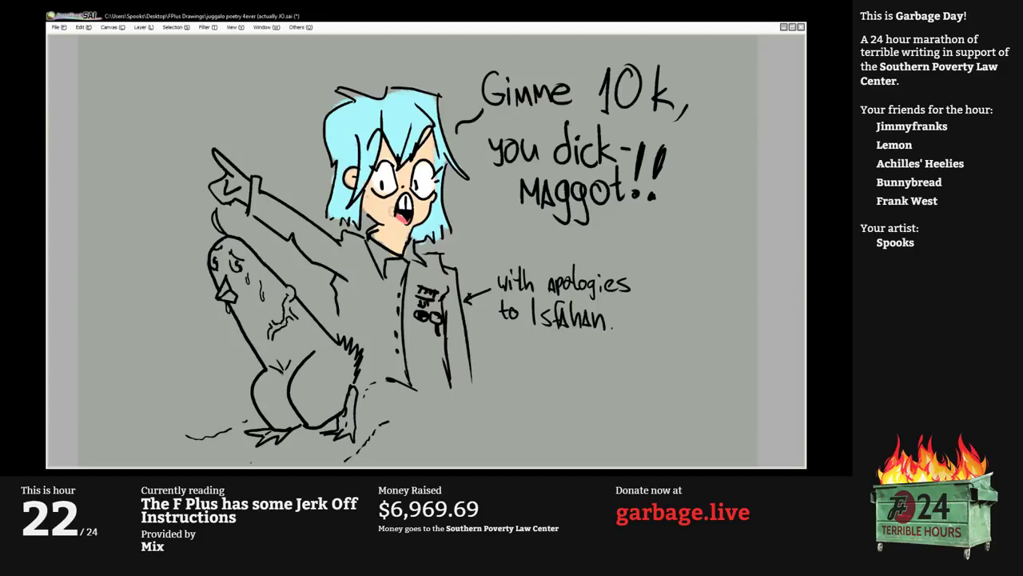
key(Tab)
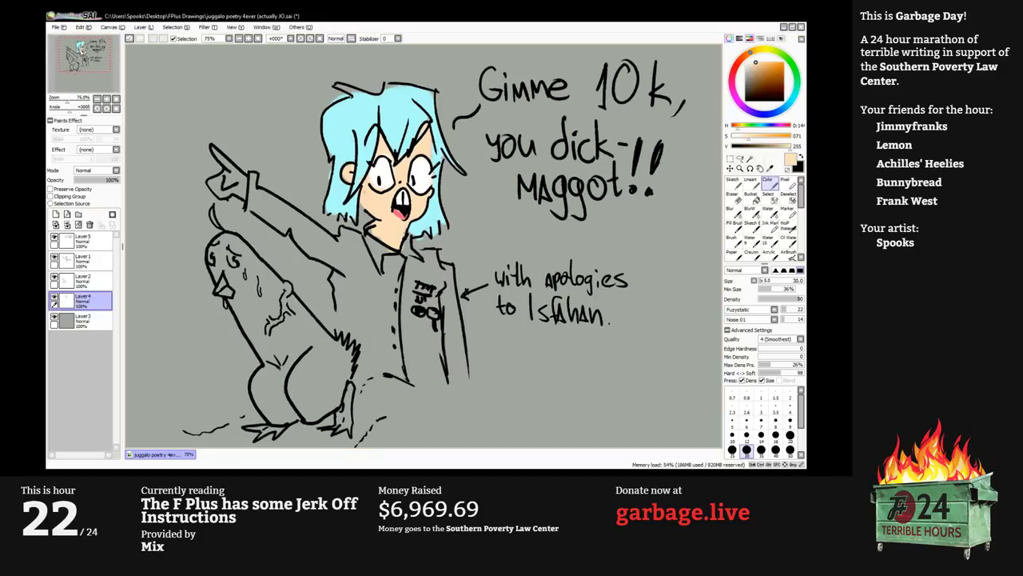
Add a new layer above Layer4 and paint a soft pink flush between the eyes and on the forehead, using brush density 20.
click(55, 214)
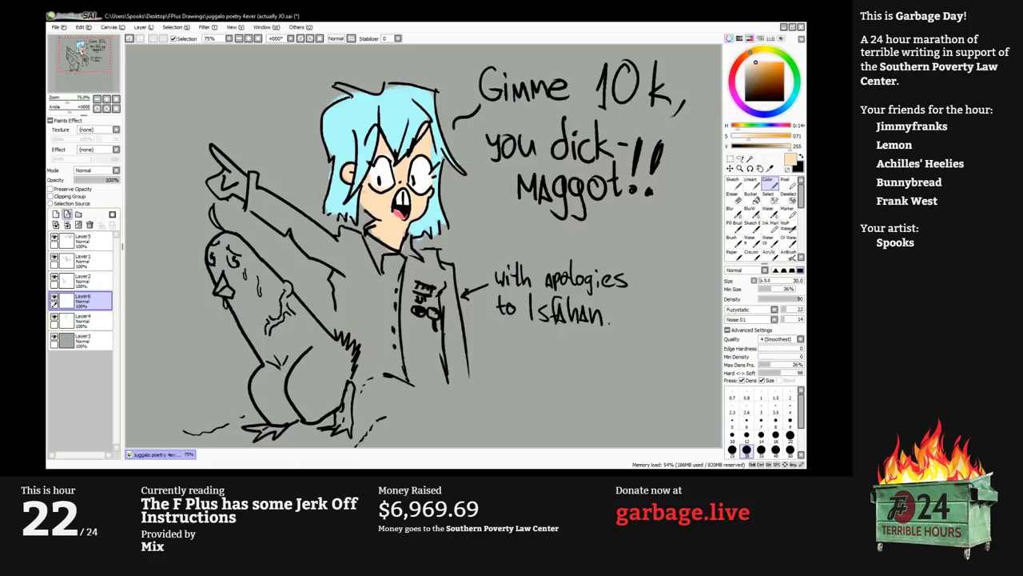
click(765, 62)
scroll(392, 178, up, 2)
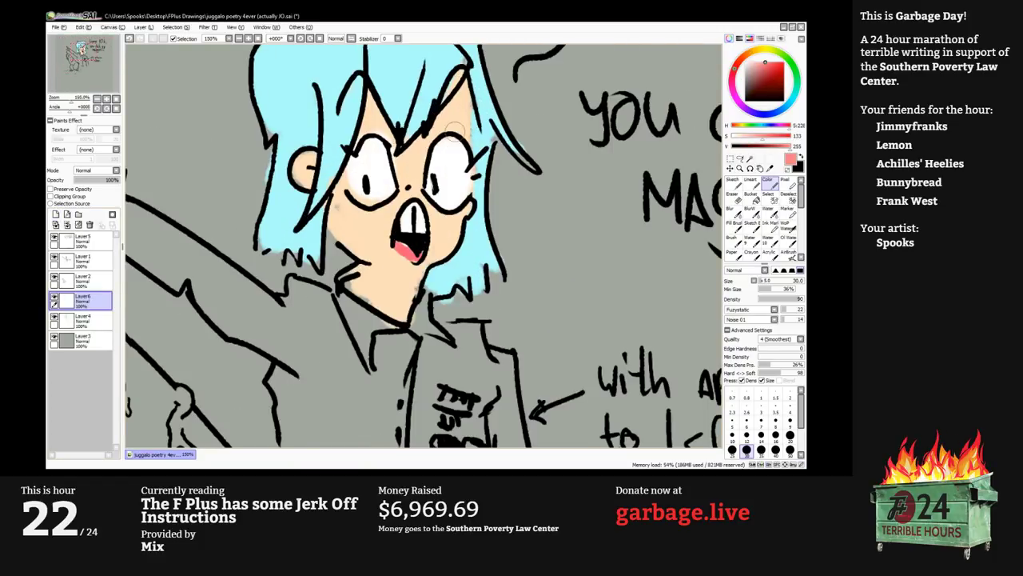
mouse_move(424, 144)
mouse_down()
mouse_move(419, 156)
mouse_move(446, 117)
mouse_up()
alt+click(424, 150)
key(2)
alt+click(411, 160)
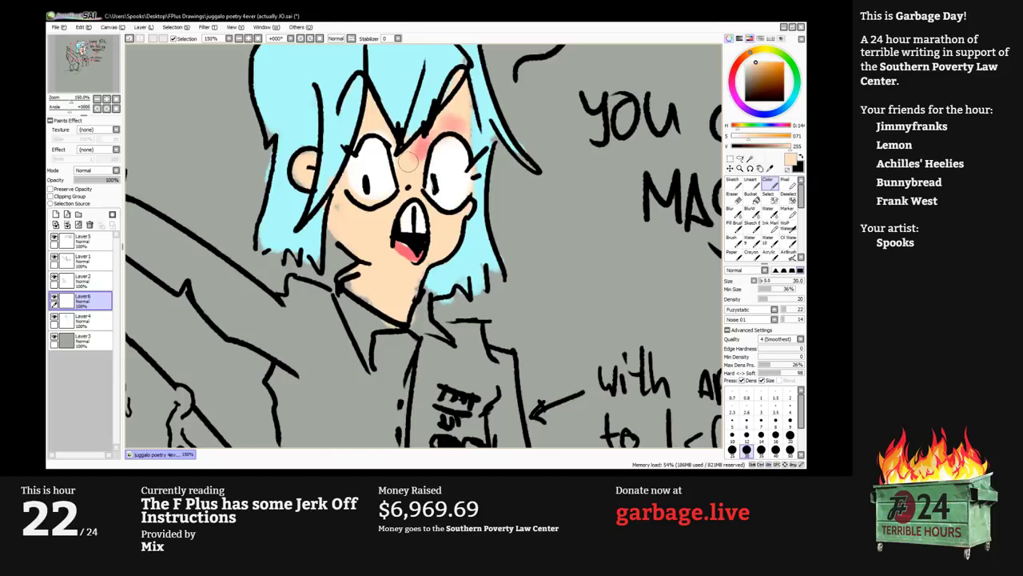
drag(411, 159, 466, 116)
alt+click(426, 148)
alt+click(457, 123)
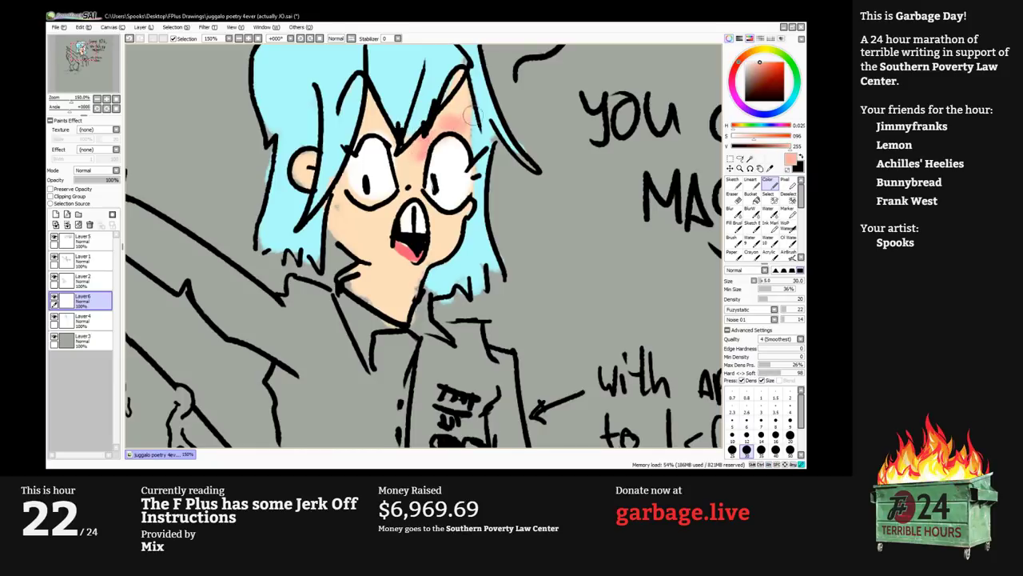
Add blush to both cheeks and paint a stronger red across the forehead and between the brows.
mouse_move(343, 217)
mouse_down()
mouse_move(461, 215)
mouse_move(446, 227)
mouse_up()
click(773, 61)
drag(397, 154, 417, 157)
mouse_move(390, 141)
mouse_down()
mouse_move(375, 120)
mouse_move(355, 128)
mouse_move(376, 117)
mouse_up()
mouse_move(426, 151)
mouse_down()
mouse_move(468, 112)
mouse_move(462, 80)
mouse_move(448, 135)
mouse_move(451, 110)
mouse_move(472, 127)
mouse_move(468, 118)
mouse_move(443, 130)
mouse_move(470, 120)
mouse_up()
Darken the forehead with a deeper red and blend it into the skin tone between the eyes.
click(760, 81)
alt+click(431, 130)
mouse_move(351, 120)
mouse_down()
mouse_move(376, 92)
mouse_move(380, 137)
mouse_move(390, 129)
mouse_up()
alt+click(409, 175)
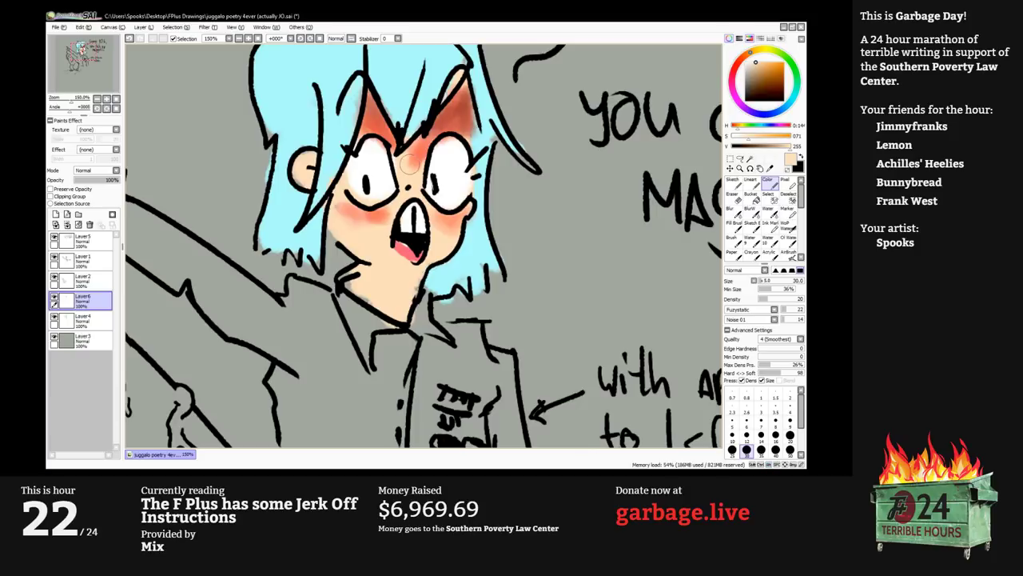
drag(410, 164, 418, 149)
alt+click(382, 123)
Deepen the cheek blush under the eyes with darker reddish tones sampled from the face.
mouse_move(347, 209)
mouse_down()
mouse_move(379, 215)
mouse_move(354, 225)
mouse_move(345, 217)
mouse_up()
key(])
key(])
alt+click(342, 214)
key([)
key([)
key([)
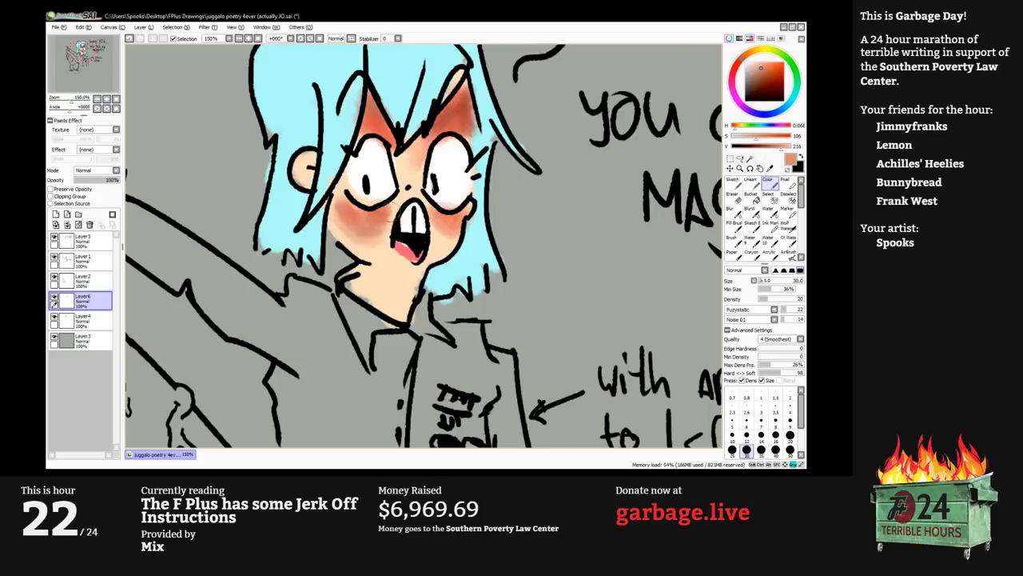
scroll(379, 213, down, 3)
scroll(372, 224, up, 3)
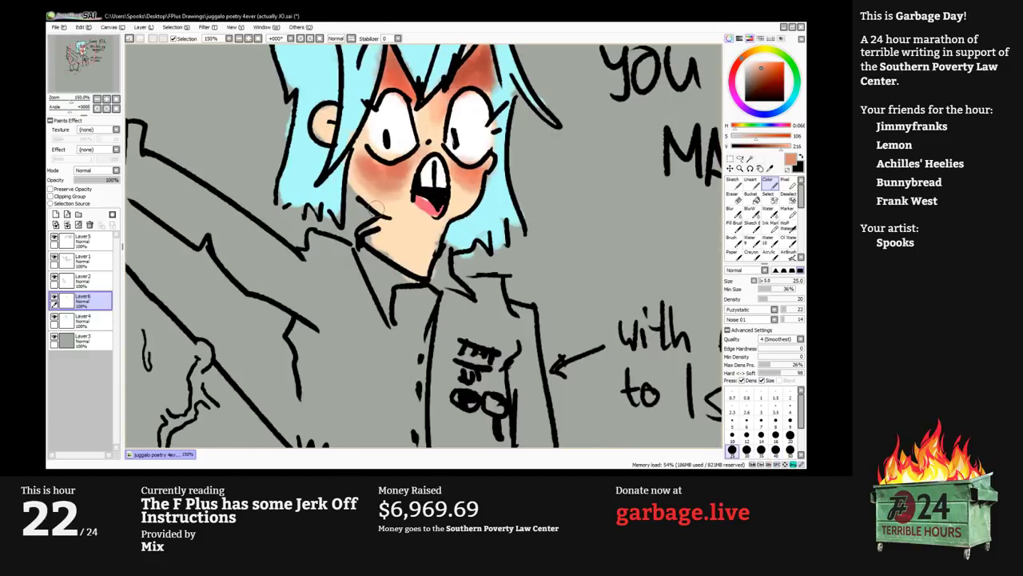
Select Layer1 and set the brush to black at density 100 and size 12.
click(89, 261)
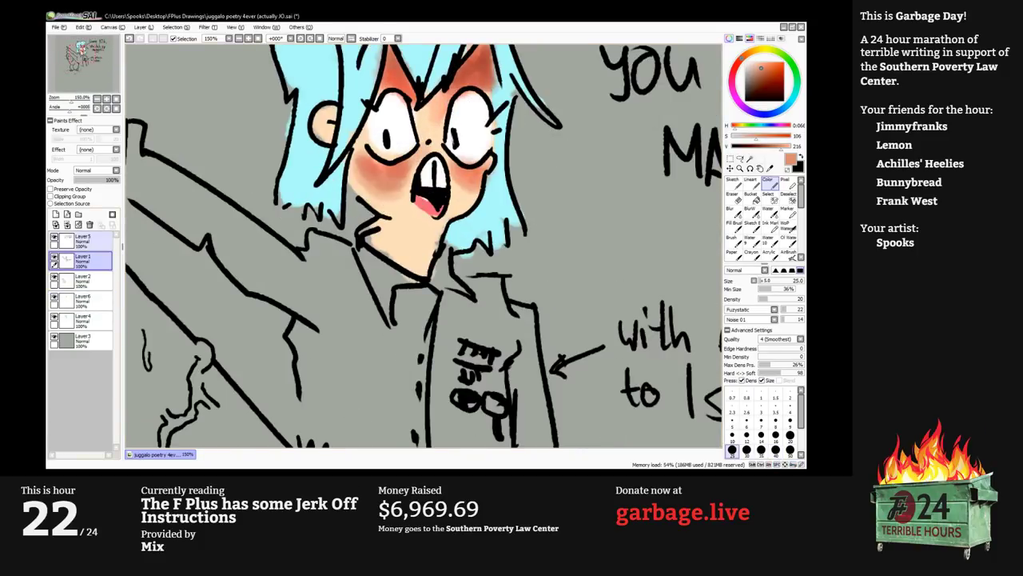
key(0)
click(761, 95)
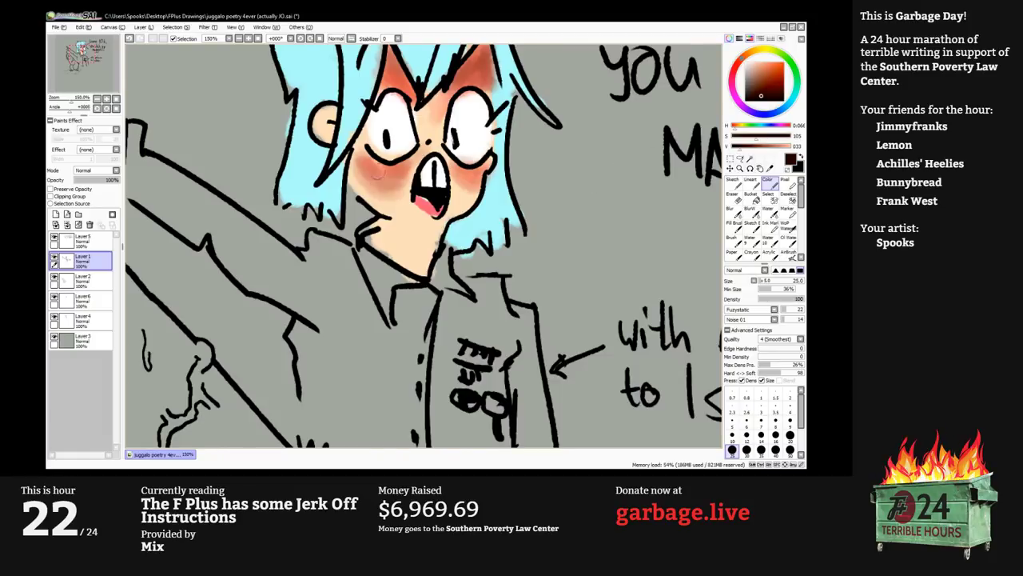
drag(396, 134, 387, 179)
click(783, 101)
key([)
key([)
key([)
key([)
key([)
key([)
key([)
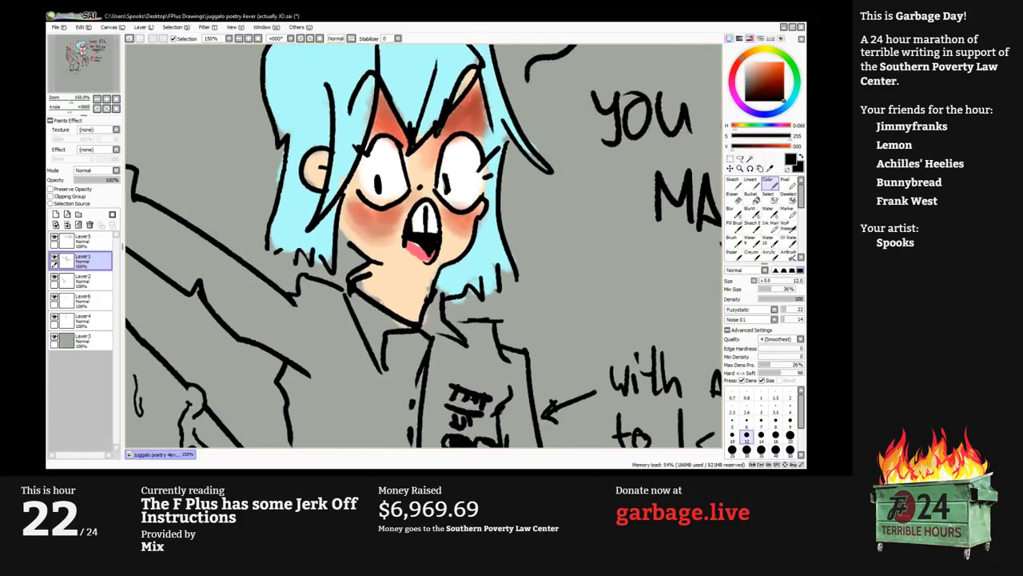
drag(426, 171, 435, 150)
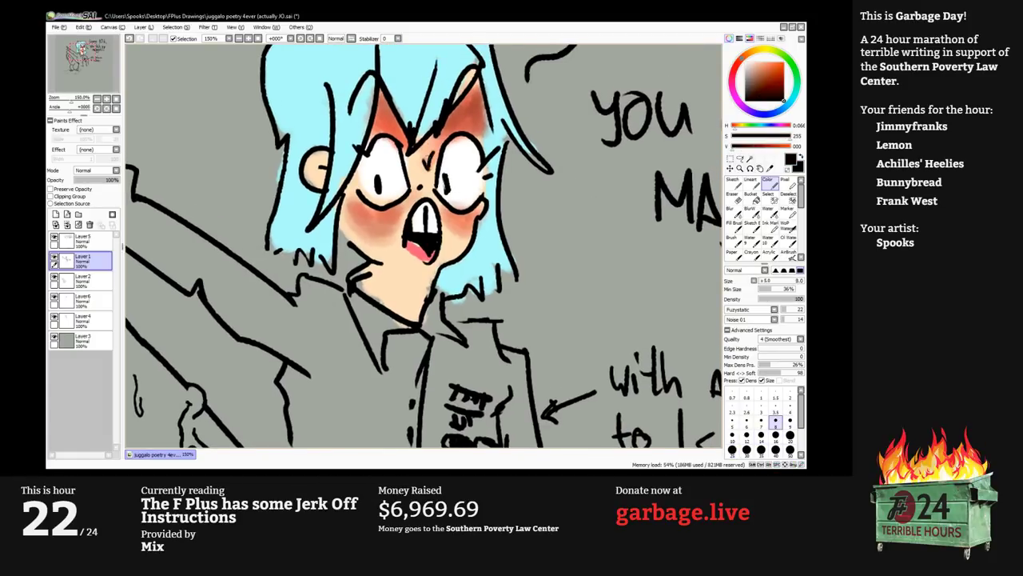
key(ctrl+z)
key(ctrl+z)
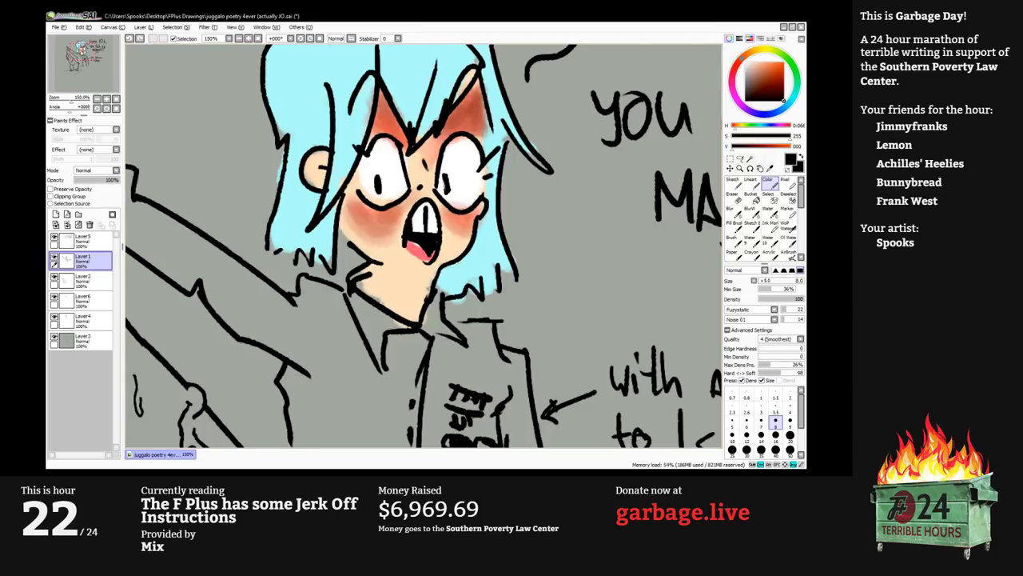
key(ctrl+z)
At brush size 6, draw thin angry creases above both eyes and wrinkle lines on the cheek beside the nose.
key(bracketleft)
key(bracketleft)
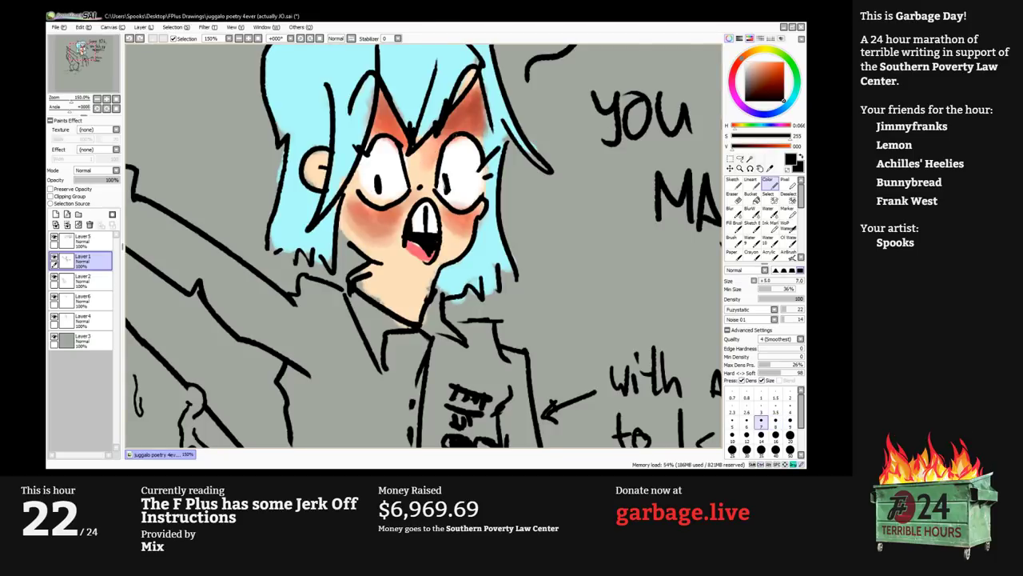
drag(429, 175, 471, 112)
drag(473, 121, 478, 128)
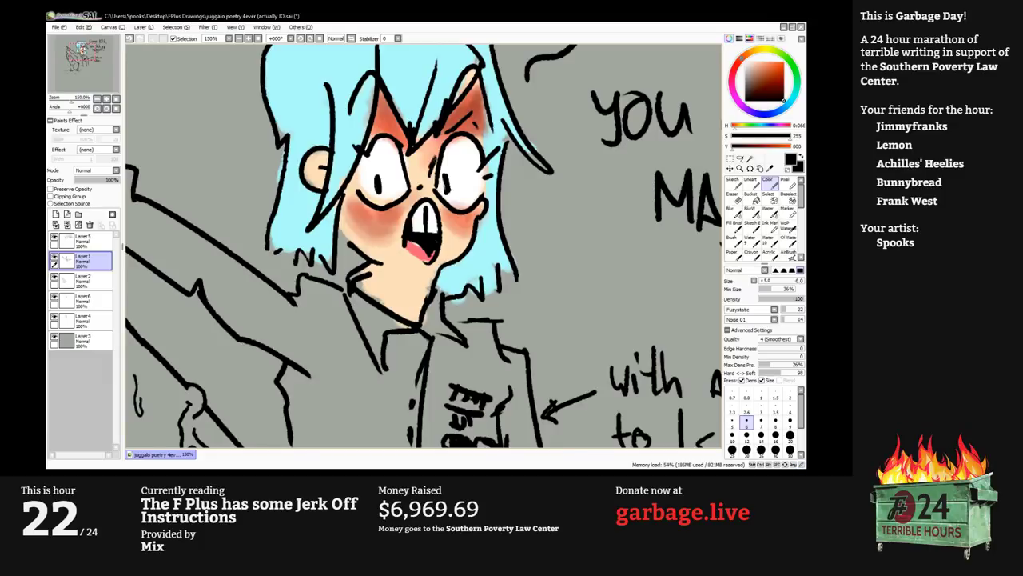
drag(441, 177, 487, 166)
key(ctrl+z)
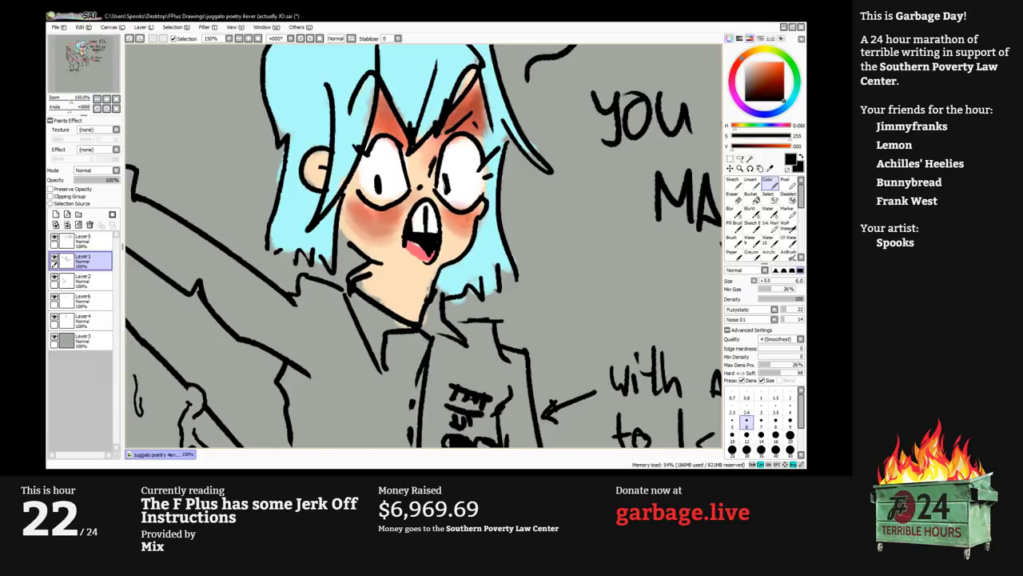
drag(383, 121, 400, 139)
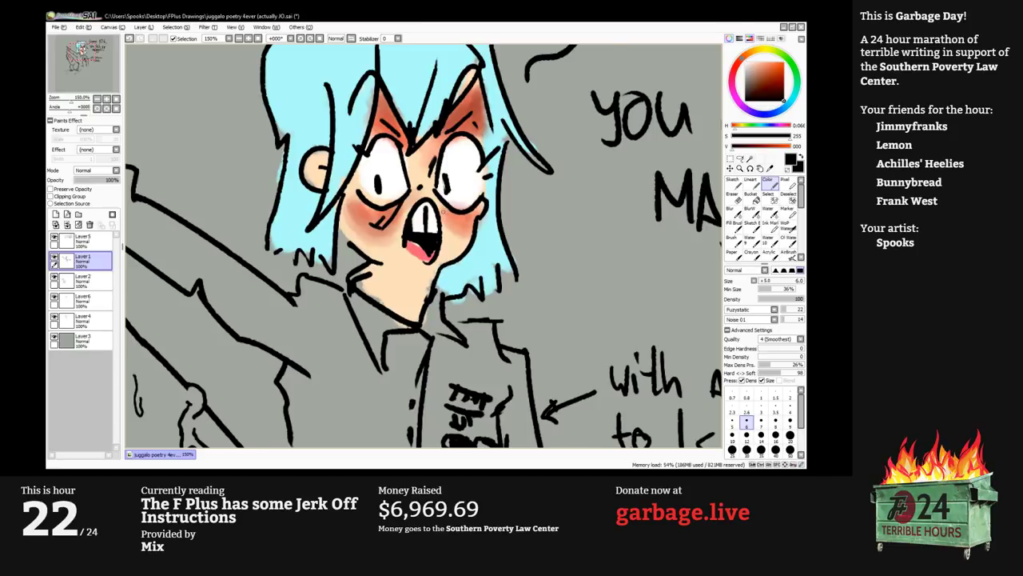
scroll(397, 204, down, 2)
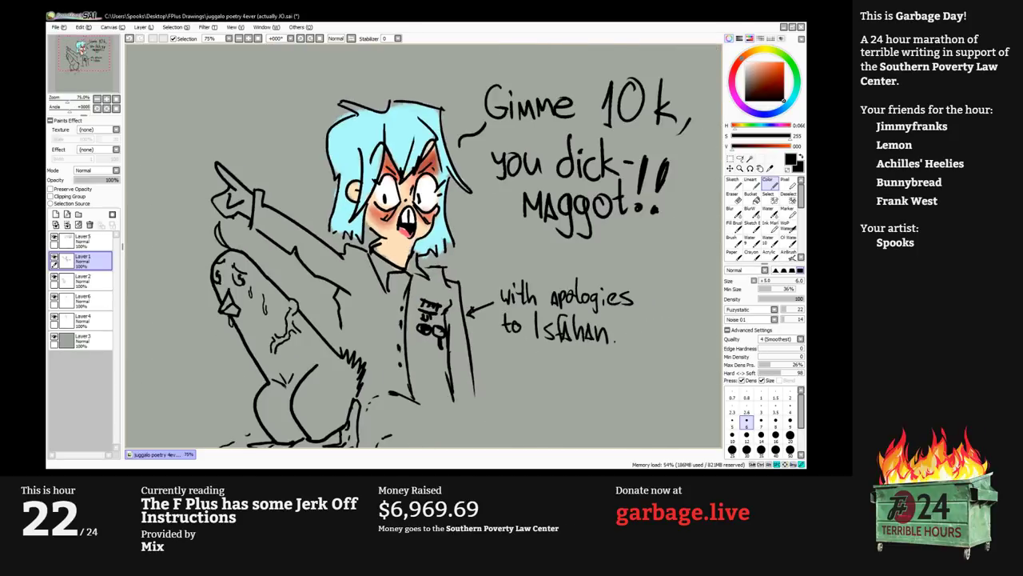
drag(383, 228, 416, 207)
scroll(417, 207, up, 2)
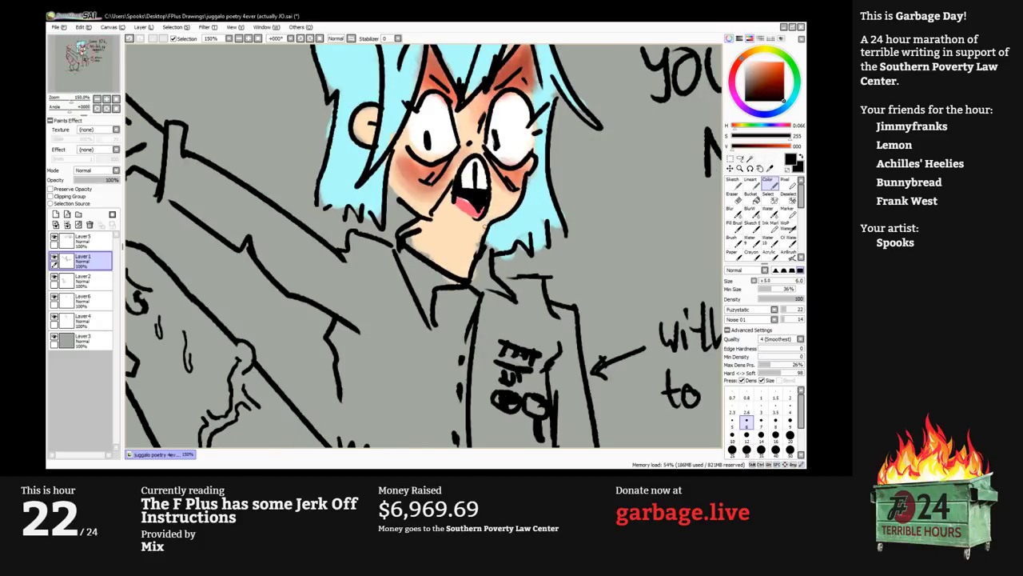
scroll(477, 219, down, 2)
mouse_move(477, 219)
mouse_down()
mouse_move(453, 209)
mouse_move(380, 236)
mouse_up()
key(ctrl+z)
scroll(416, 208, up, 1)
click(82, 319)
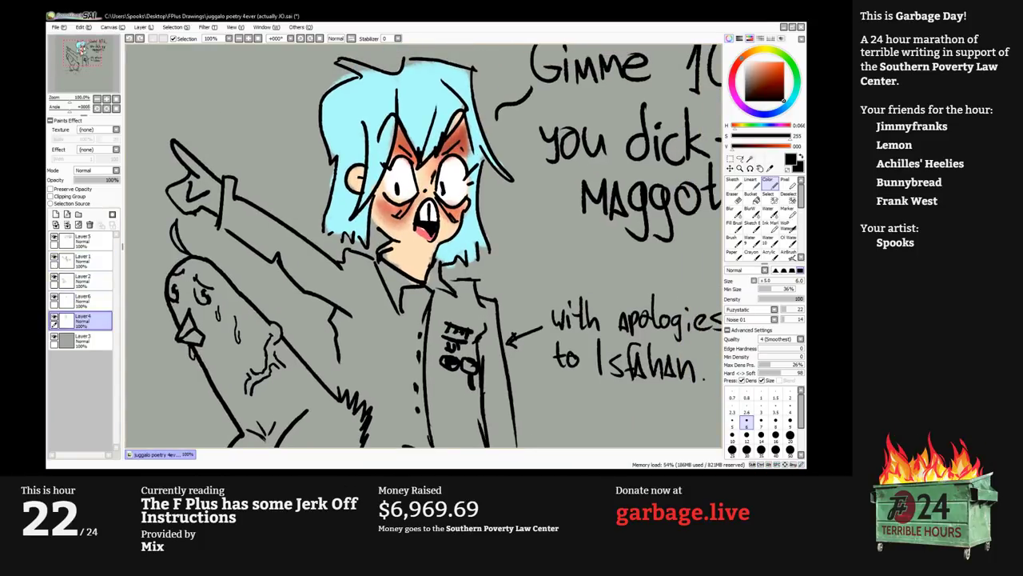
key(e)
key(bracketright)
key(bracketright)
key(bracketright)
key(bracketright)
key(bracketright)
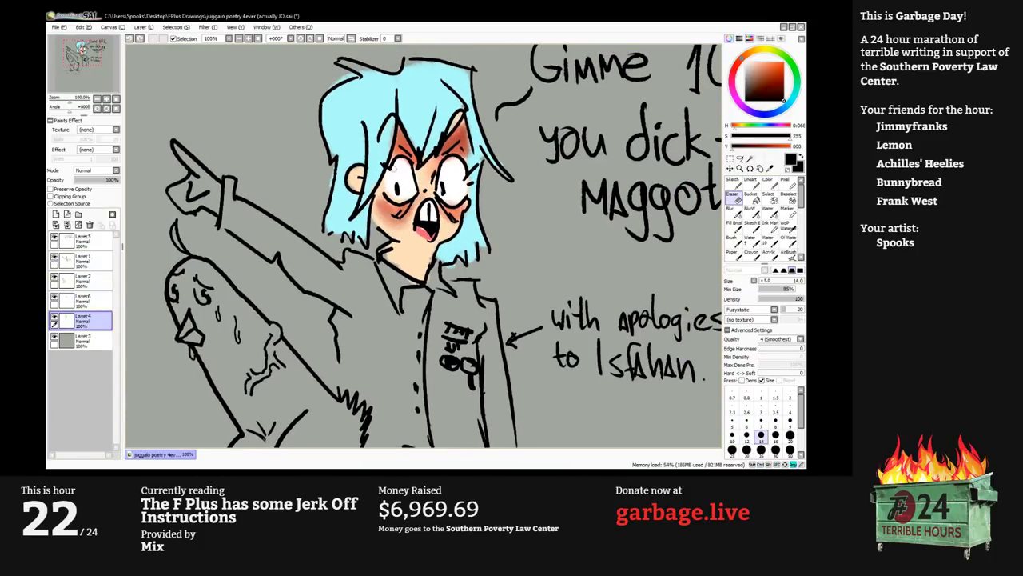
click(82, 299)
key(bracketright)
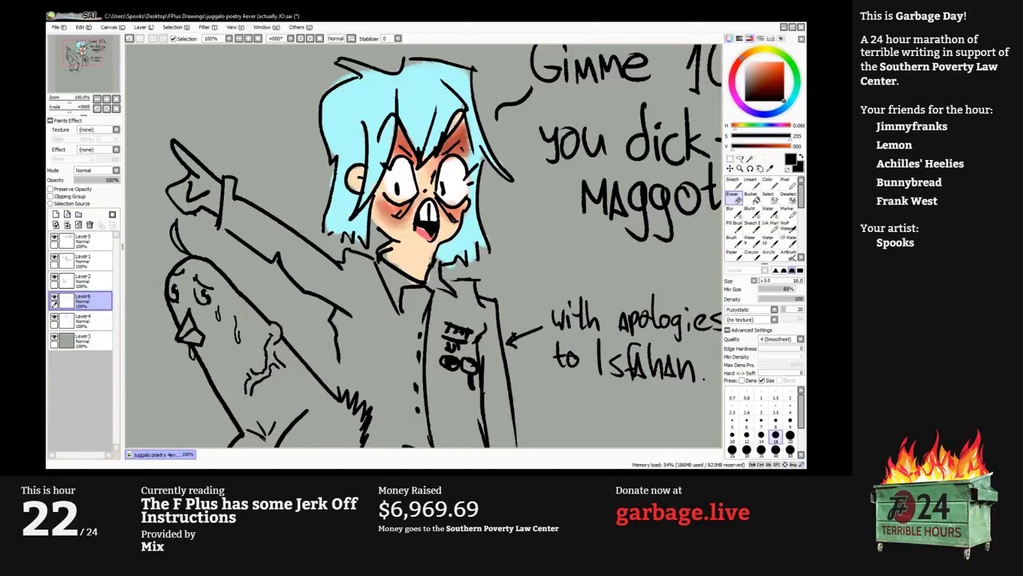
On Layer4, paint the pale forehead patch beside the hair strand with the sampled red at size 12 and density 70.
click(88, 319)
key(b)
alt+click(461, 139)
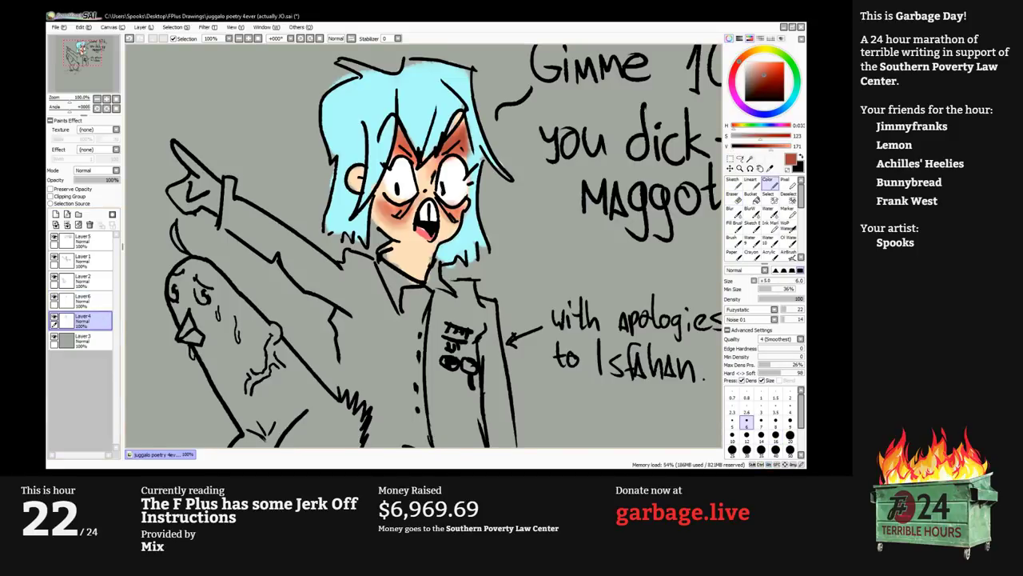
key(bracketright)
key(bracketright)
key(bracketright)
key(bracketright)
key(bracketright)
key(7)
mouse_move(452, 128)
mouse_down()
mouse_move(450, 137)
mouse_move(459, 132)
mouse_up()
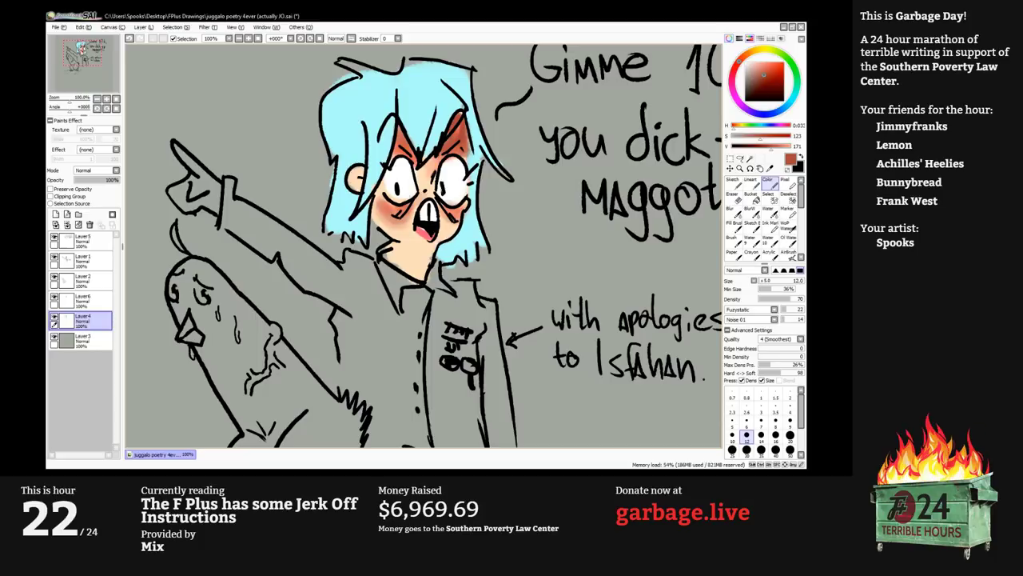
Paint a reddish shadow over the angry character's neck at brush size 30, using the red sampled from the forehead.
alt+click(434, 166)
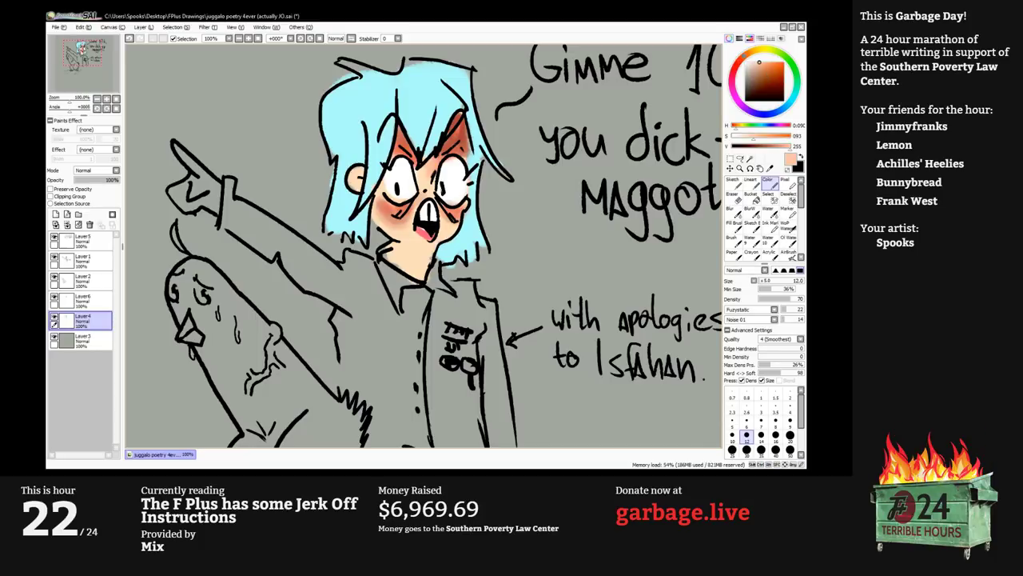
click(790, 434)
click(747, 449)
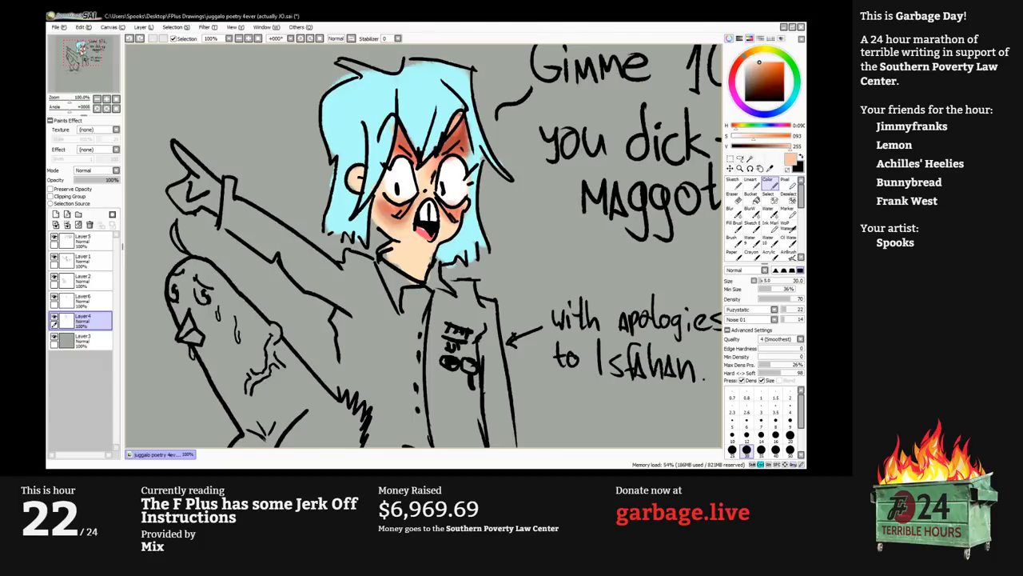
alt+click(458, 139)
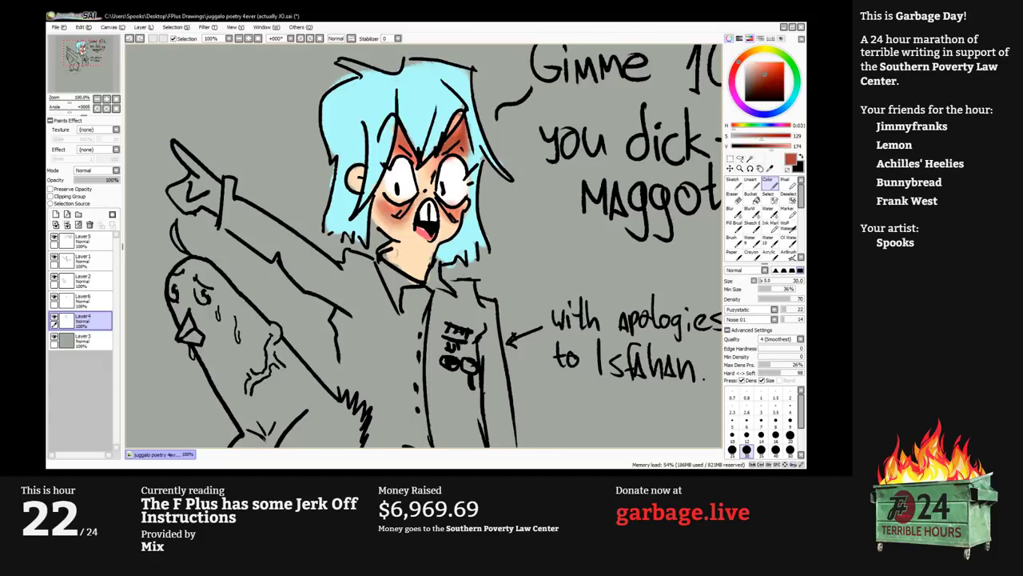
mouse_move(391, 250)
mouse_down()
mouse_move(407, 268)
mouse_move(416, 245)
mouse_move(397, 264)
mouse_move(407, 240)
mouse_move(423, 250)
mouse_move(422, 268)
mouse_move(406, 266)
mouse_move(419, 251)
mouse_move(410, 244)
mouse_move(424, 273)
mouse_up()
Blend the neck shadow into the skin with tones sampled around the neck, lowering the brush density to 50.
alt+click(430, 254)
alt+click(408, 259)
alt+click(417, 254)
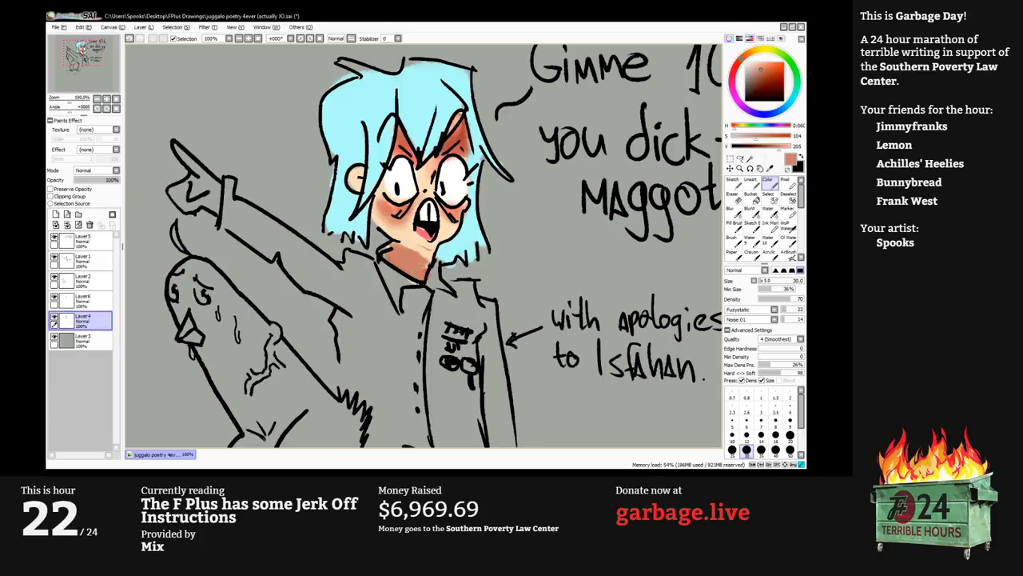
alt+click(426, 254)
mouse_move(398, 241)
mouse_down()
mouse_move(424, 261)
mouse_move(408, 253)
mouse_move(422, 264)
mouse_move(401, 265)
mouse_move(430, 251)
mouse_move(376, 216)
mouse_up()
key(5)
alt+click(421, 260)
alt+click(414, 243)
Fill the unpainted gap at the crown of the hair with the sampled cyan at brush size 25, and set the density to 90.
scroll(397, 233, down, 1)
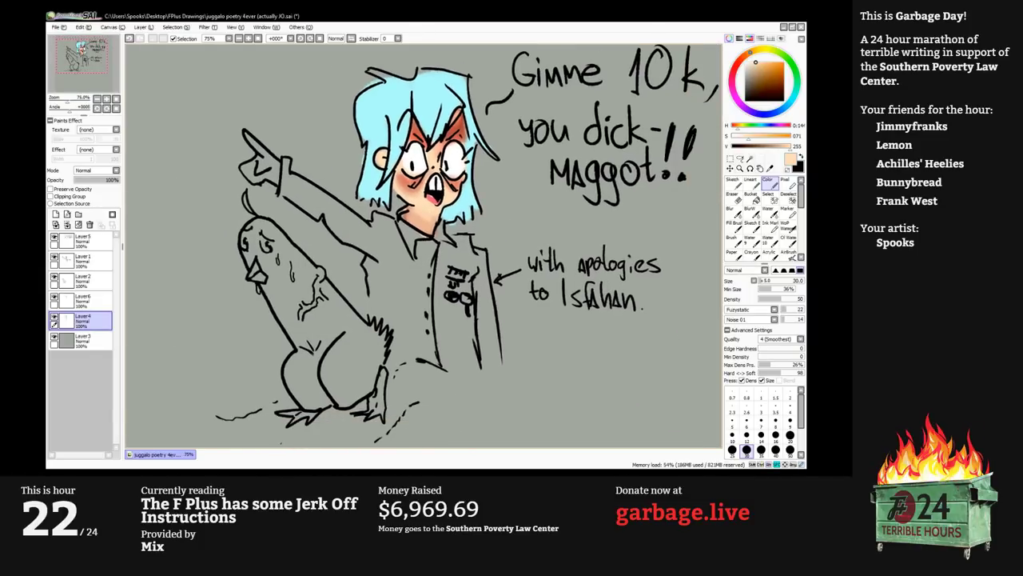
alt+click(406, 98)
key(bracketleft)
drag(380, 74, 378, 78)
key(9)
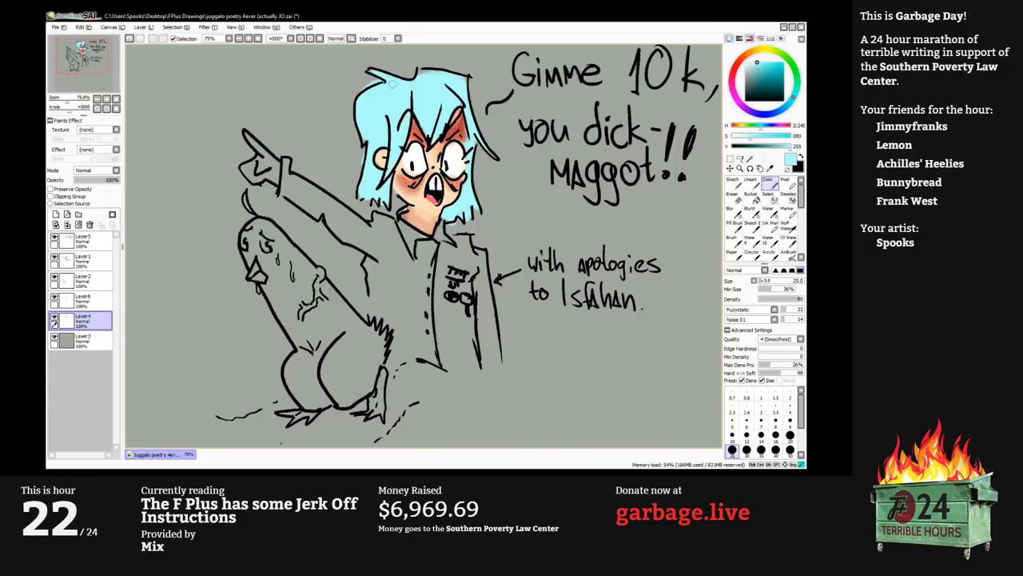
Colour the bird creature's head and body with the light skin tone sampled from the angry character, using a large brush.
alt+click(422, 199)
key(bracketright)
key(bracketright)
key(bracketright)
key(bracketright)
key(bracketright)
key(bracketright)
key(bracketright)
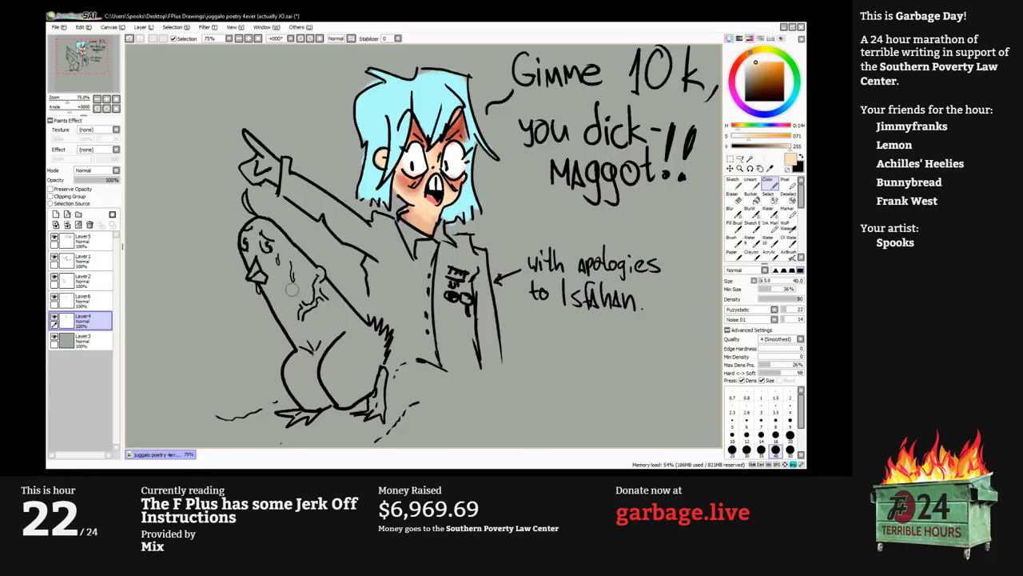
mouse_move(285, 265)
mouse_down()
mouse_move(336, 343)
mouse_move(340, 373)
mouse_move(336, 333)
mouse_move(346, 330)
mouse_move(336, 336)
mouse_move(286, 271)
mouse_move(356, 338)
mouse_move(346, 319)
mouse_move(374, 341)
mouse_move(364, 350)
mouse_move(321, 352)
mouse_up()
mouse_move(269, 244)
mouse_down()
mouse_move(295, 263)
mouse_move(260, 236)
mouse_move(268, 255)
mouse_up()
drag(296, 181, 309, 212)
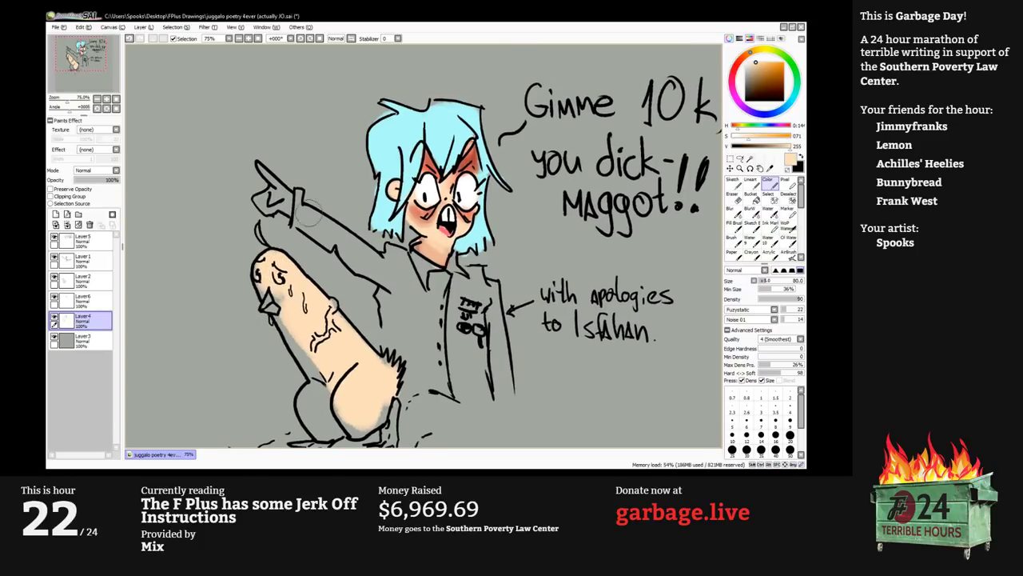
Write "HOLD ON" in thick black strokes in the empty area above the pointing hand.
alt+click(433, 100)
key(bracketleft)
key(bracketleft)
key(bracketleft)
key(bracketleft)
key(bracketleft)
key(bracketleft)
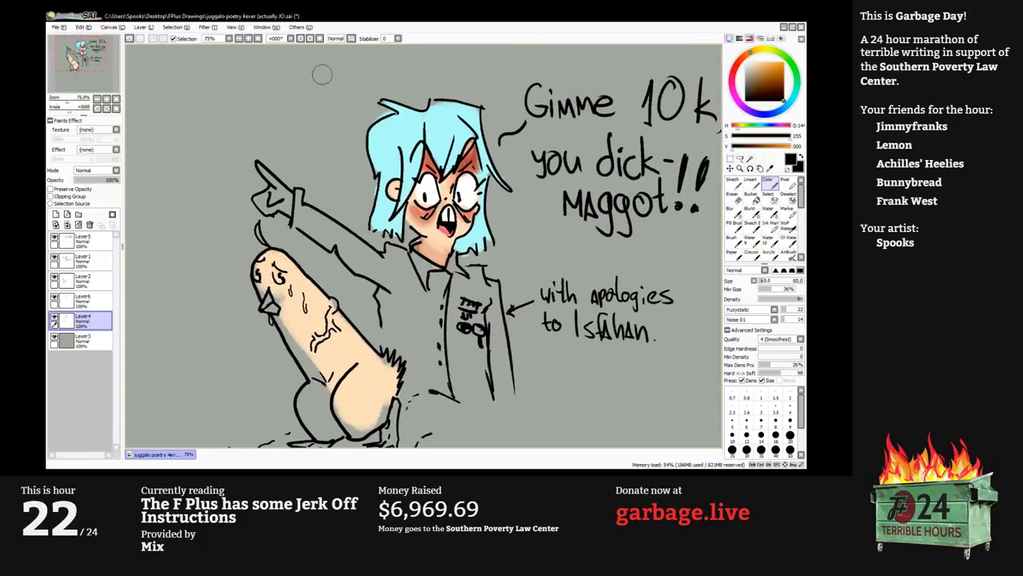
mouse_move(287, 73)
mouse_down()
mouse_move(312, 107)
mouse_move(318, 75)
mouse_move(347, 102)
mouse_up()
drag(348, 67, 352, 104)
mouse_move(297, 125)
mouse_down()
mouse_move(290, 149)
mouse_move(329, 116)
mouse_up()
On Layer1, draw two pointed black cat ears on the angry character's head at brush size 10.
key(bracketleft)
key(bracketleft)
key(bracketleft)
key(bracketleft)
key(bracketleft)
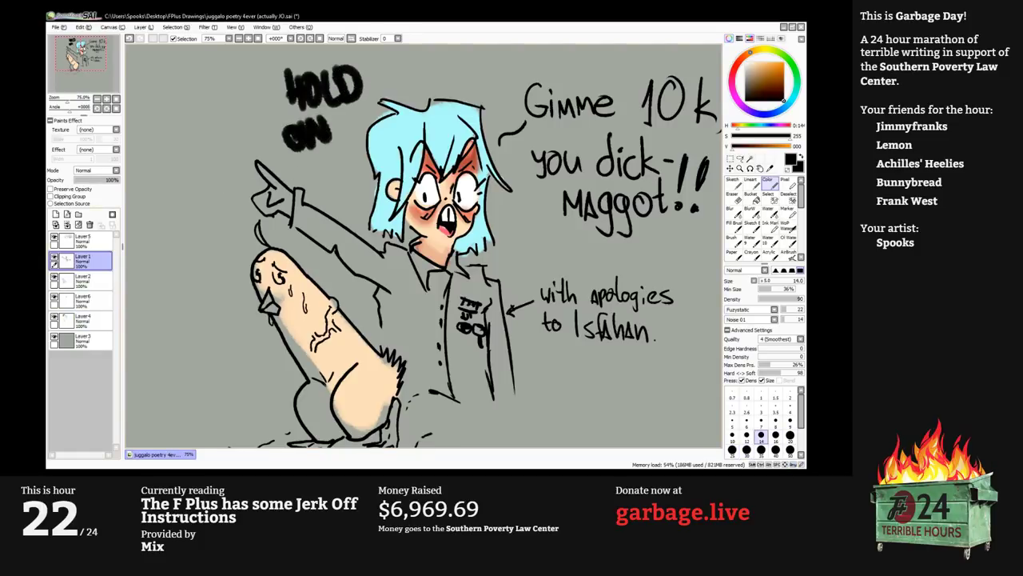
click(80, 259)
key(bracketleft)
mouse_move(469, 102)
mouse_down()
mouse_move(491, 83)
mouse_move(490, 119)
mouse_up()
mouse_move(380, 114)
mouse_down()
mouse_move(350, 110)
mouse_move(369, 144)
mouse_move(364, 138)
mouse_up()
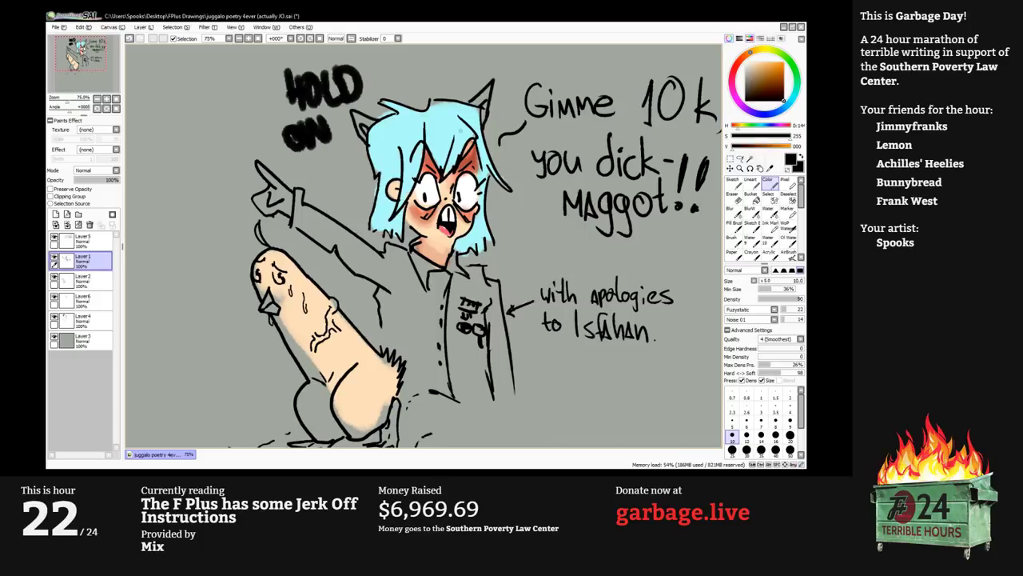
Erase the "HOLD ON" lettering from Layer4 with an enlarged eraser.
key(e)
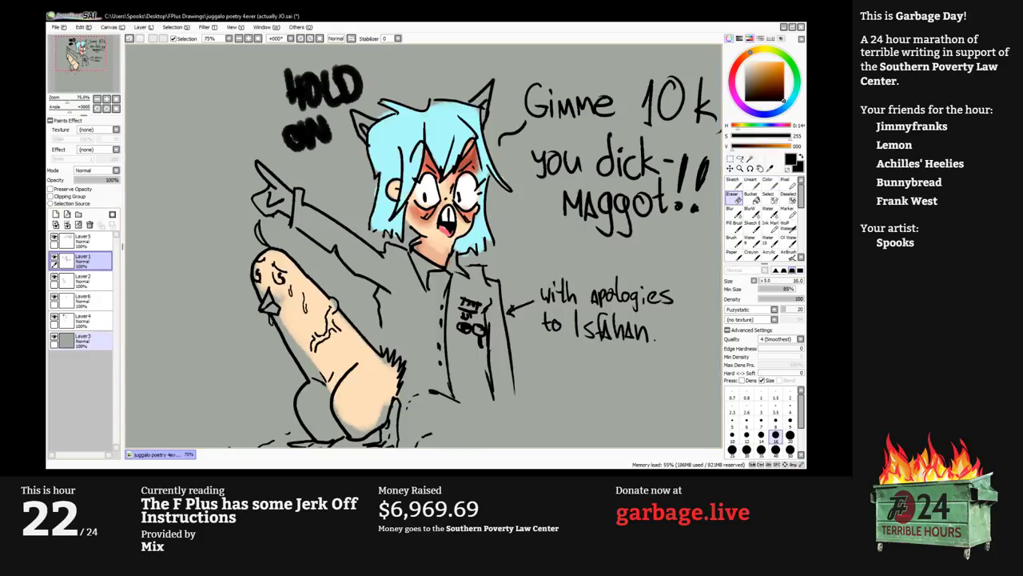
click(80, 320)
key(bracketright)
key(bracketright)
mouse_move(284, 134)
mouse_down()
mouse_move(326, 135)
mouse_move(339, 106)
mouse_move(320, 76)
mouse_move(292, 73)
mouse_move(285, 85)
mouse_move(305, 90)
mouse_up()
key(bracketright)
key(bracketright)
key(bracketright)
Colour both cat ears with the skin tone sampled from the face, using the brush at size 16.
alt+click(427, 243)
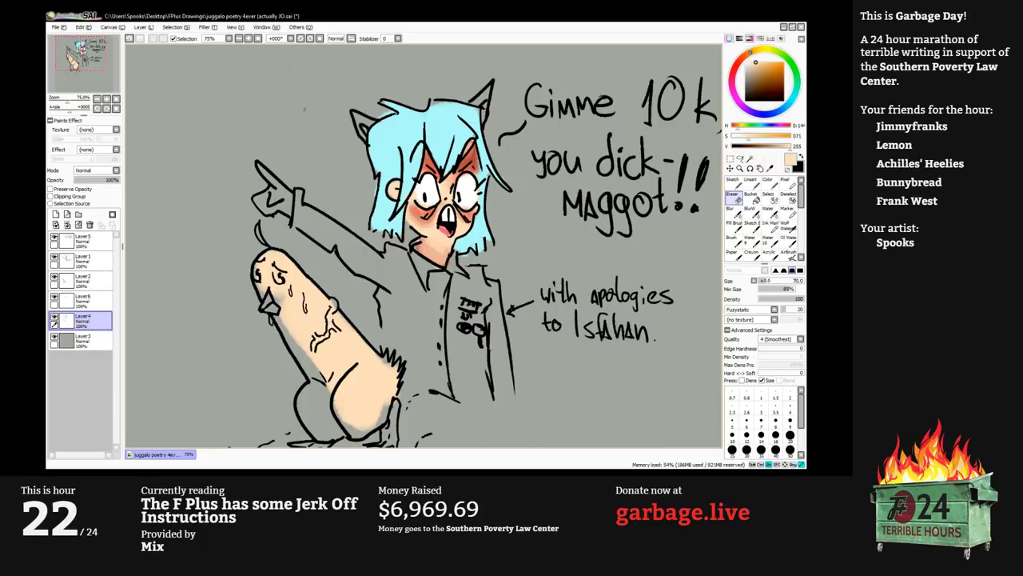
key(bracketleft)
key(bracketleft)
key(bracketleft)
key(bracketleft)
key(bracketleft)
key(bracketleft)
key(b)
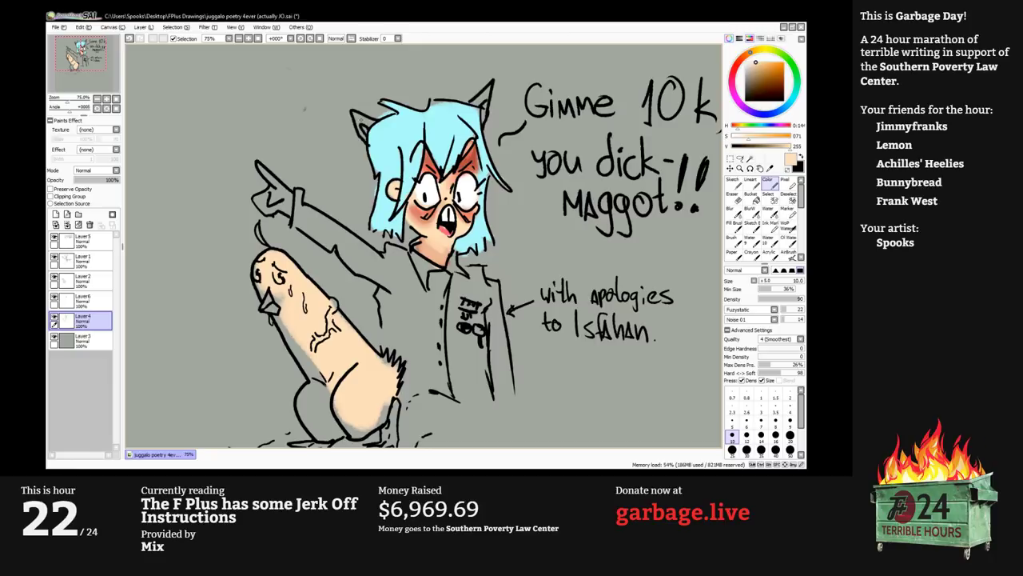
key(bracketright)
key(bracketright)
key(bracketright)
drag(352, 112, 362, 123)
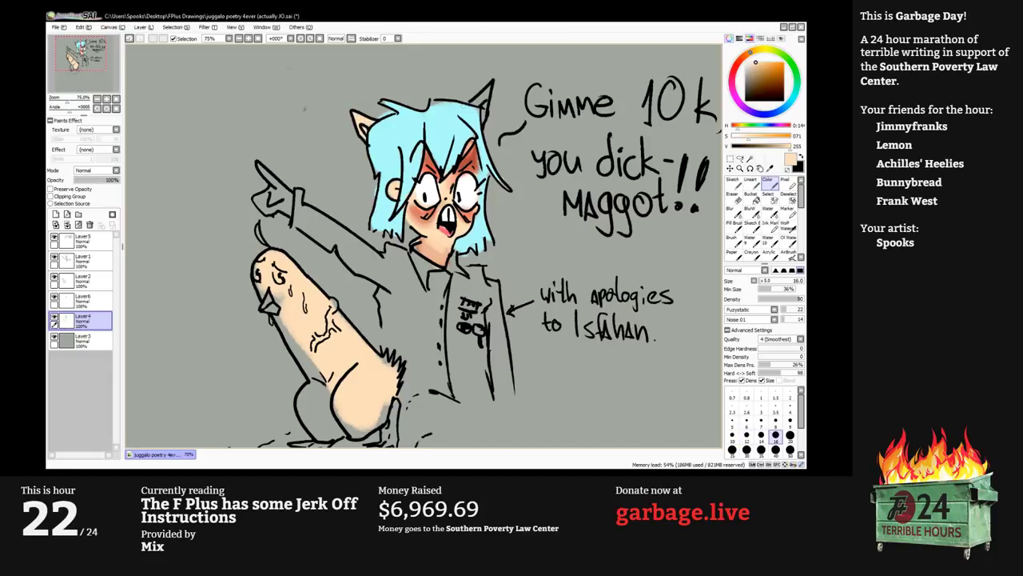
mouse_move(470, 105)
mouse_down()
mouse_move(484, 94)
mouse_move(486, 117)
mouse_up()
Fill the remaining unpainted edges of the bird creature's body with the skin tone at brush size 70.
key(bracketright)
key(bracketright)
key(bracketright)
key(bracketright)
key(bracketright)
key(bracketright)
key(bracketright)
key(bracketright)
mouse_move(283, 297)
mouse_down()
mouse_move(298, 342)
mouse_move(296, 330)
mouse_move(331, 347)
mouse_move(327, 302)
mouse_up()
drag(349, 343, 357, 278)
mouse_move(363, 334)
mouse_down()
mouse_move(341, 355)
mouse_move(330, 313)
mouse_move(317, 342)
mouse_move(324, 361)
mouse_move(361, 359)
mouse_move(375, 329)
mouse_up()
Paint the bird creature's feet and raised leg bright yellow at brush size 35.
click(765, 50)
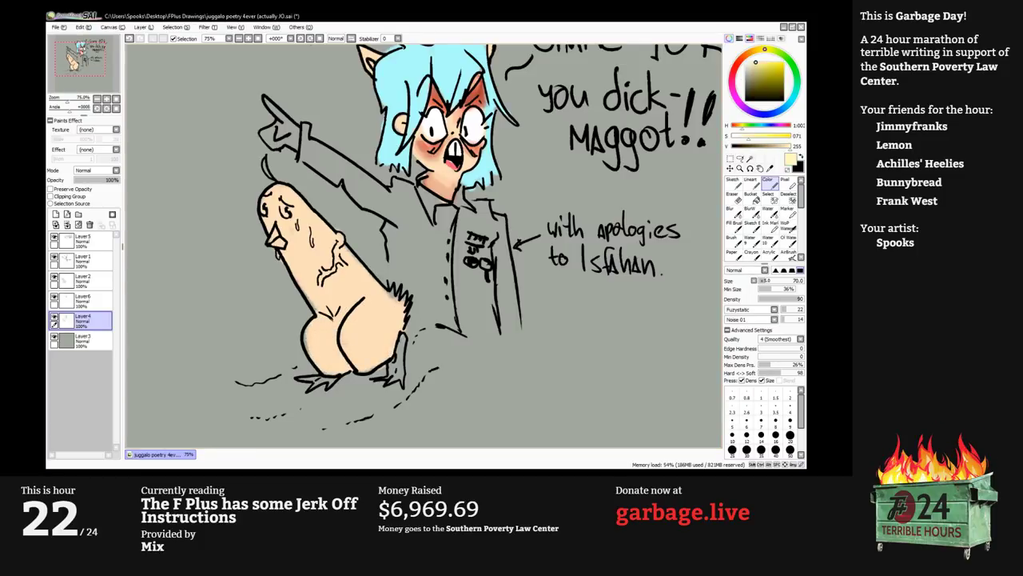
click(781, 62)
key(bracketleft)
key(bracketleft)
key(bracketleft)
key(bracketleft)
drag(329, 377, 310, 383)
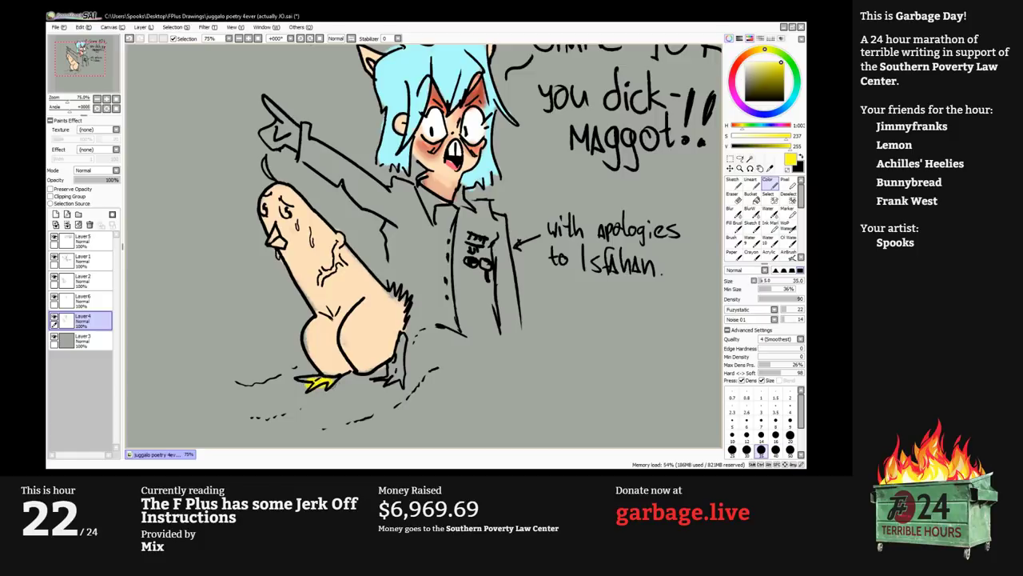
drag(389, 368, 404, 336)
drag(416, 266, 383, 289)
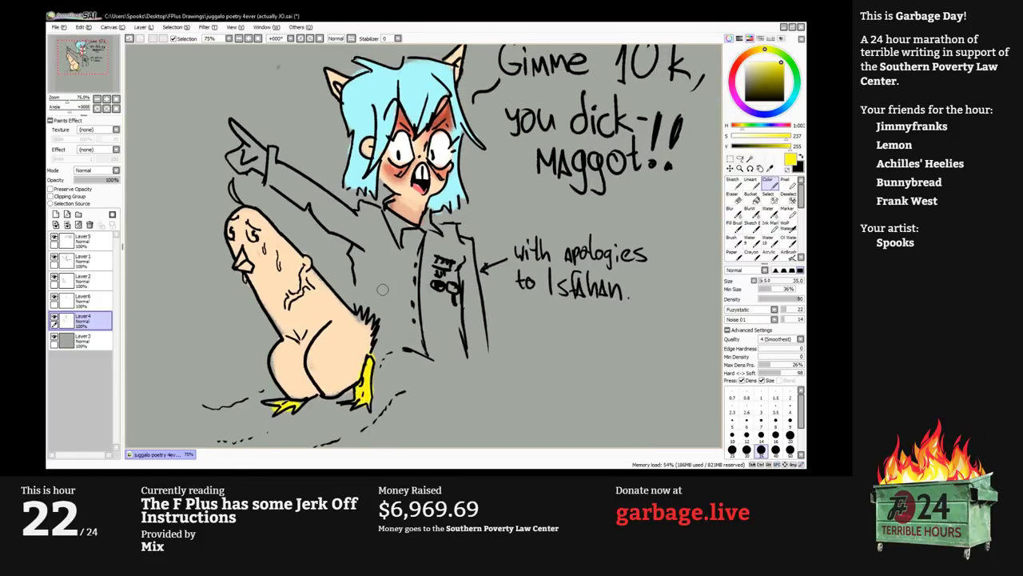
Review the whole drawing with the interface panels hidden, and restore the panels.
key(Tab)
drag(335, 226, 330, 249)
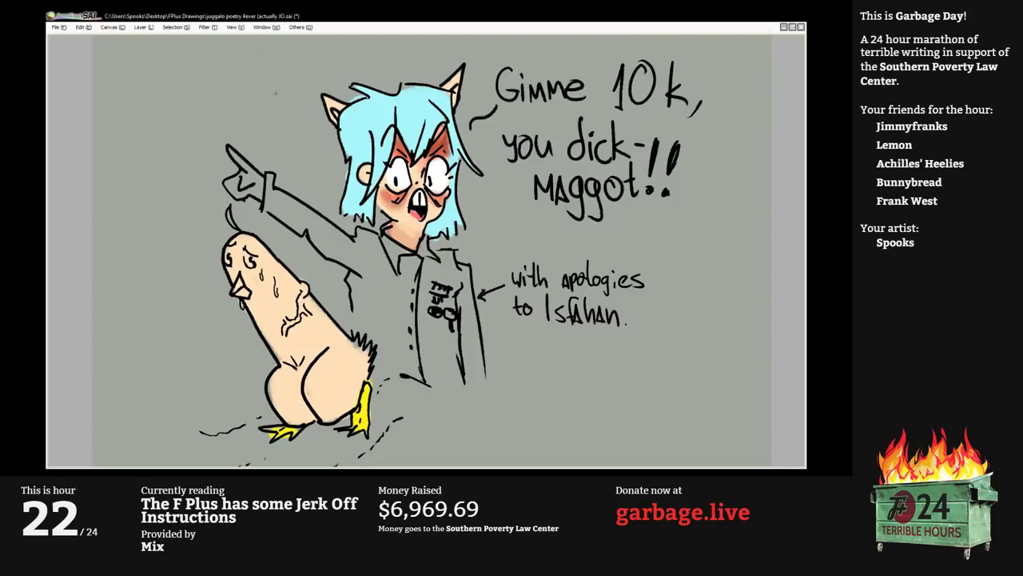
key(alt+Tab)
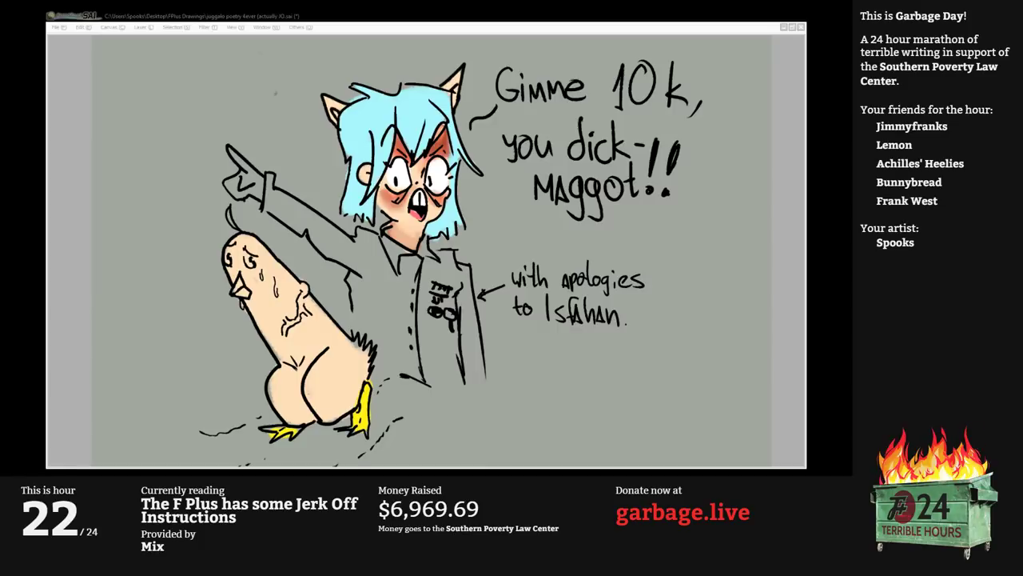
key(Tab)
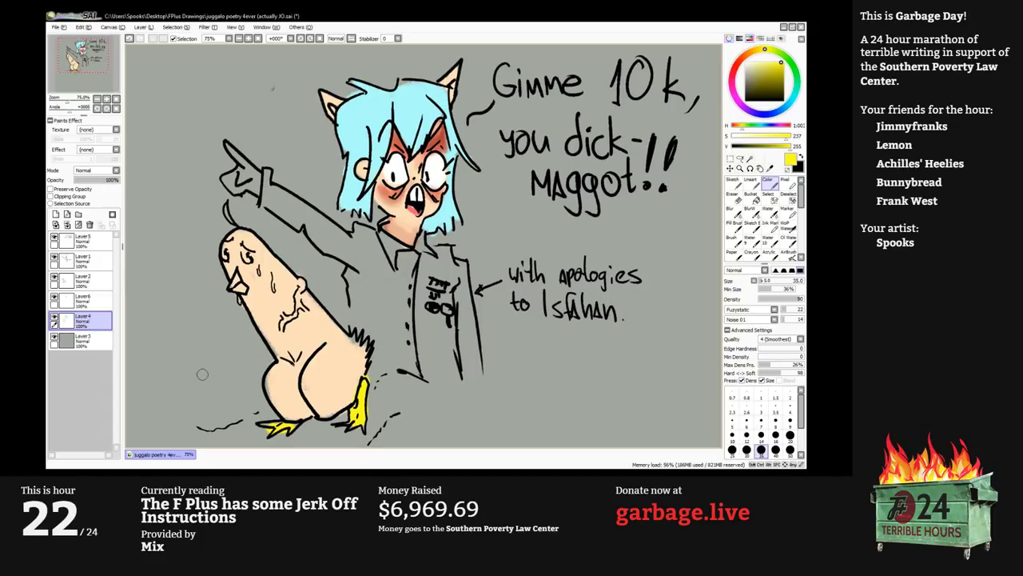
Select Layer6 and set the brush colour to a light yellow-green.
click(91, 300)
click(774, 50)
click(766, 67)
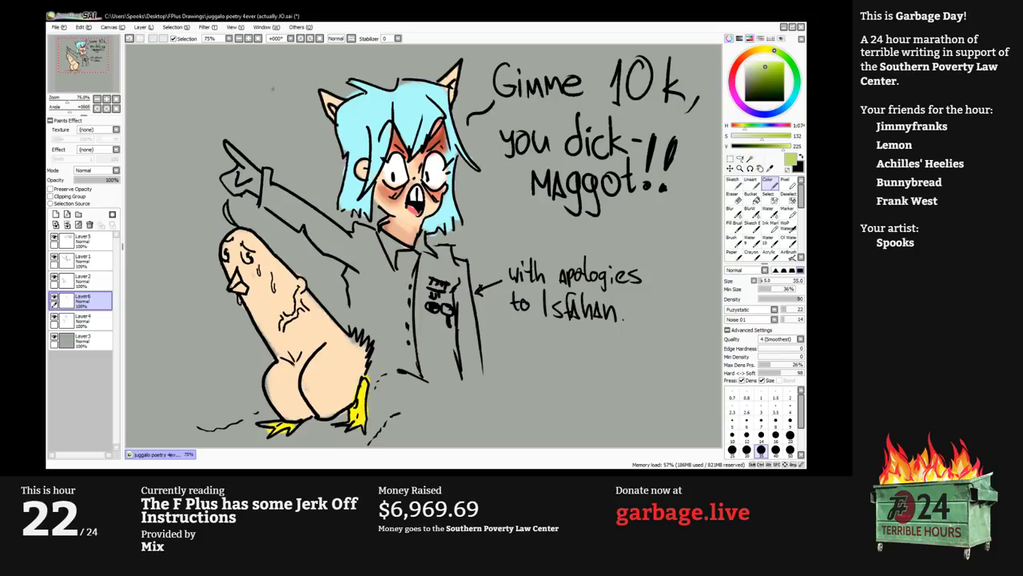